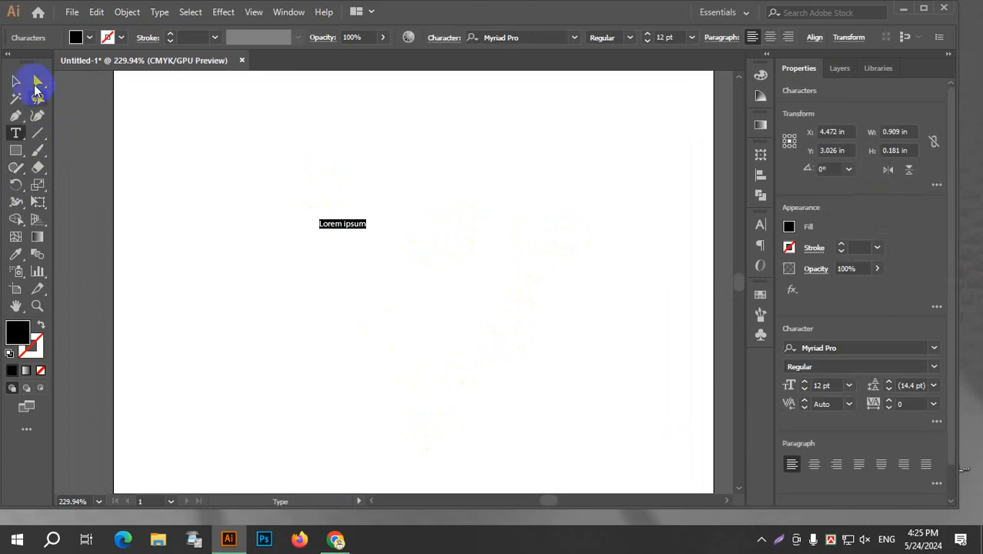
Enlarge the "Lorem ipsum" text to about 5.5 in wide and 2.7 in tall, and reposition it in the artboard's upper half.
left_click(16, 80)
left_click_drag(370, 233, 599, 374)
left_click_drag(522, 332, 471, 245)
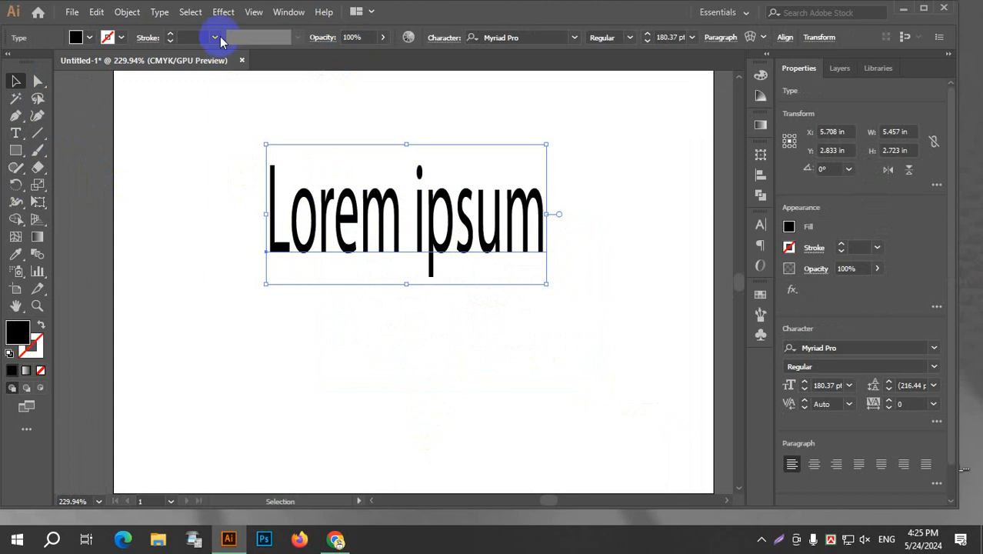
Try a 3D Revolve effect with preview and a custom rotation on the "Lorem ipsum" text, and cancel it.
left_click(221, 12)
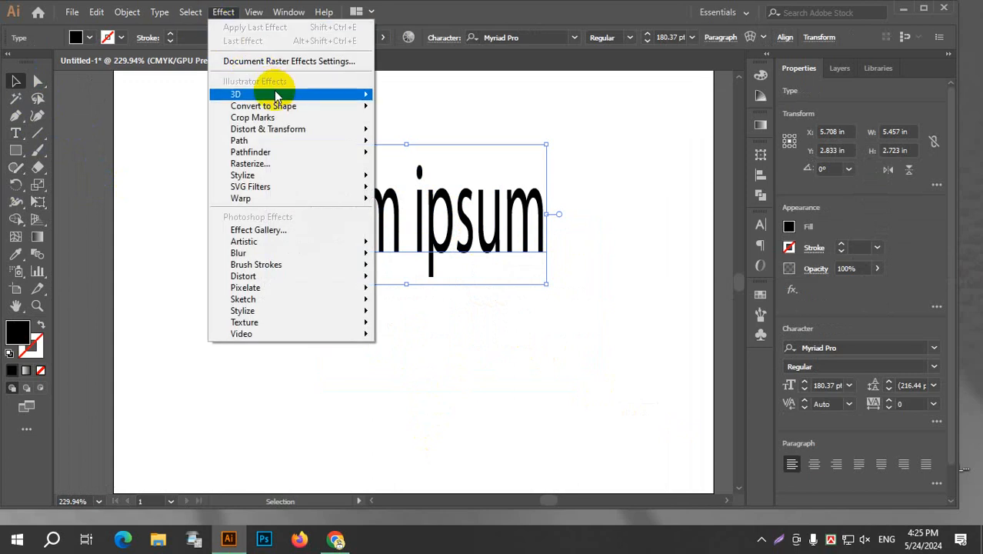
mouse_move(350, 94)
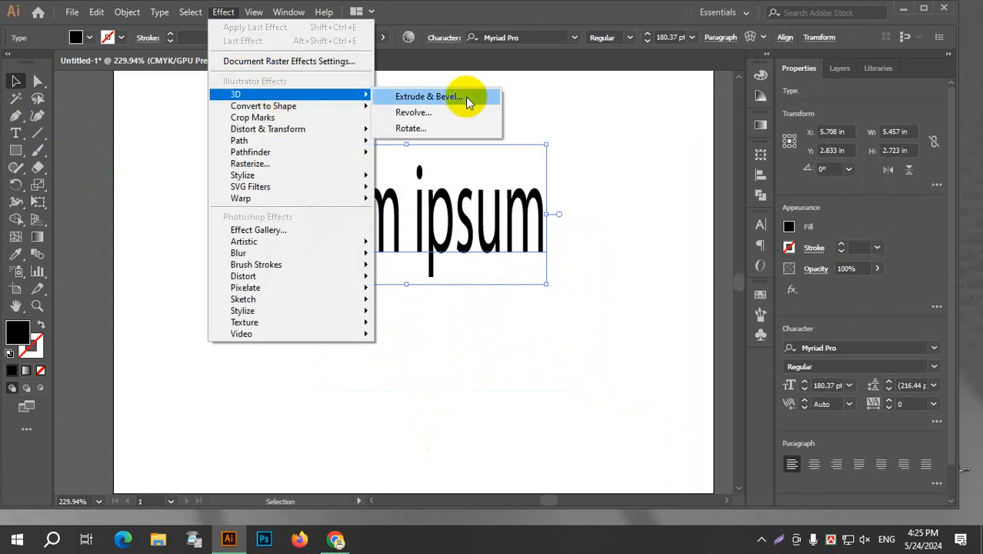
left_click(432, 113)
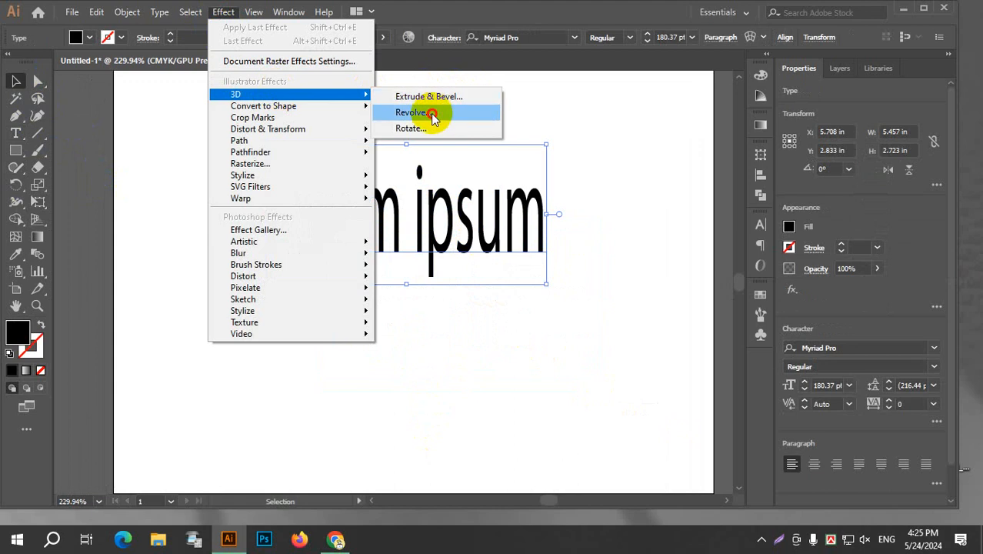
left_click(578, 357)
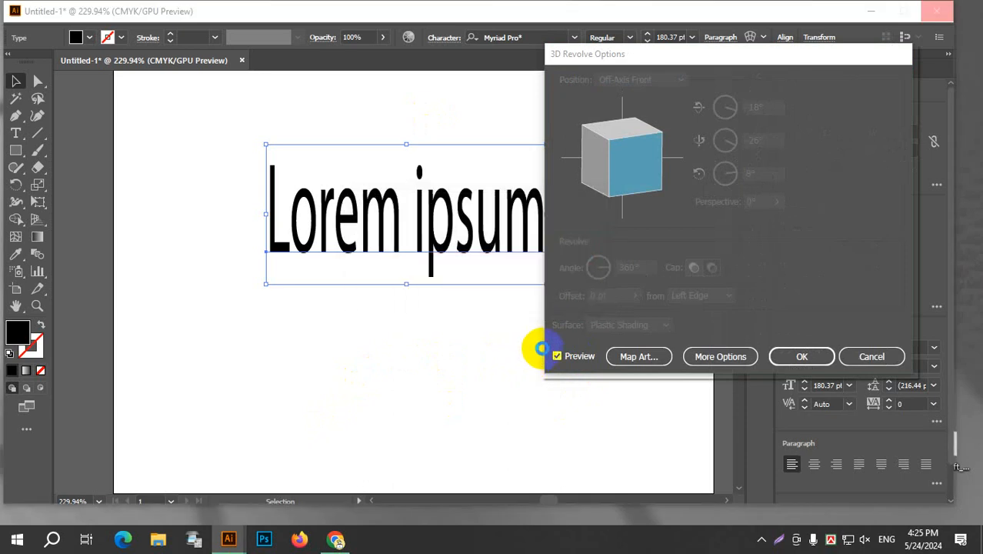
mouse_move(630, 161)
left_mouse_down()
mouse_move(619, 141)
mouse_move(655, 164)
mouse_move(620, 146)
left_mouse_up()
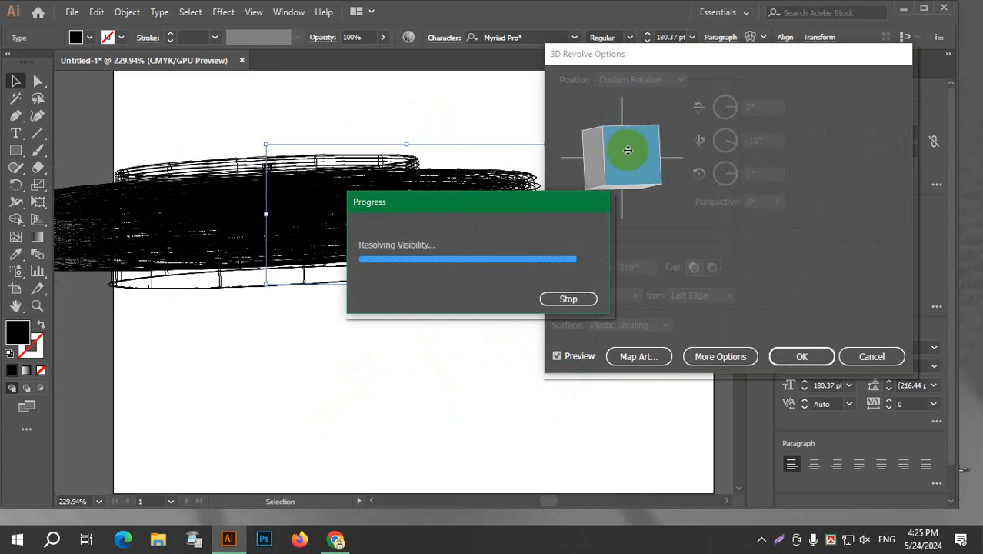
left_click_drag(628, 150, 632, 175)
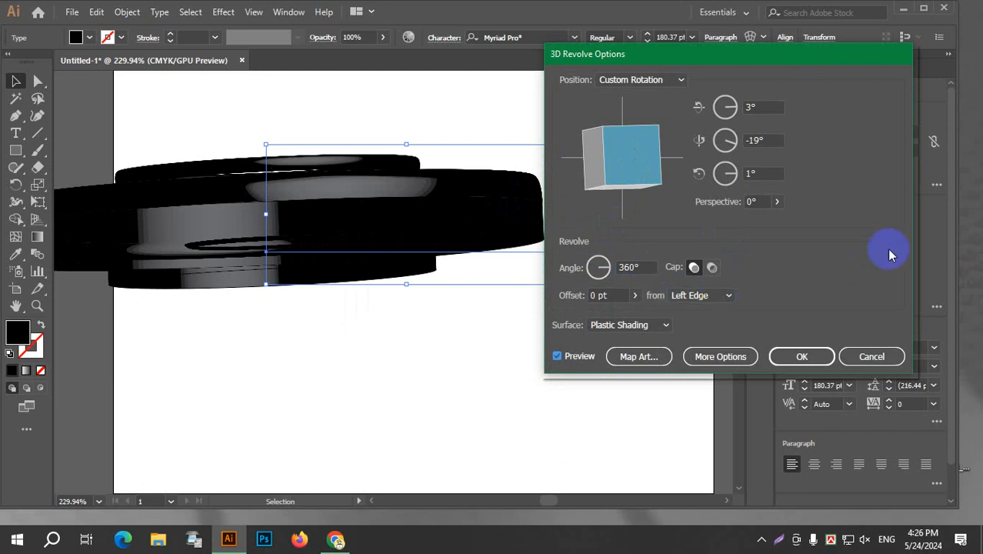
left_click(868, 365)
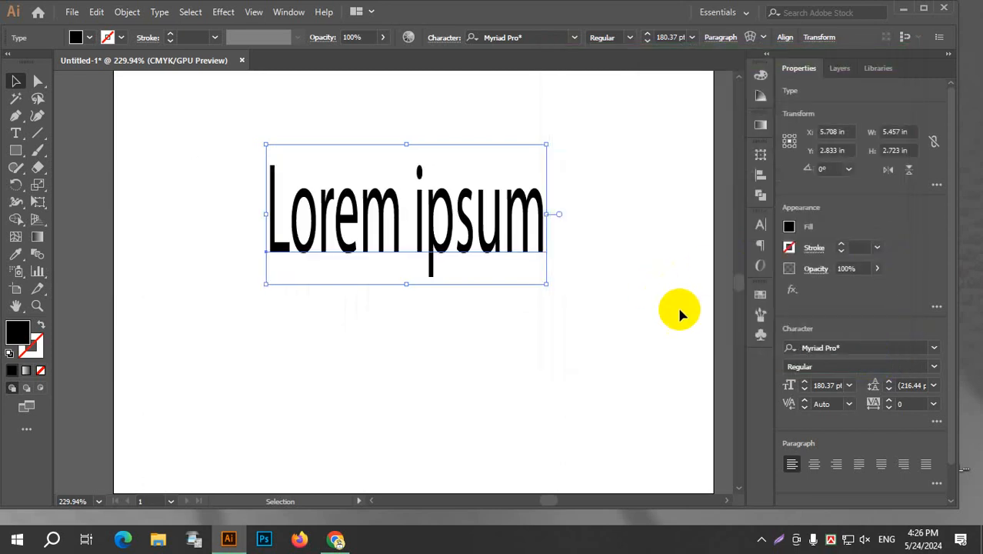
Delete the "Lorem ipsum" text and draw a descending diagonal line spanning about 1.5 in by 1 in near the artboard's upper edge.
key("Delete")
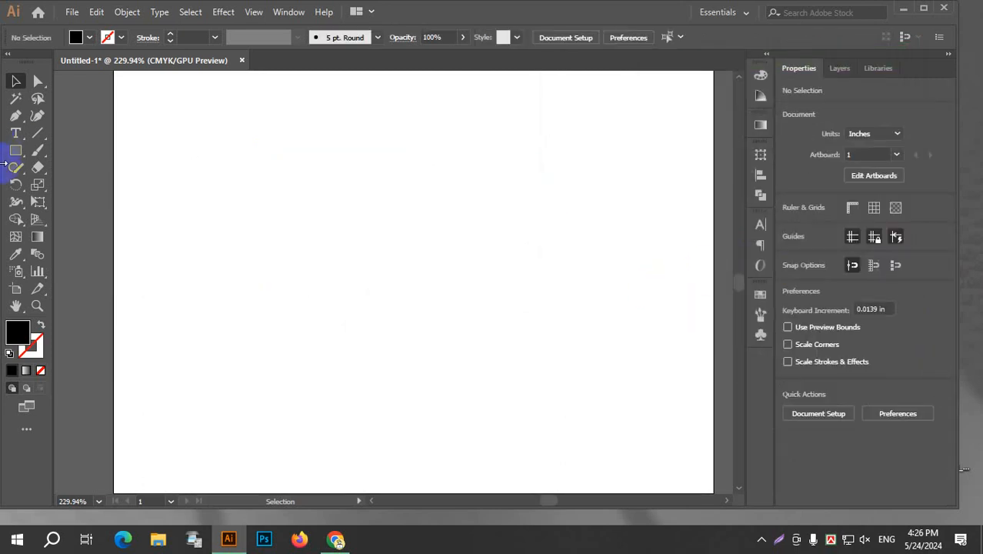
left_click(38, 134)
left_click(378, 140)
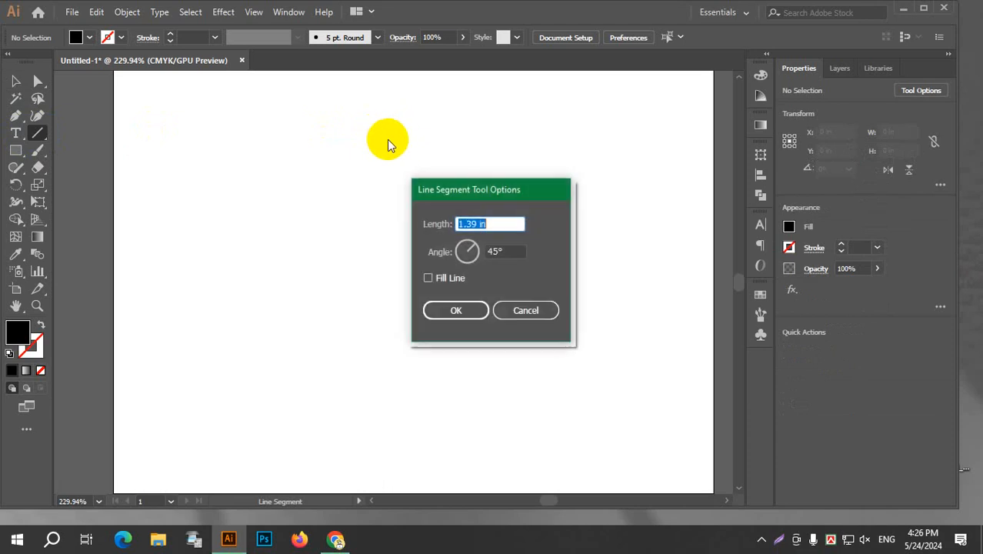
left_click(533, 310)
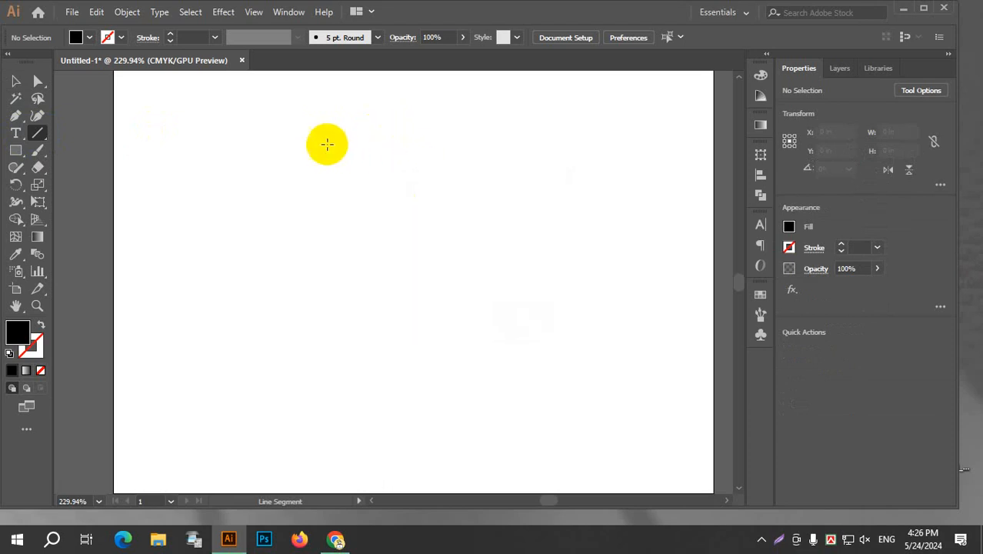
mouse_move(324, 144)
left_mouse_down()
mouse_move(373, 141)
mouse_move(364, 144)
mouse_move(384, 196)
mouse_move(403, 193)
left_mouse_up()
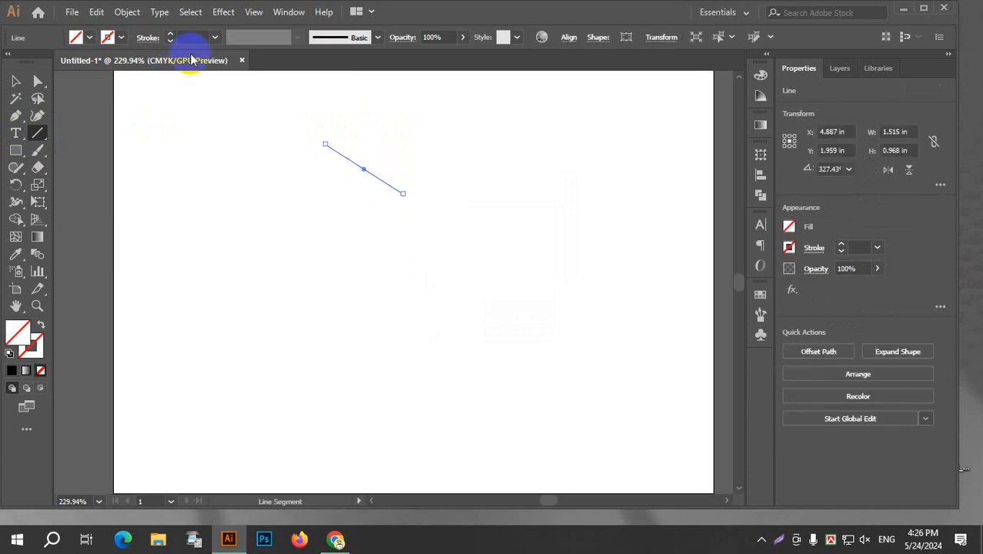
Give the diagonal line a 1 pt stroke and move it horizontally to the left by about 0.9 in.
left_click(215, 39)
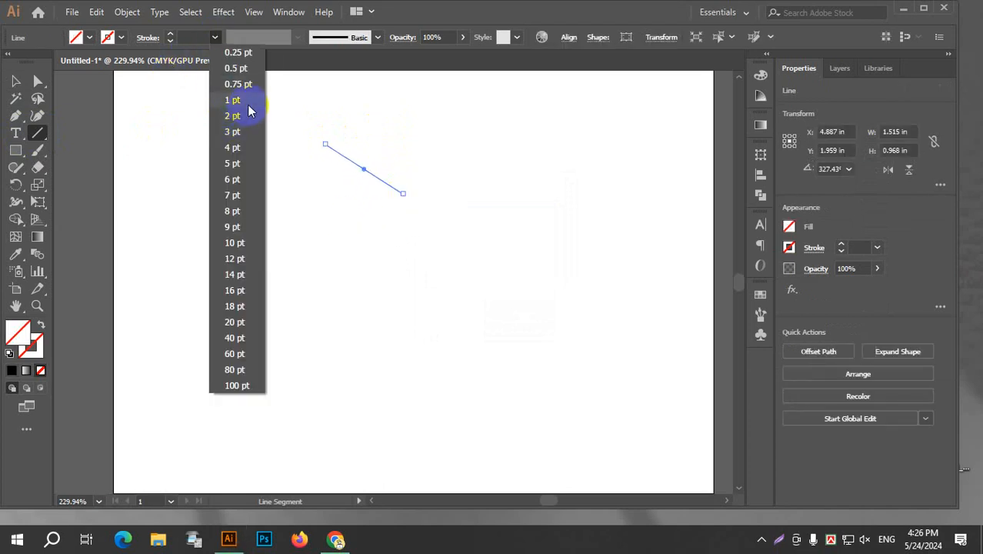
left_click(245, 102)
left_click(16, 82)
left_click(391, 190)
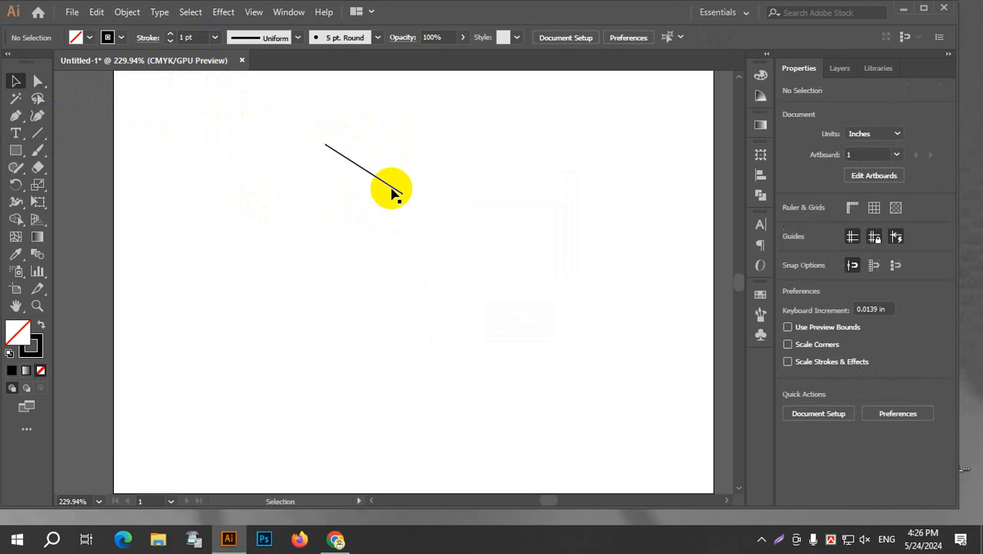
left_click_drag(386, 186, 343, 189)
left_click(487, 228)
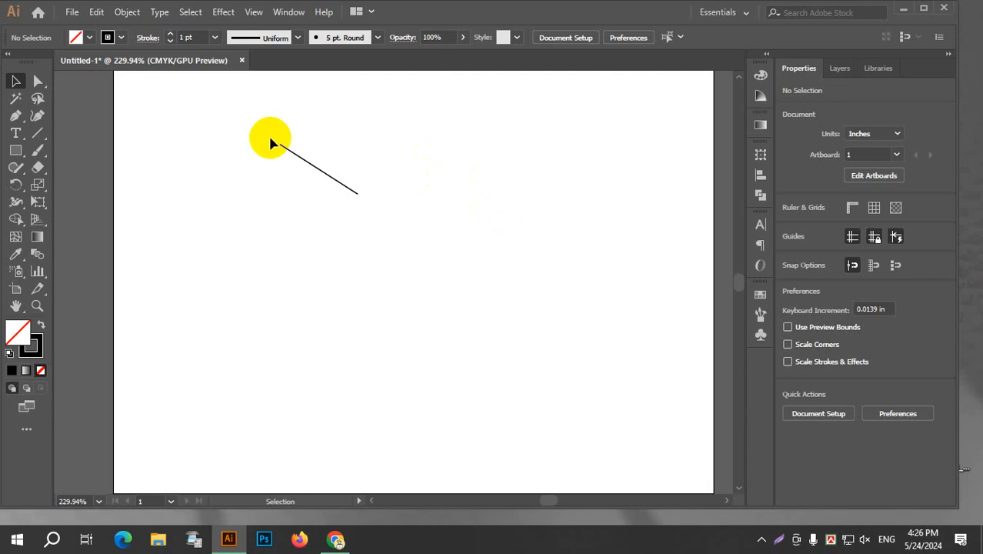
Preview a 3D Revolve effect on the black diagonal line, and cancel it.
left_click_drag(240, 118, 332, 175)
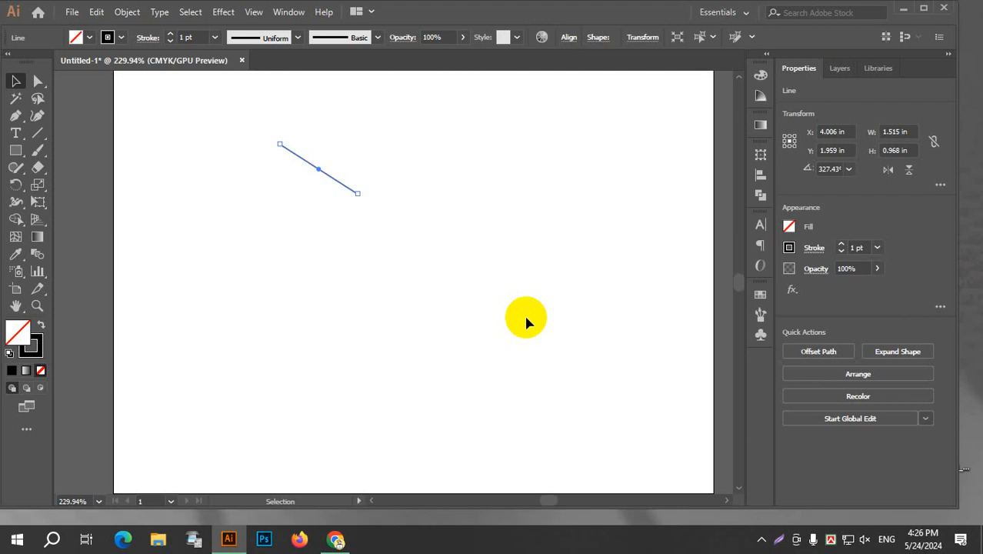
left_click(224, 13)
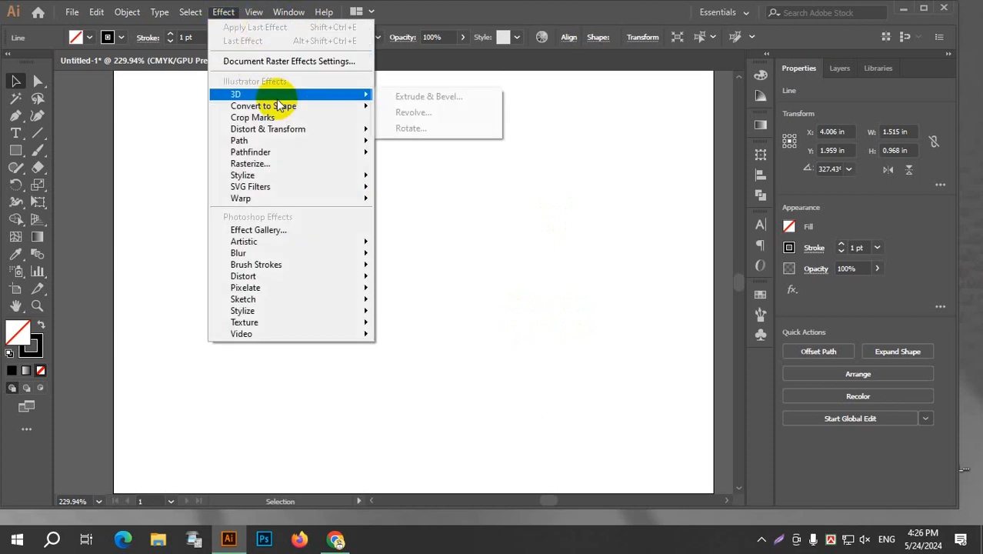
left_click(431, 113)
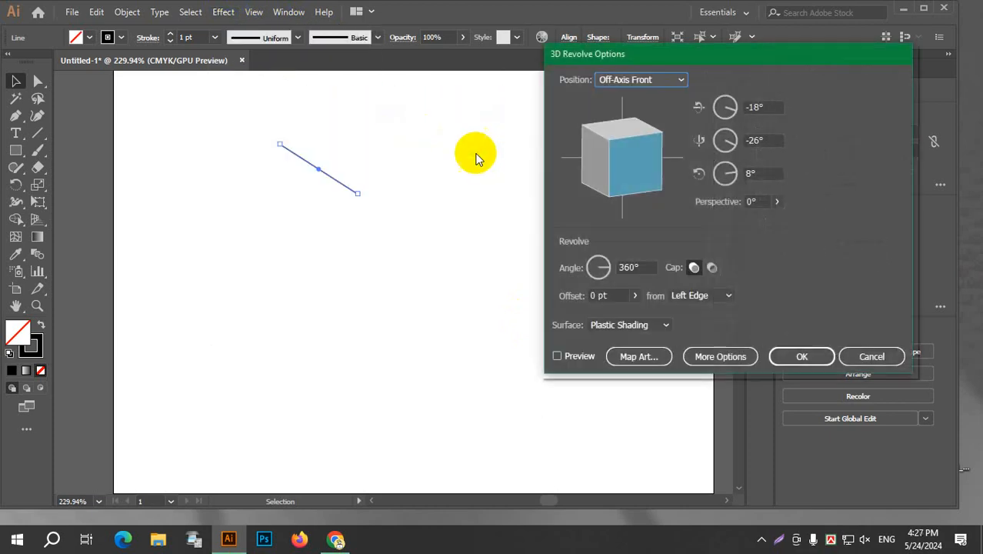
left_click(558, 356)
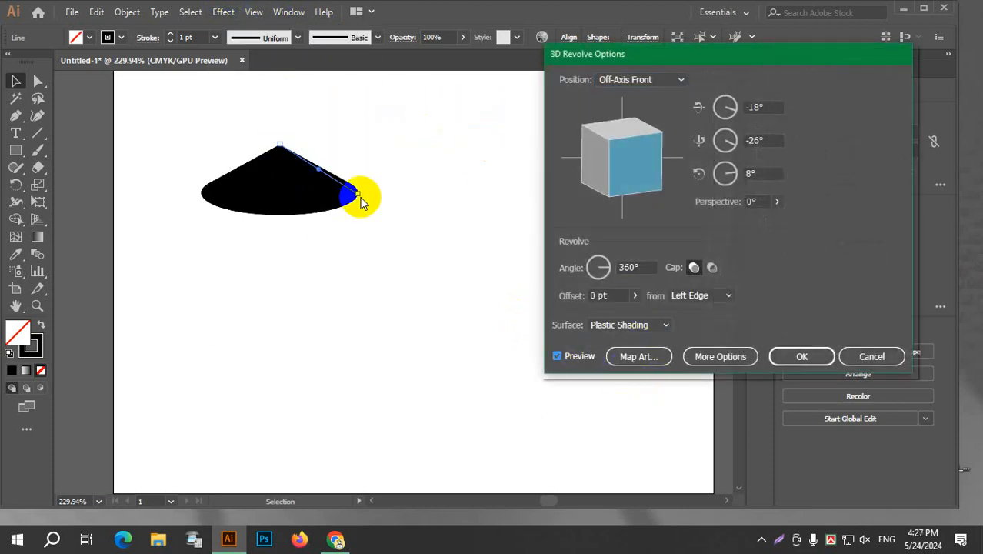
left_click(873, 356)
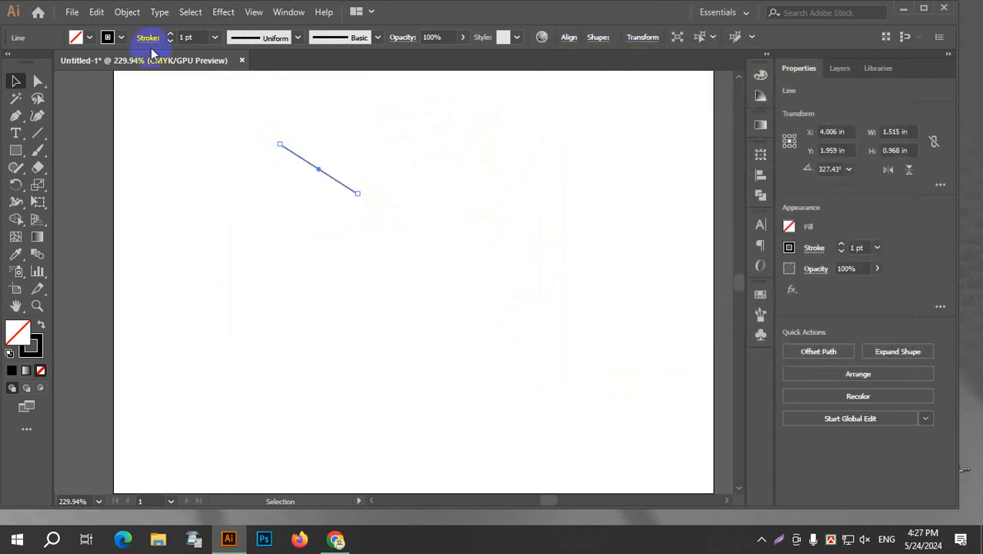
Change the diagonal line's stroke colour to the bright blue swatch.
left_click(109, 37)
left_click(78, 60)
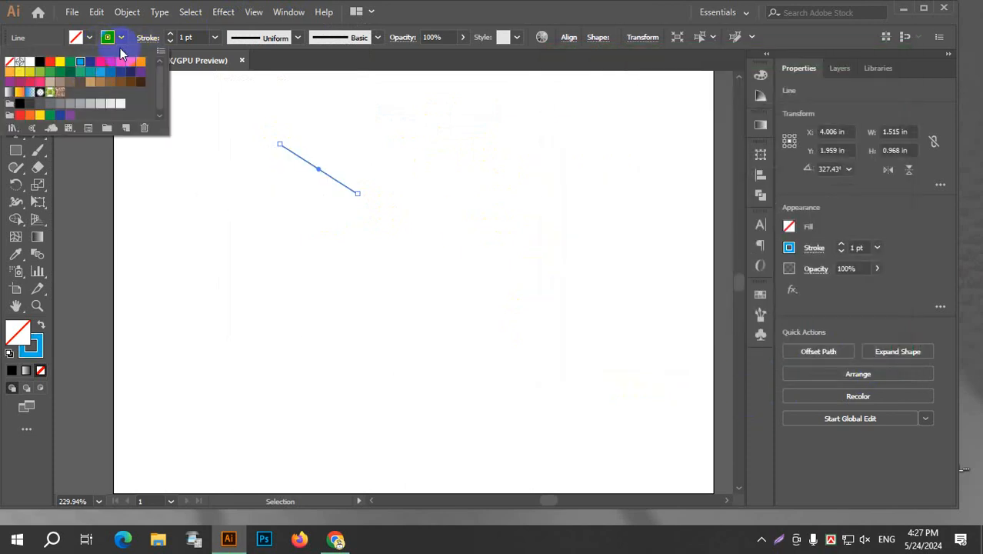
left_click(107, 38)
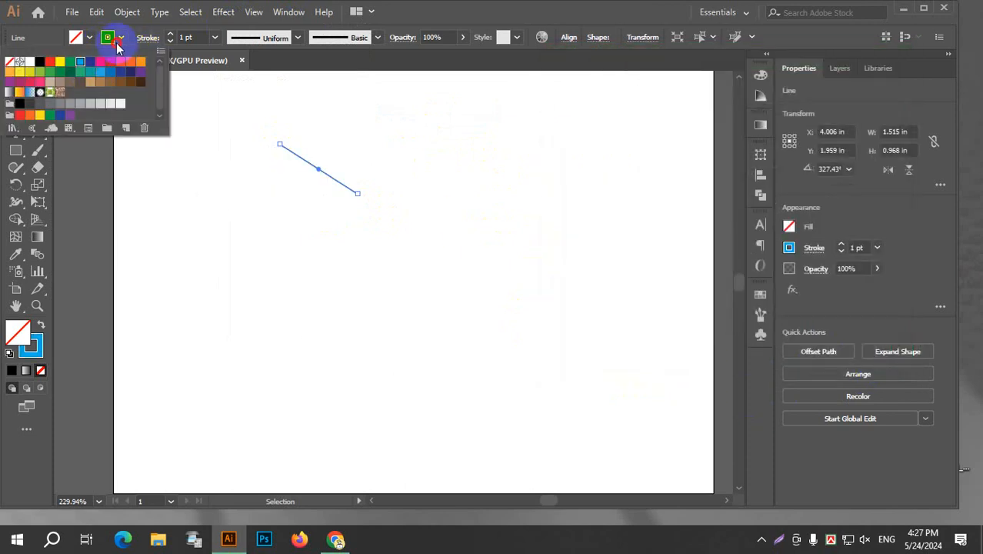
Start a 3D Revolve effect on the blue line with preview enabled, and open its Map Art settings.
left_click(223, 12)
mouse_move(254, 94)
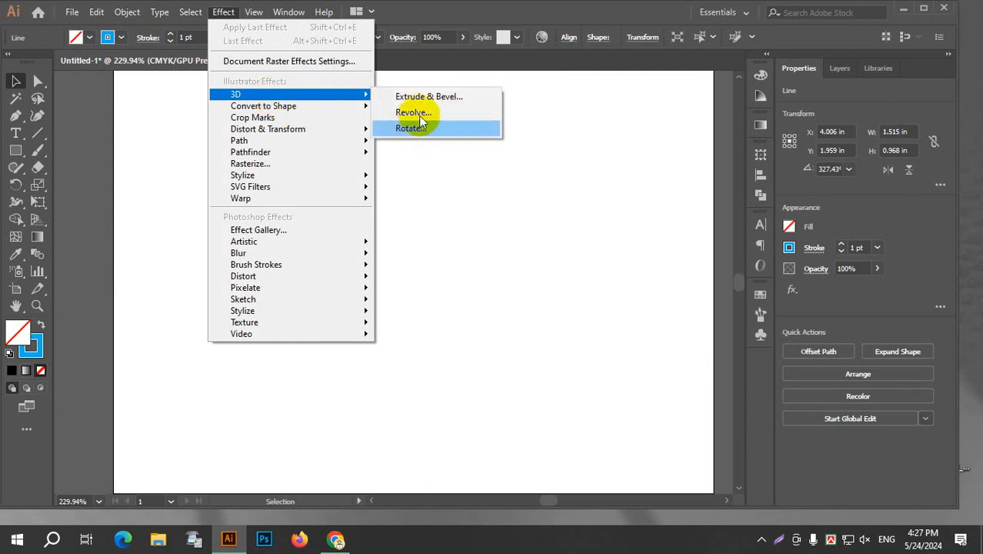
left_click(420, 115)
left_click(558, 356)
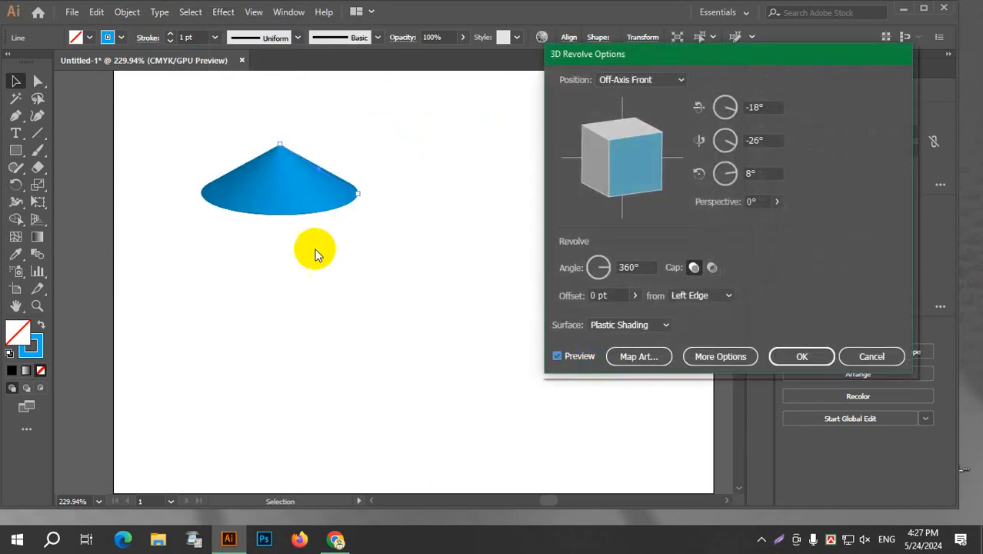
left_click(640, 356)
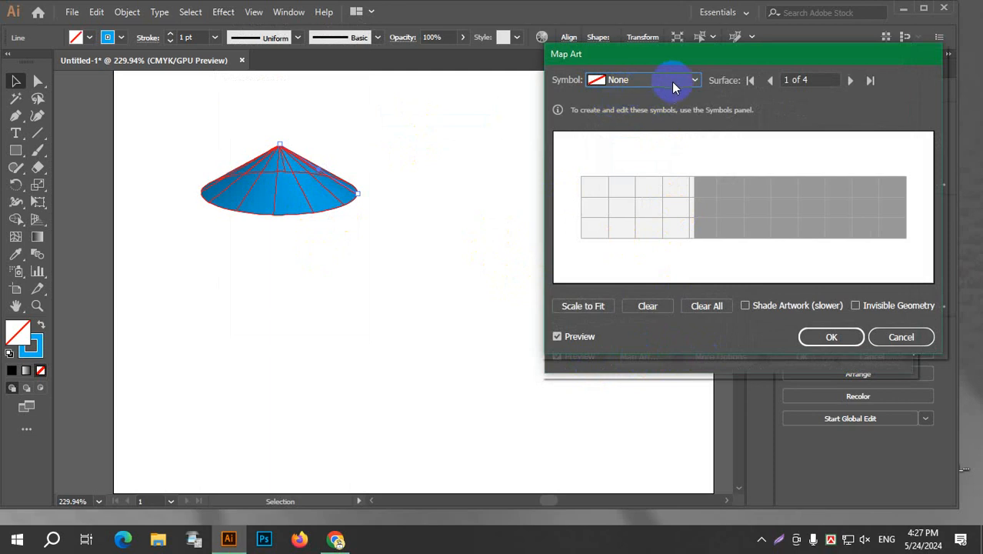
Try mapping an enlarged Gerbera symbol onto the light area of surface 1, and clear it.
left_click(672, 81)
left_click(644, 187)
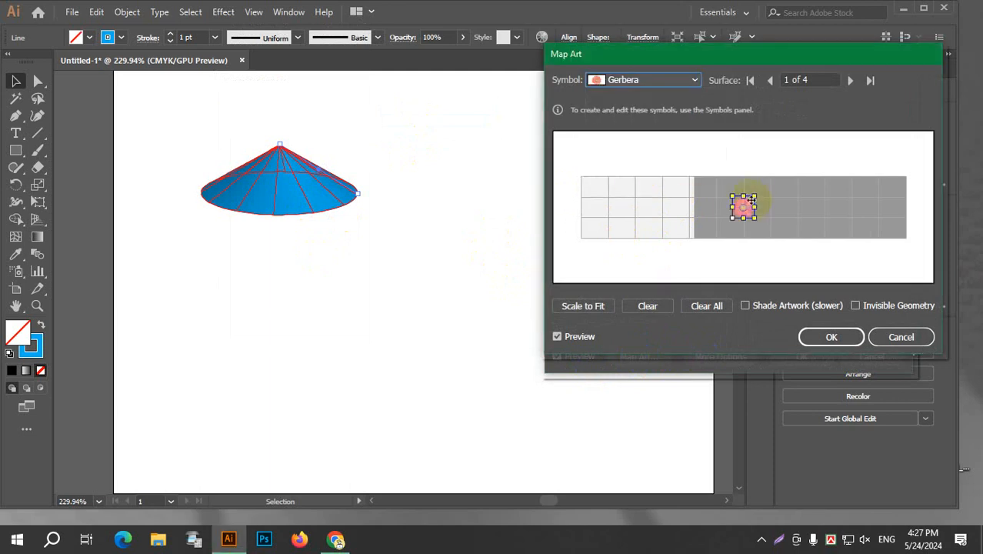
left_click_drag(752, 199, 652, 214)
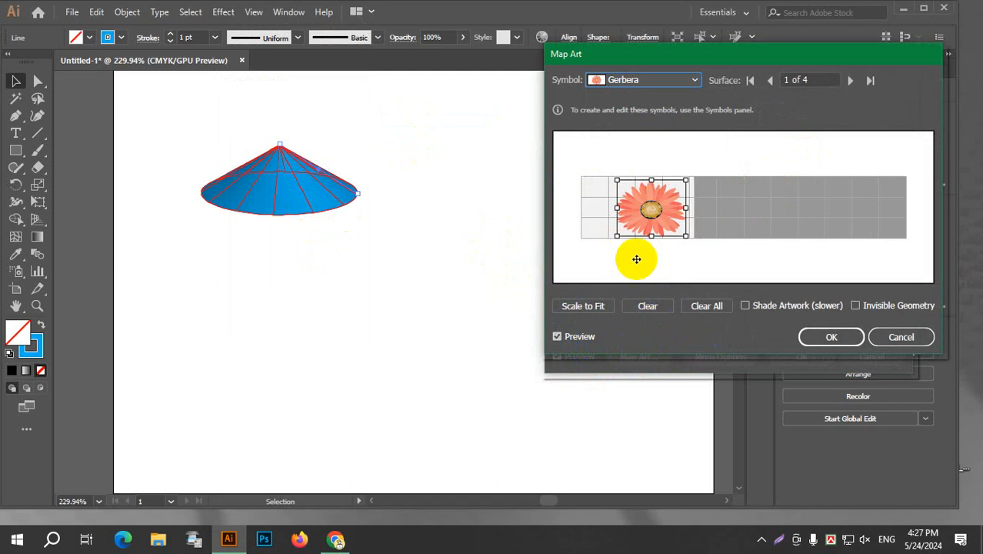
left_click_drag(650, 208, 658, 214)
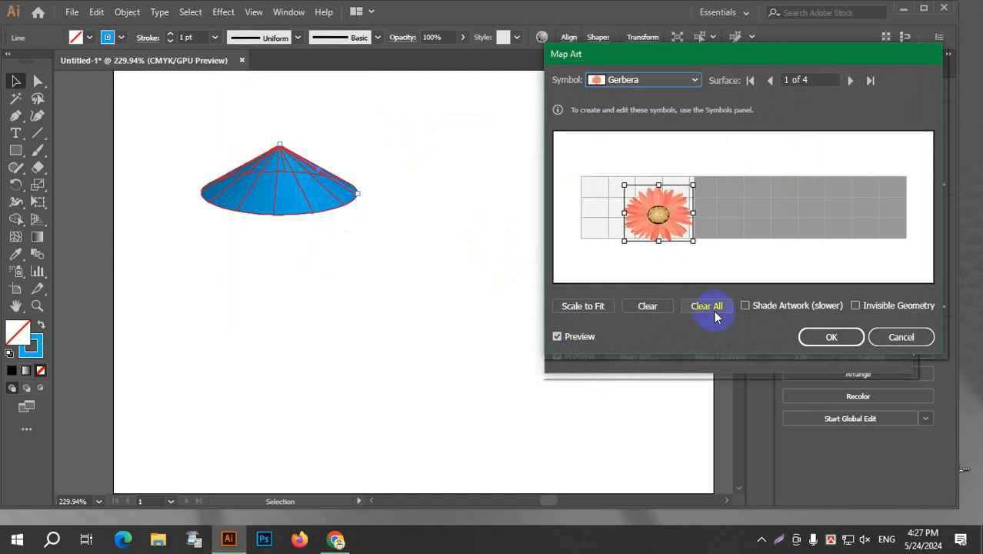
left_click(640, 306)
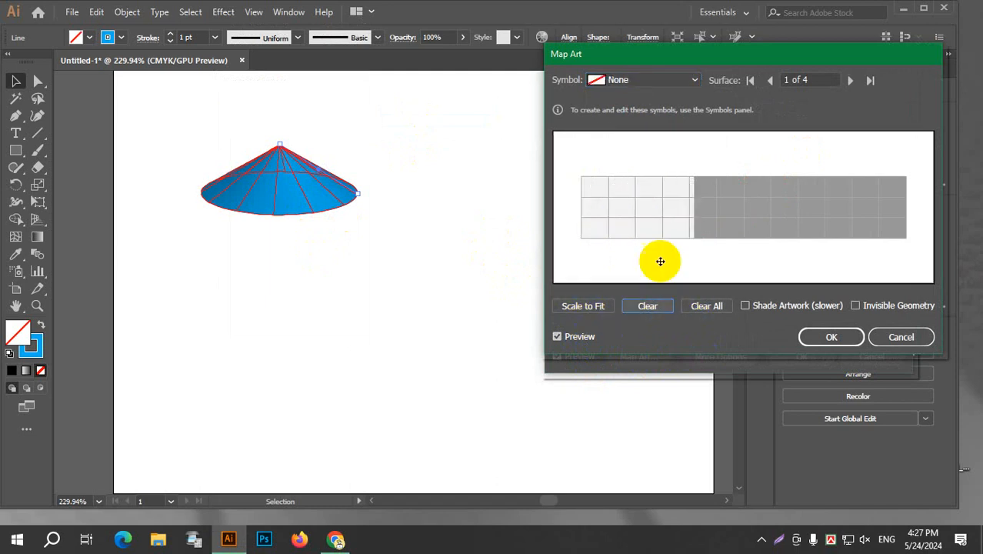
Map the Gerbera symbol onto surface 4 of the revolved cone.
left_click(851, 82)
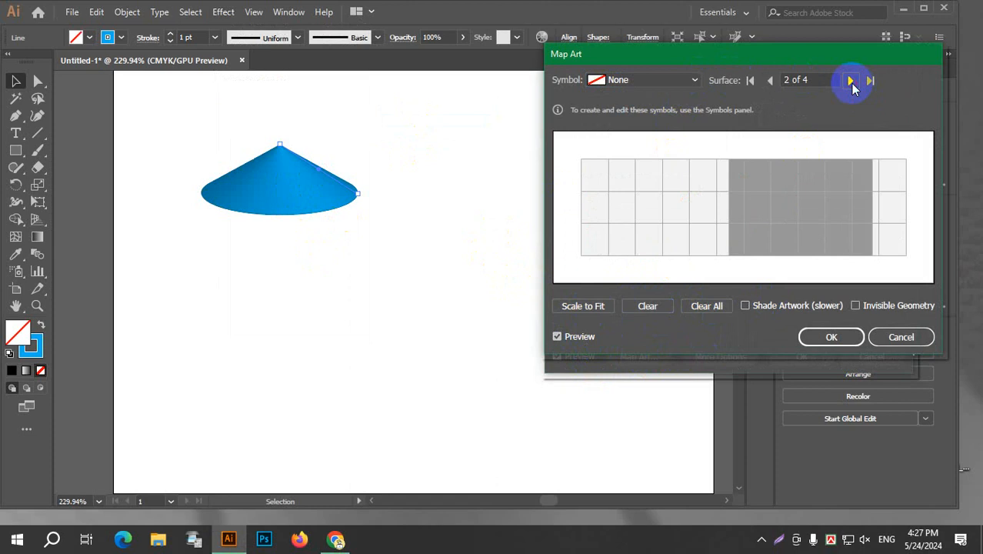
left_click(851, 82)
left_click(851, 82)
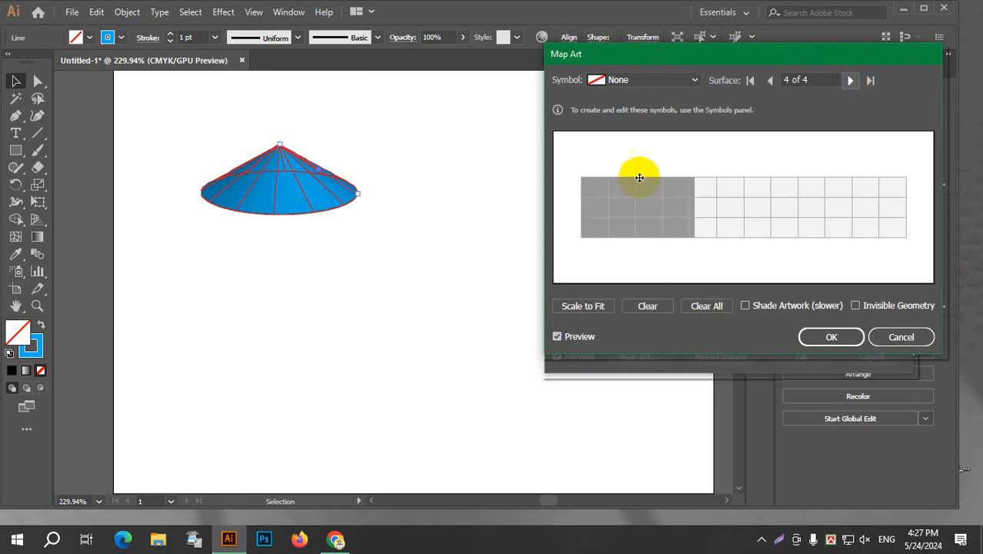
left_click(619, 84)
left_click(642, 191)
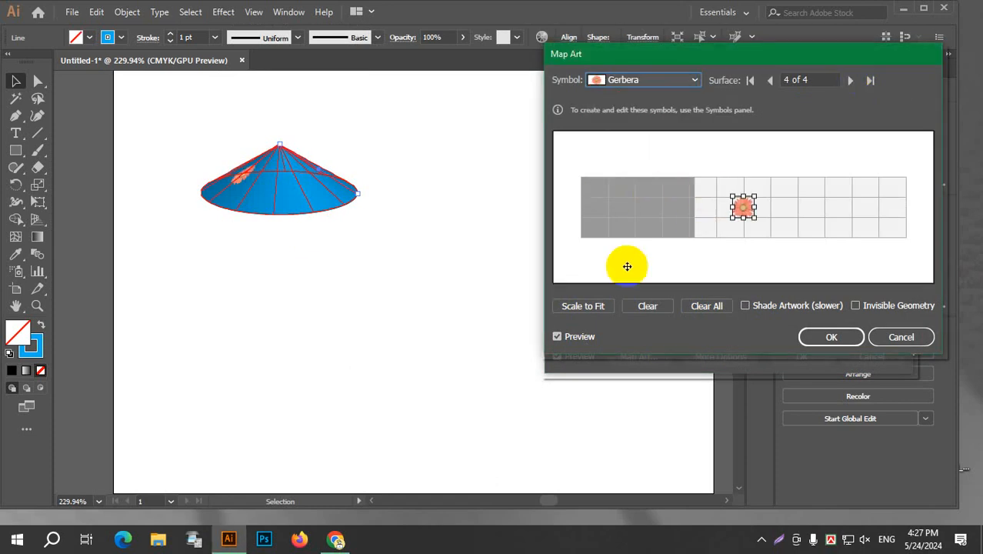
Enlarge the Gerbera artwork, centre it on the cone's visible face, and apply the mapping and the 3D Revolve effect.
left_click_drag(744, 226, 844, 263)
left_click_drag(748, 230, 690, 217)
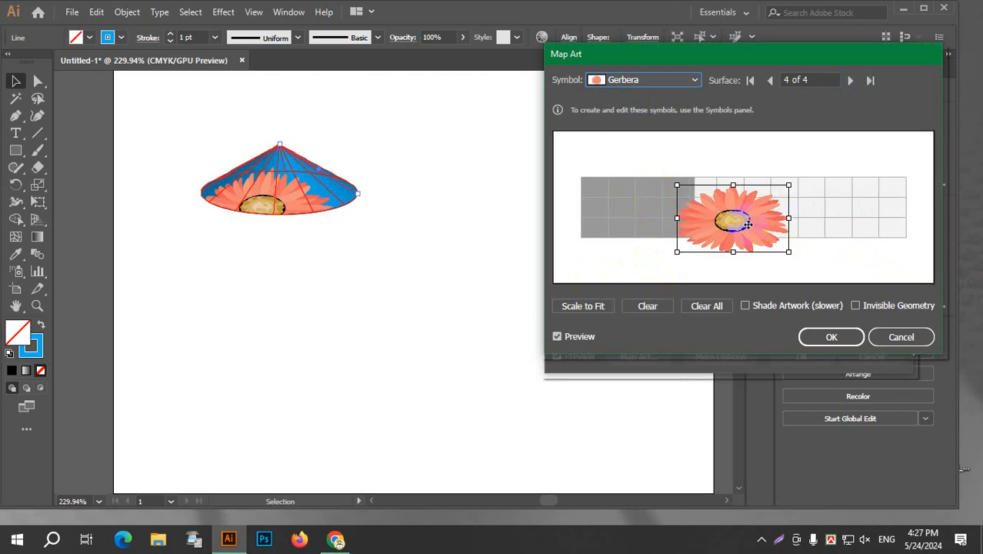
left_click_drag(752, 229, 814, 214)
left_click(817, 336)
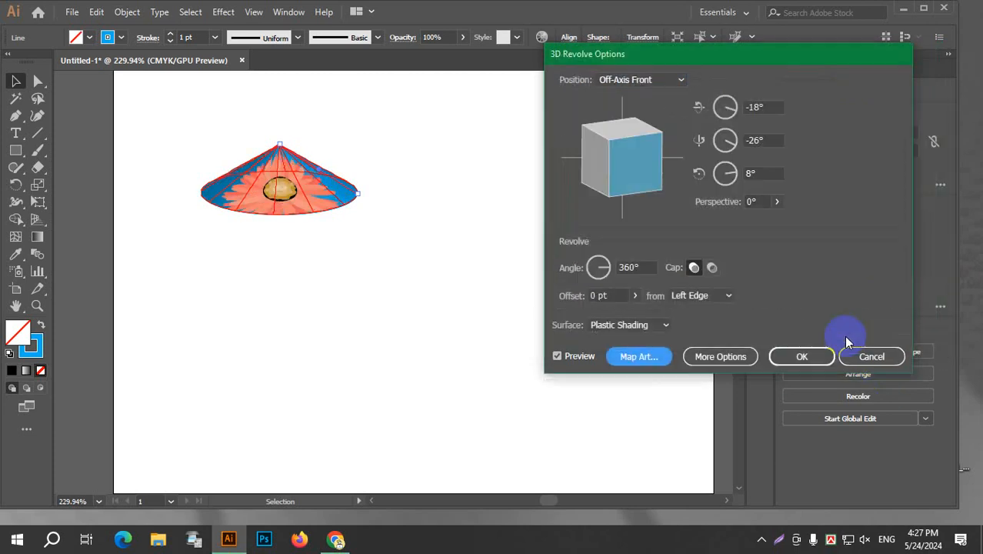
left_click(806, 355)
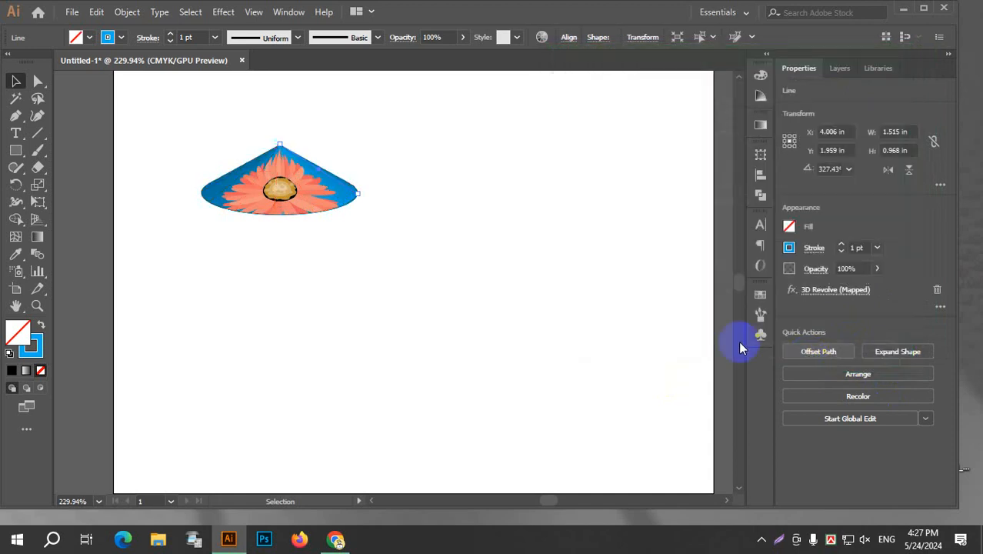
Move the flower-mapped cone across the artboard and delete it, leaving the artboard empty.
left_click(531, 193)
left_click_drag(277, 191, 410, 245)
left_click_drag(386, 198, 422, 173)
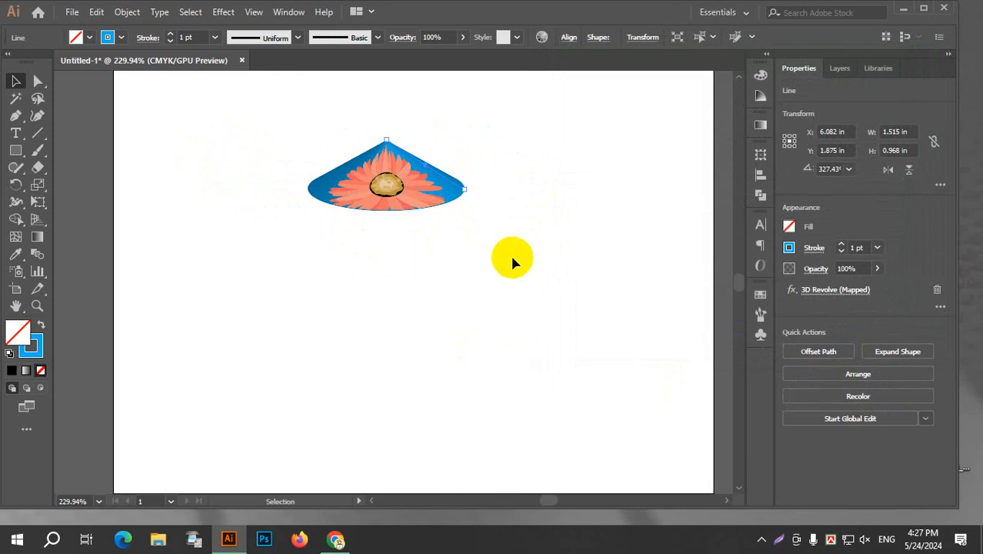
left_click(514, 263)
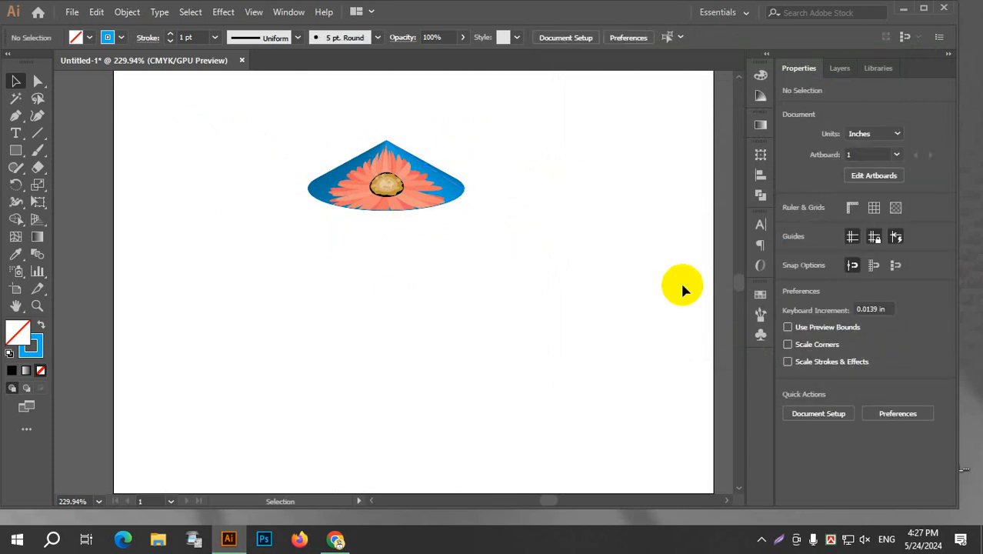
left_click_drag(285, 92, 625, 331)
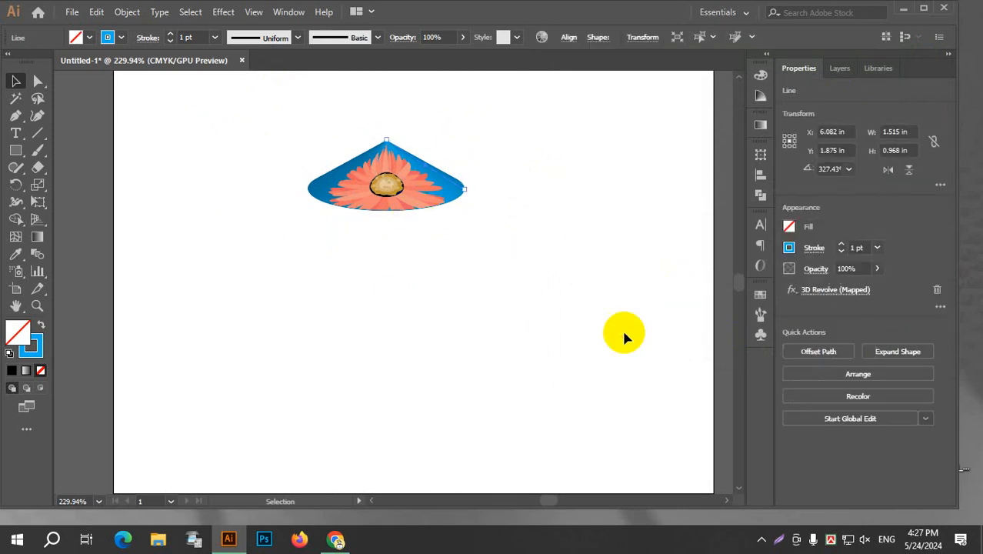
key("Delete")
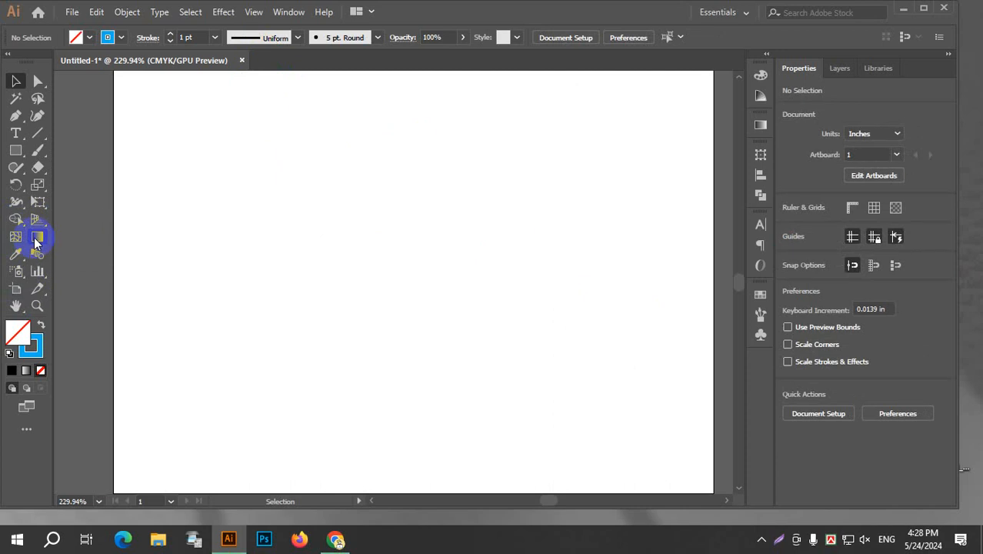
Draw a rectangle about 5.92 by 3.19 in near the artboard's centre and fill it with the white-to-black gradient swatch.
left_click(30, 156)
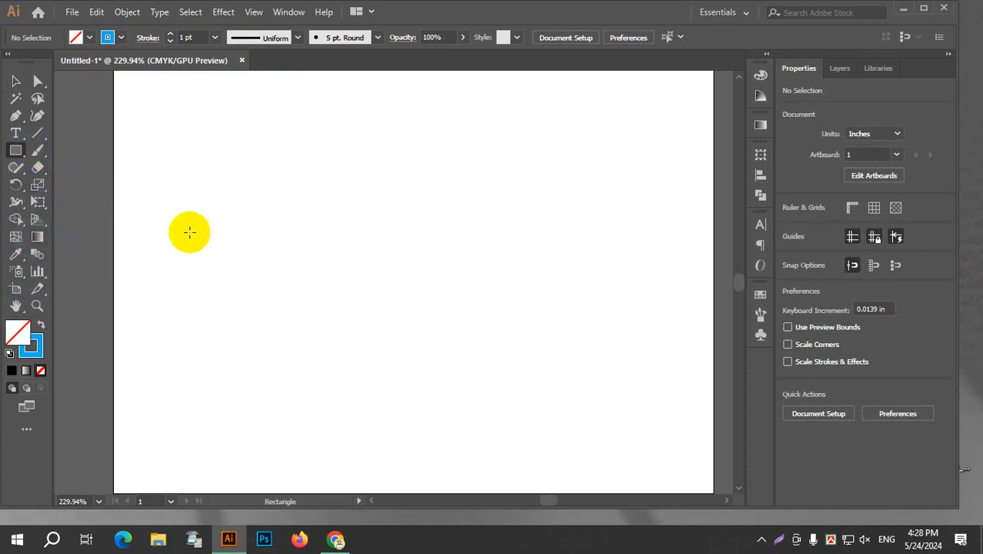
left_click_drag(288, 181, 592, 343)
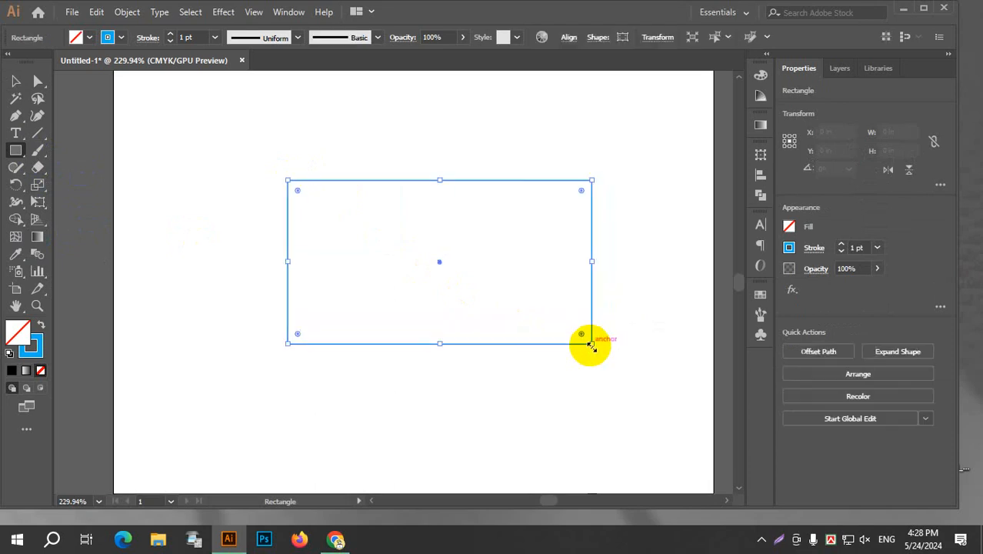
left_click(92, 38)
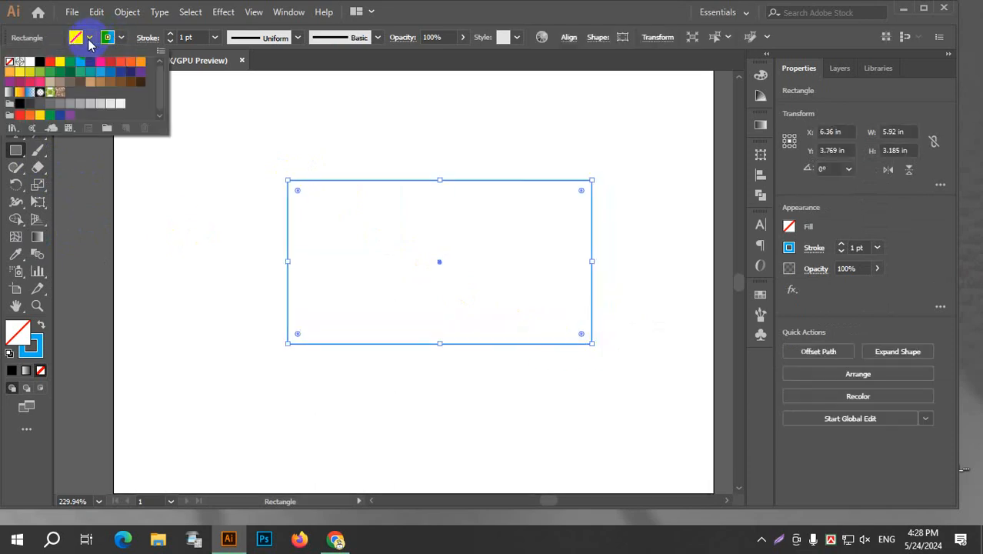
left_click(10, 93)
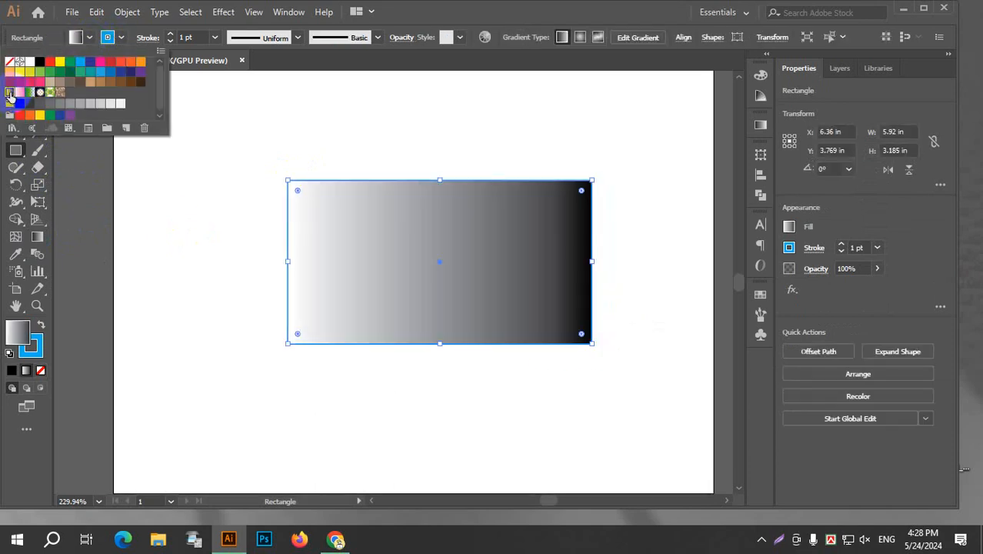
Change the rectangle's fill to the orange-yellow gradient swatch.
left_click(90, 40)
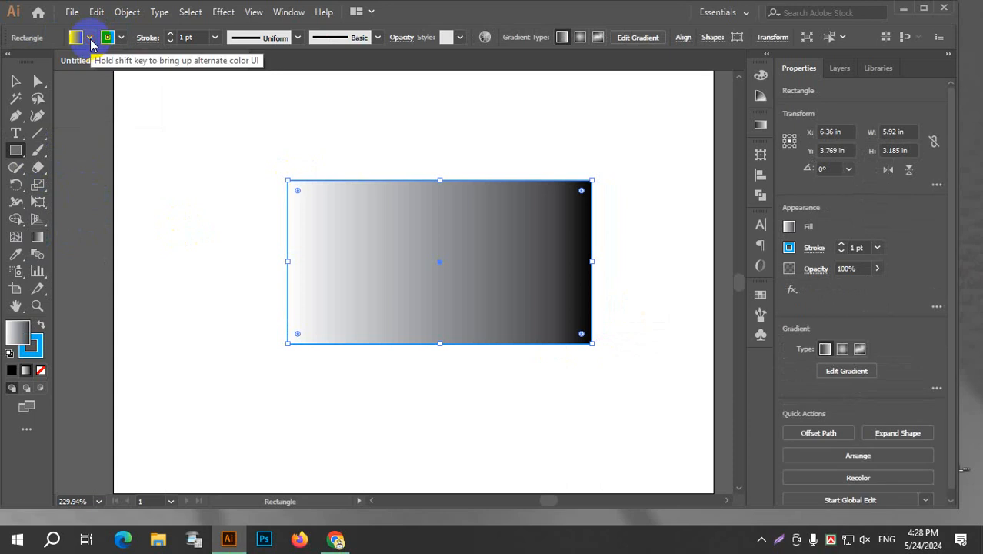
left_click(91, 40)
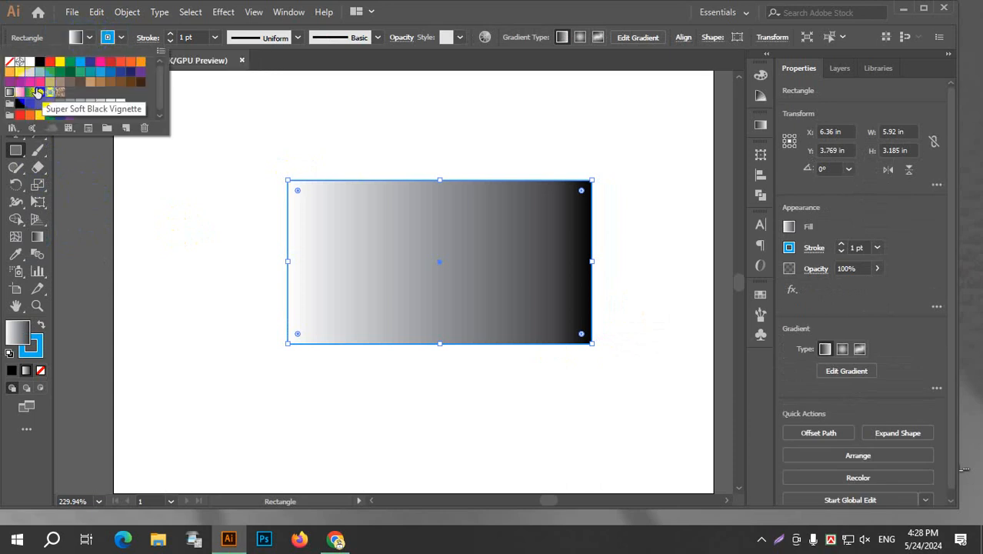
left_click(19, 93)
left_click(91, 40)
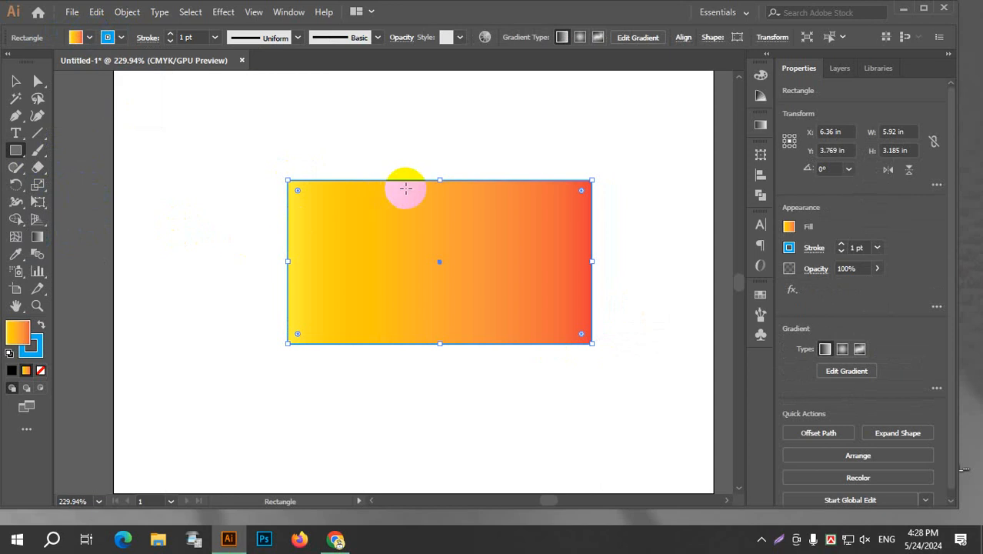
Redirect the rectangle's gradient with the Gradient tool, trying a diagonal direction before running it from the upper edge to the lower edge.
left_click(38, 239)
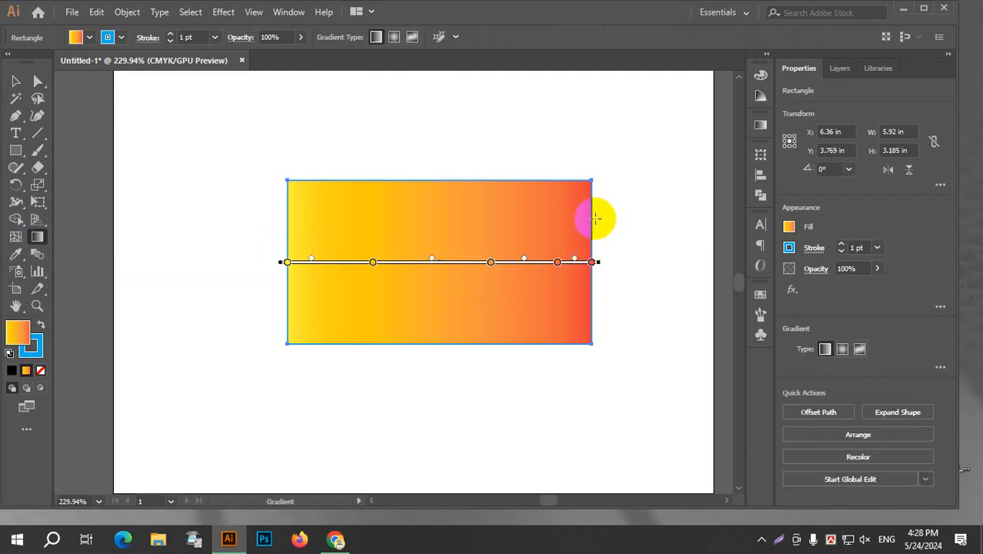
left_click_drag(588, 181, 273, 362)
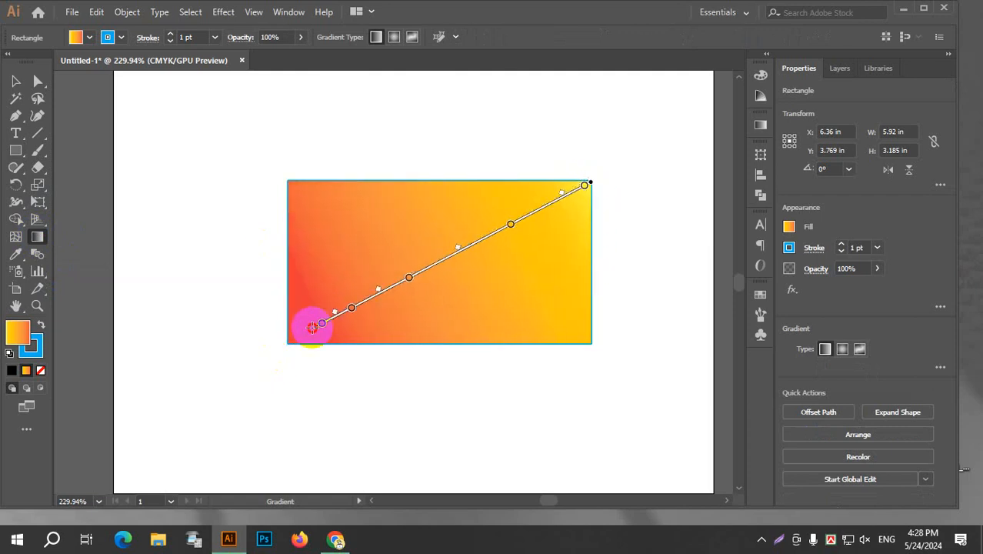
left_click_drag(425, 180, 433, 344)
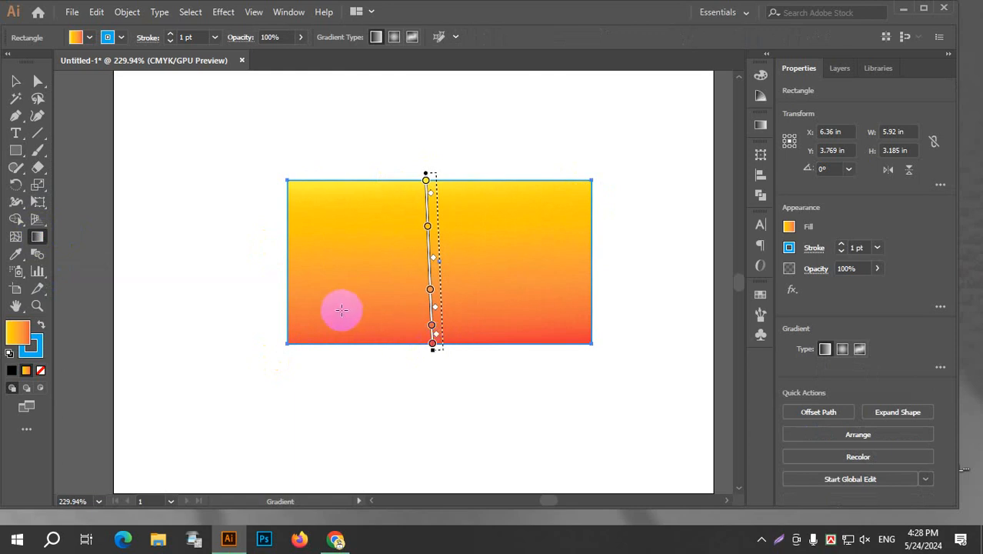
Open the Gradient settings, try the Fading Sky preset on the rectangle, and reapply the Orange, Yellow preset.
left_click(290, 13)
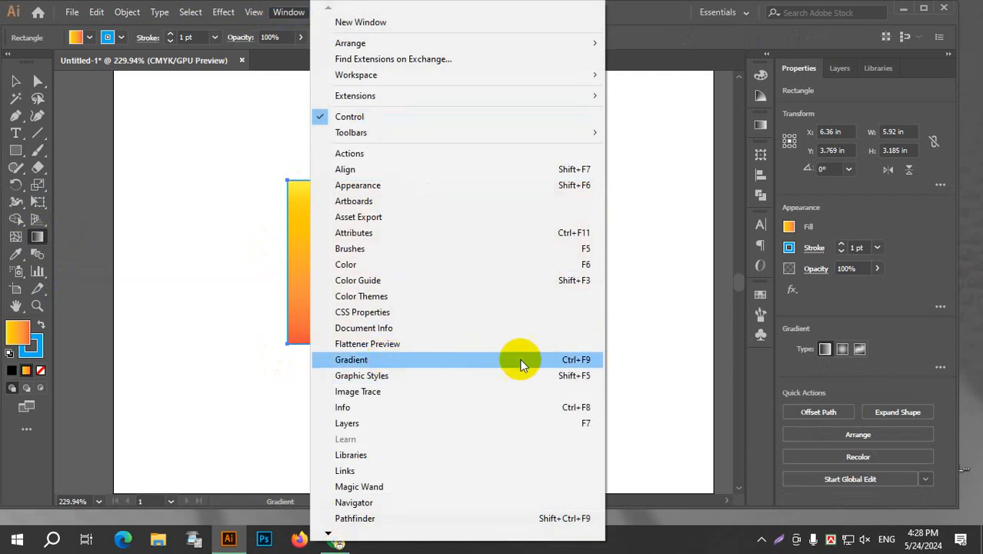
left_click(587, 362)
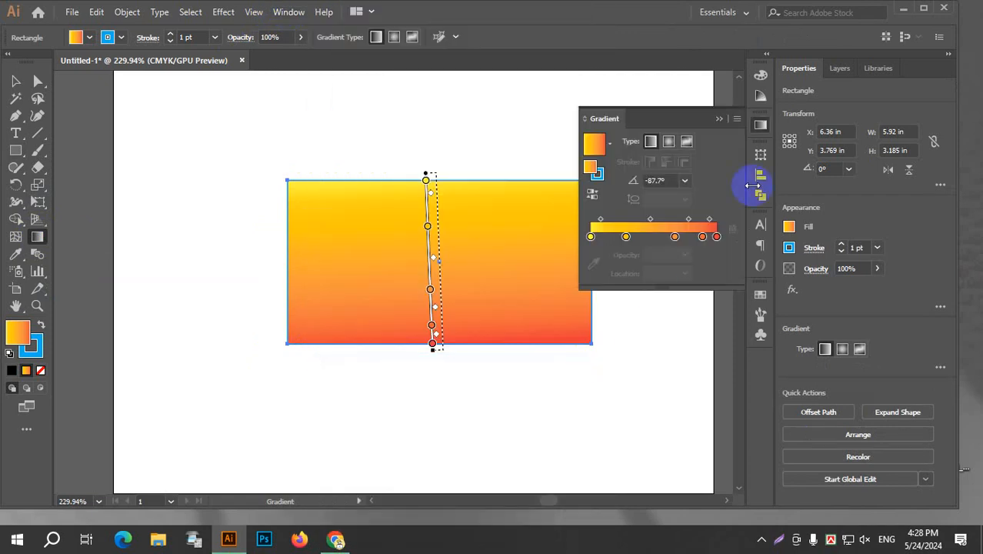
left_click(594, 146)
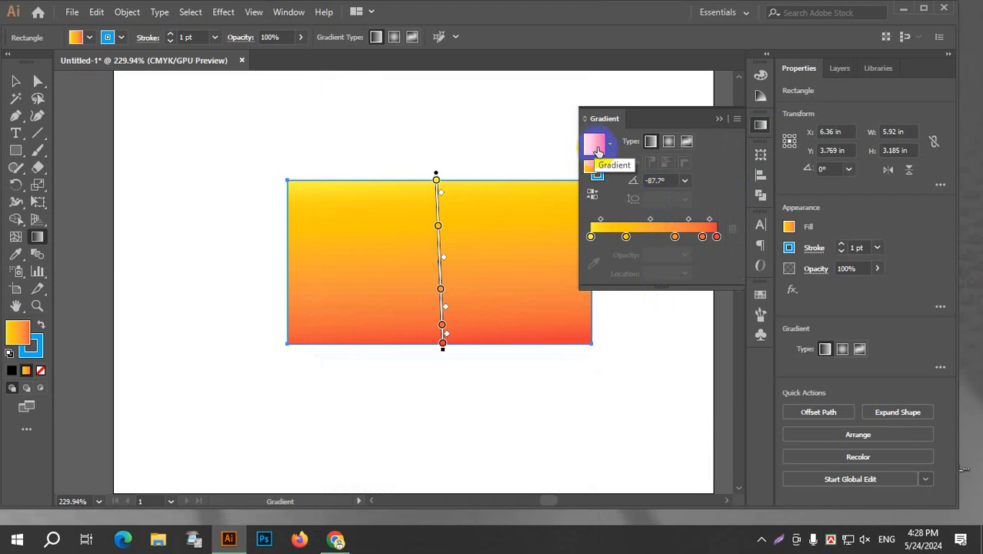
left_click(607, 147)
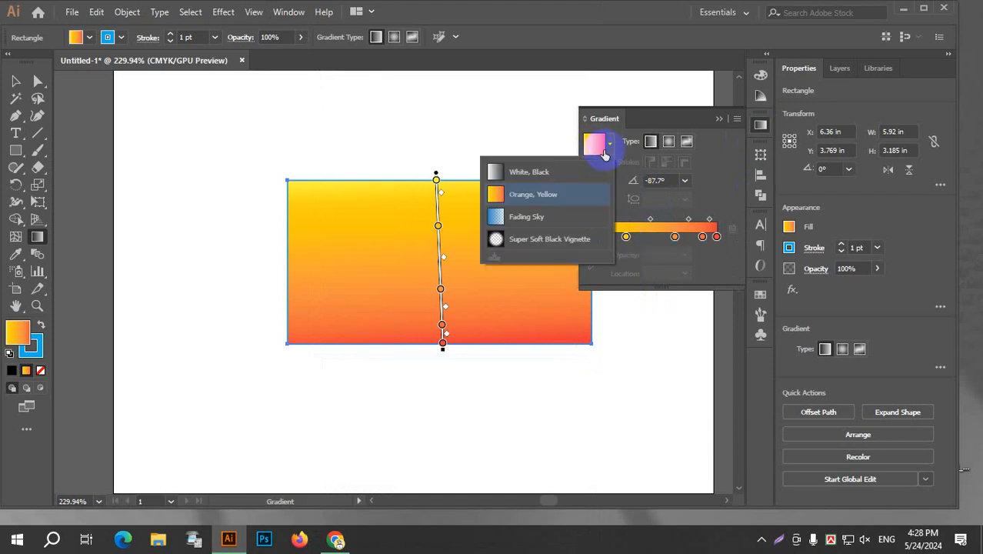
left_click(527, 216)
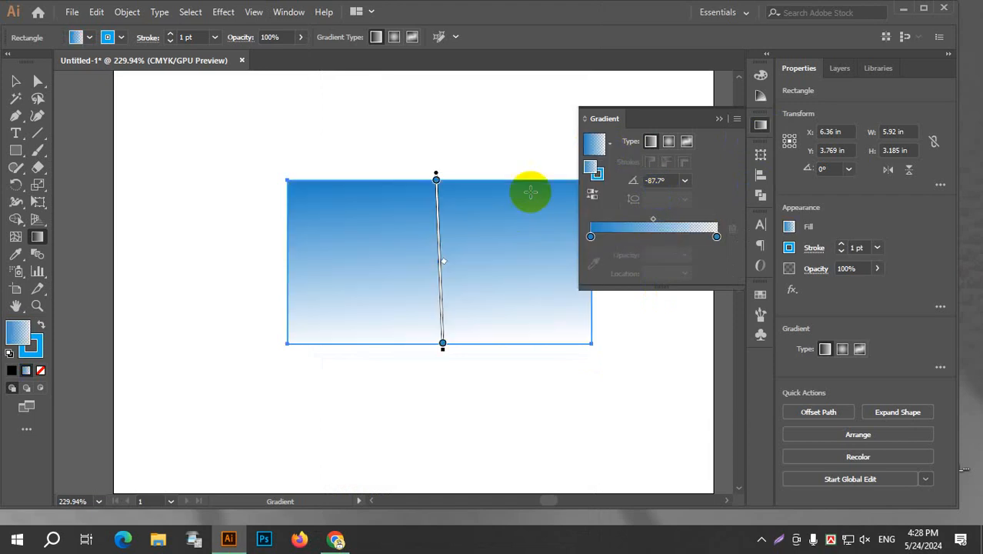
left_click(608, 146)
left_click(533, 192)
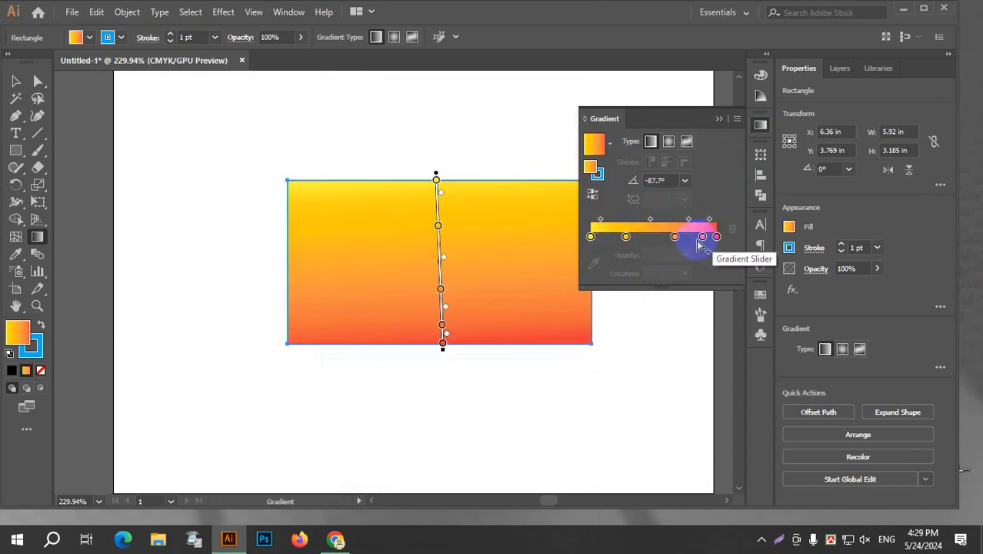
Remove the gradient's intermediate colour stops and move the midpoint between the yellow and red stops to 55.93%.
mouse_move(625, 237)
left_mouse_down()
mouse_move(658, 252)
mouse_move(705, 252)
mouse_move(692, 269)
left_mouse_up()
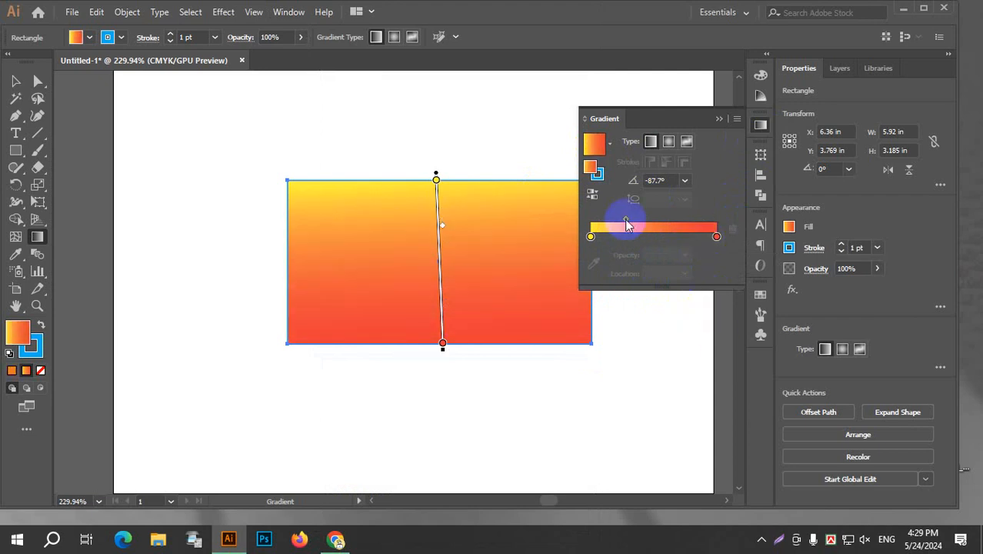
left_click_drag(625, 219, 660, 220)
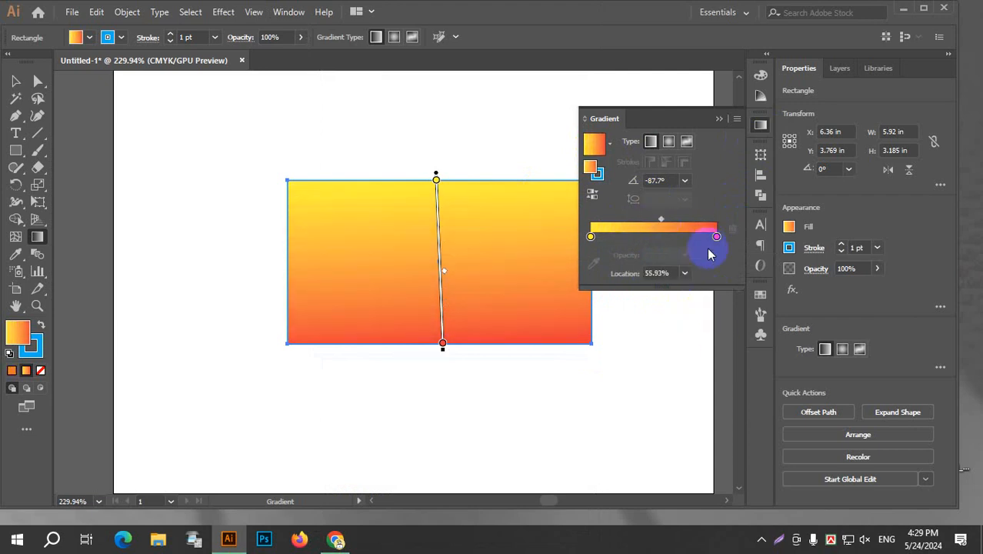
double_click(591, 237)
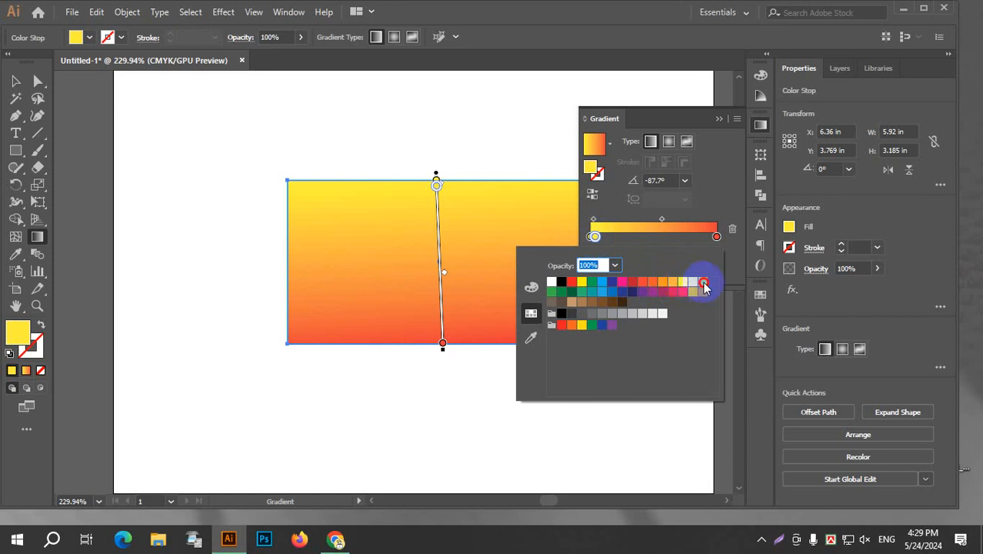
left_click(704, 286)
left_click(594, 237)
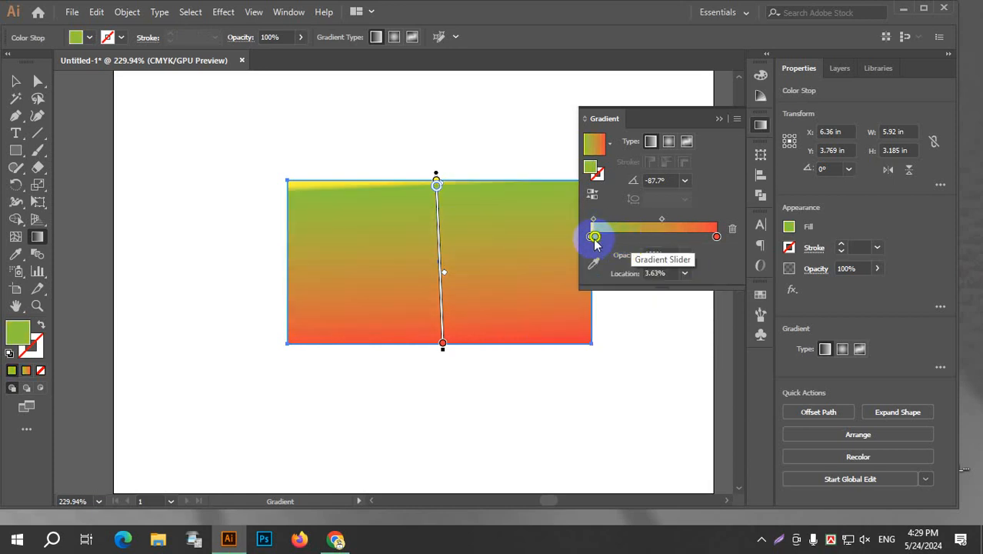
left_click_drag(594, 238, 605, 259)
Recolour the gradient's yellow starting stop with the light green swatch.
left_click(590, 237)
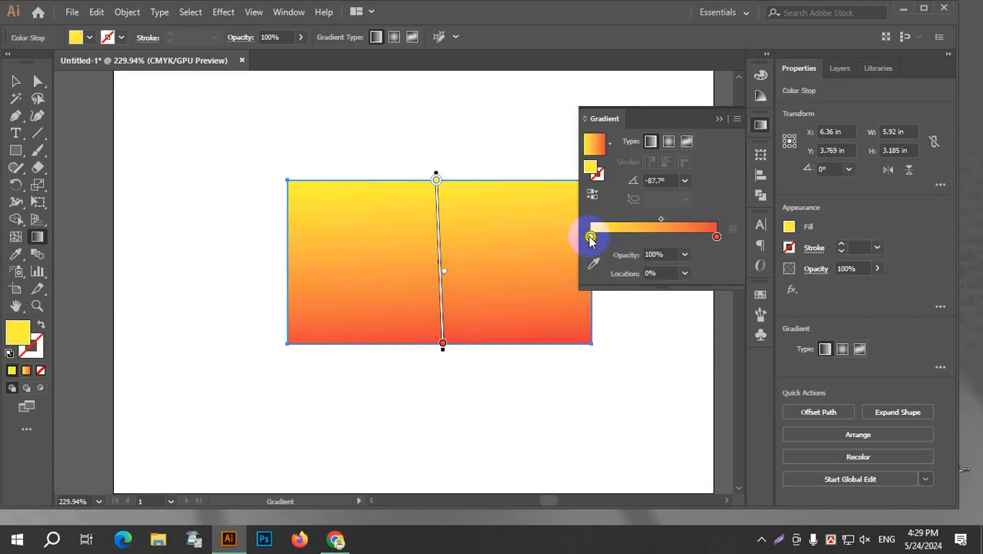
double_click(590, 237)
left_click(703, 284)
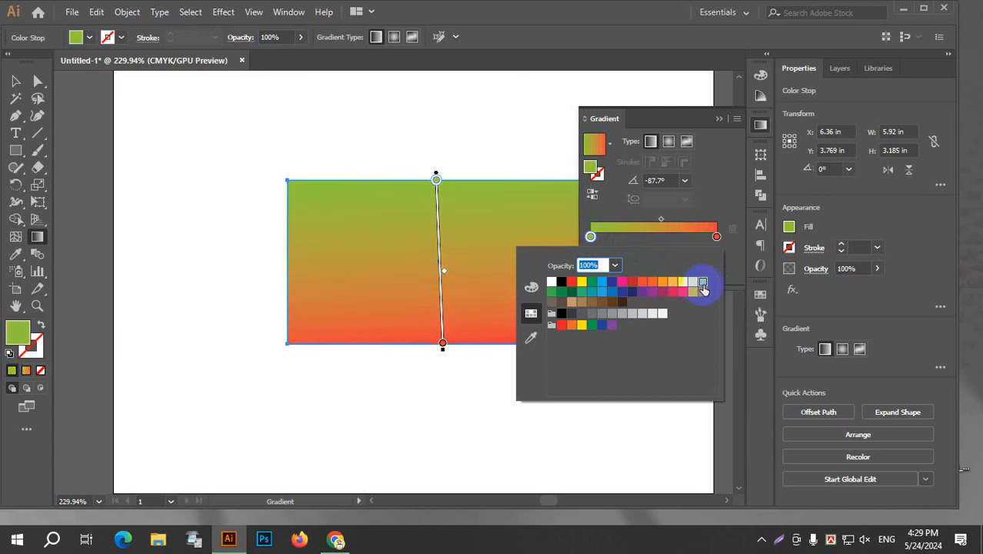
left_click(667, 244)
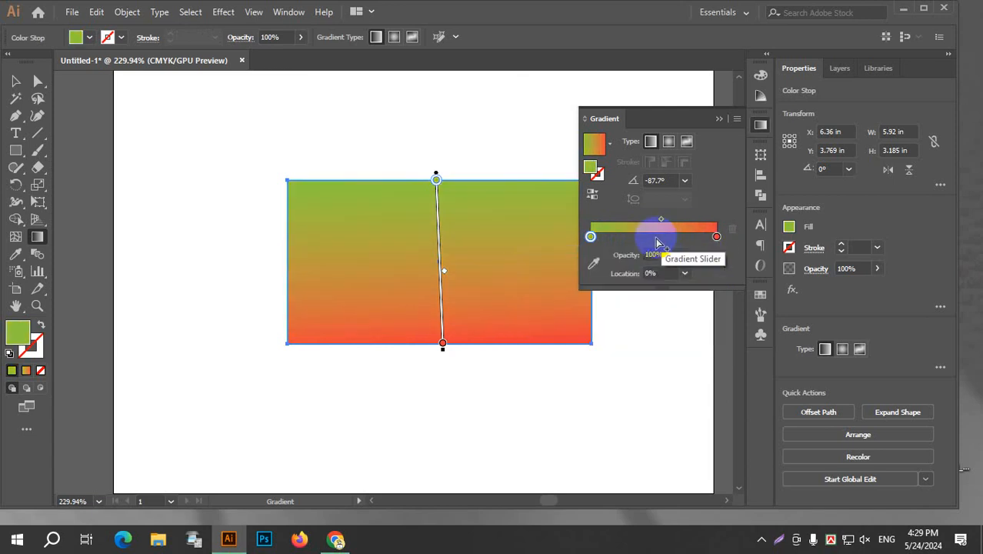
Add a colour stop near the middle of the gradient and make it bright blue.
left_click(655, 238)
double_click(656, 239)
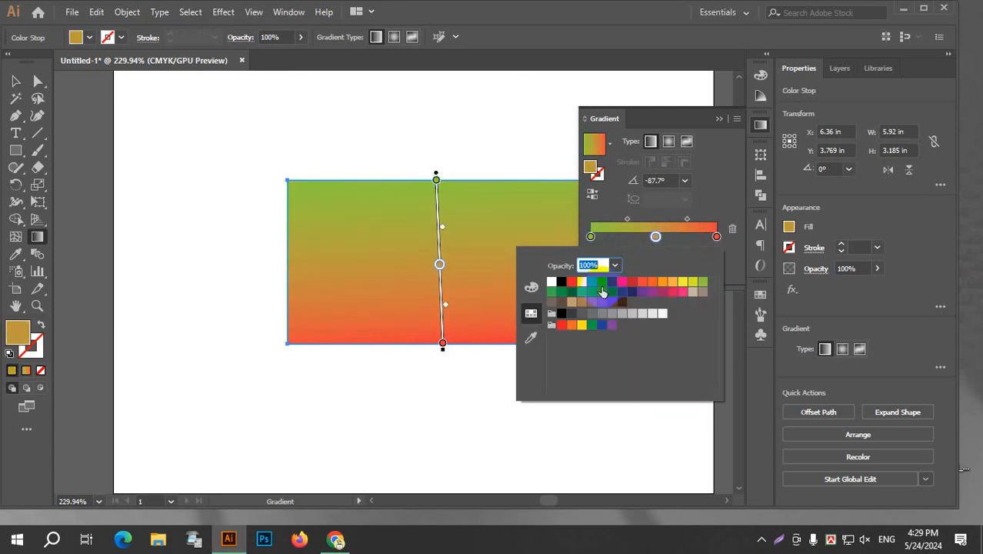
left_click(603, 281)
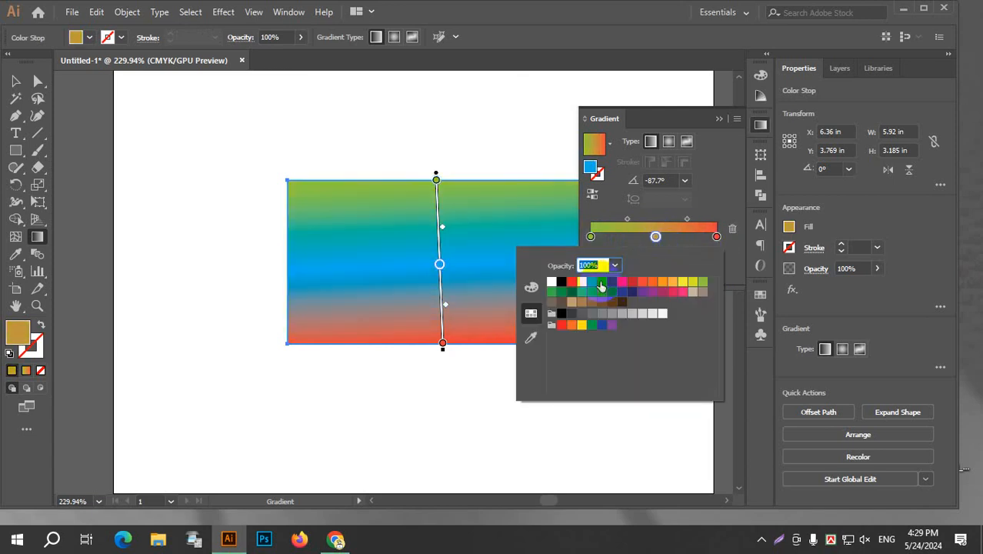
Recolour the gradient's red end stop, trying pink and green swatches before settling on yellow.
left_click(717, 238)
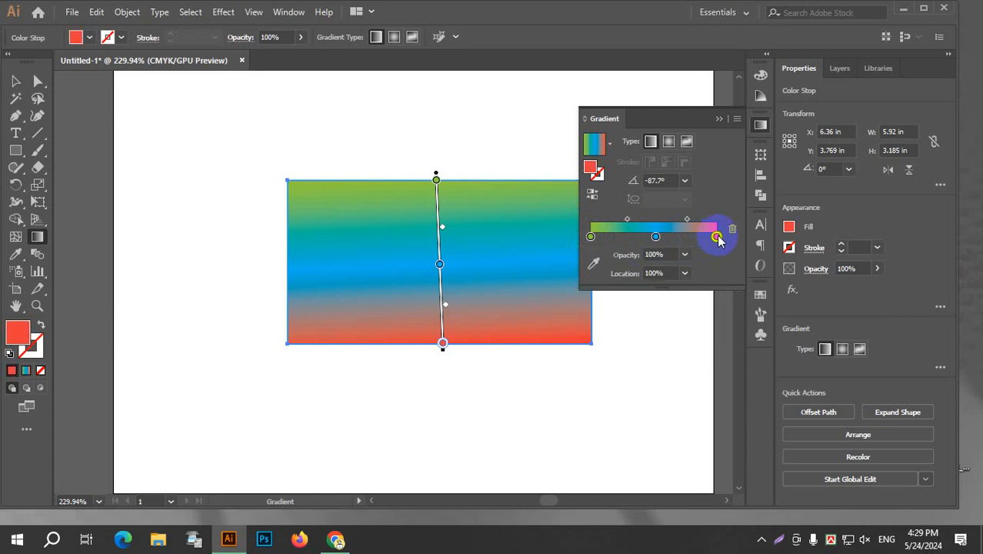
double_click(717, 238)
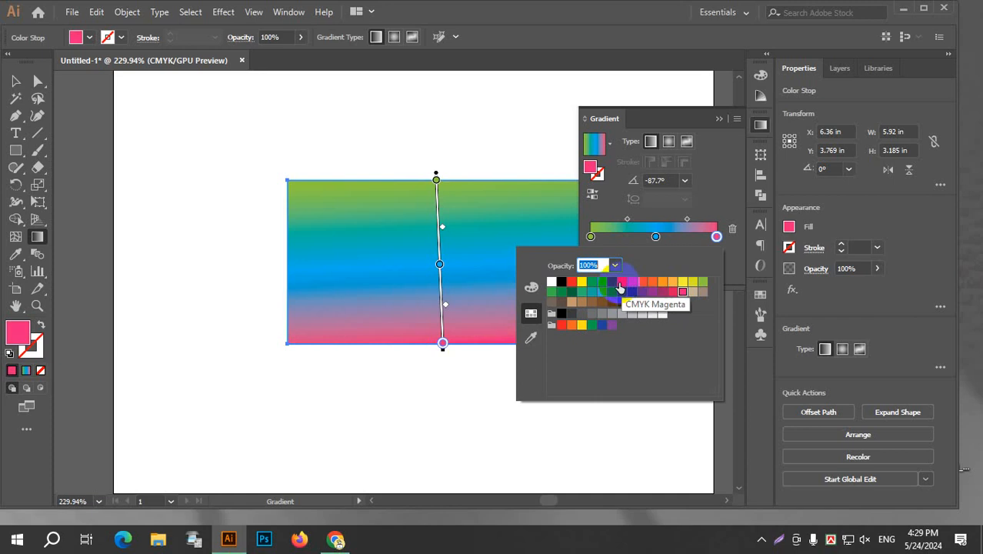
left_click(591, 283)
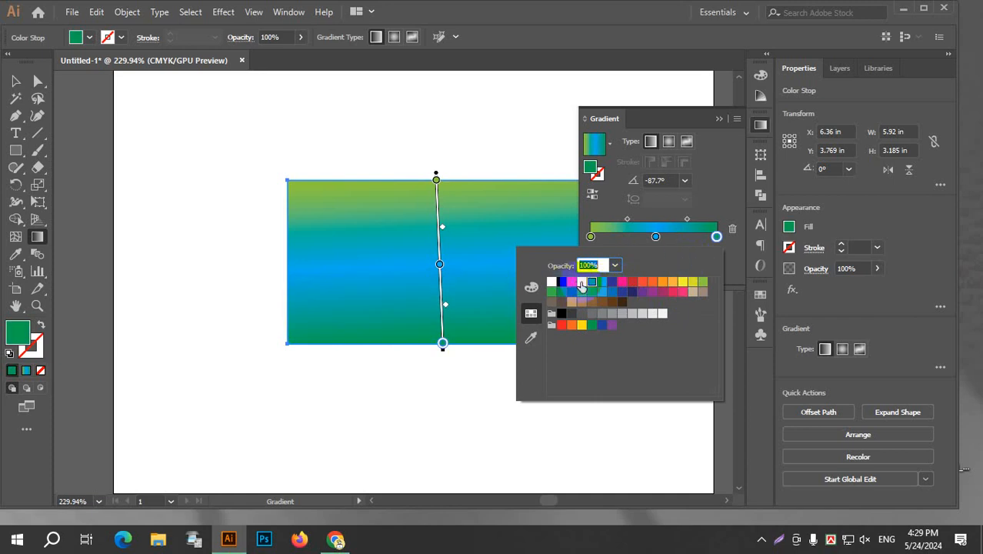
left_click(581, 284)
left_click(695, 246)
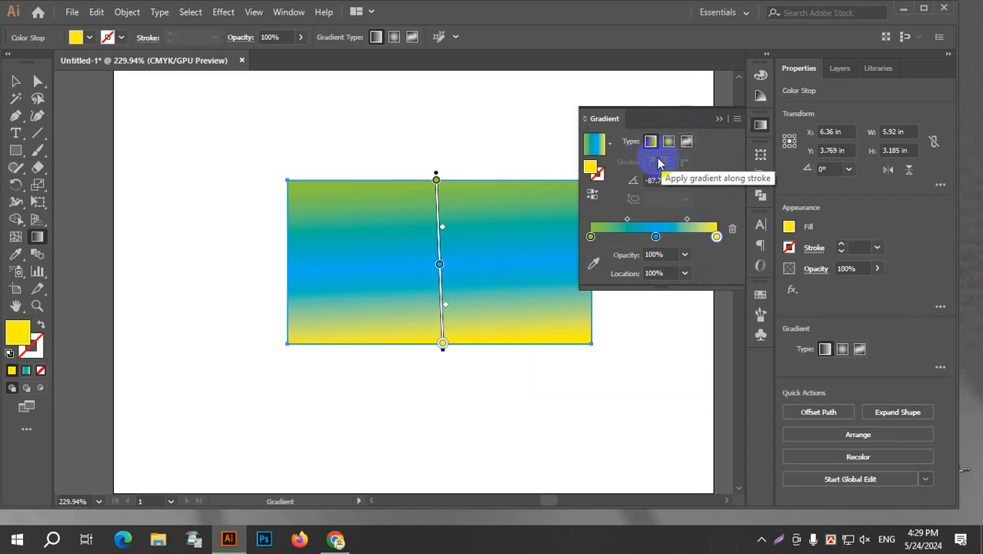
Run the gradient horizontally across the rectangle at 0° and change its type to radial.
left_click_drag(287, 260, 591, 266)
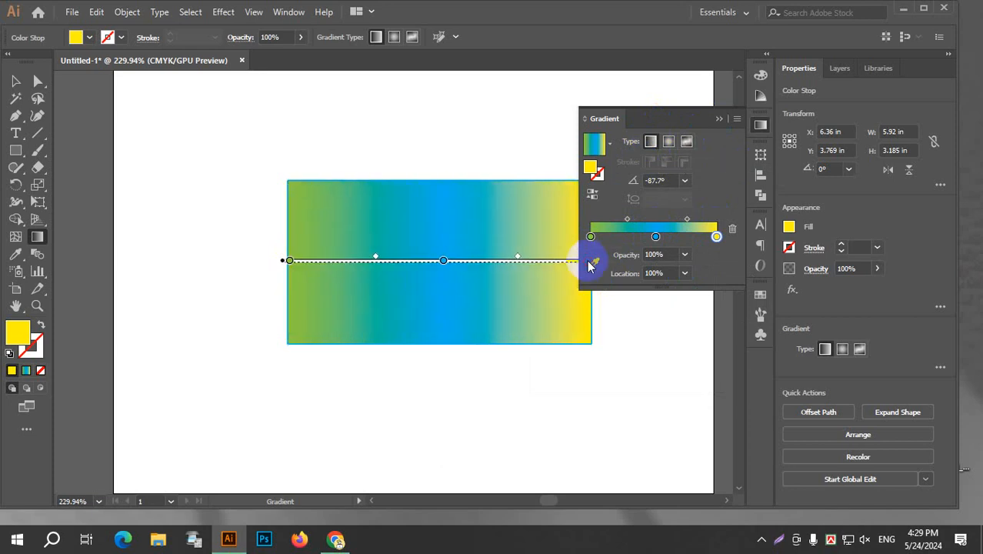
left_click(669, 143)
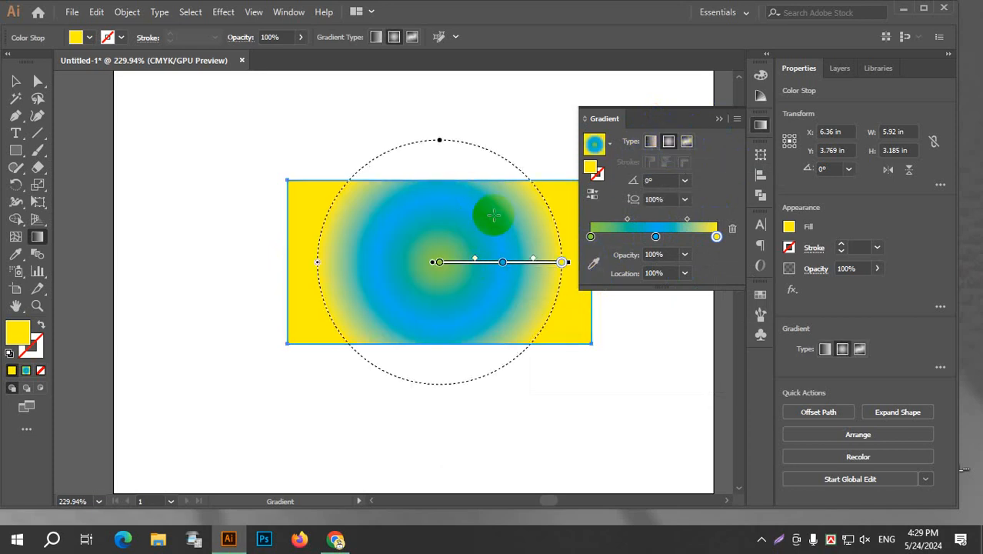
Redraw the radial gradient diagonally from near the rectangle's centre toward its lower-right corner and change its type to freeform.
mouse_move(442, 284)
left_mouse_down()
mouse_move(623, 314)
mouse_move(567, 320)
mouse_move(580, 337)
left_mouse_up()
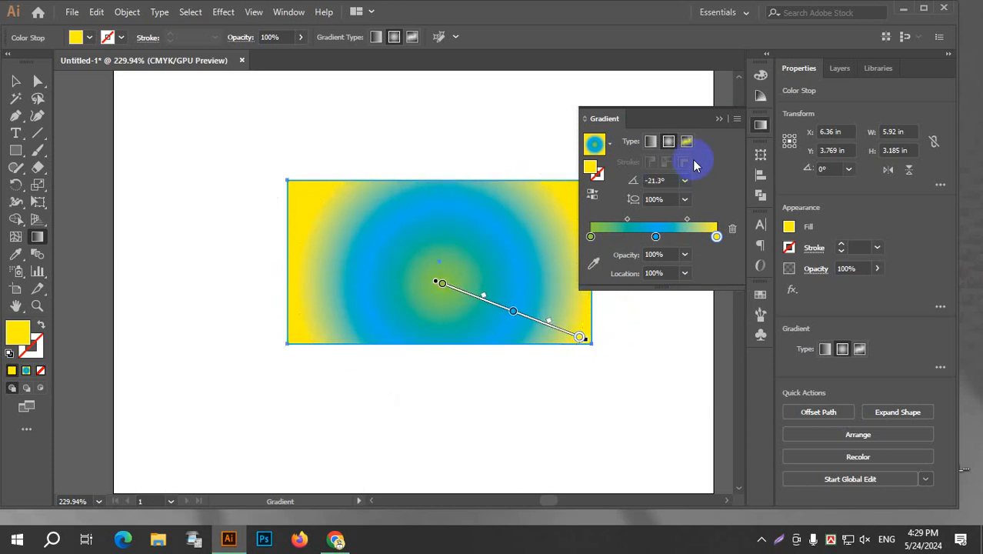
left_click(685, 142)
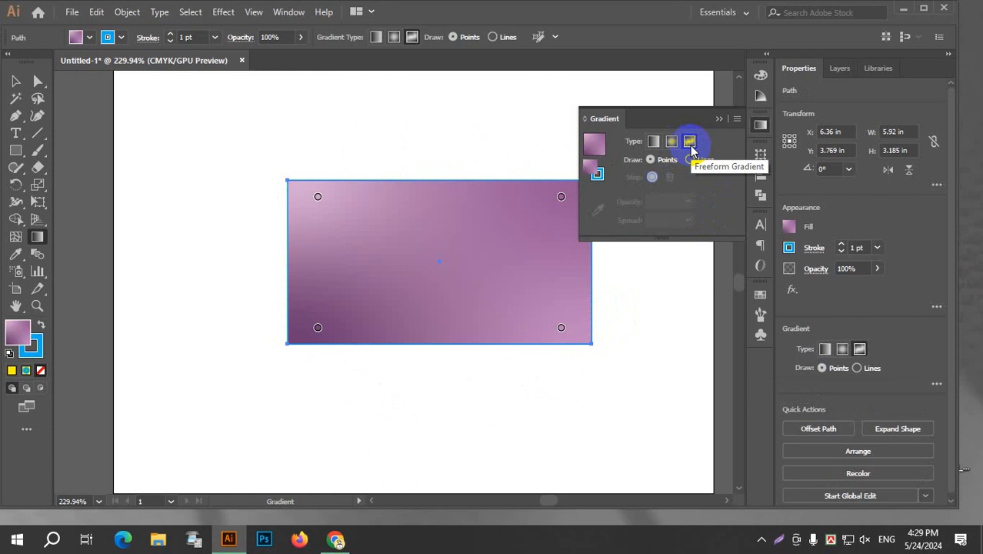
Move the freeform gradient's upper-left and lower-left colour points inward on the rectangle.
left_click(318, 197)
left_click_drag(318, 197, 380, 246)
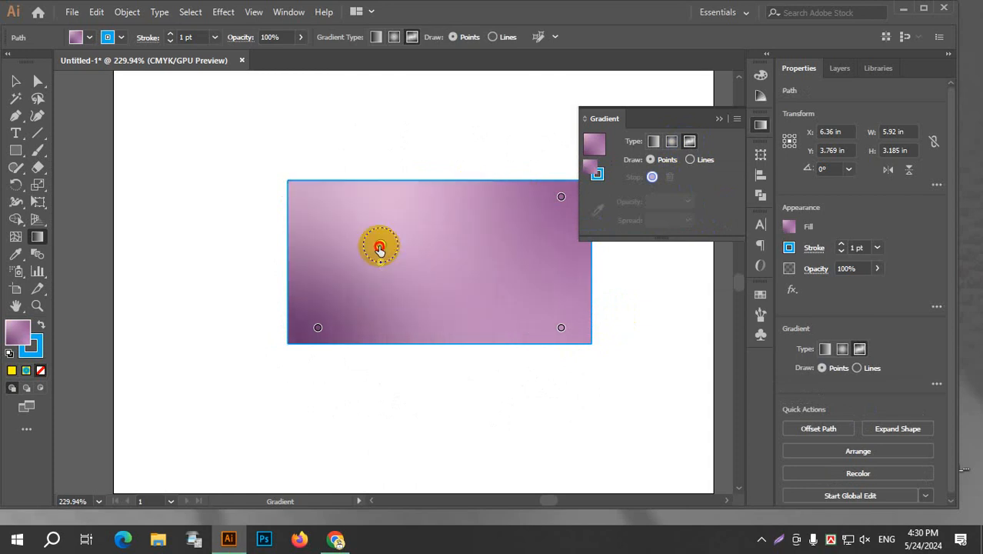
left_click(317, 327)
left_click_drag(319, 331, 355, 316)
left_click(596, 145)
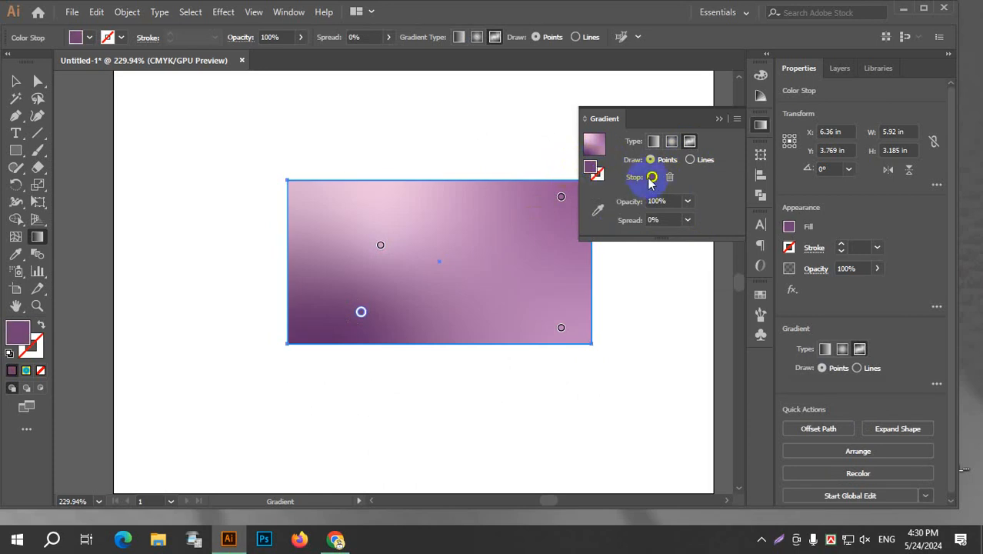
Rearrange all four freeform colour points across the rectangle to vary how the purple shades blend.
left_click_drag(380, 245, 415, 239)
left_click_drag(361, 314, 309, 325)
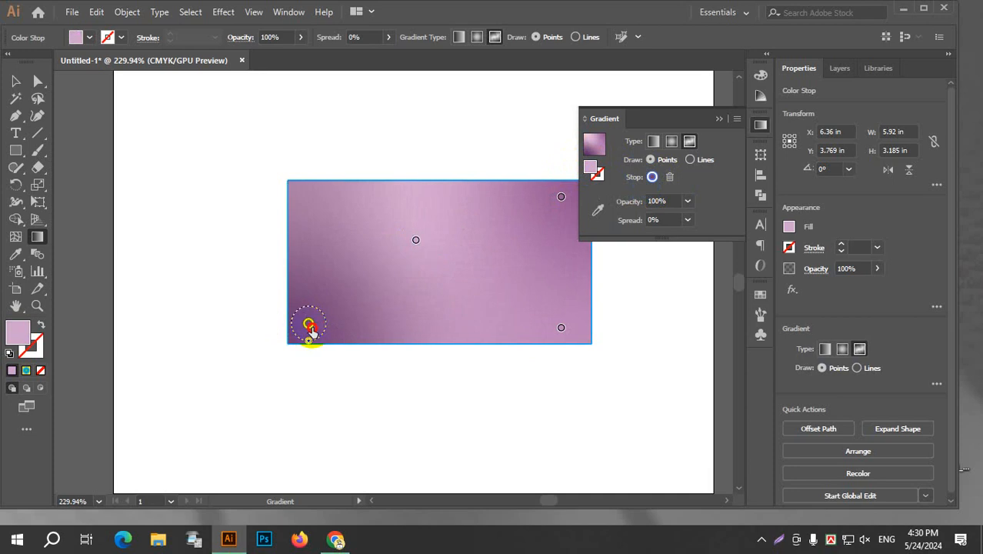
left_click_drag(562, 330, 350, 247)
left_click(543, 211)
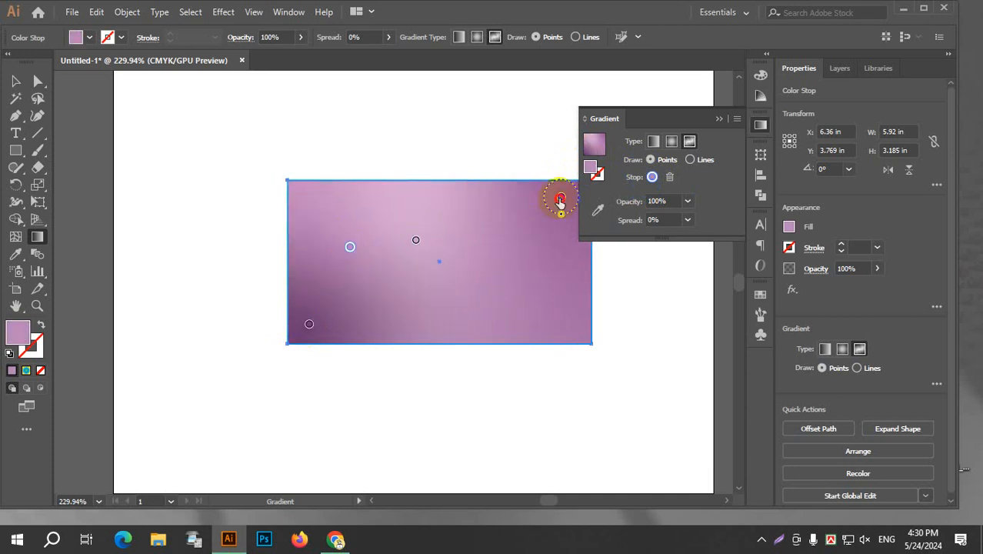
left_click_drag(560, 202, 574, 307)
left_click_drag(414, 241, 524, 230)
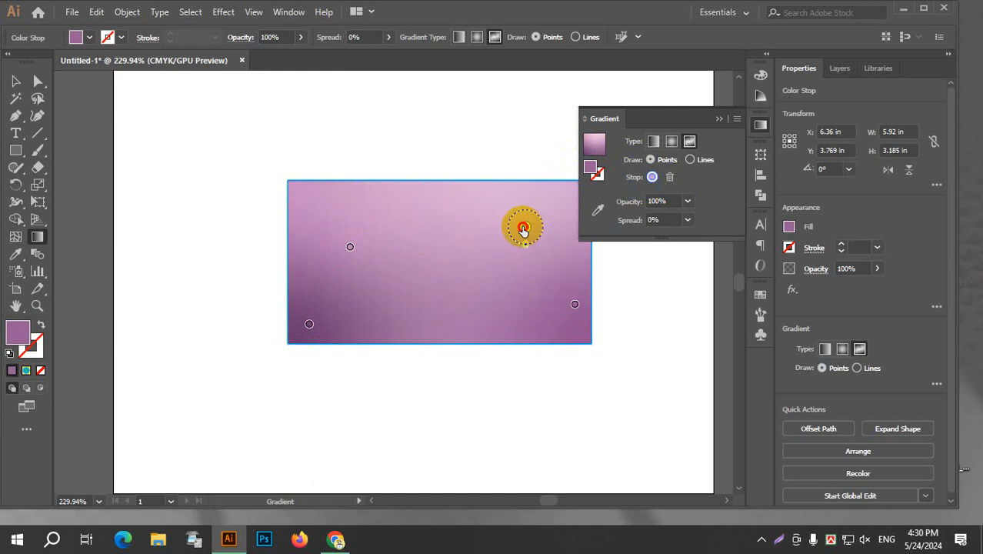
mouse_move(348, 248)
left_mouse_down()
mouse_move(396, 305)
mouse_move(404, 297)
mouse_move(381, 257)
mouse_move(389, 262)
left_mouse_up()
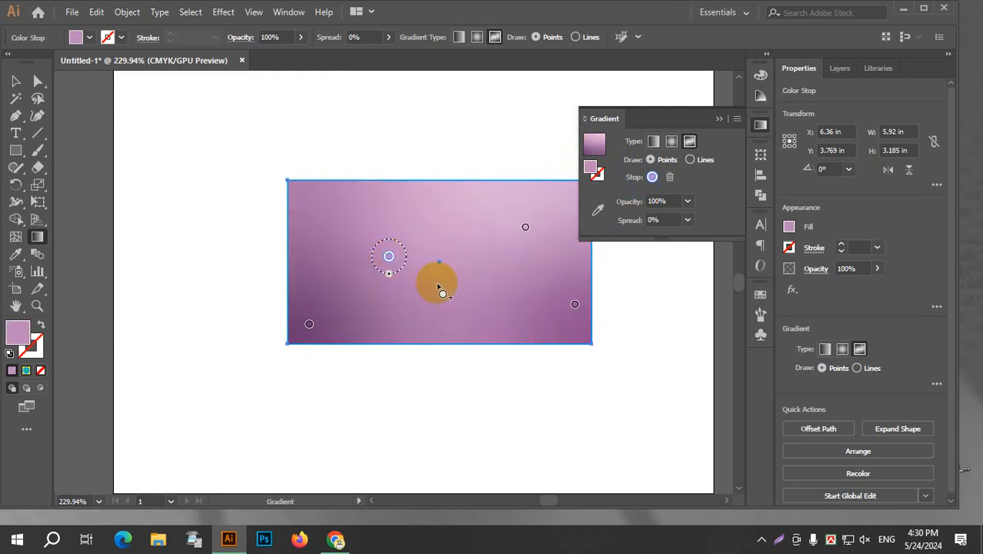
Change the gradient type back to linear, trying radial in between.
left_click(652, 142)
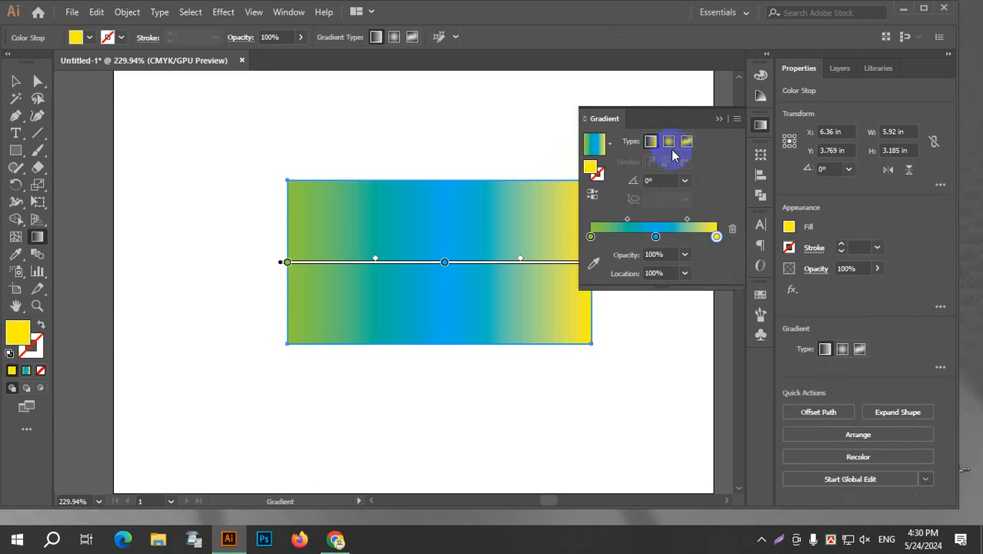
left_click(668, 145)
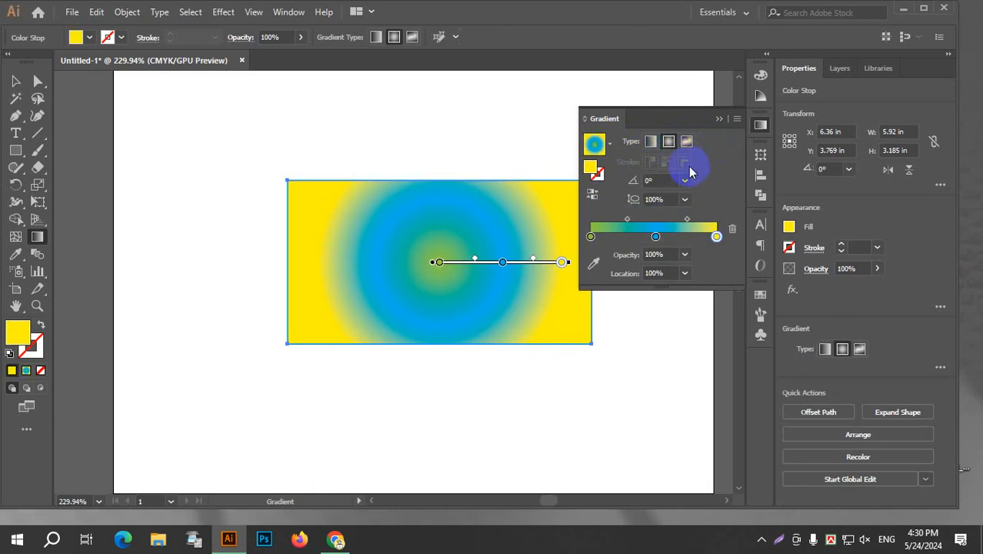
left_click(651, 142)
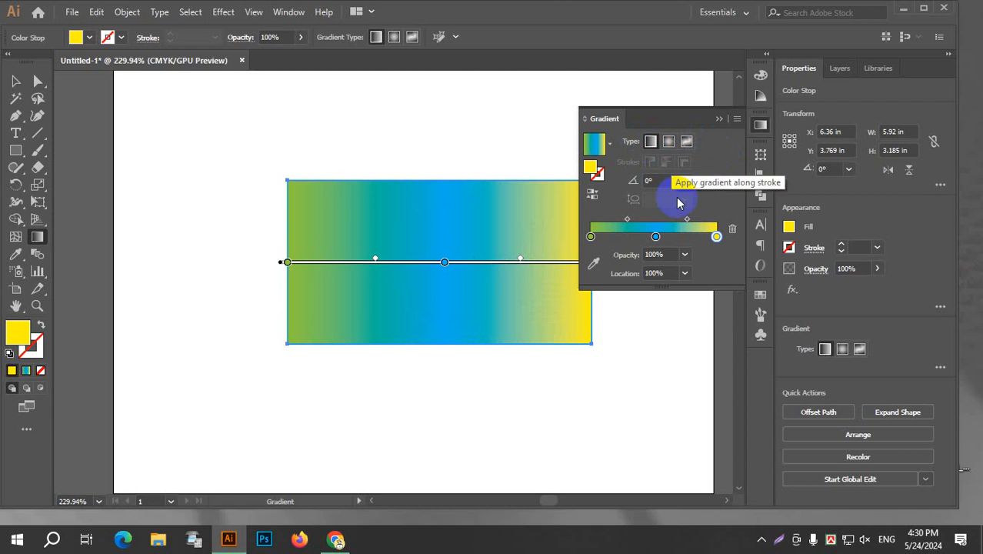
Rotate the linear gradient to an angle of 155°.
left_click(666, 181)
scroll(666, 182, "up", 20)
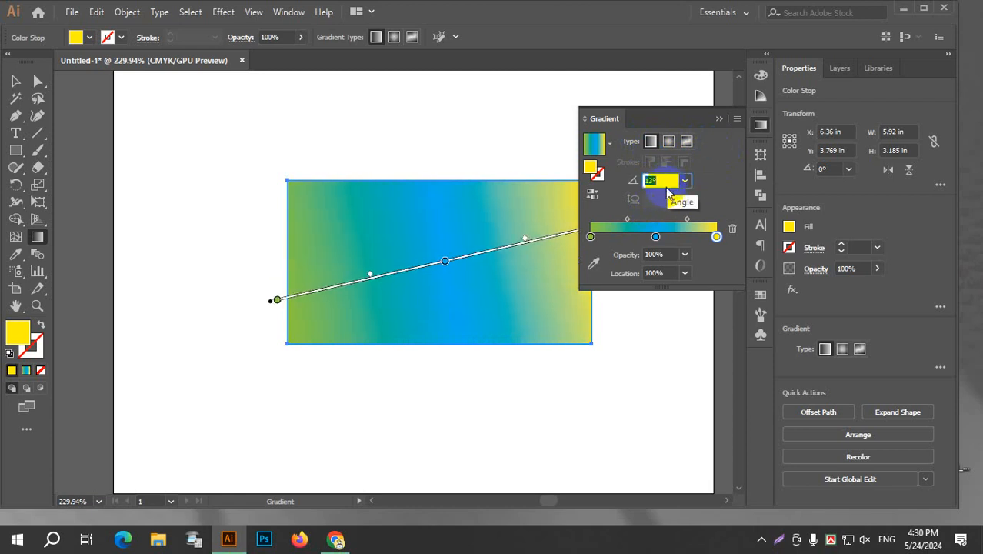
scroll(667, 192, "up", 20)
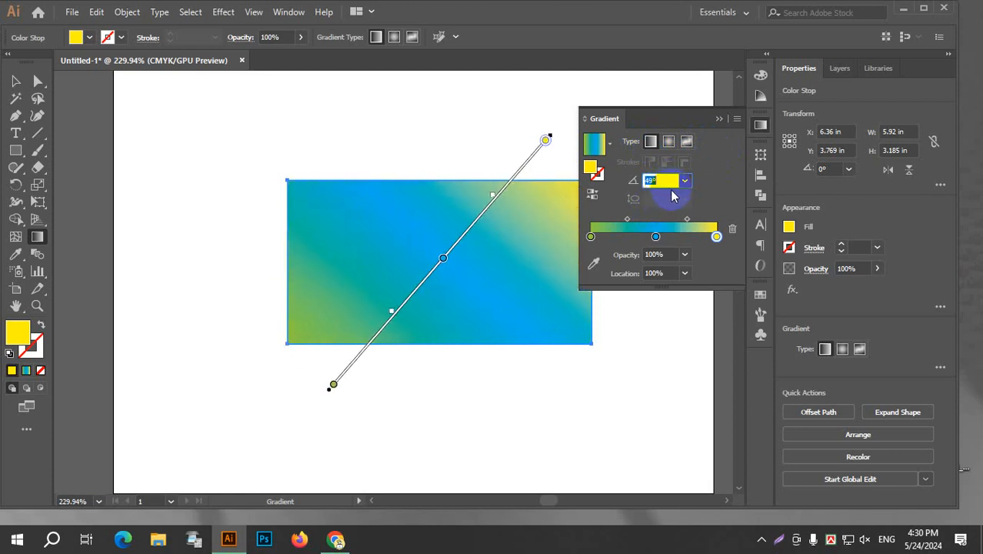
scroll(674, 193, "up", 20)
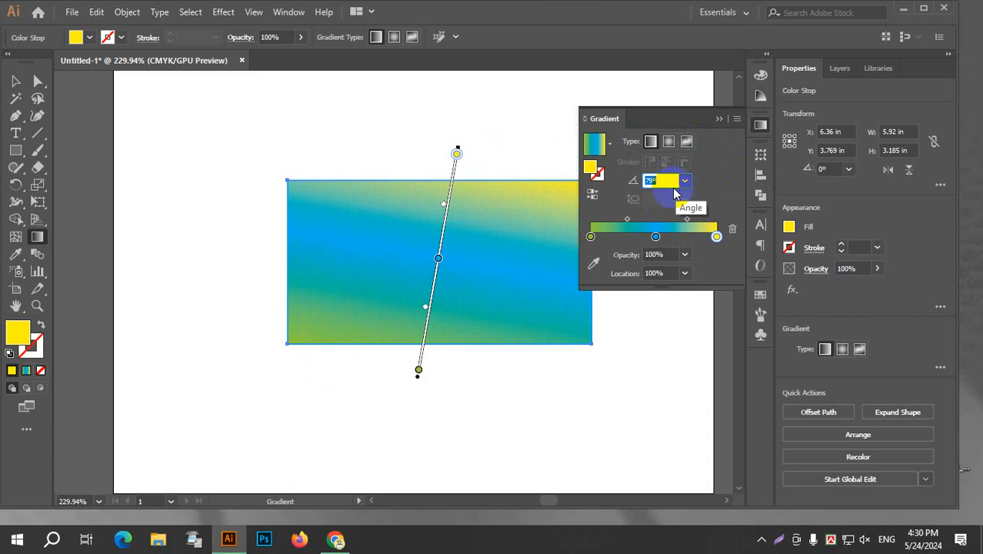
scroll(674, 193, "up", 20)
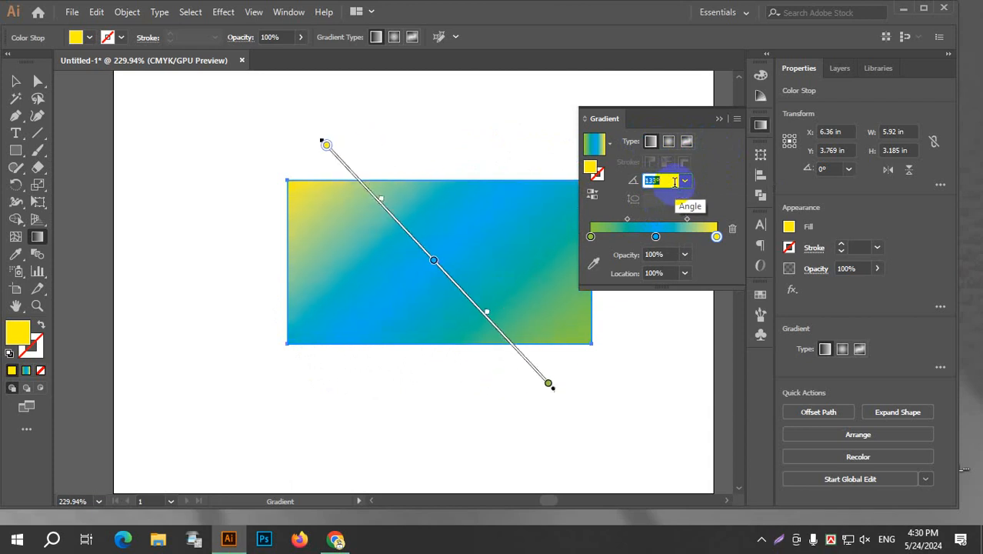
scroll(674, 180, "up", 13)
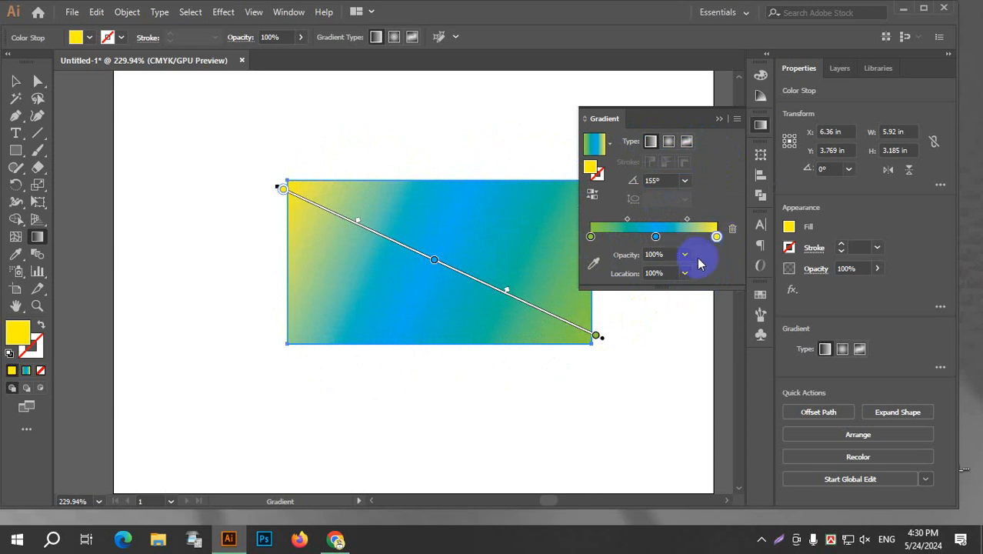
Try 10% and 0% opacity on the gradient's yellow end stop and restore it to 100%.
left_click(684, 254)
left_click(713, 290)
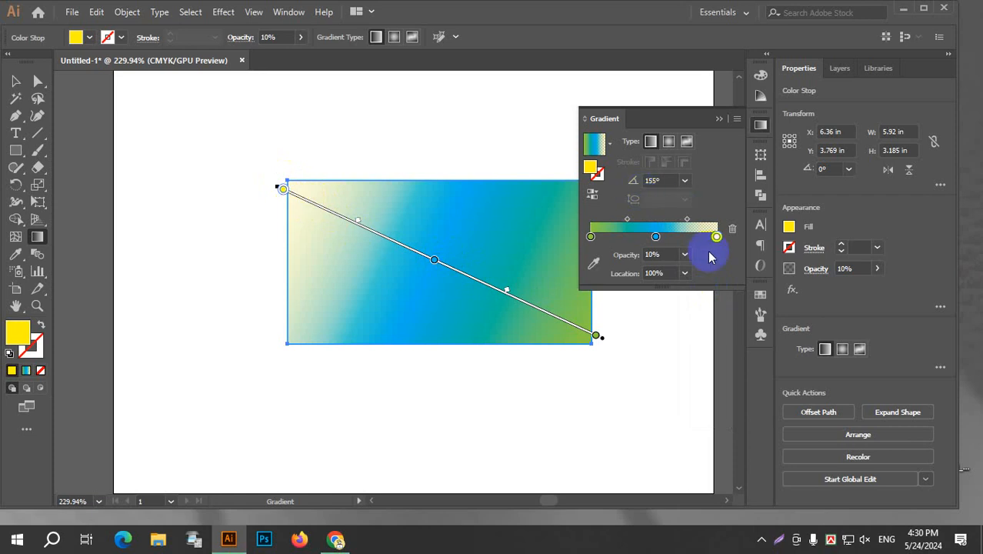
left_click(685, 256)
left_click(704, 270)
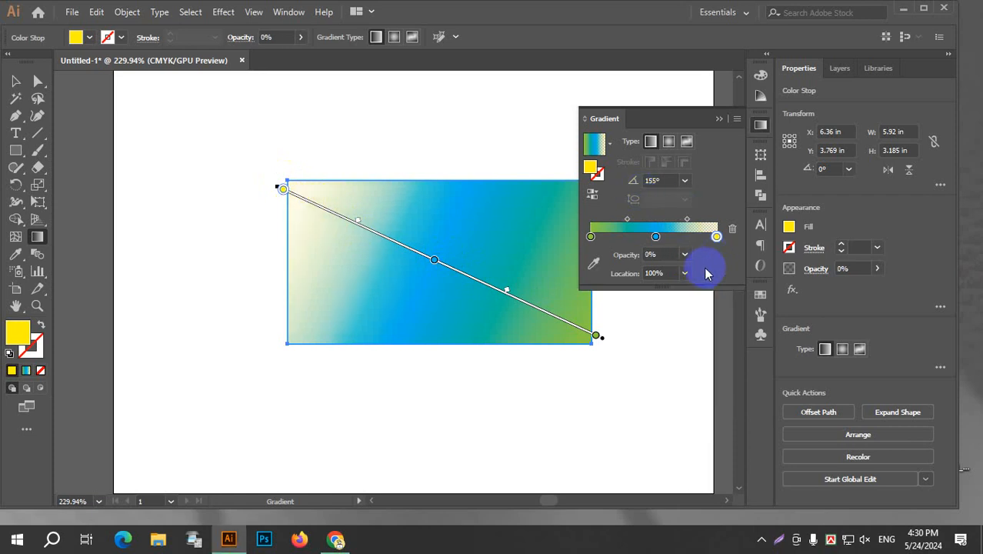
left_click(685, 255)
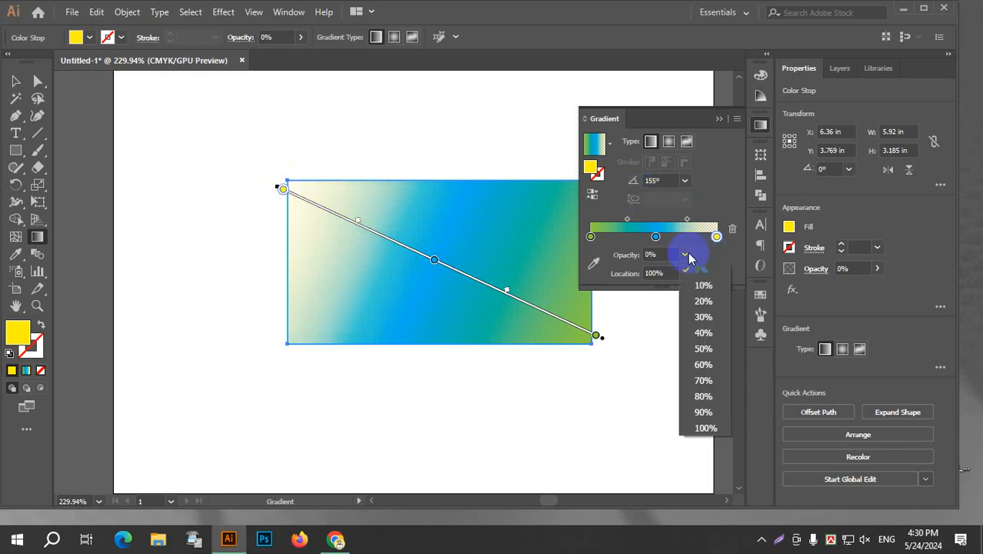
left_click(704, 427)
Try 0% opacity on the gradient's blue middle stop and restore it to 100%.
left_click(655, 237)
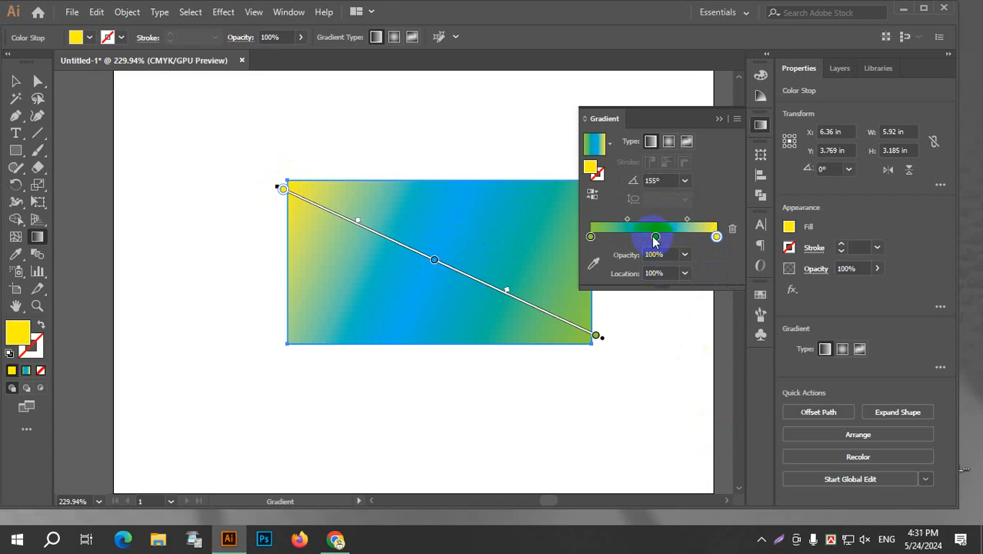
left_click(685, 255)
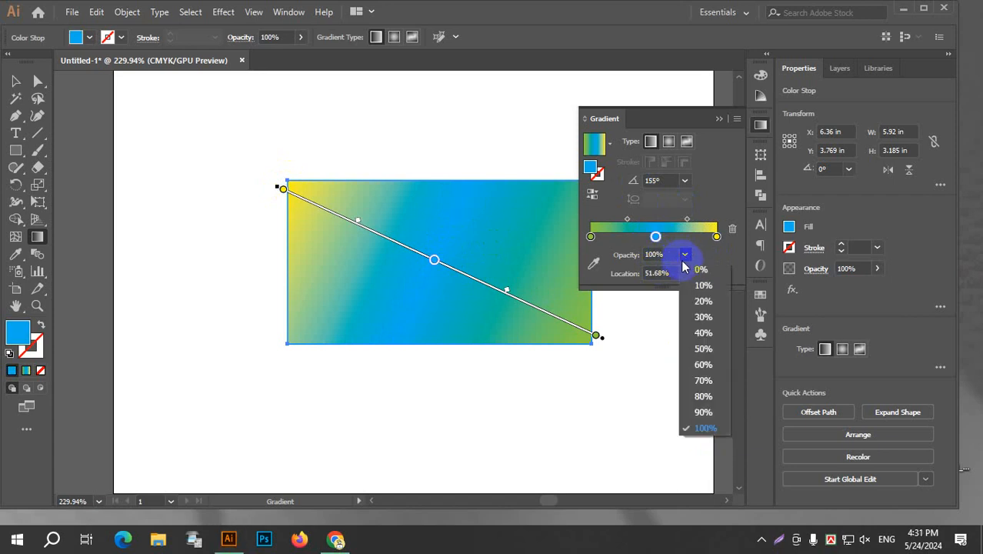
left_click(703, 269)
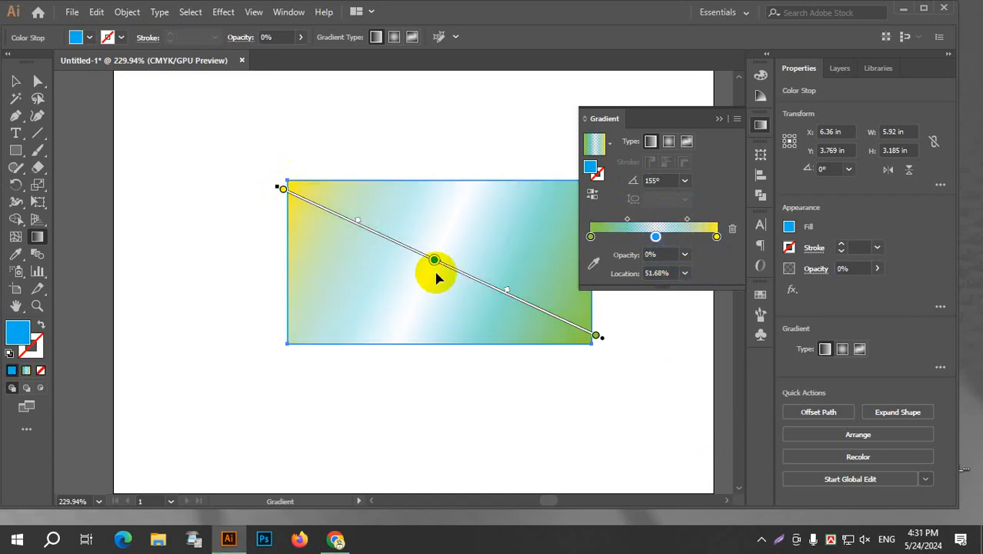
left_click(685, 256)
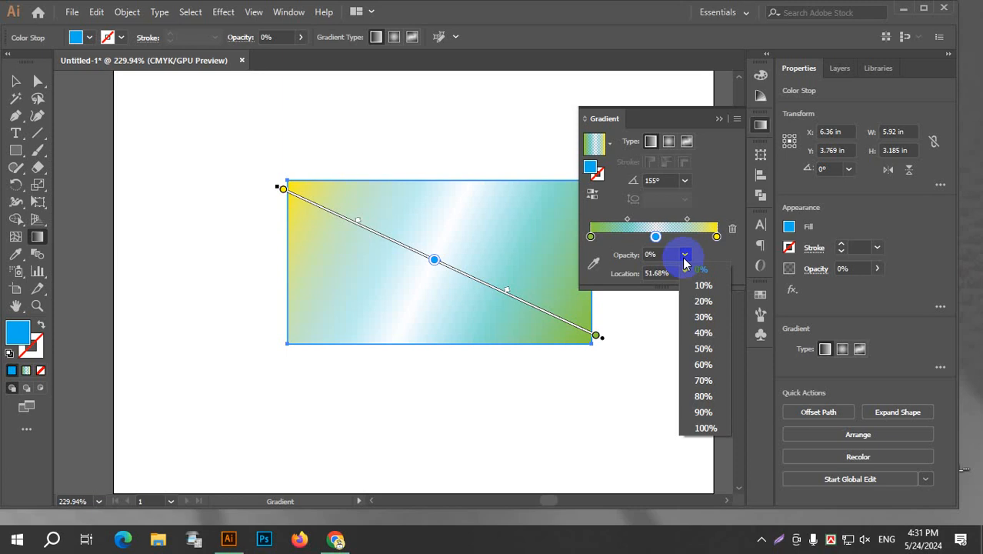
left_click(685, 255)
left_click(684, 256)
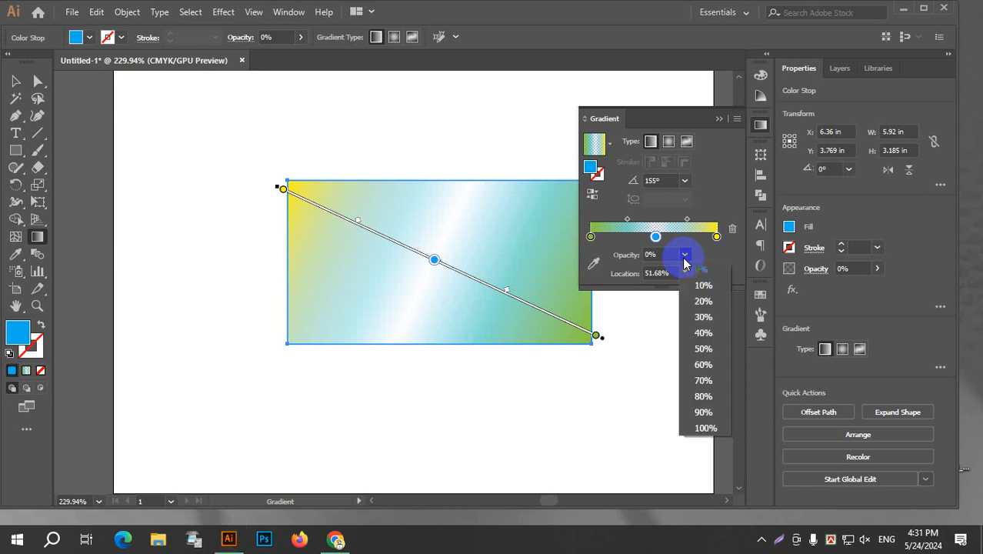
left_click(704, 428)
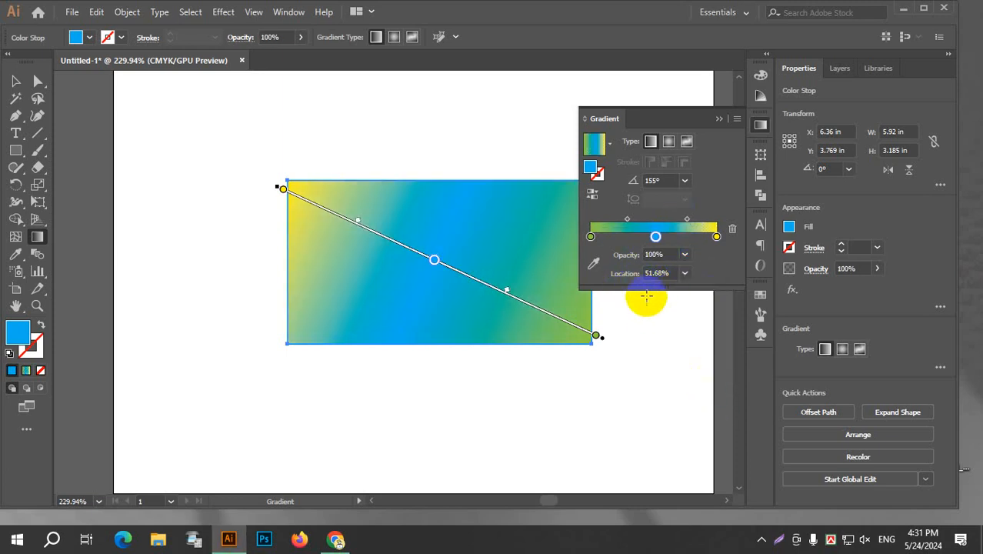
Slide the yellow stop to about 70% and the blue stop to about 20%, keeping the green stop at 0%.
left_click(716, 237)
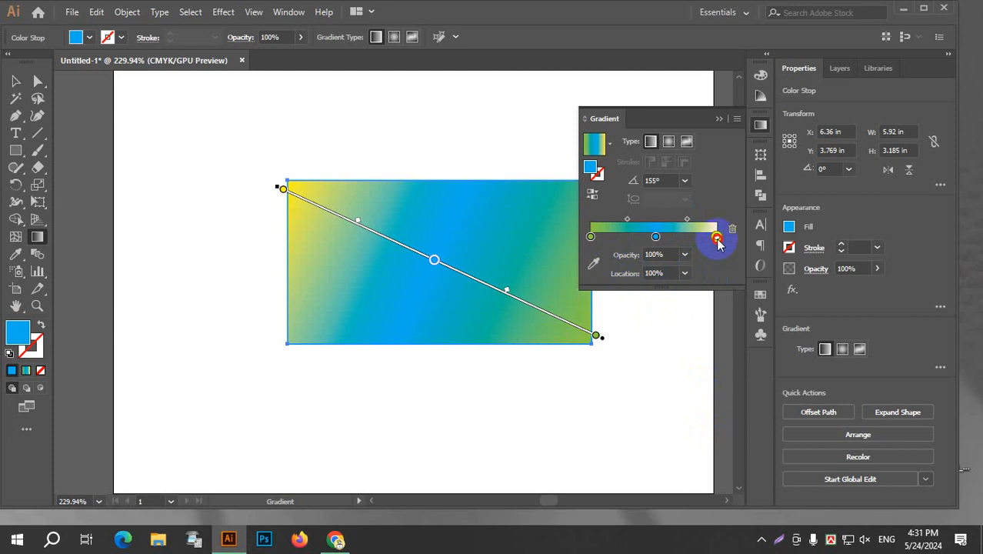
left_click_drag(716, 236, 678, 237)
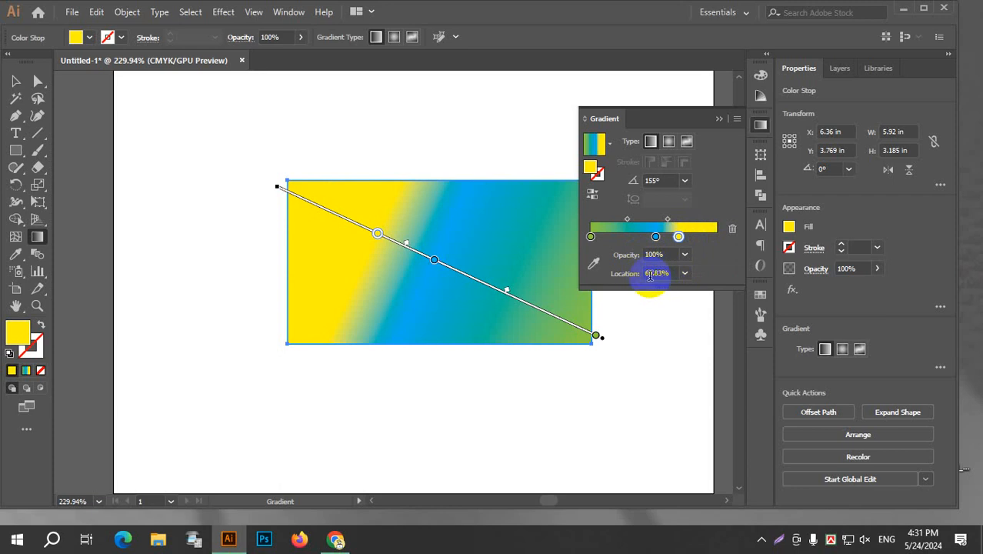
left_click(655, 238)
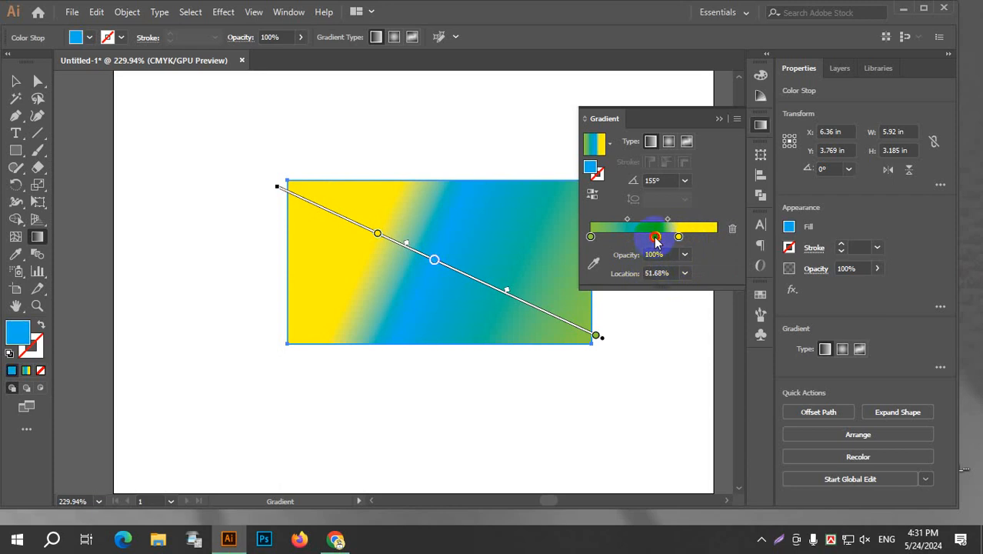
left_click_drag(656, 239, 617, 238)
left_click(591, 237)
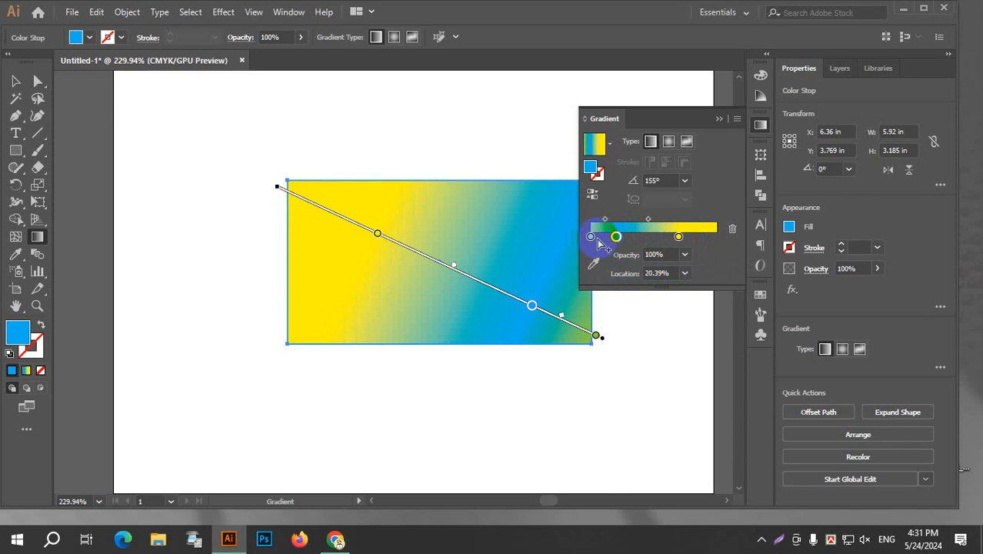
mouse_move(591, 240)
left_mouse_down()
mouse_move(715, 241)
mouse_move(580, 243)
left_mouse_up()
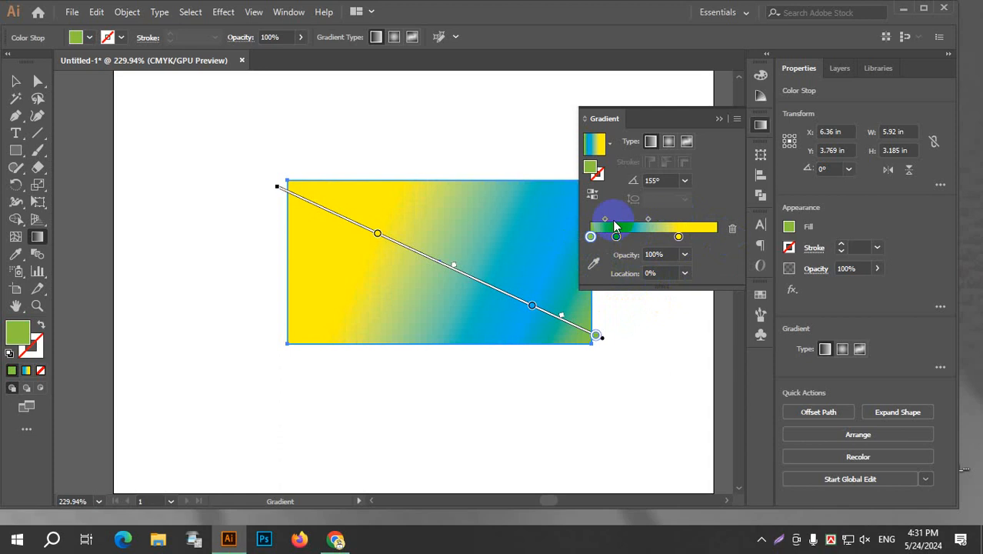
Move the yellow stop back to the 100% end and the blue stop to about 54% along the gradient.
left_click_drag(675, 236, 720, 234)
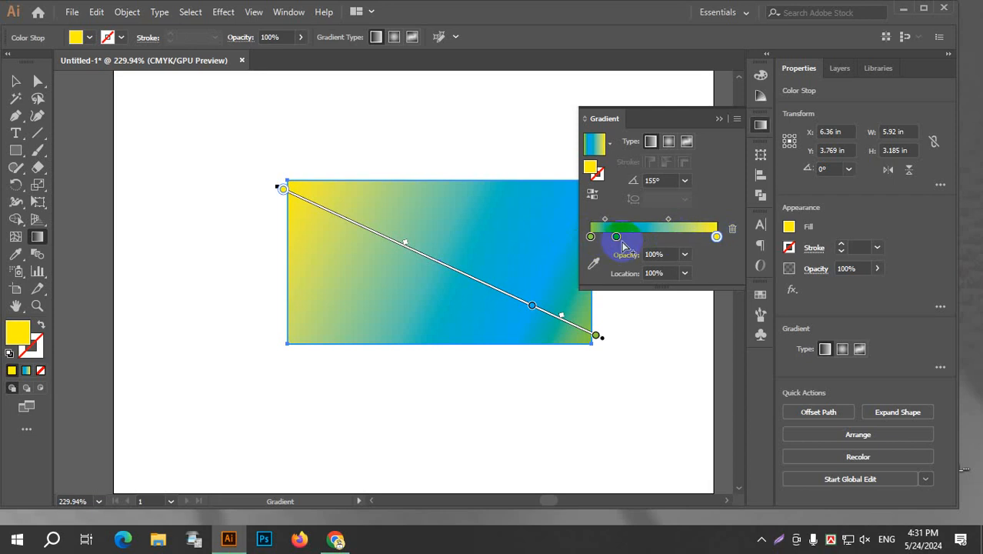
left_click_drag(618, 240, 673, 243)
mouse_move(649, 244)
left_mouse_down()
mouse_move(694, 248)
mouse_move(664, 256)
mouse_move(636, 235)
mouse_move(686, 245)
mouse_move(660, 238)
left_mouse_up()
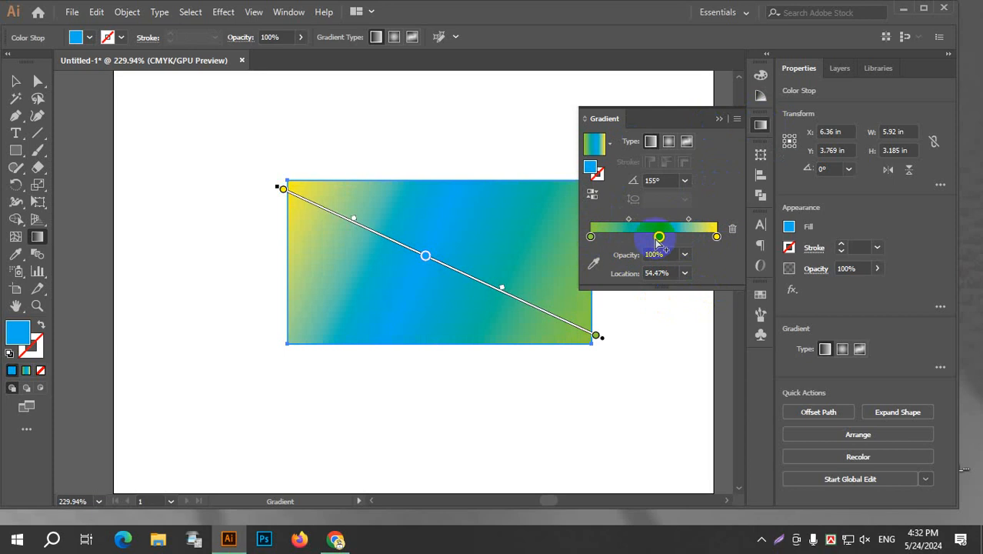
Recolour the green starting stop with the Color Picker, sampling interface grey and settling on a teal-blue from the rectangle.
left_click(591, 237)
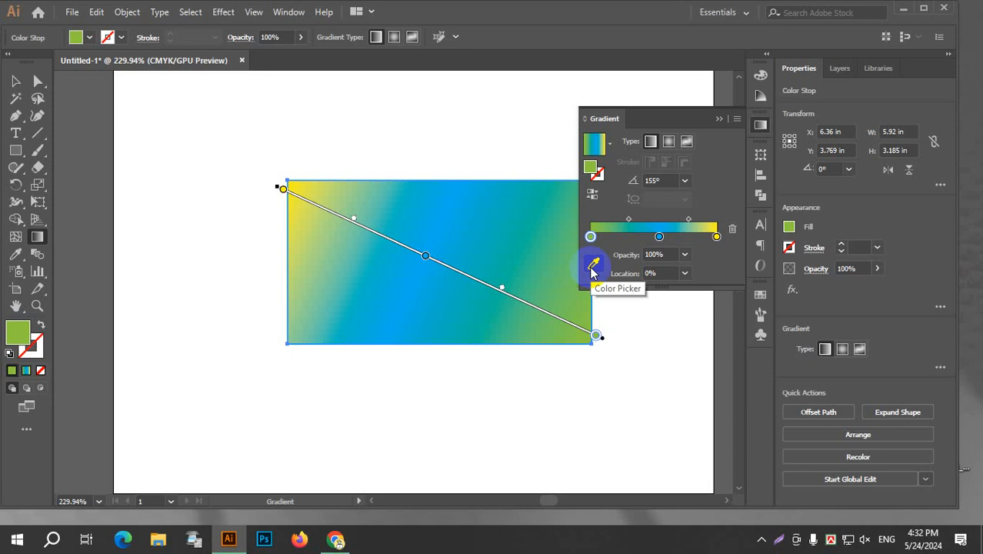
left_click(591, 271)
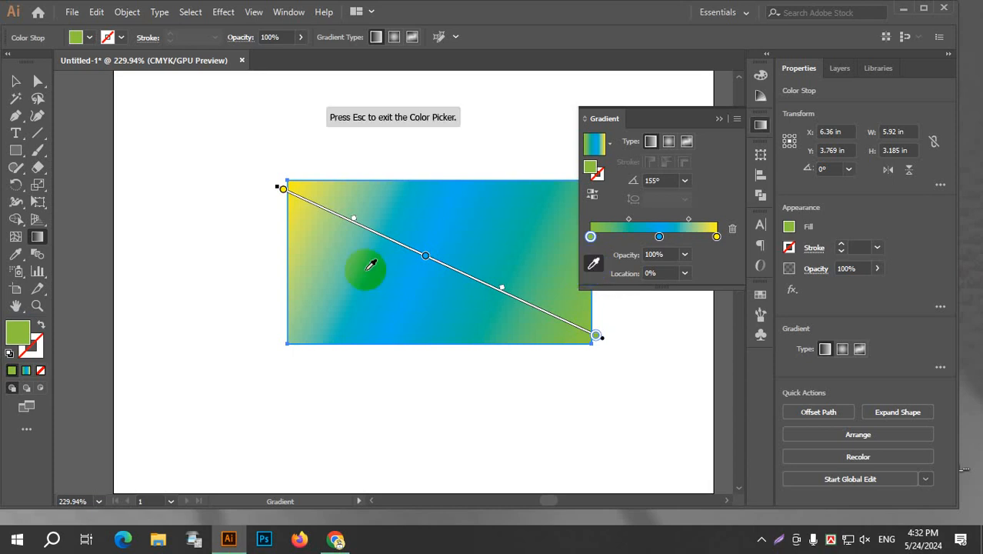
left_click(97, 122)
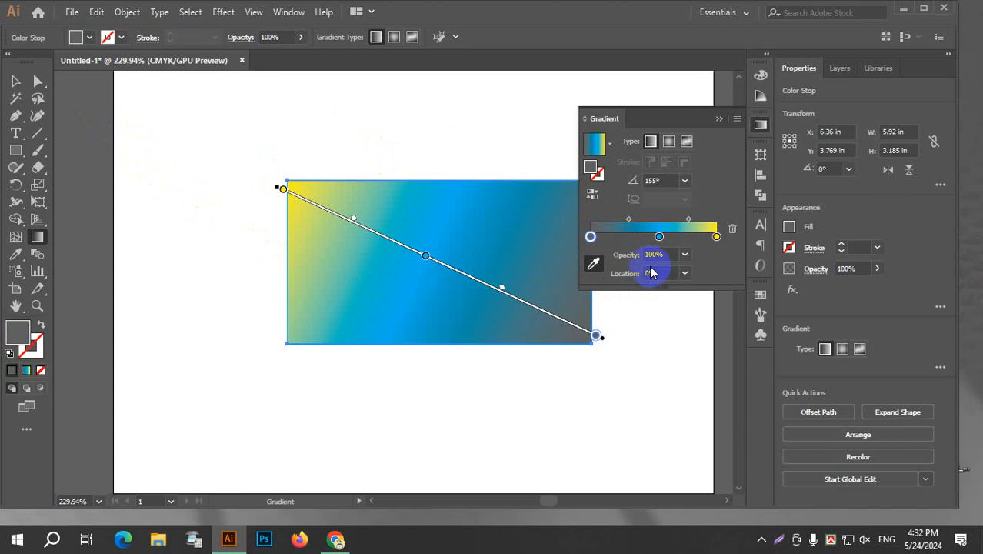
left_click(546, 243)
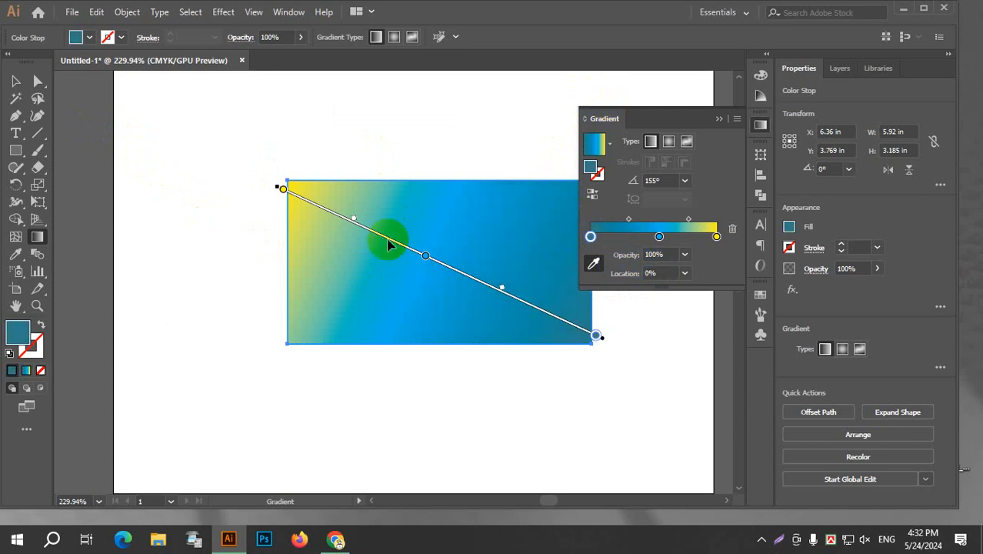
Recolour the starting gradient stop with the light green sampled from the rectangle's yellow-to-blue transition, and close the Gradient panel.
left_click(365, 198)
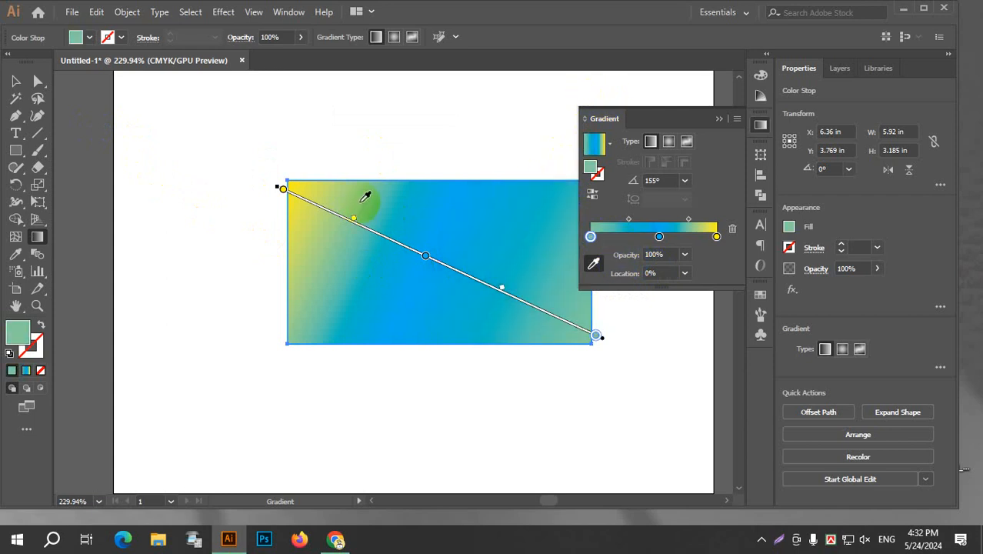
left_click(593, 264)
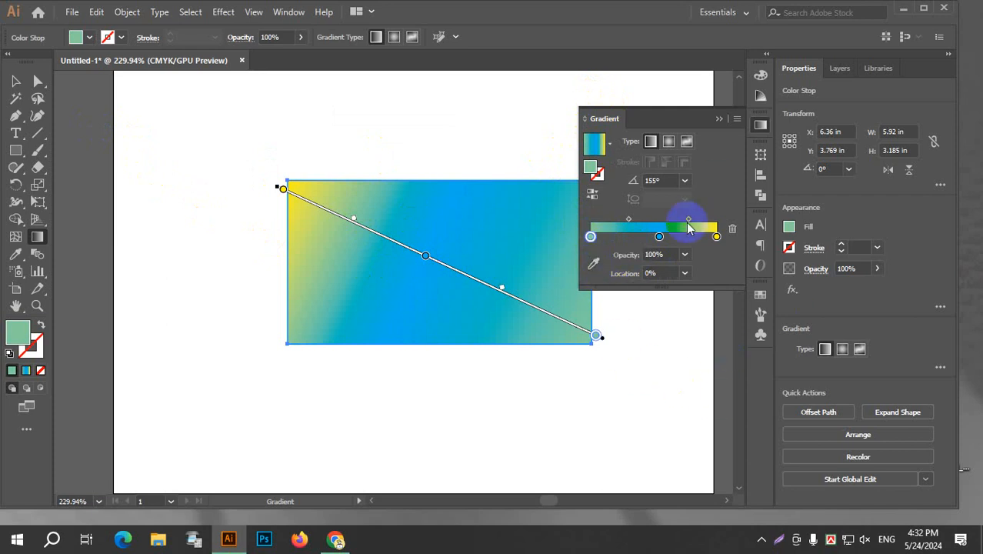
left_click(755, 130)
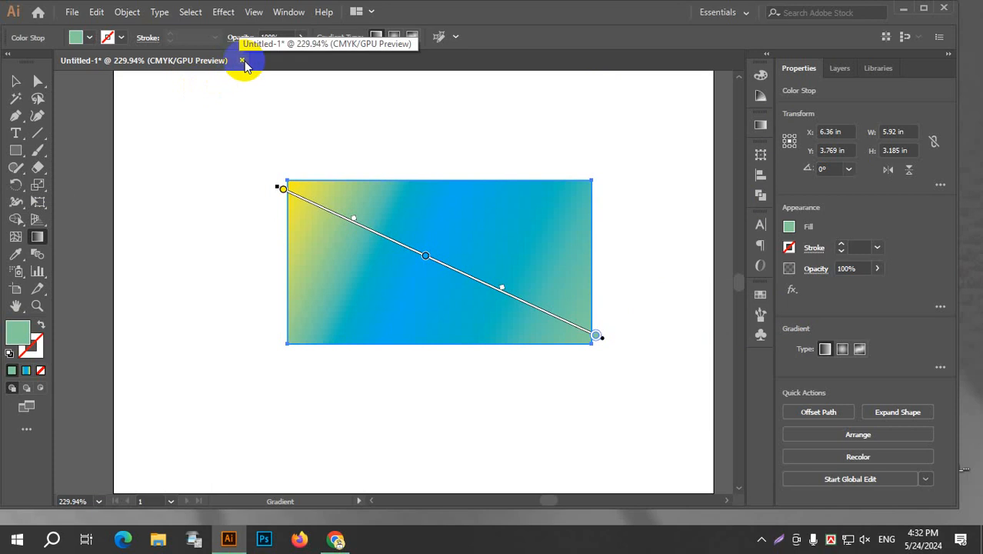
left_click(19, 84)
left_click(384, 270)
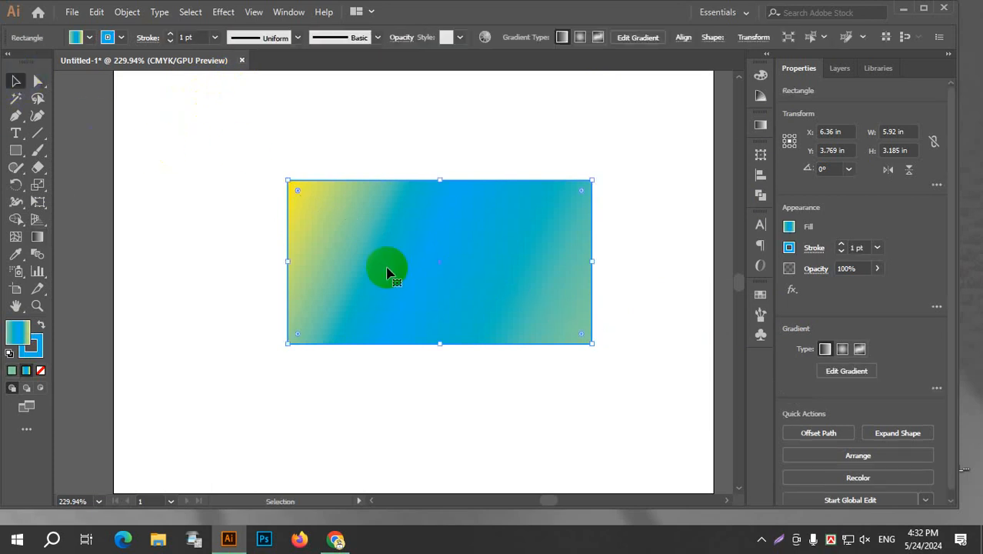
left_click(41, 238)
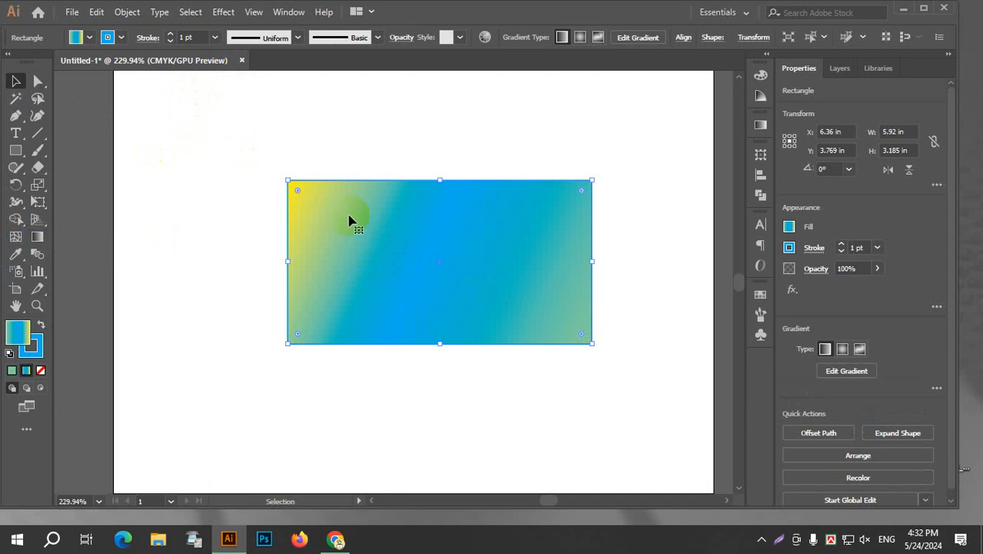
left_click(424, 146)
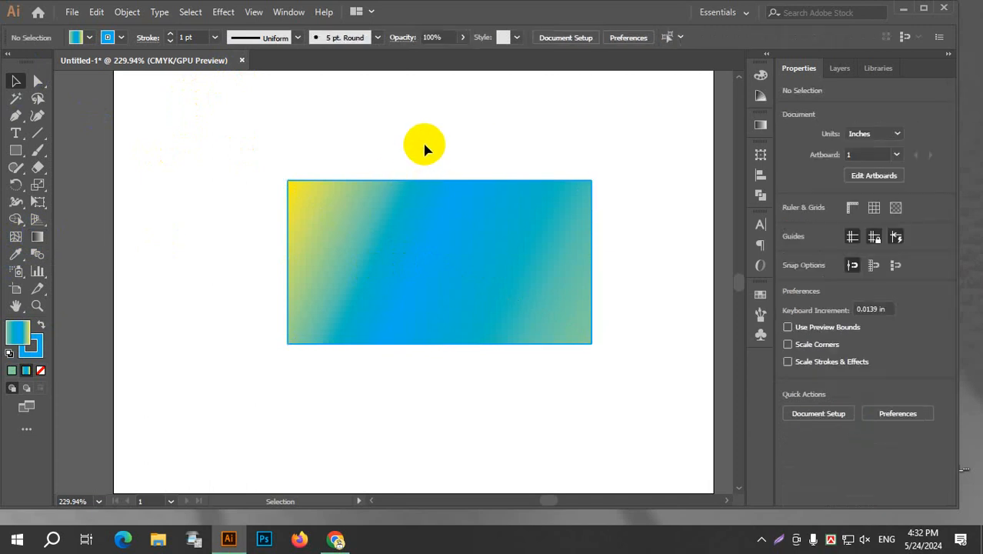
left_click(389, 389)
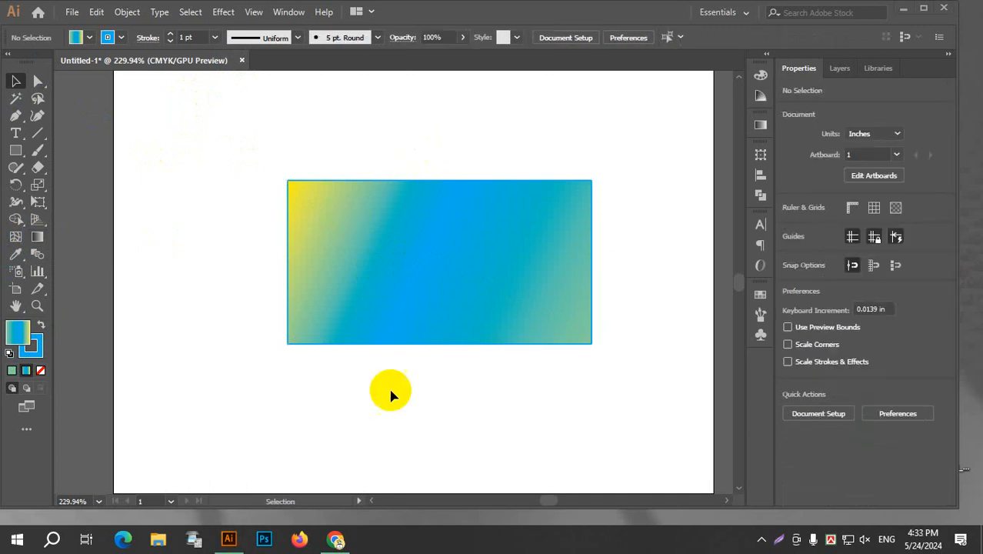
Sample white from the blank artboard with the Eyedropper, with no object selected.
left_click(16, 257)
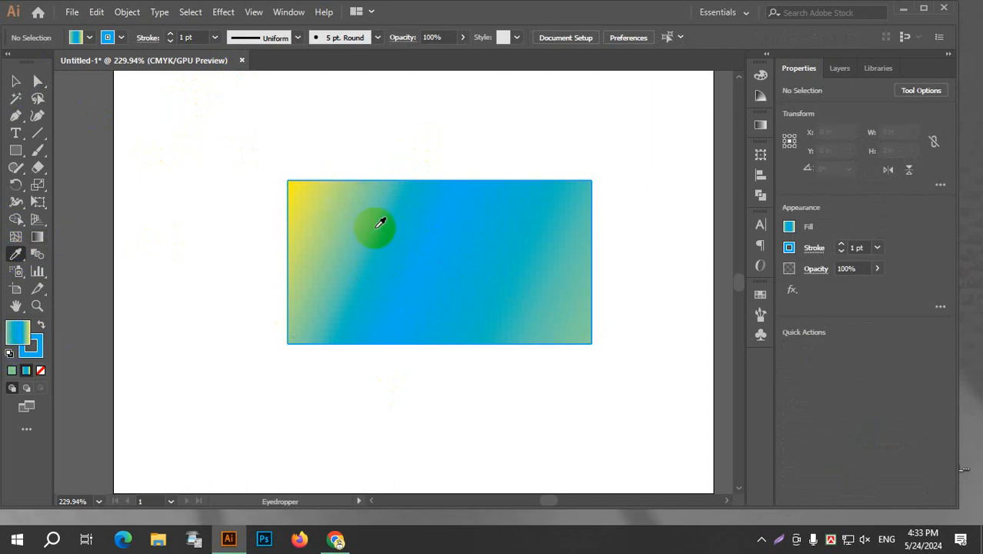
left_click(131, 159)
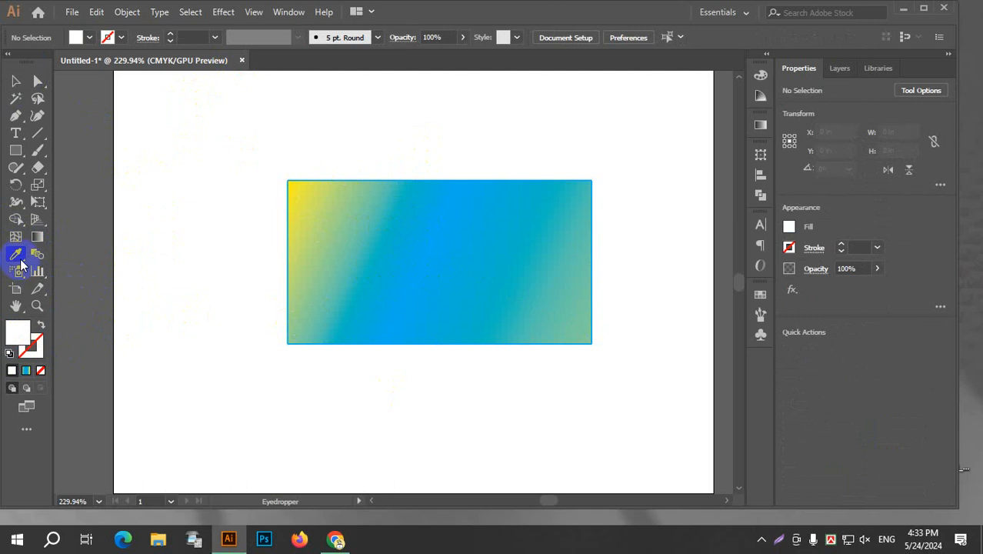
Delete the gradient rectangle from the artboard.
left_click(12, 82)
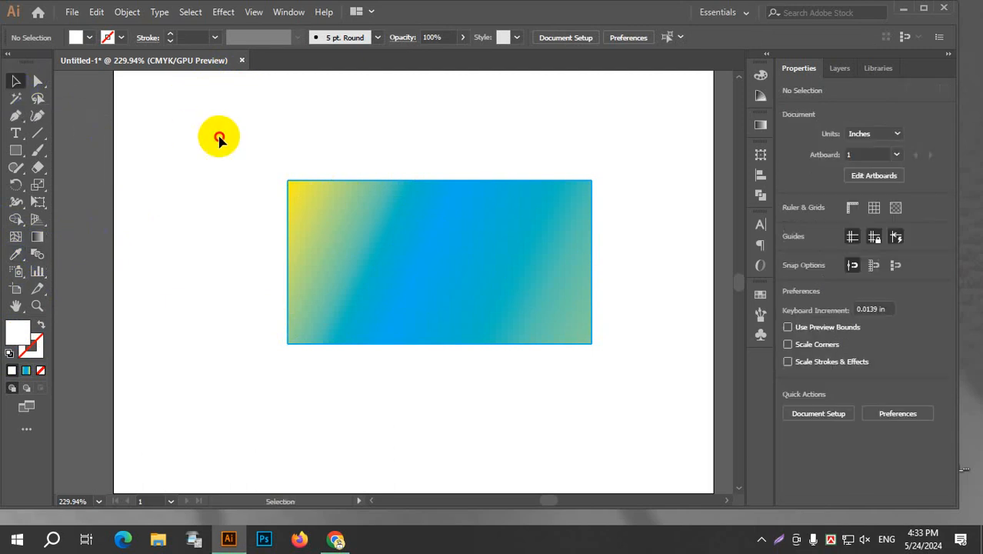
left_click_drag(195, 110, 632, 440)
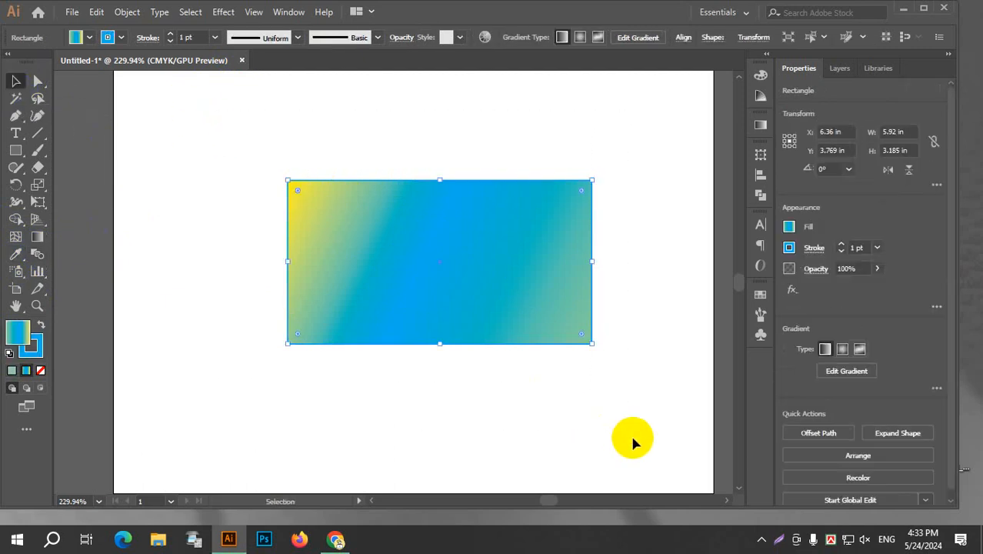
key("Delete")
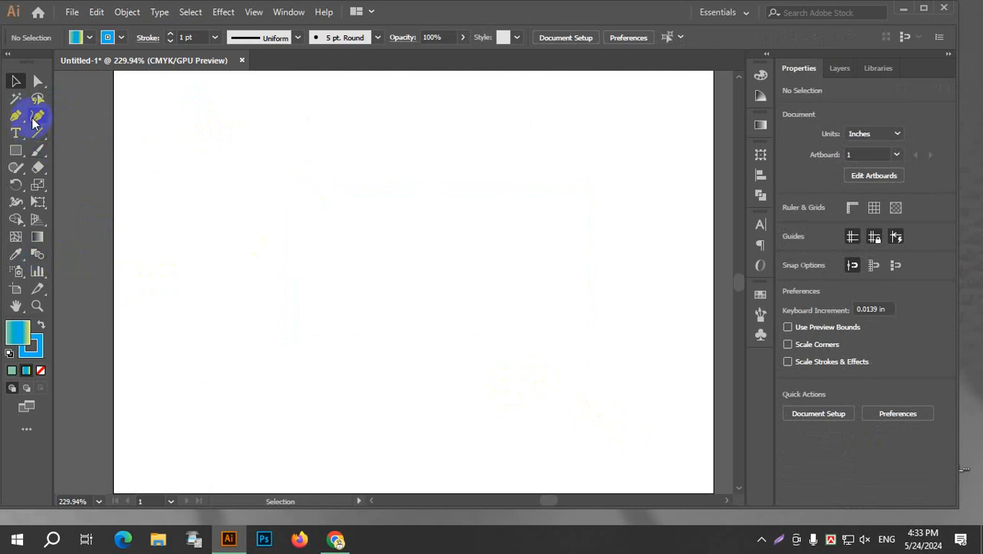
Draw a four-point S-shaped Curvature path about 6.1 by 7.8 in, from the artboard's lower-left corner to its upper edge.
left_click(125, 471)
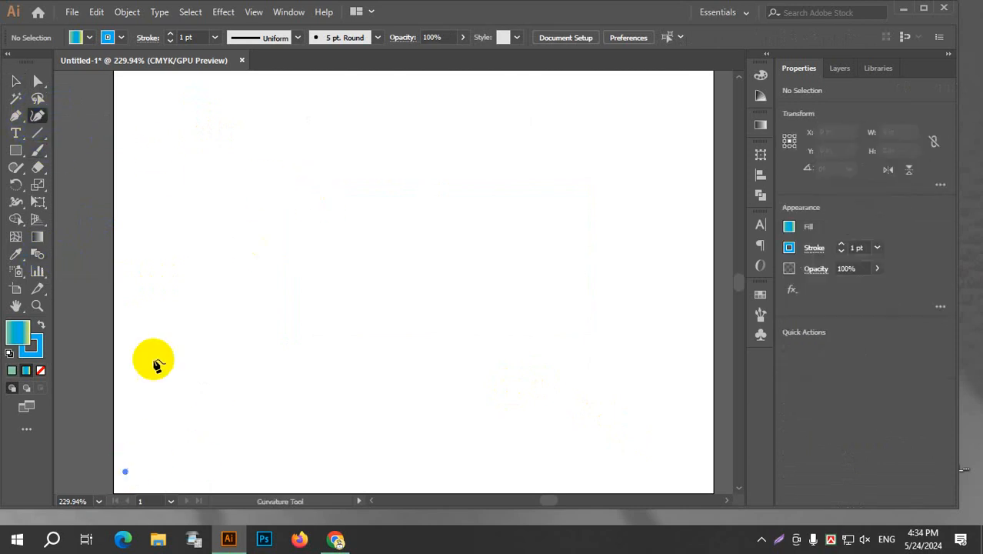
left_click(191, 228)
left_click(434, 160)
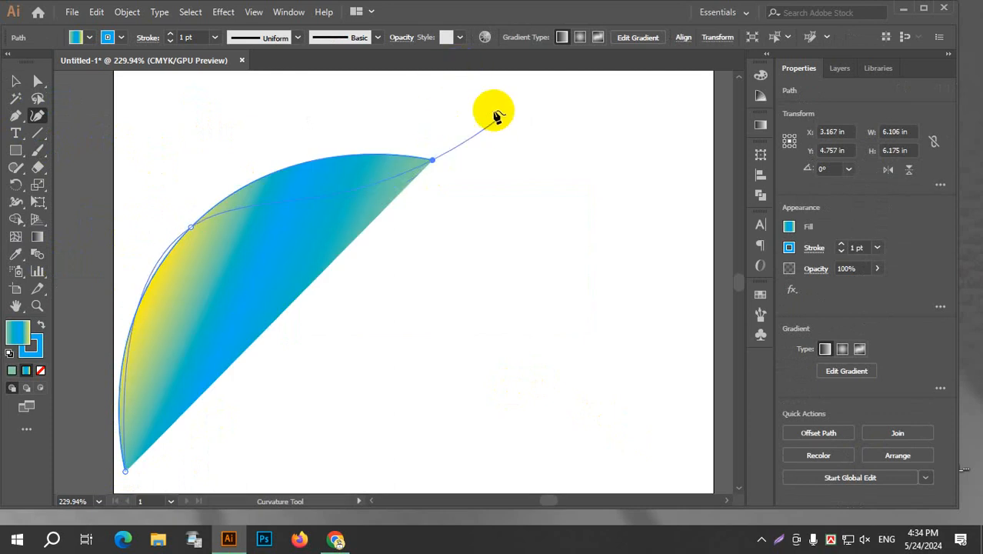
left_click(419, 75)
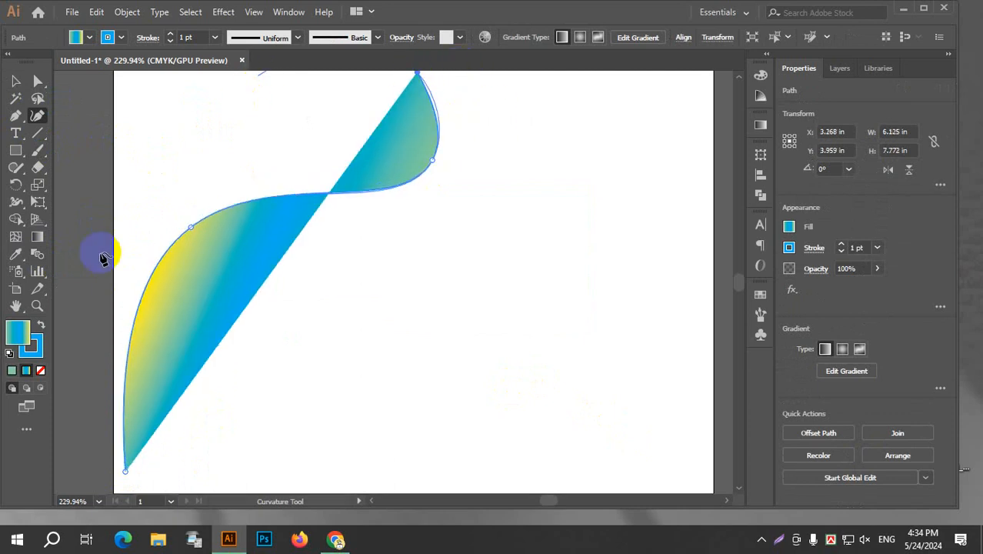
Remove the curved path's gradient fill and set its stroke weight to 2 pt.
left_click(90, 38)
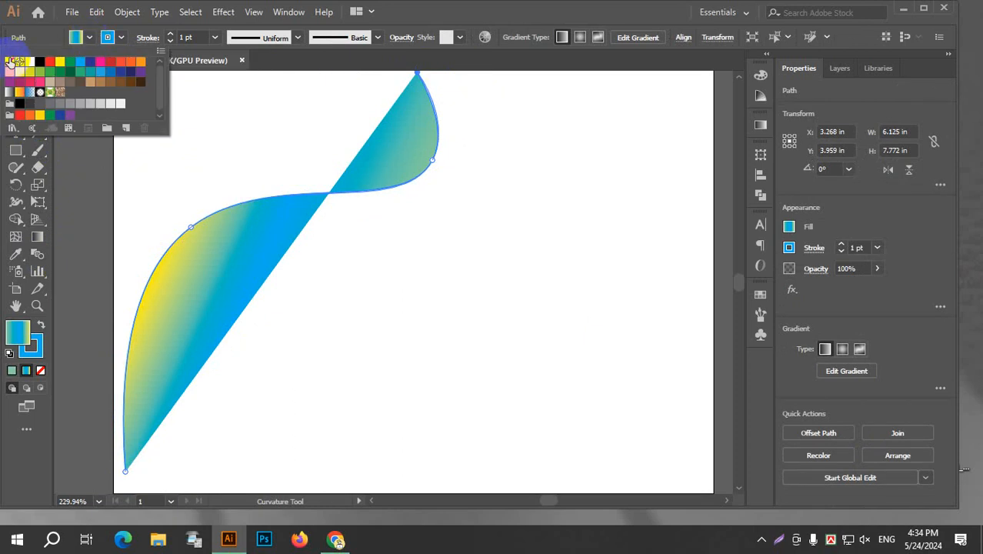
left_click(9, 61)
left_click(90, 37)
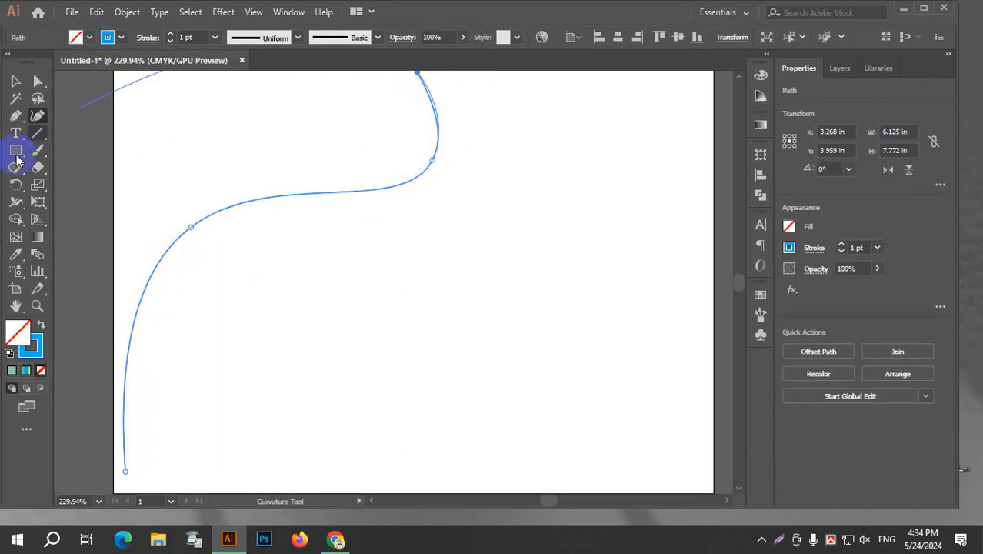
left_click(216, 38)
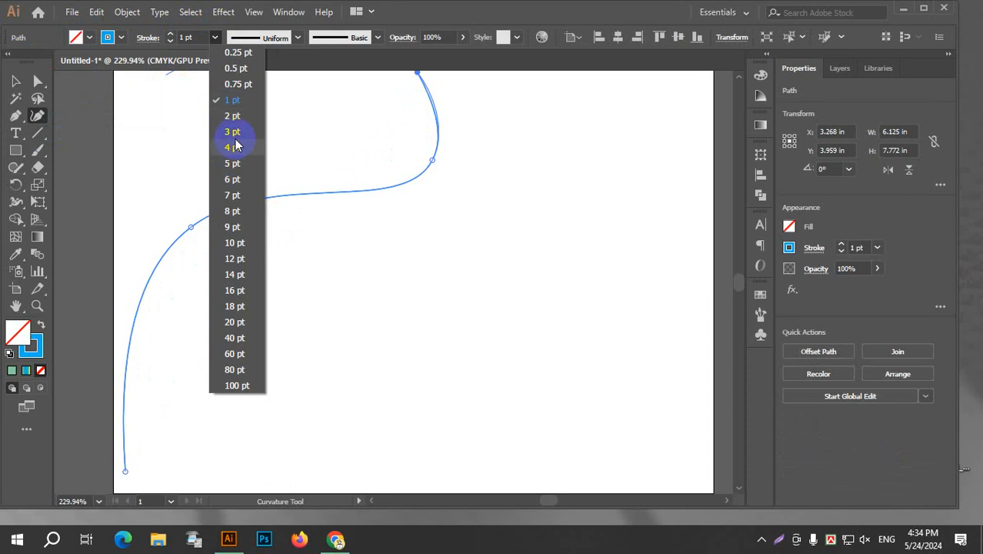
left_click(234, 114)
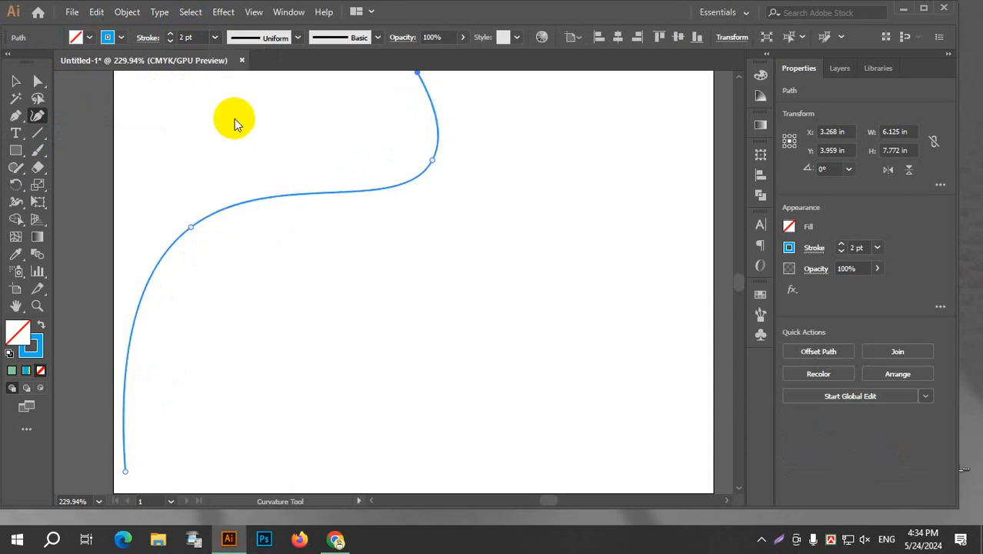
left_click(16, 82)
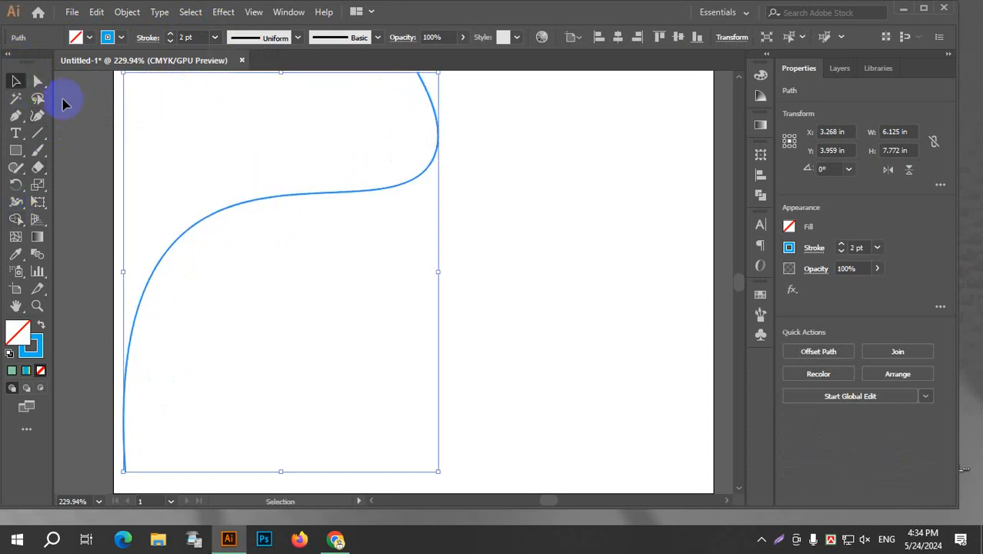
left_click(36, 117)
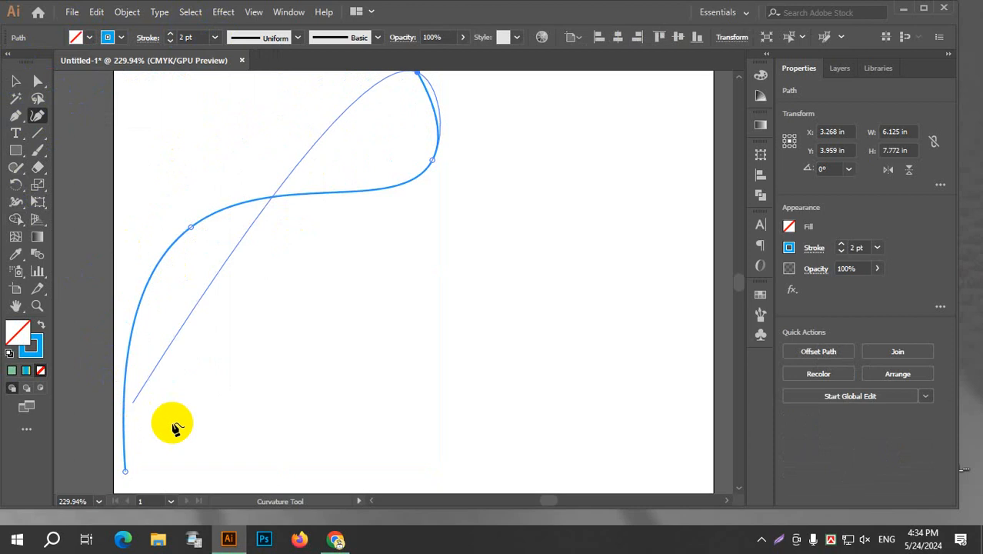
left_click(16, 82)
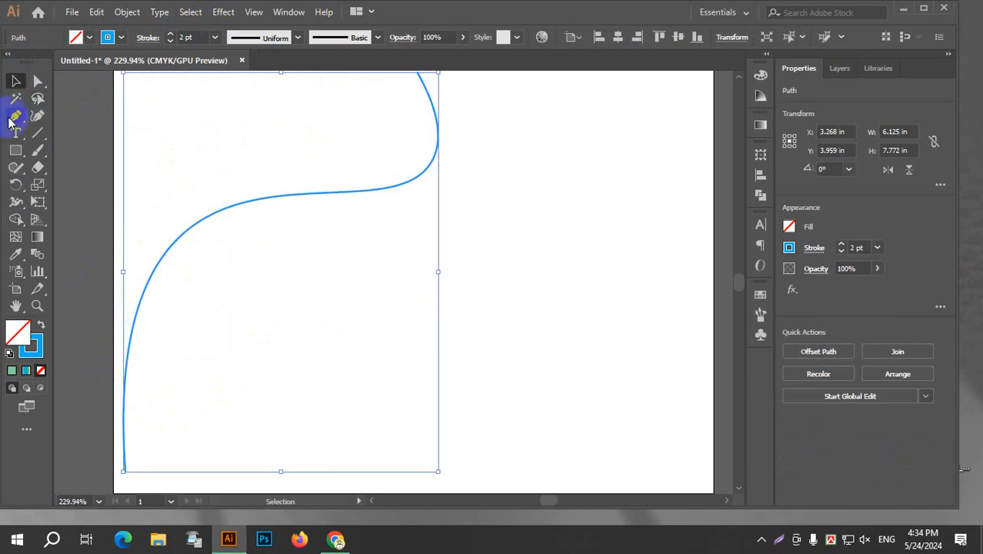
Draw a second wavy path with the Pen tool, crossing the first curve from the artboard's bottom edge up to near its top.
left_click(15, 116)
left_click(191, 483)
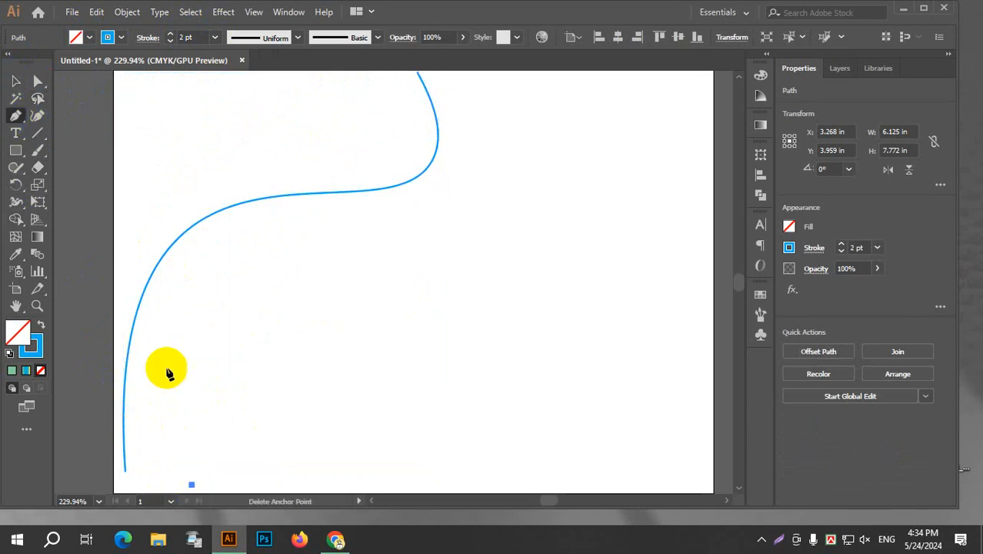
left_click_drag(164, 182, 264, 137)
left_click(406, 272)
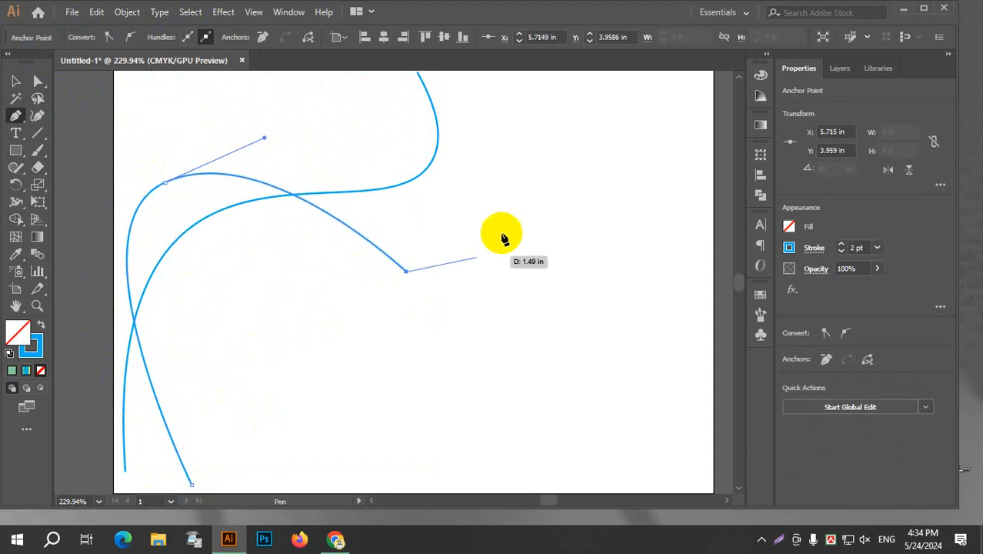
key("ctrl+z")
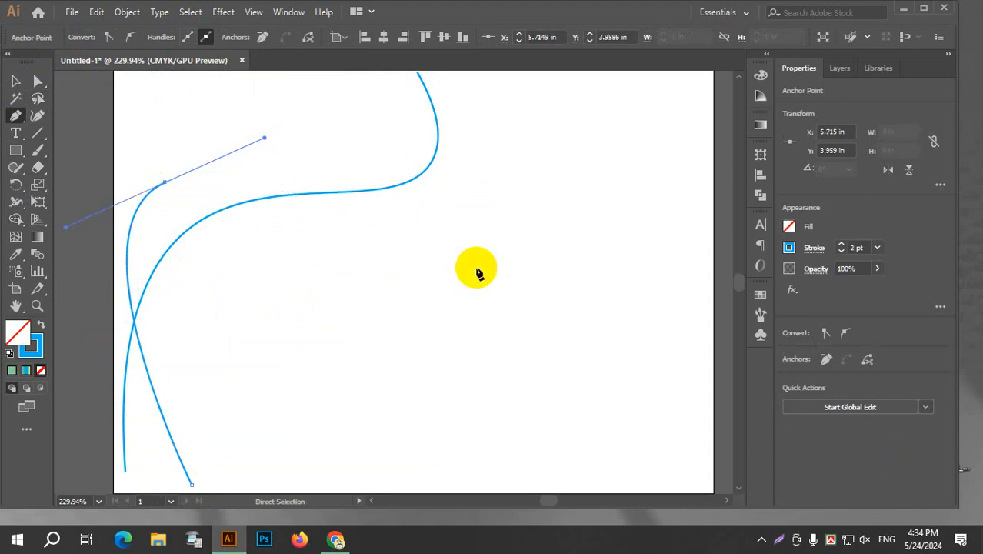
mouse_move(435, 273)
left_mouse_down()
mouse_move(501, 241)
mouse_move(504, 228)
left_mouse_up()
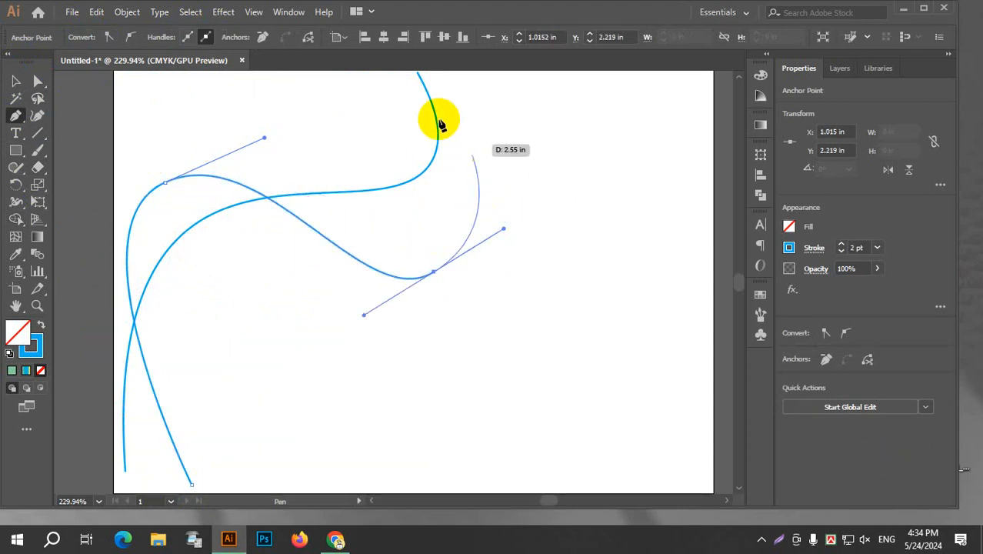
left_click(378, 100)
left_click(16, 81)
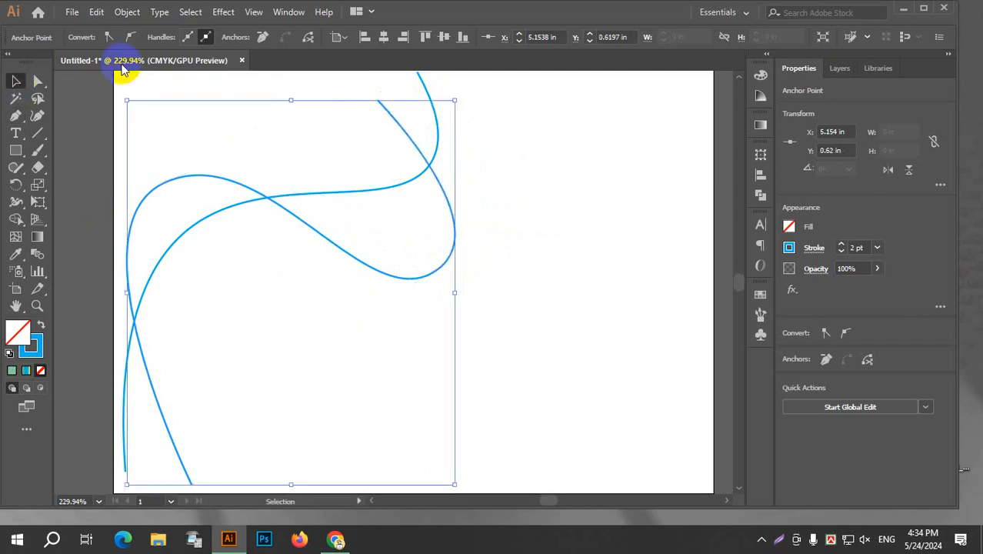
Change the second path's stroke colour to red in the Color Picker.
double_click(31, 344)
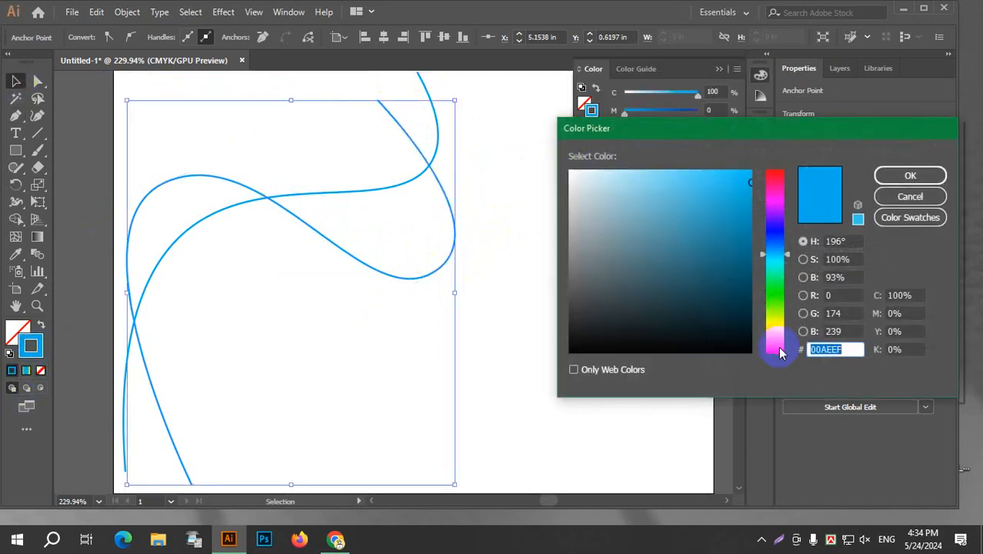
left_click(774, 348)
left_click(936, 177)
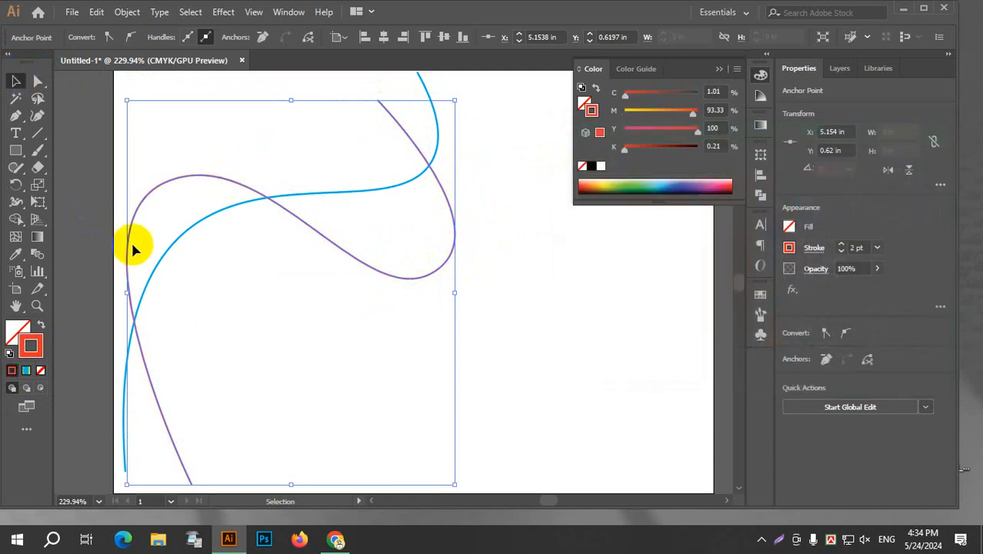
left_click(597, 363)
Mirror the red curve horizontally and scale it to about 9.3 in high, positioned across the artboard's right edge.
left_click(437, 273)
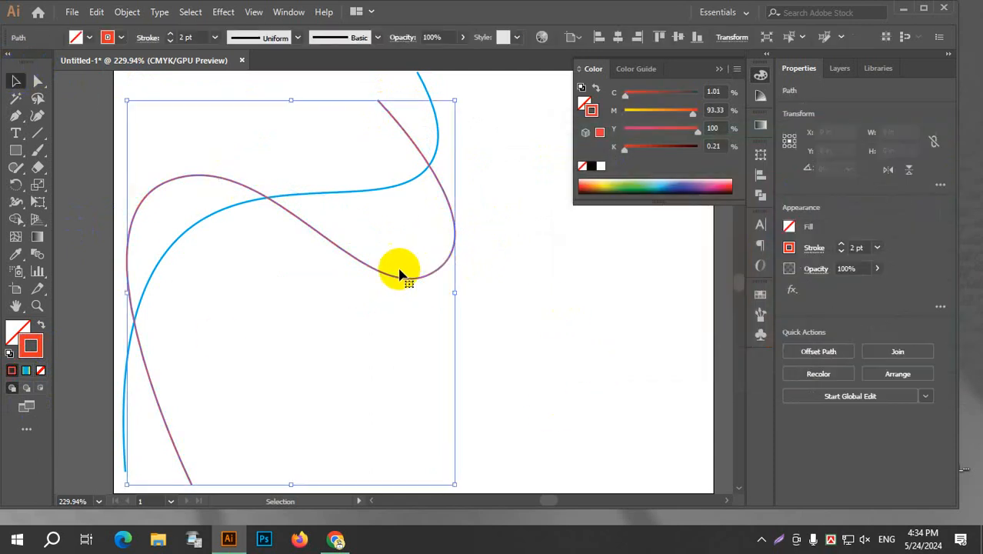
left_click_drag(127, 99, 544, 204)
scroll(412, 402, "down", 2)
left_click_drag(385, 352, 481, 244)
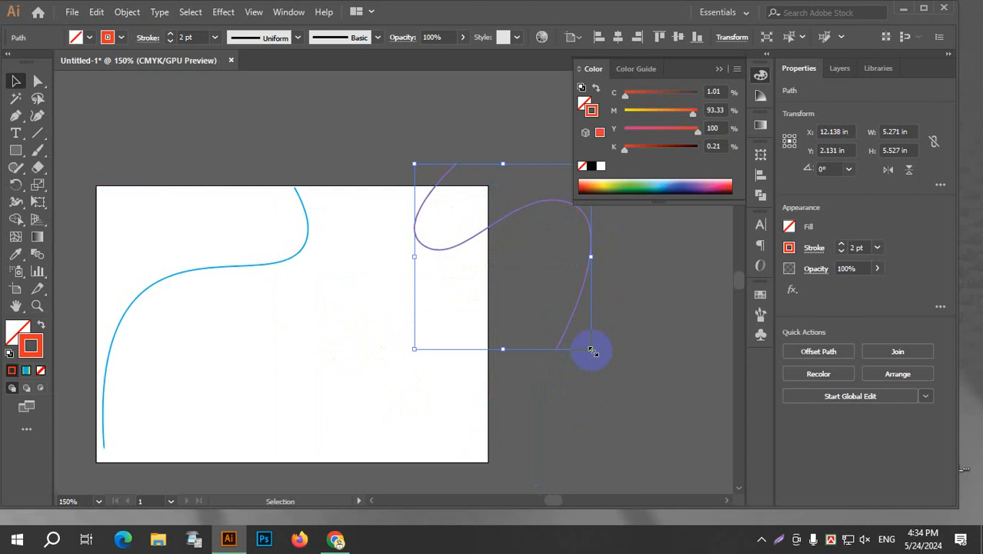
left_click_drag(592, 351, 648, 475)
Move the blue curve so it extends beyond the artboard's upper-left corner.
left_click_drag(307, 220, 219, 61)
scroll(473, 323, "down", 2)
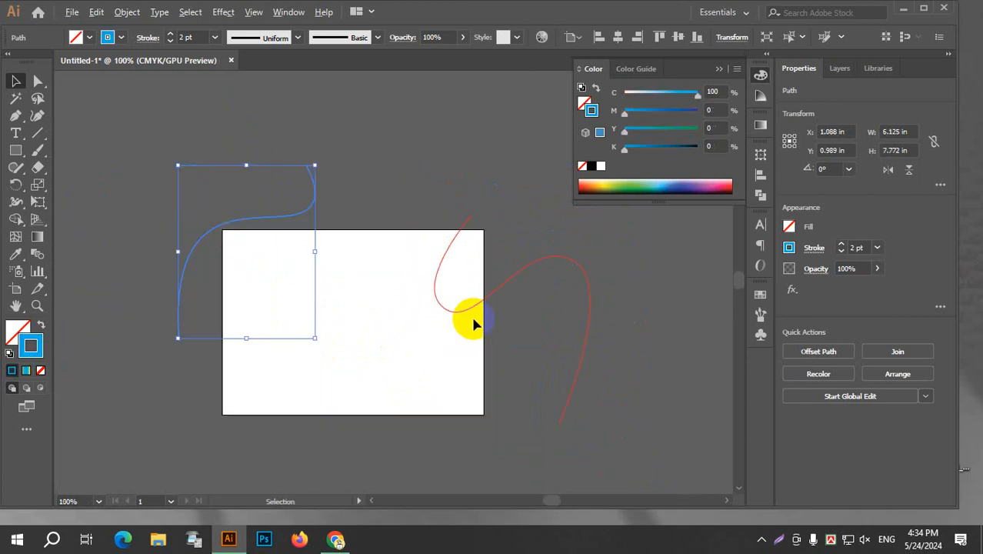
Rotate the red curve to about 307.35° and place it beyond the artboard's right edge, leaving nothing selected.
left_click(584, 285)
left_click(596, 296)
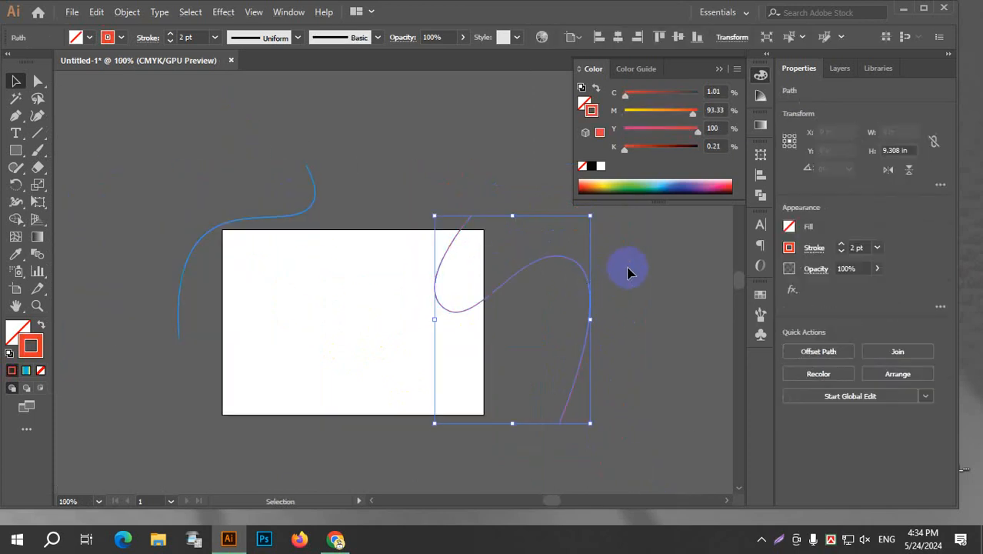
left_click_drag(598, 215, 582, 317)
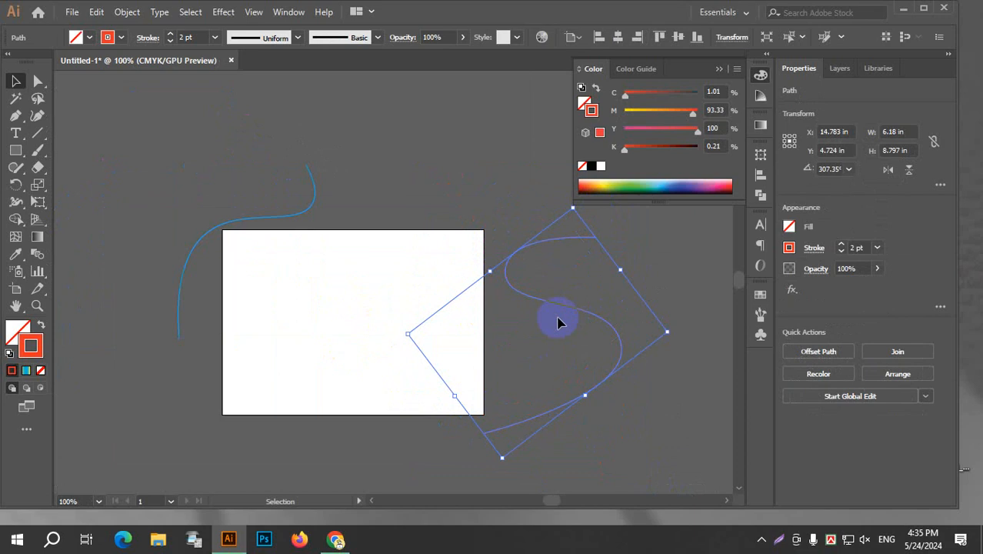
left_click(391, 252)
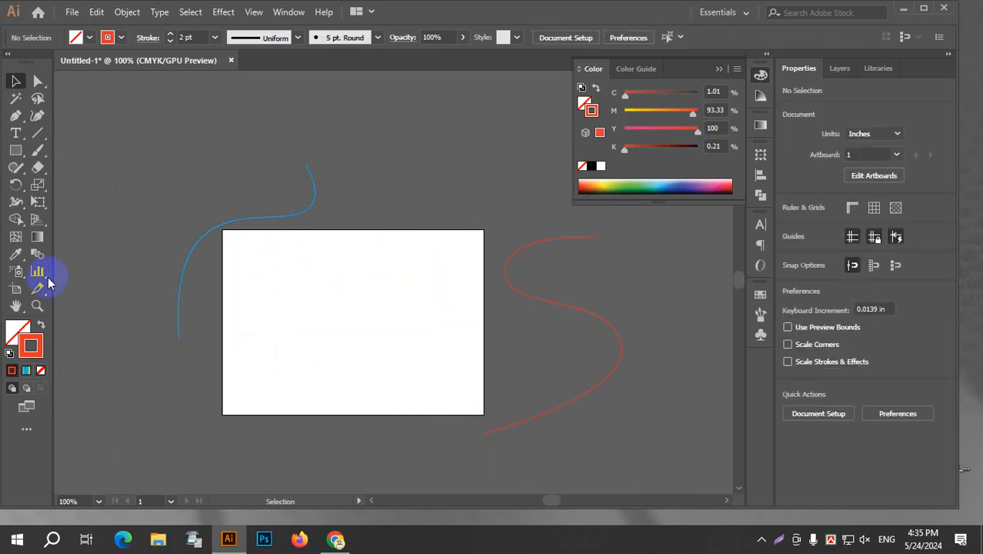
Blend the blue curve with the red curve using the Blend tool.
left_click(37, 256)
left_click(286, 221)
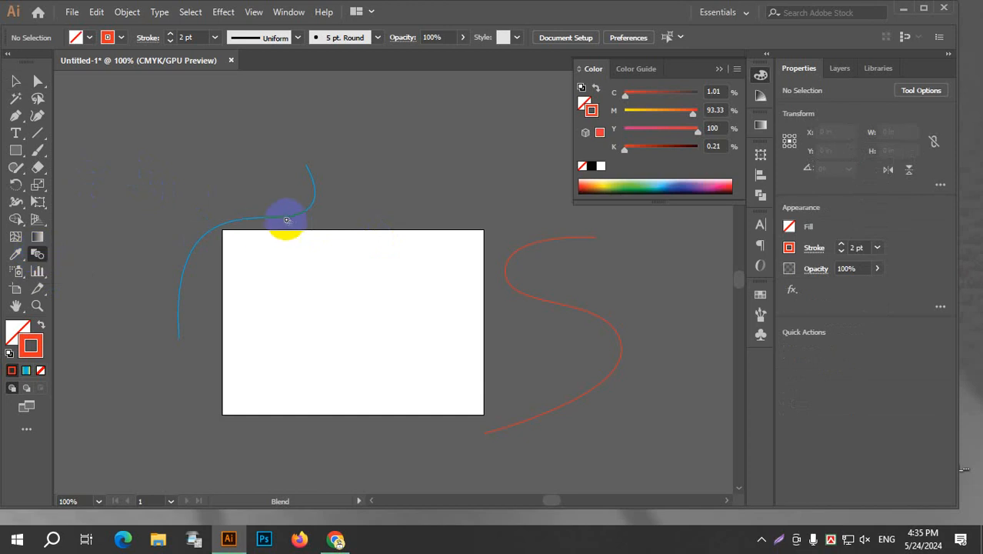
left_click(504, 293)
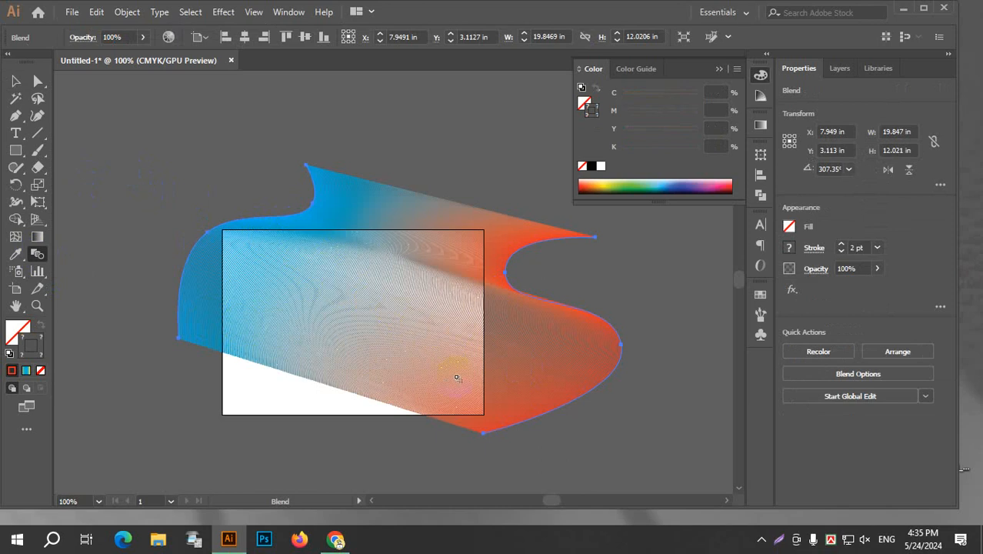
Open the blend's options, try Specified Steps and Specified Distance spacing, return to Smooth Color and enable the preview.
double_click(37, 255)
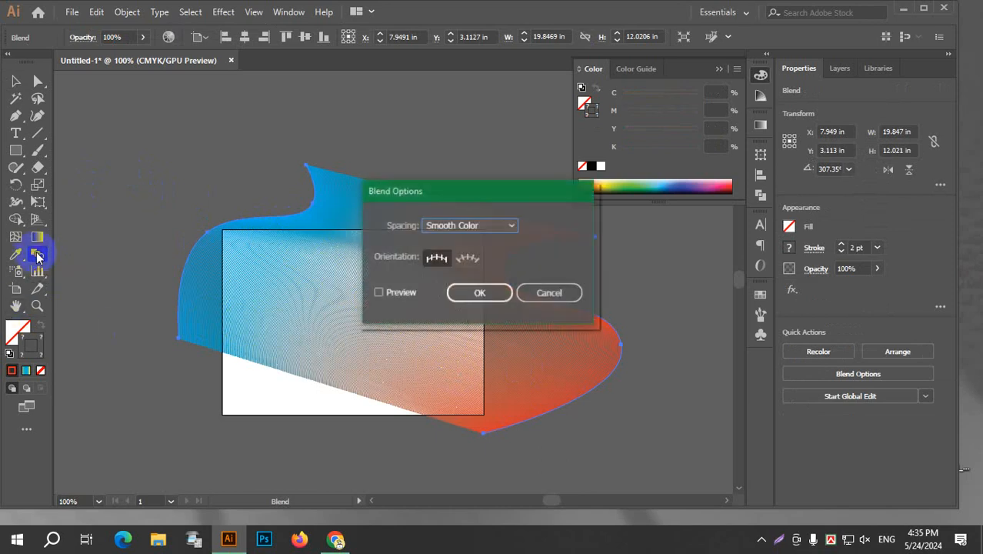
left_click_drag(511, 193, 200, 97)
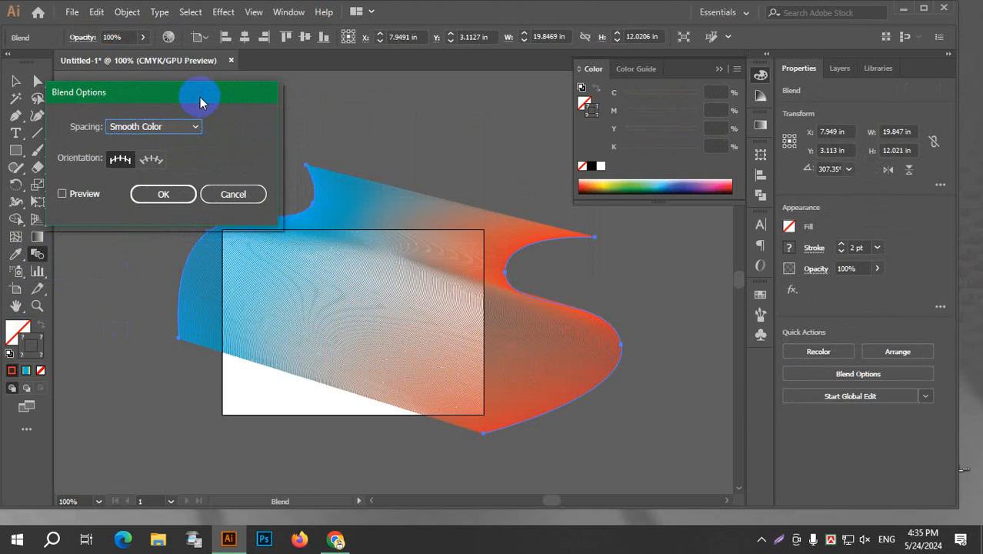
left_click(166, 128)
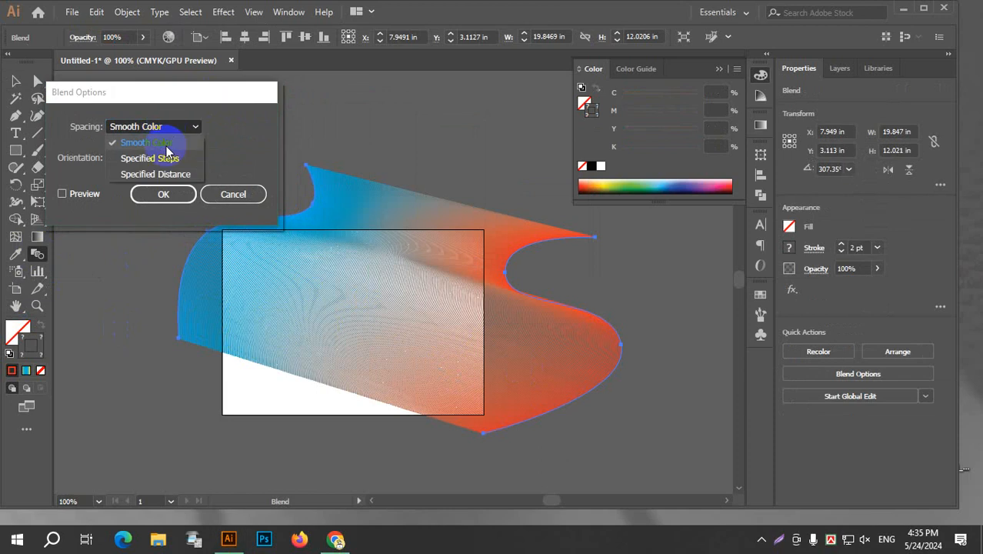
left_click(167, 158)
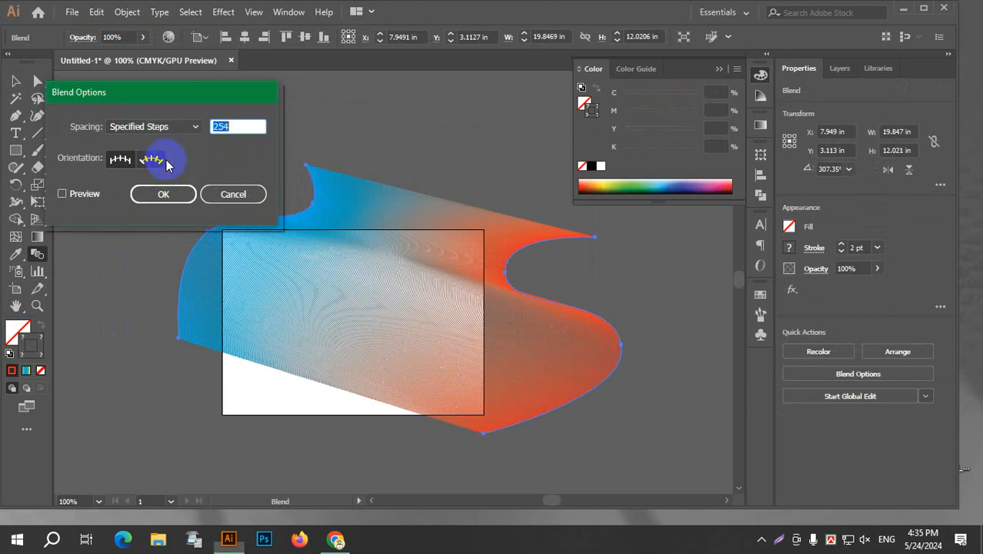
left_click(192, 126)
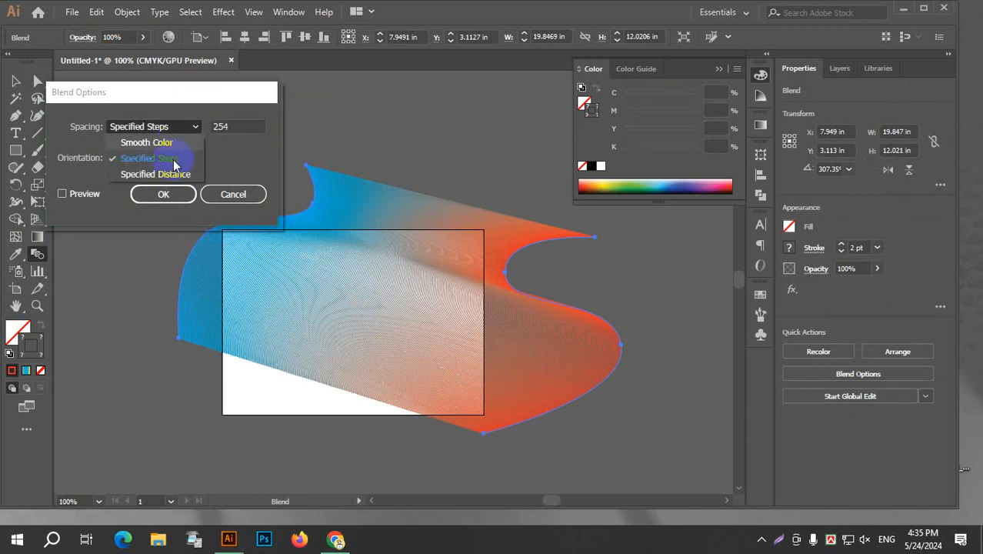
left_click(171, 175)
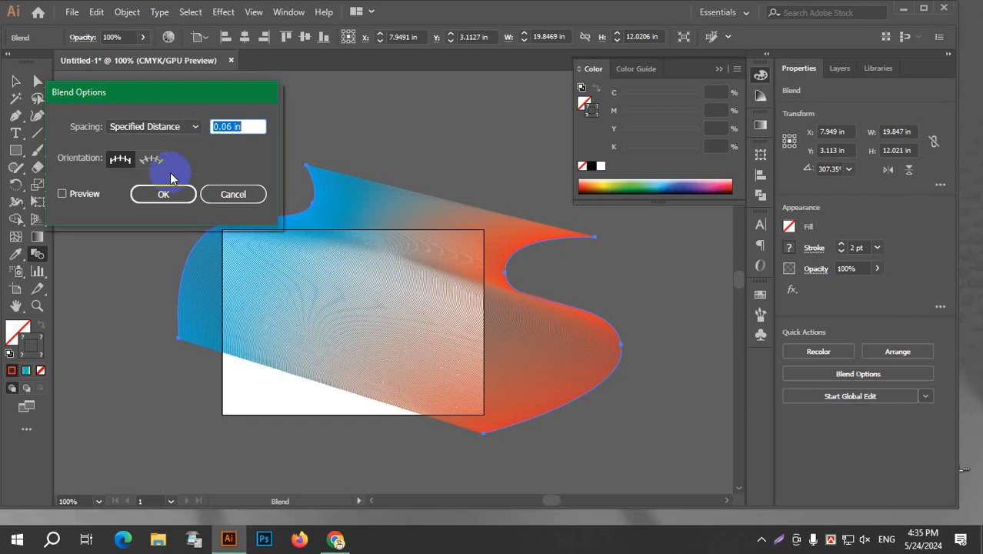
left_click(180, 128)
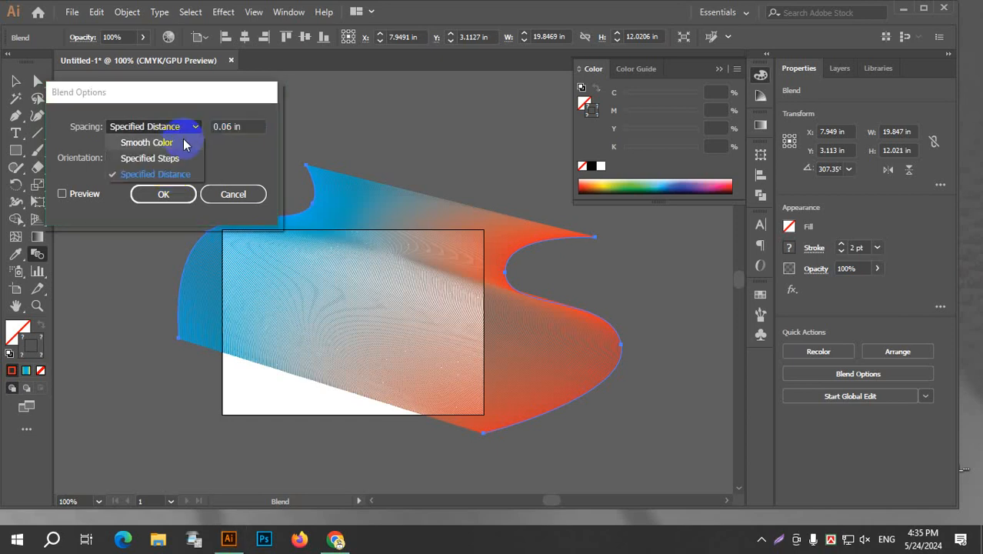
left_click(183, 144)
left_click(62, 194)
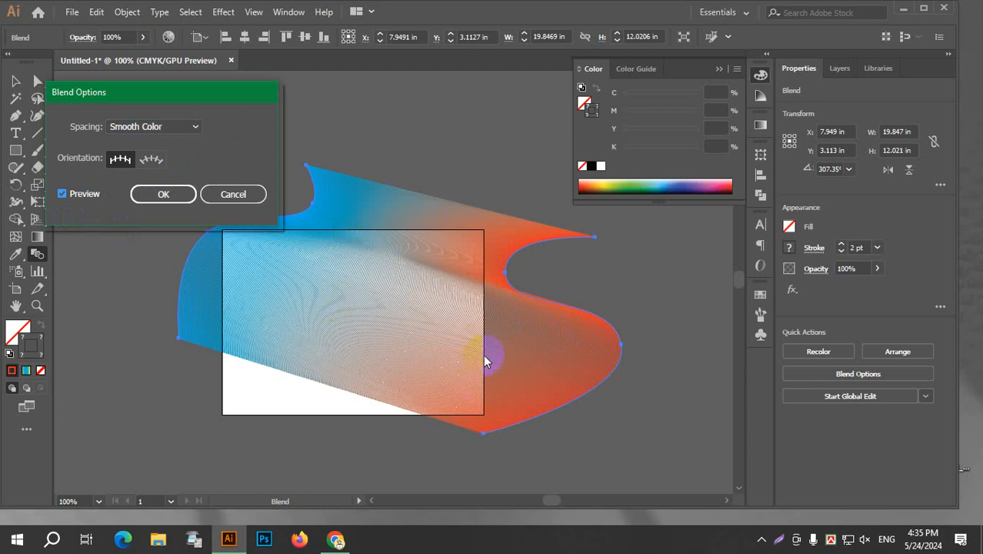
Set the blend spacing to Specified Steps with 50 steps and refresh the preview.
left_click(148, 131)
left_click(152, 159)
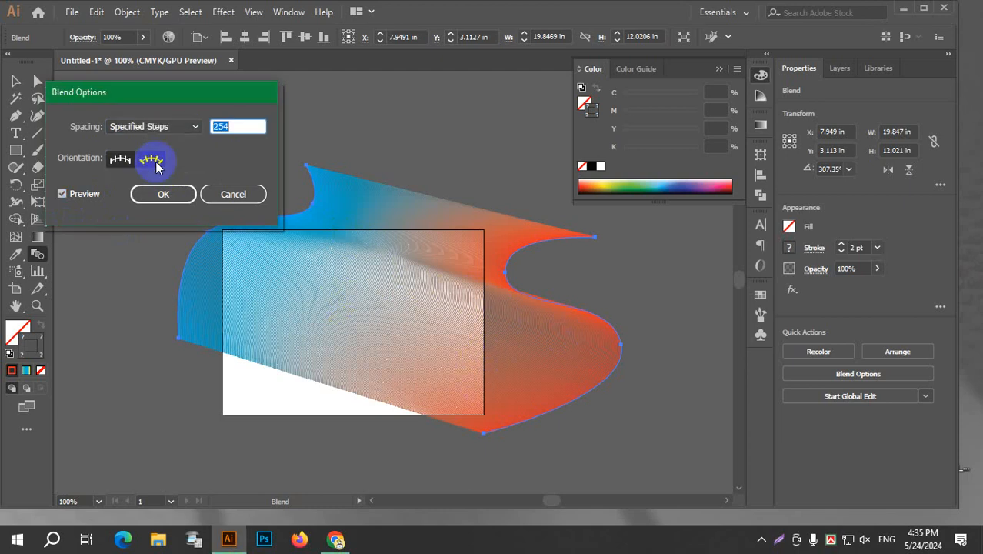
left_click(237, 128)
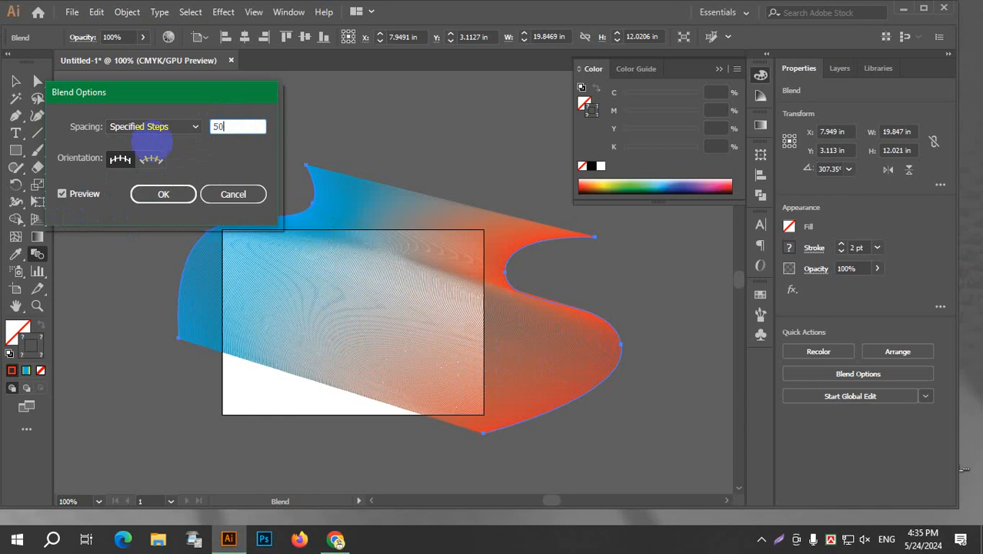
left_click(83, 195)
left_click(83, 195)
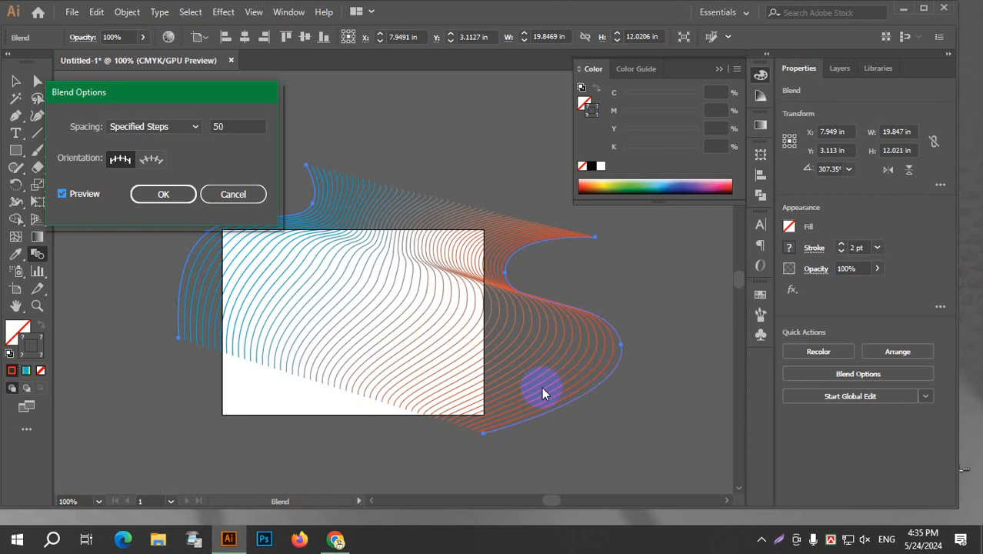
Raise the number of blend steps to just over 100.
left_click(238, 127)
scroll(238, 127, "up", 20)
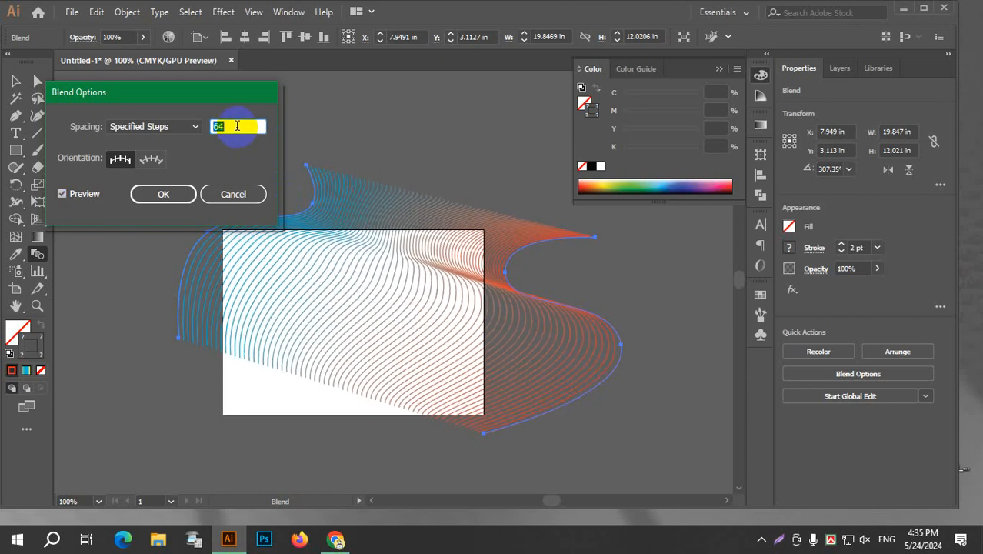
scroll(237, 127, "up", 20)
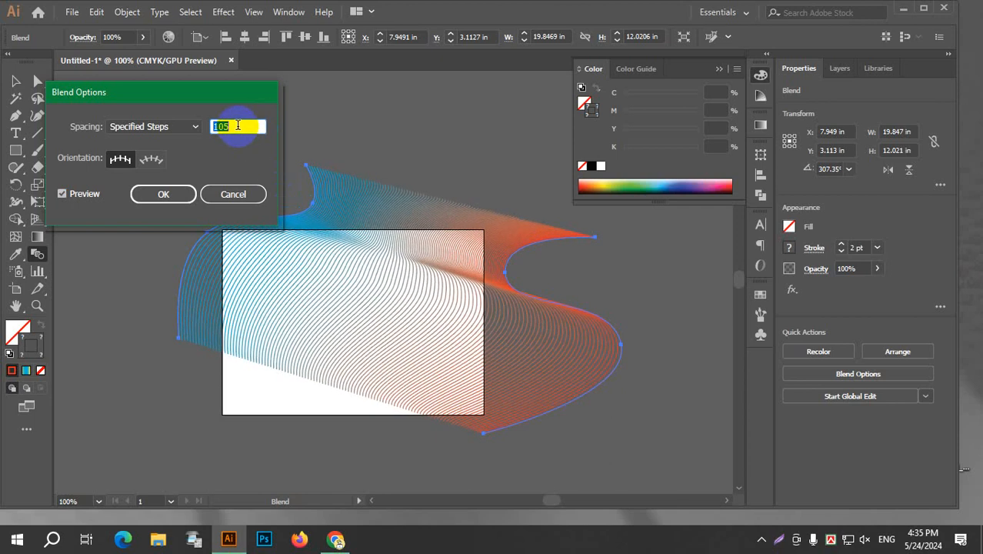
Switch the blend spacing to Specified Distance and set the distance to 0 in.
left_click(168, 127)
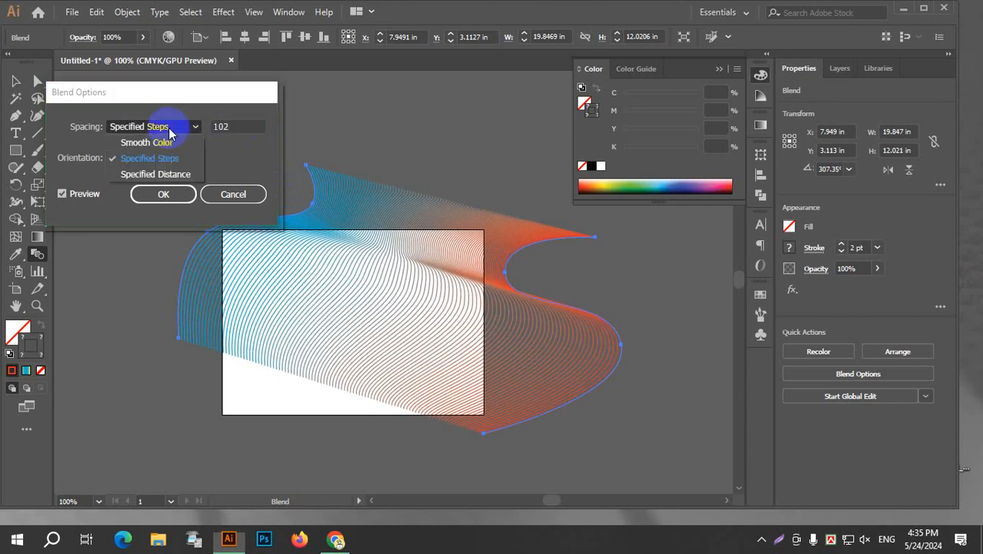
left_click(175, 177)
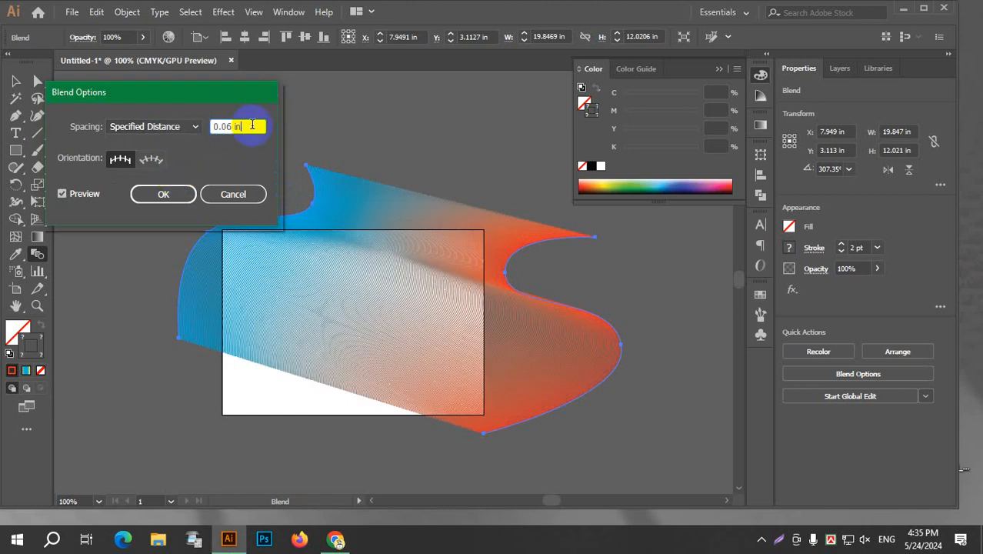
left_click_drag(249, 130, 224, 129)
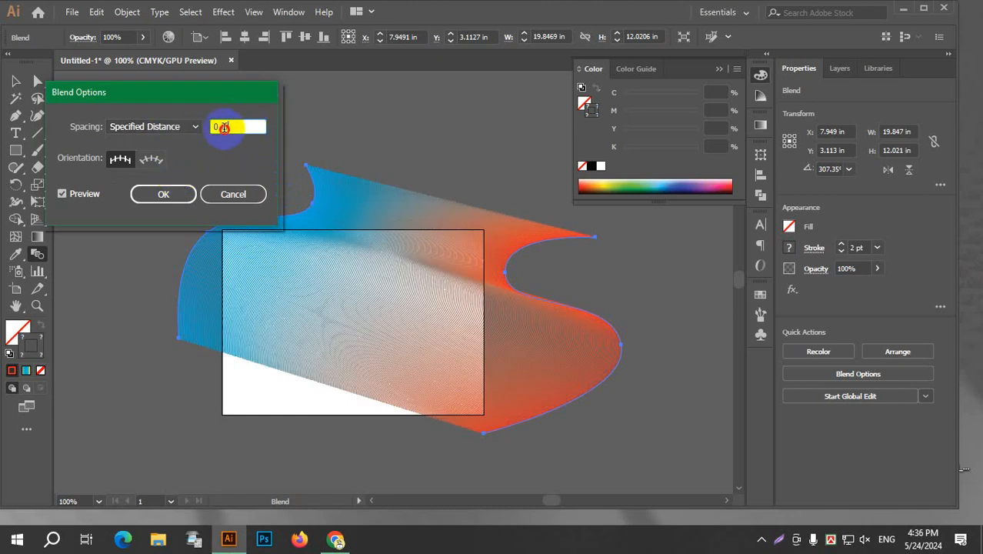
left_click(243, 132)
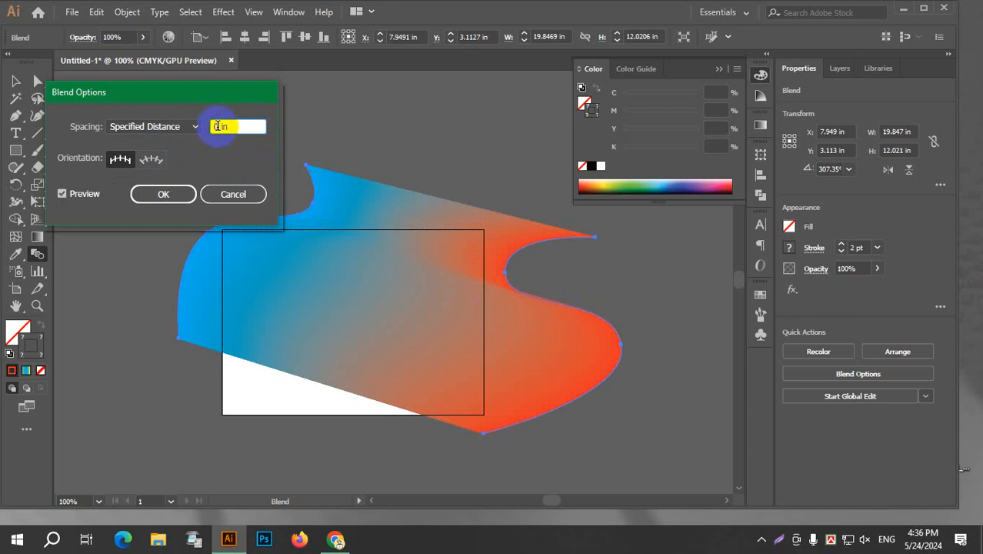
Increase the blend's spacing distance in 0.1 in increments to about 0.5 in.
key("Up")
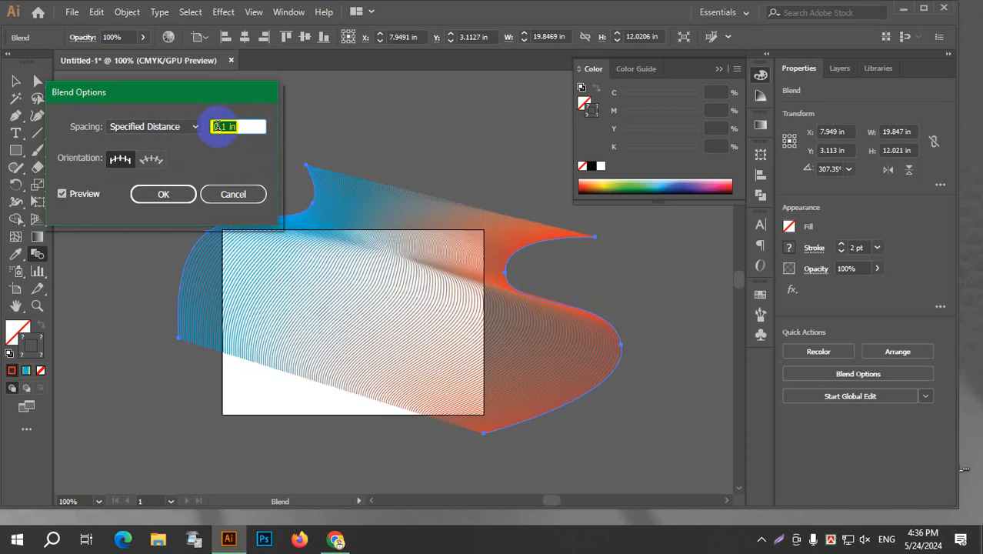
key("Up")
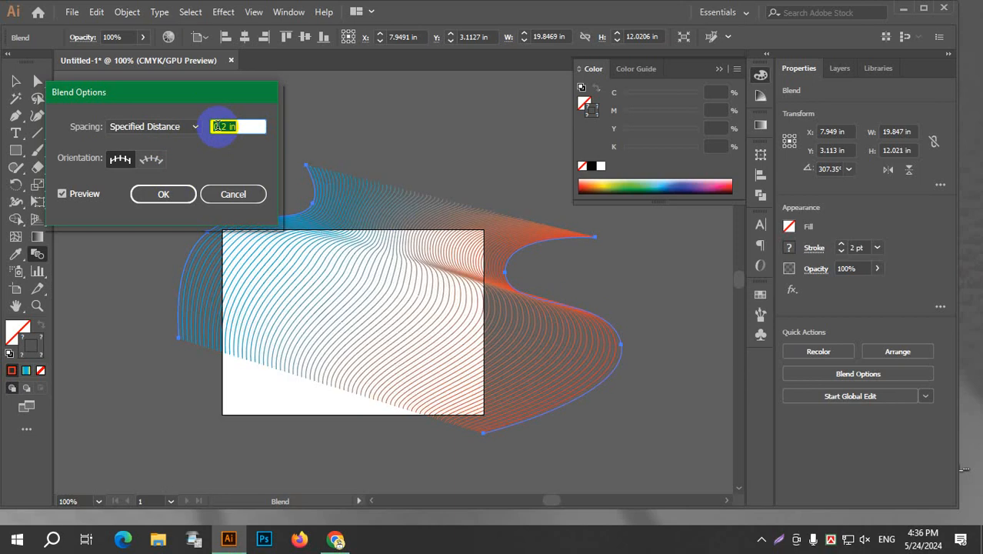
key("Up")
key("Up")
key("Up")
key("Up")
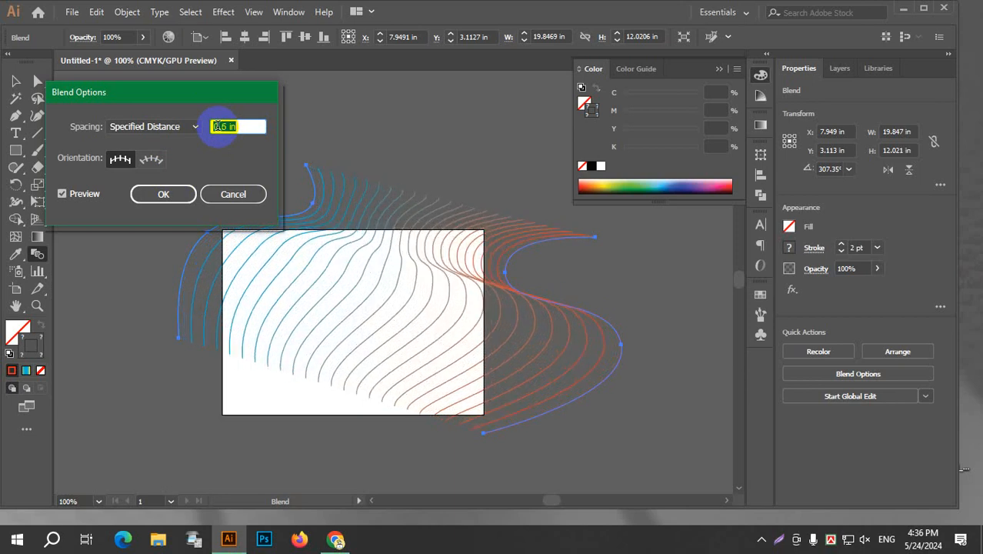
Try blend distances up to 4.2 in, then reduce the distance back to 0 in.
scroll(220, 126, "up", 18)
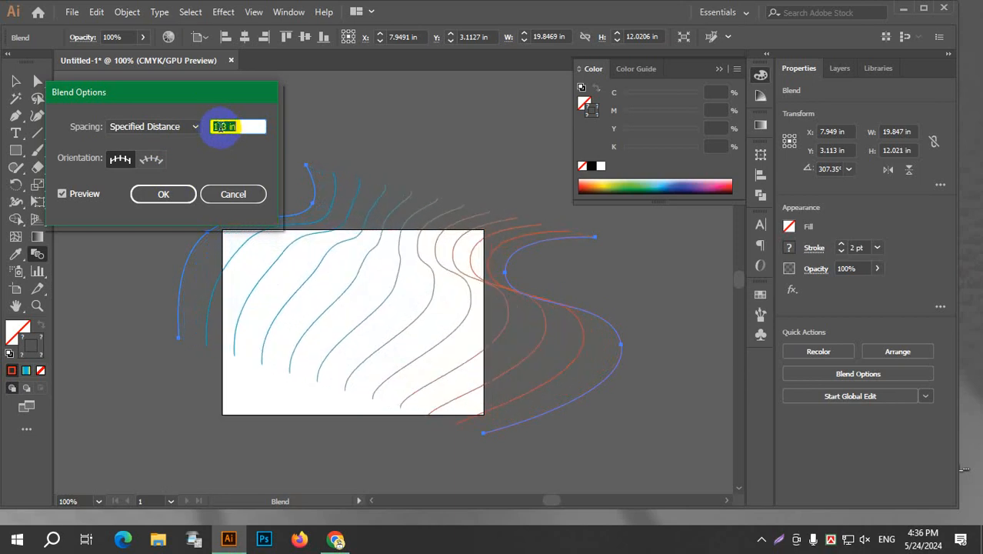
scroll(220, 126, "up", 12)
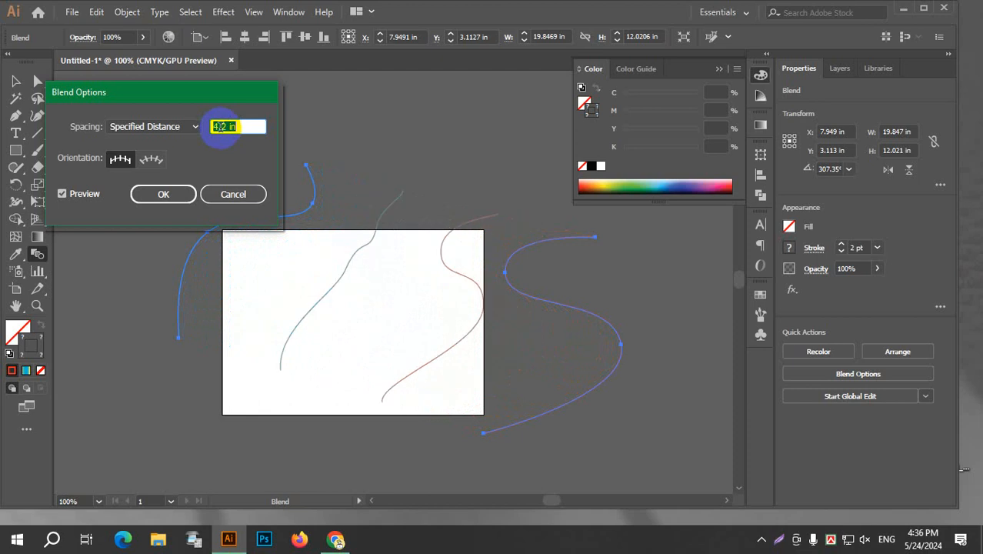
scroll(220, 126, "down", 20)
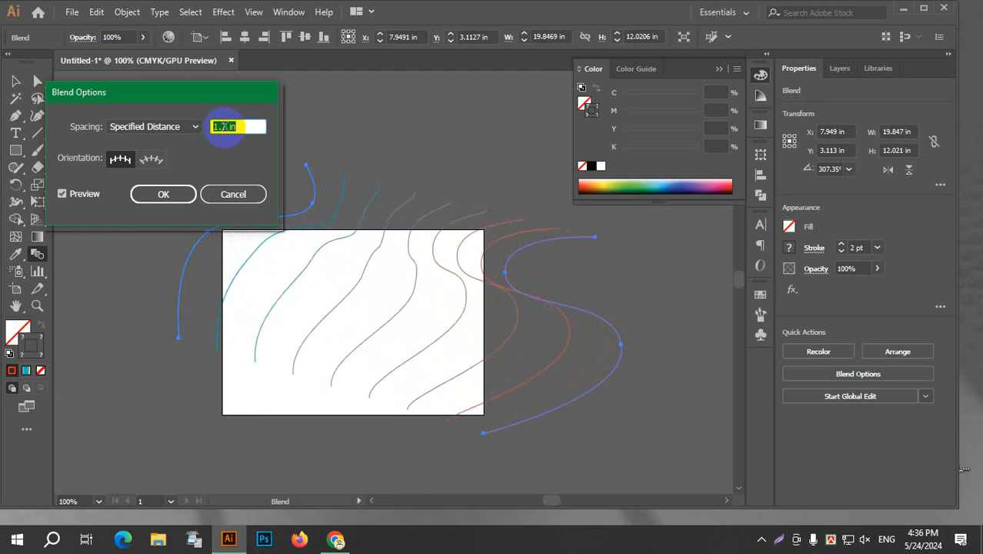
scroll(223, 126, "down", 10)
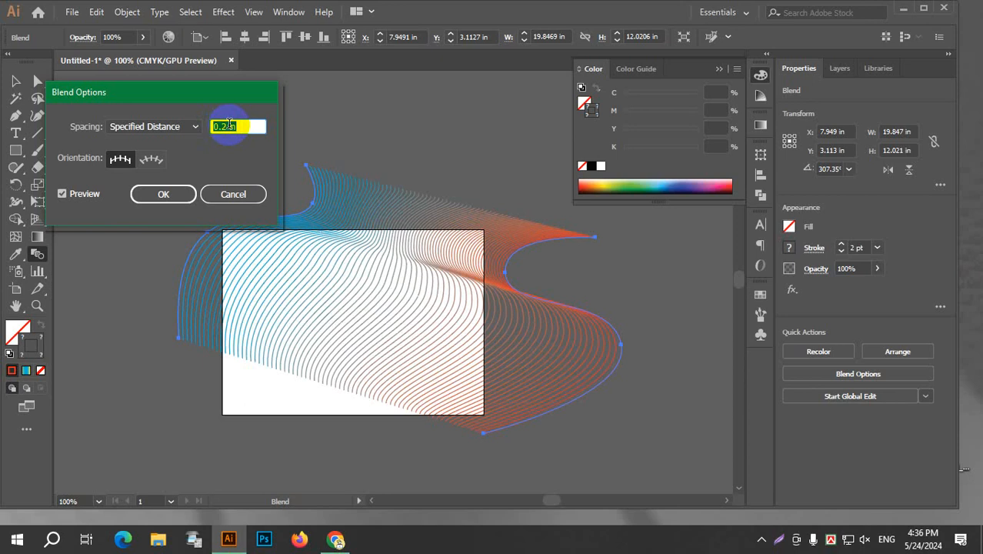
scroll(231, 125, "up", 6)
scroll(237, 127, "down", 5)
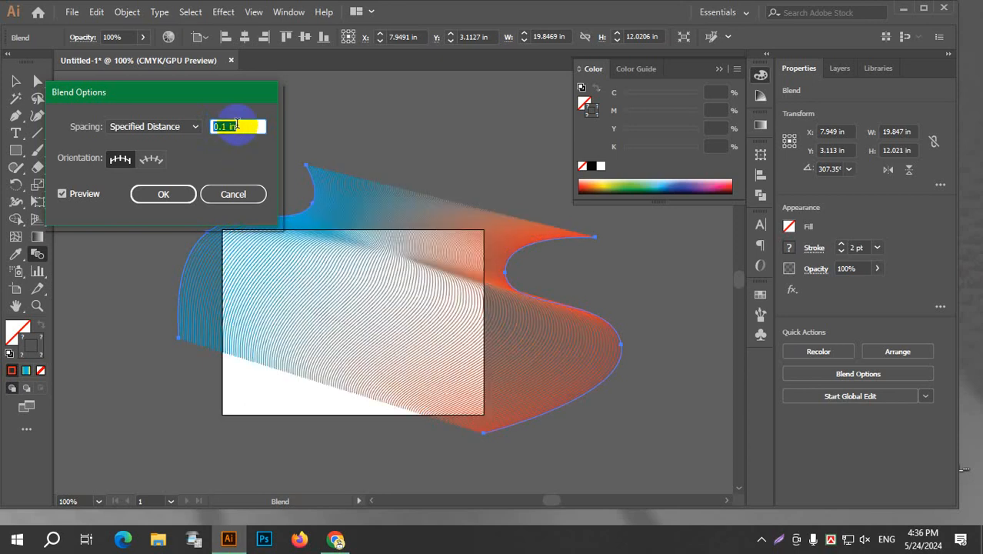
scroll(237, 126, "down", 1)
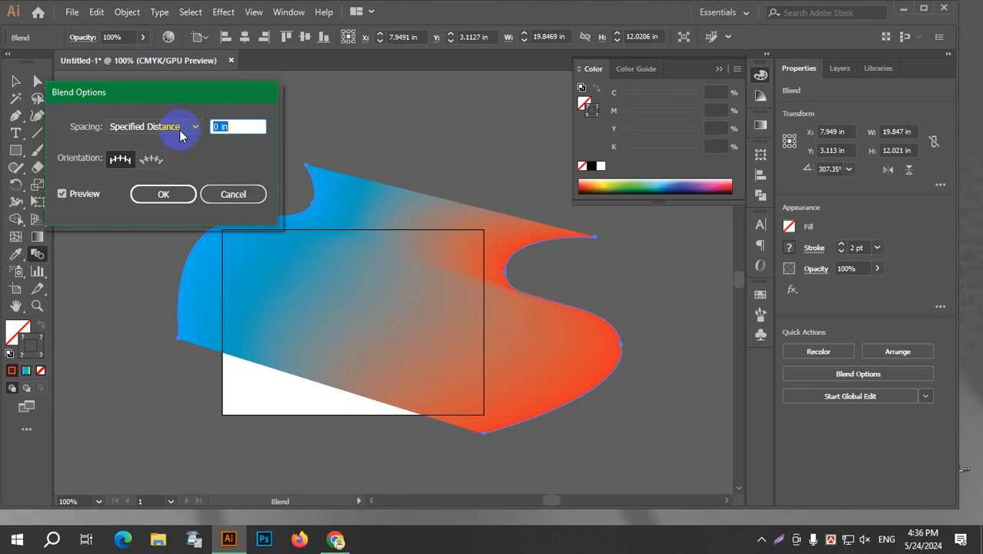
Apply Specified Distance spacing of 0.01 in to the blend.
left_click(179, 130)
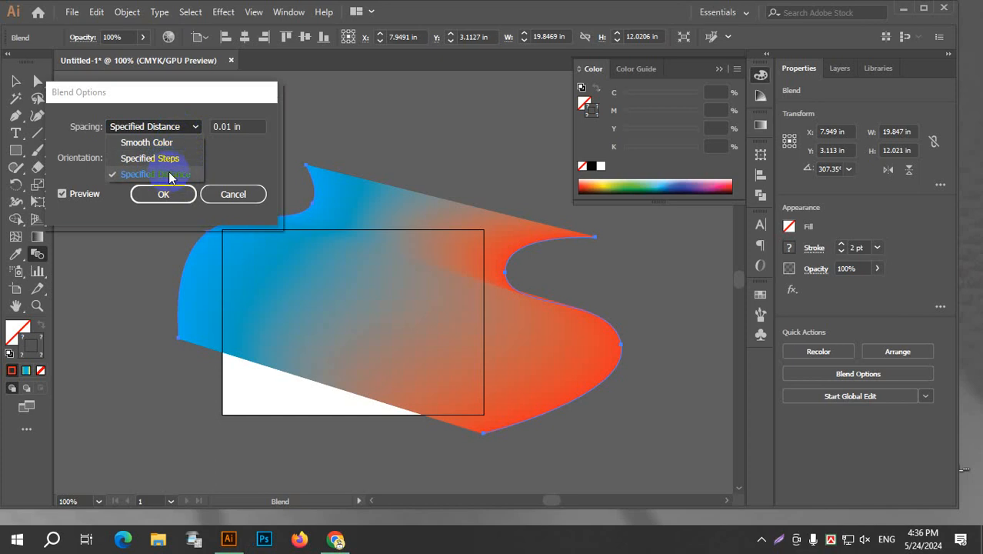
left_click(249, 197)
left_click(164, 194)
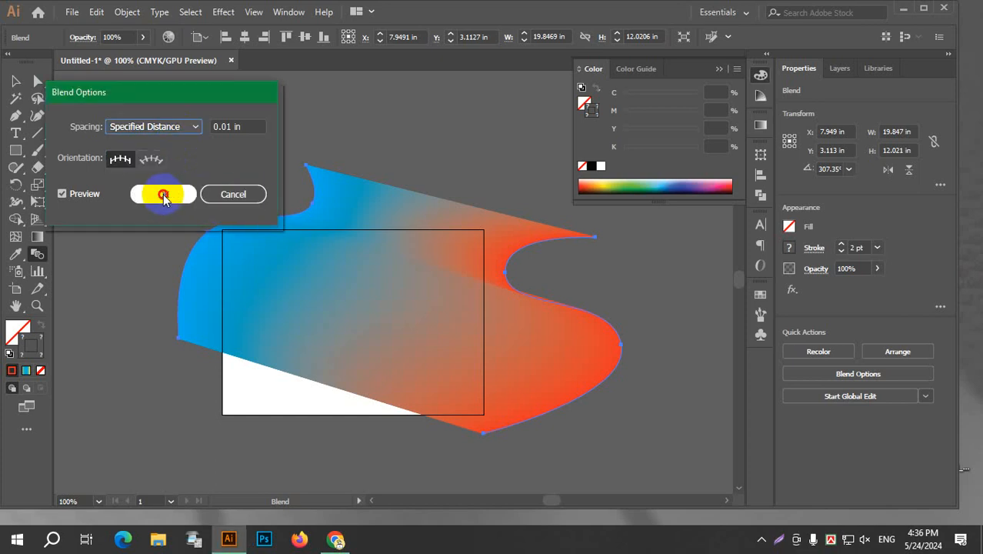
Rotate the blend slightly counterclockwise and move its centre to about X 6.3 in, Y 3.65 in, covering most of the artboard.
left_click(16, 82)
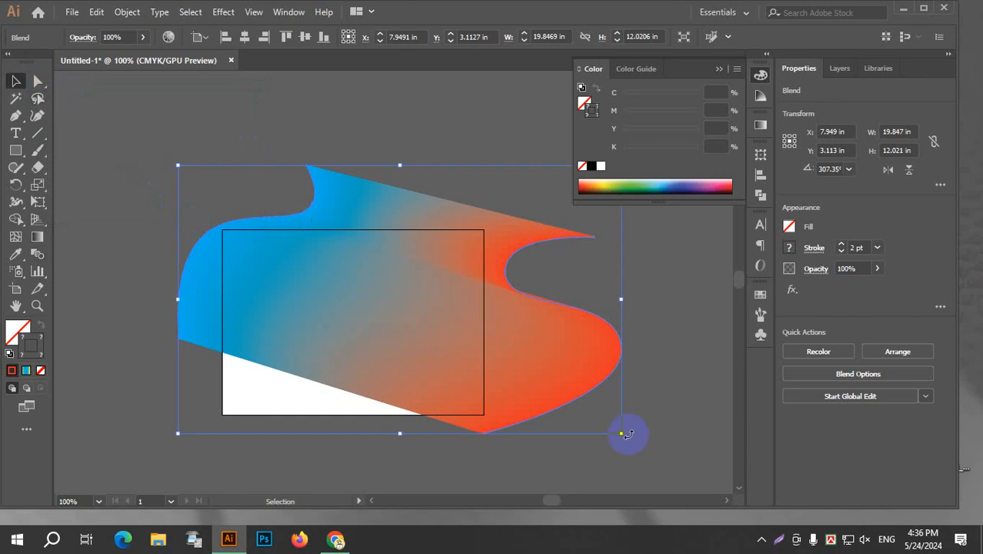
left_click_drag(629, 439, 663, 321)
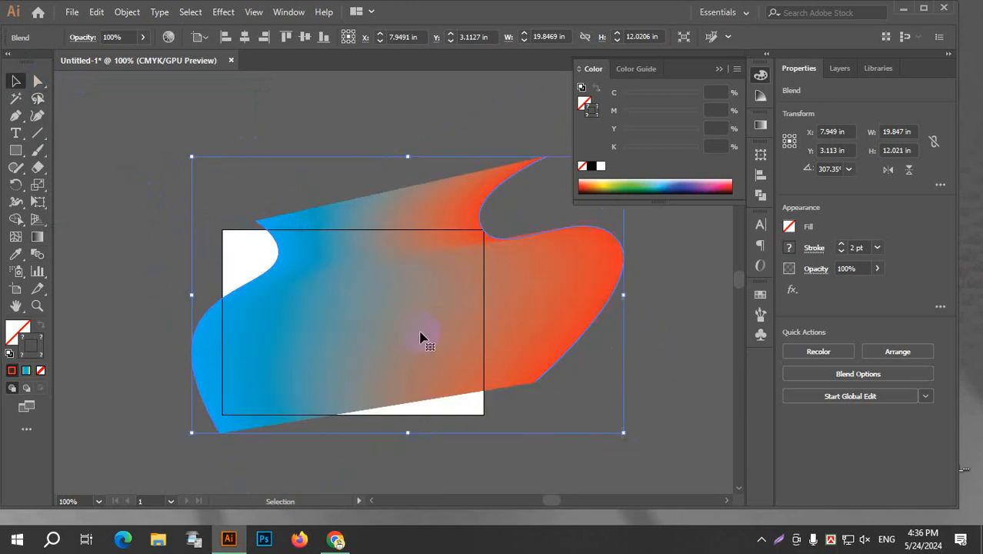
left_click_drag(420, 352, 399, 340)
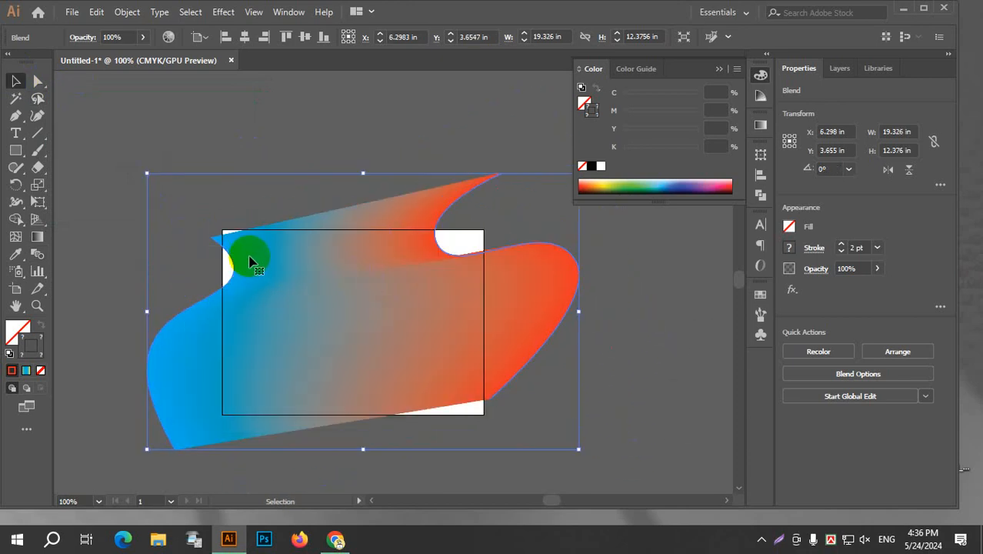
Change the selected blend's spacing to Specified Steps with 100 steps and turn on the preview.
double_click(37, 254)
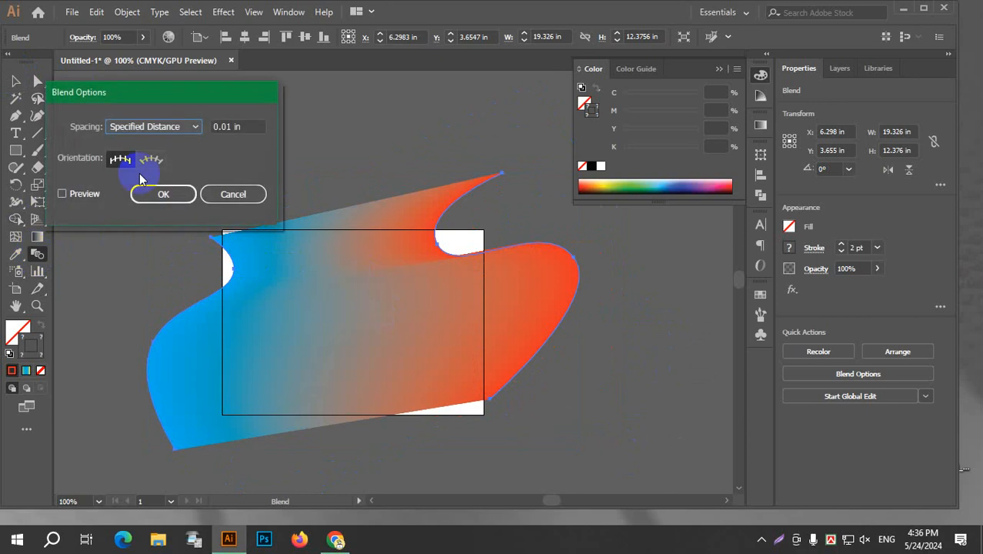
left_click(192, 128)
left_click(181, 157)
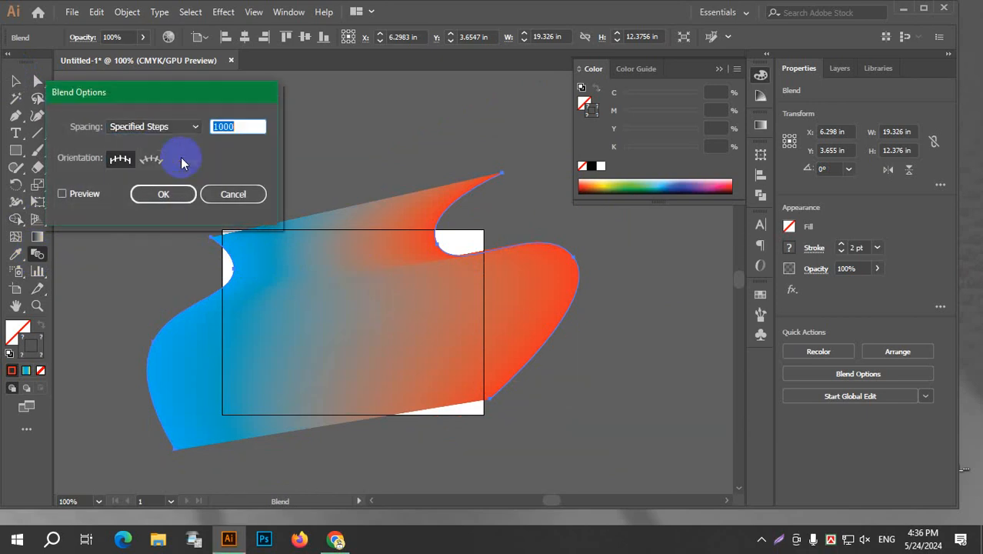
type("986")
double_click(243, 124)
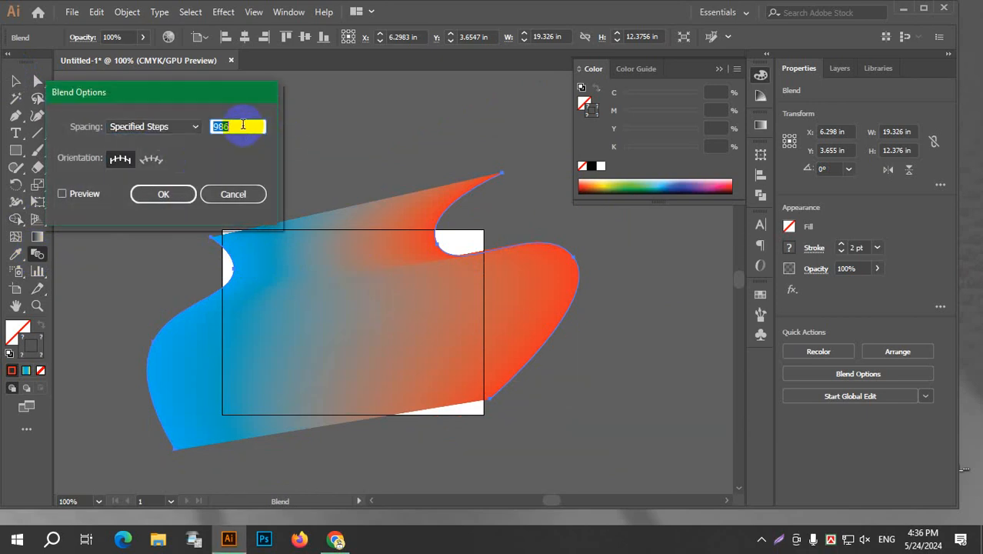
type("100")
left_click(63, 193)
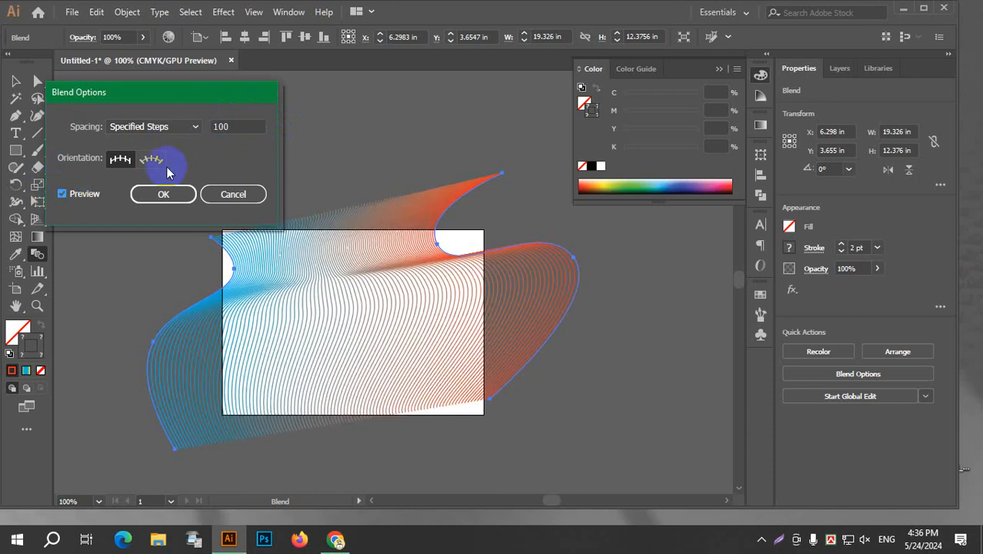
Raise the number of blend steps to 124 and apply the blend options.
double_click(232, 126)
scroll(225, 123, "up", 20)
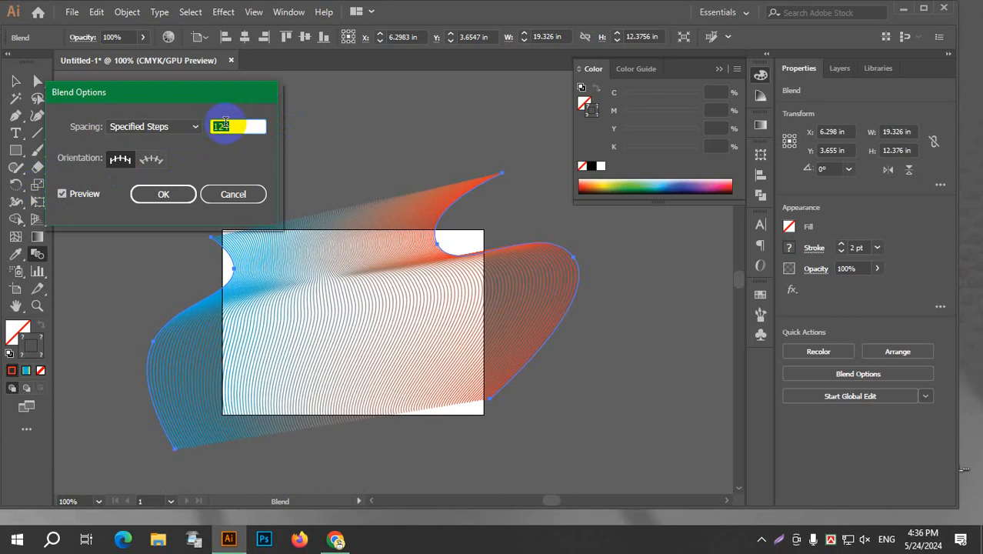
left_click(179, 201)
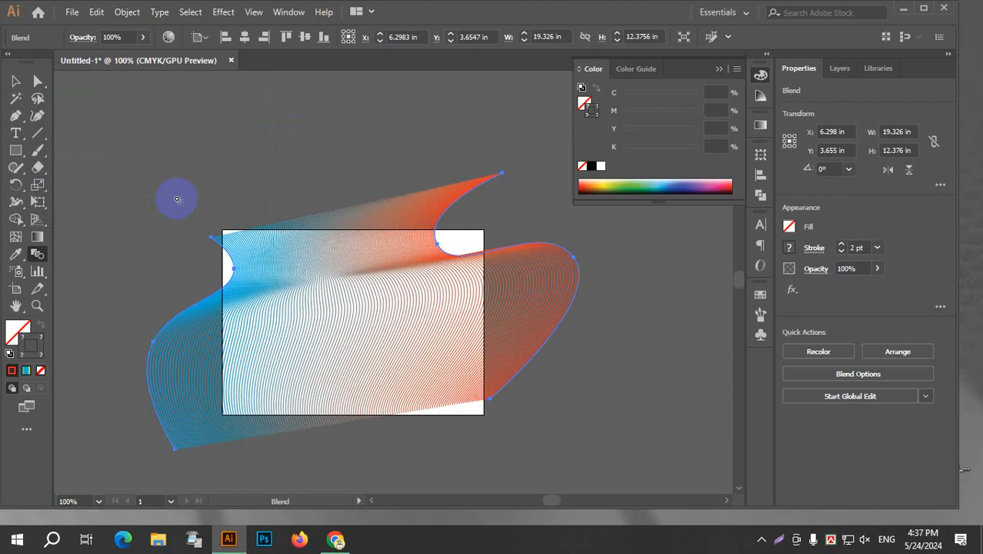
Enlarge the blend to about 25.6 by 15.3 in, centred at about X 7.7 in, Y 4.5 in, covering the artboard.
left_click(16, 78)
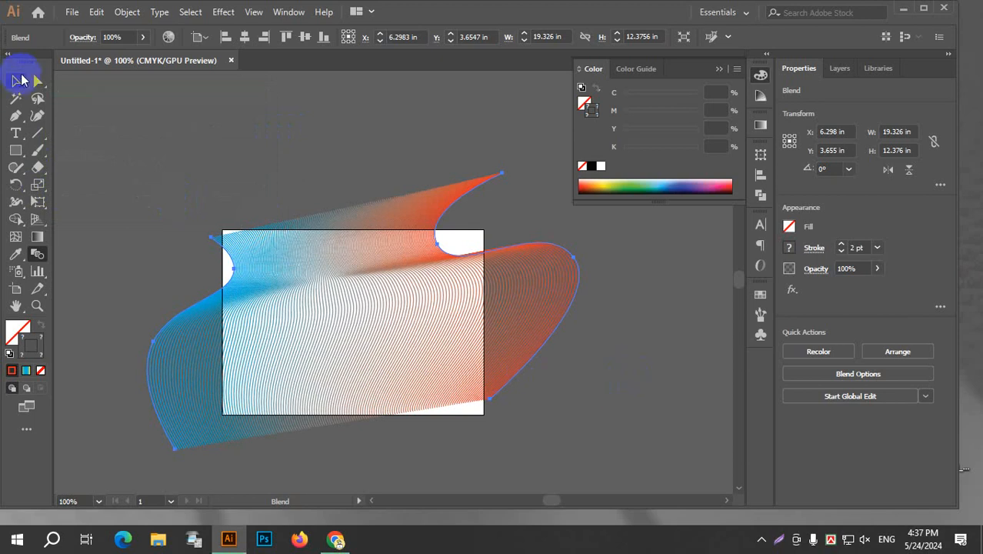
left_click(309, 165)
left_click(539, 283)
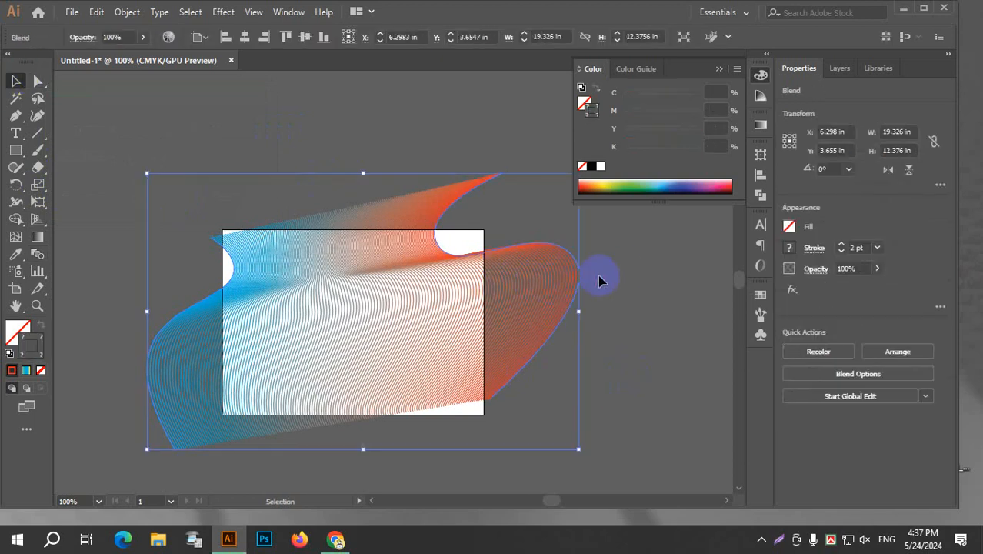
left_click_drag(658, 312, 662, 313)
left_click_drag(485, 314, 445, 306)
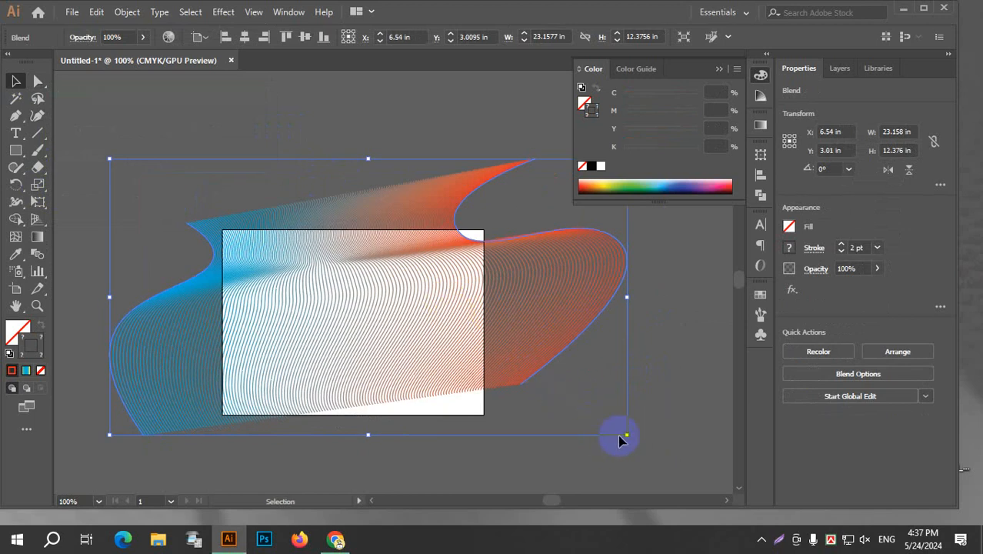
scroll(390, 416, "down", 2)
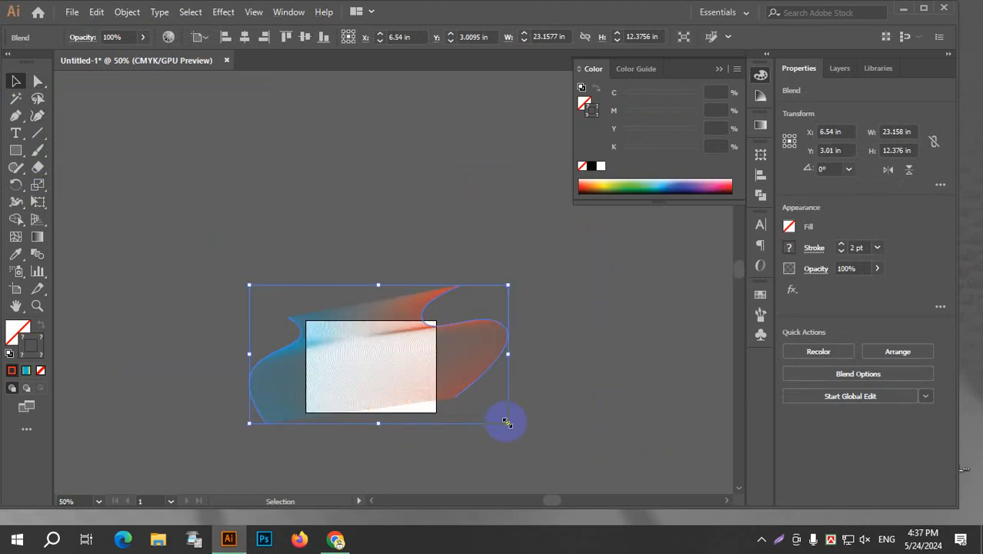
left_click_drag(506, 422, 534, 455)
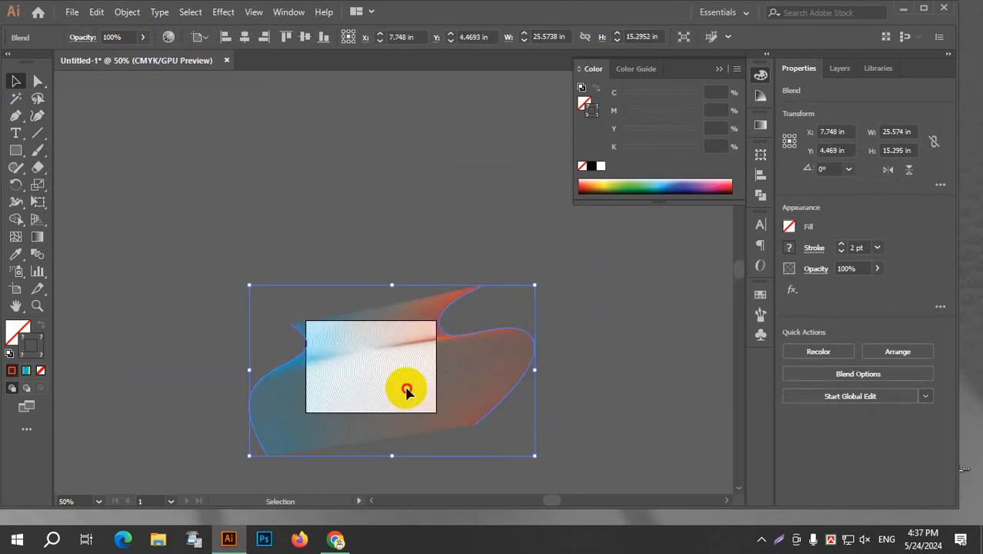
Draw a rectangle of about 11.69 by 8.27 in exactly over the artboard and fill it with blue.
scroll(401, 387, "up", 3)
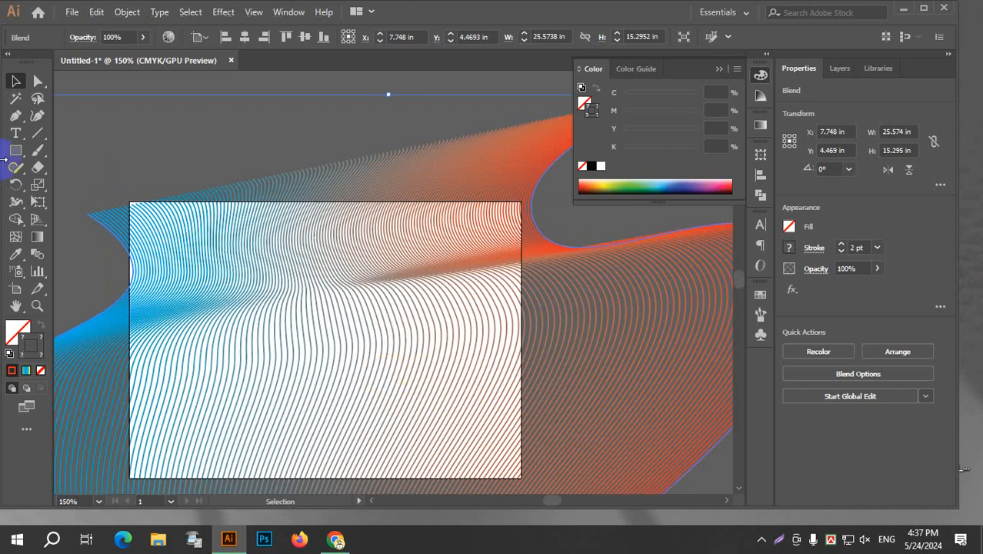
left_click(15, 150)
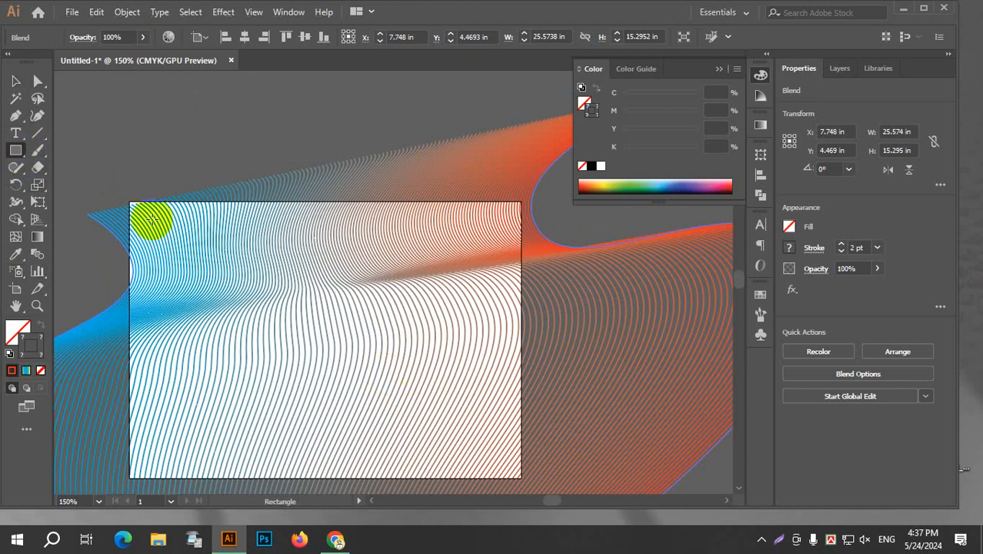
mouse_move(129, 199)
left_mouse_down()
mouse_move(321, 408)
mouse_move(522, 480)
left_mouse_up()
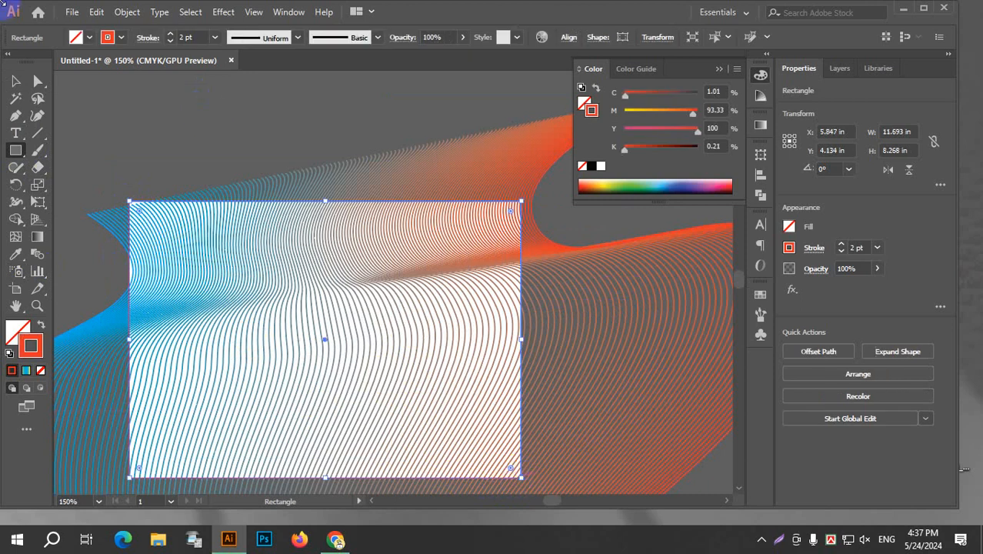
left_click(80, 37)
left_click(80, 60)
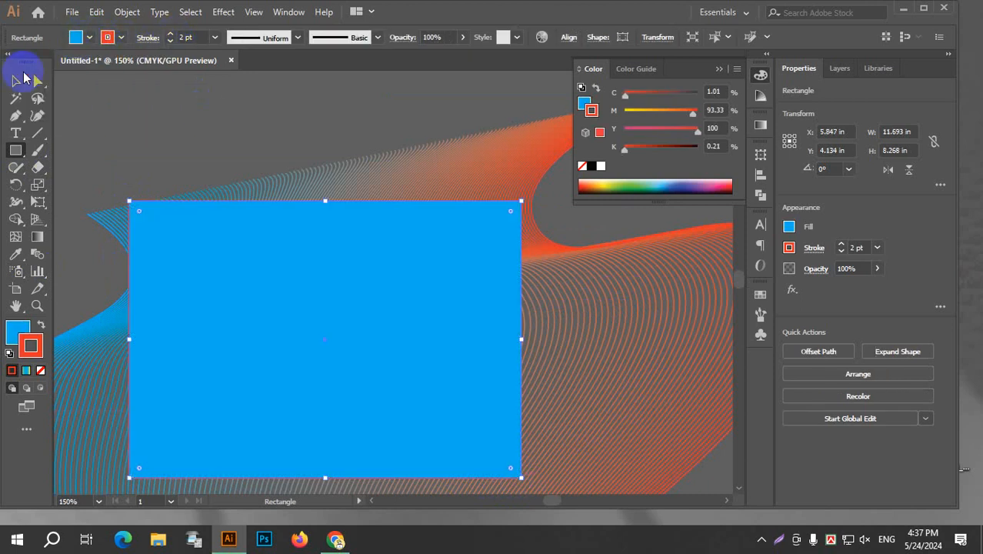
Clip the blend to the blue rectangle by making a clipping mask from both objects.
left_click(17, 76)
left_click(127, 99)
scroll(123, 115, "down", 3)
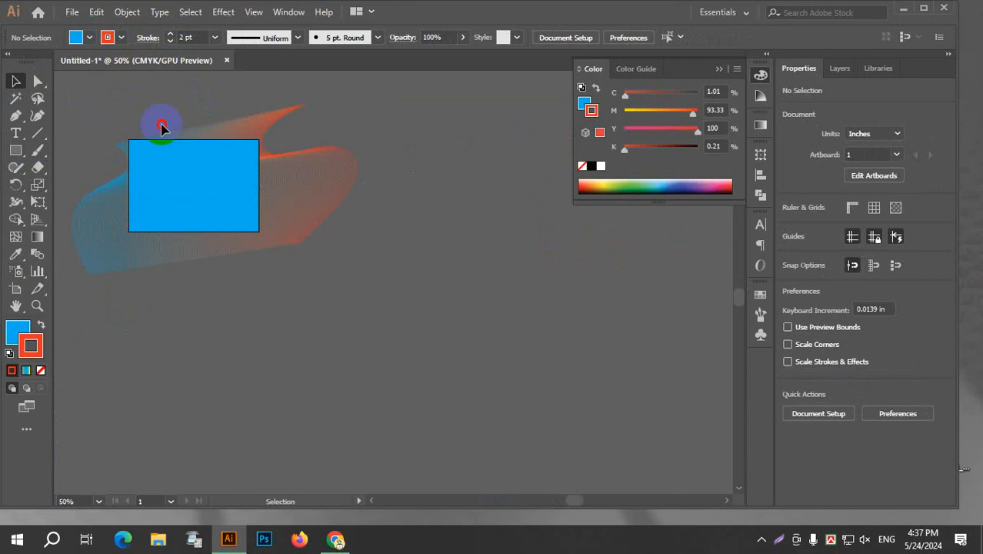
left_click_drag(162, 127, 379, 301)
right_click(220, 177)
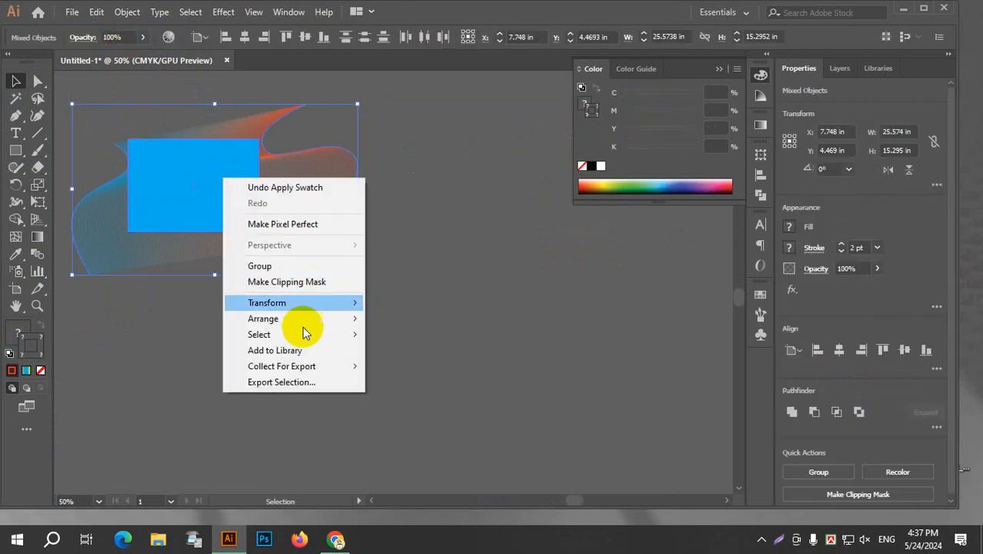
left_click(309, 281)
left_click(421, 327)
Lower the clipped blend's opacity to 35% and check the result on the artboard.
scroll(182, 158, "up", 3)
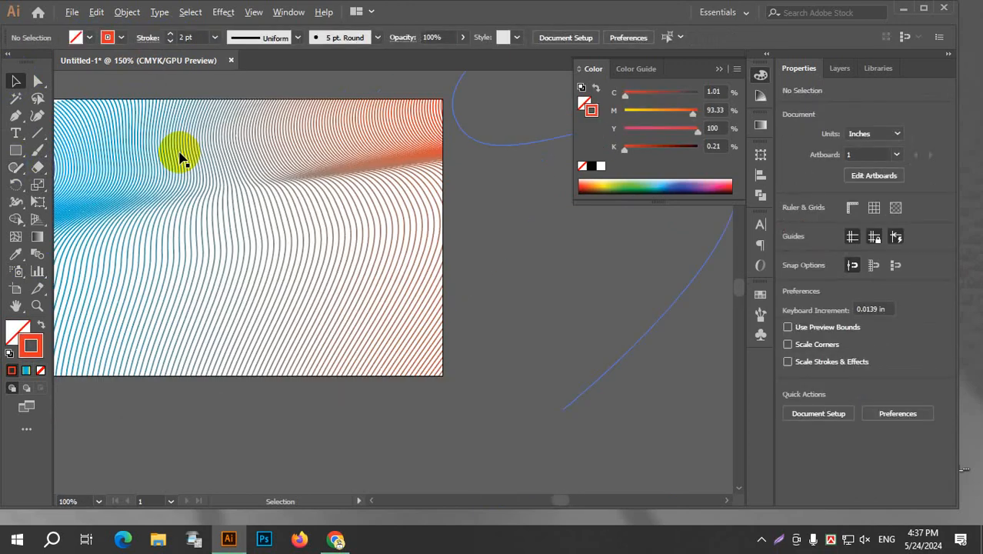
left_click(348, 204)
left_click(179, 40)
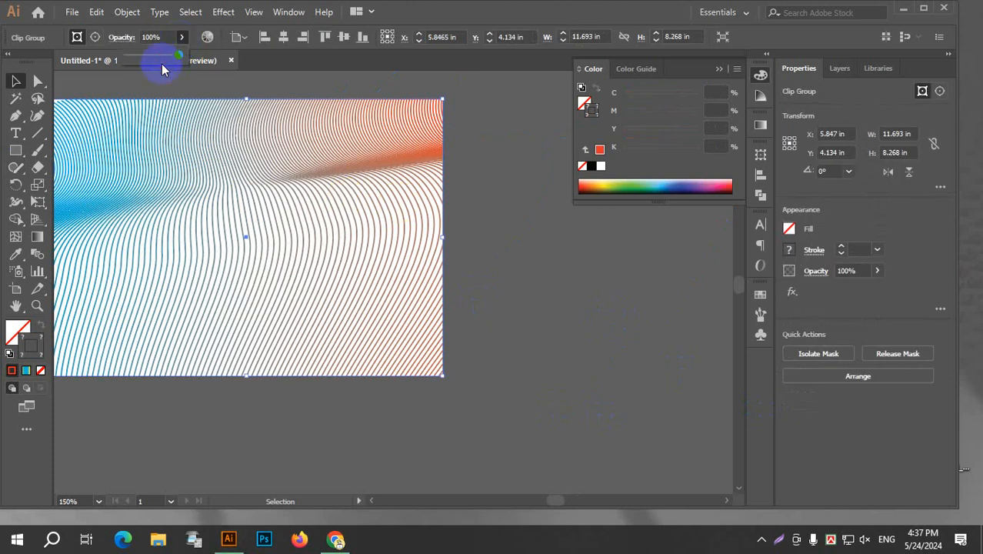
left_click_drag(147, 60, 145, 56)
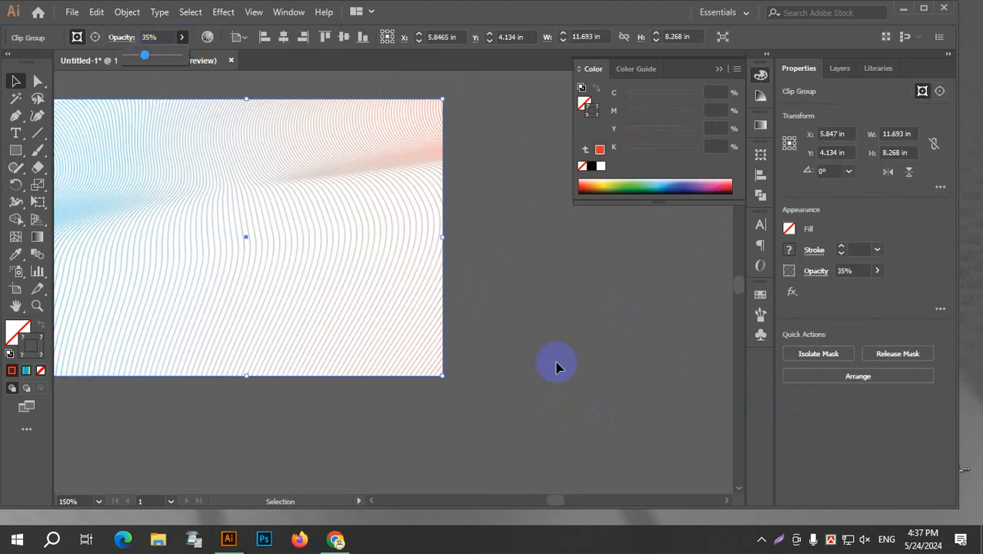
left_click(554, 333)
key("ctrl+minus")
key("ctrl+minus")
key("ctrl+plus")
key("ctrl+plus")
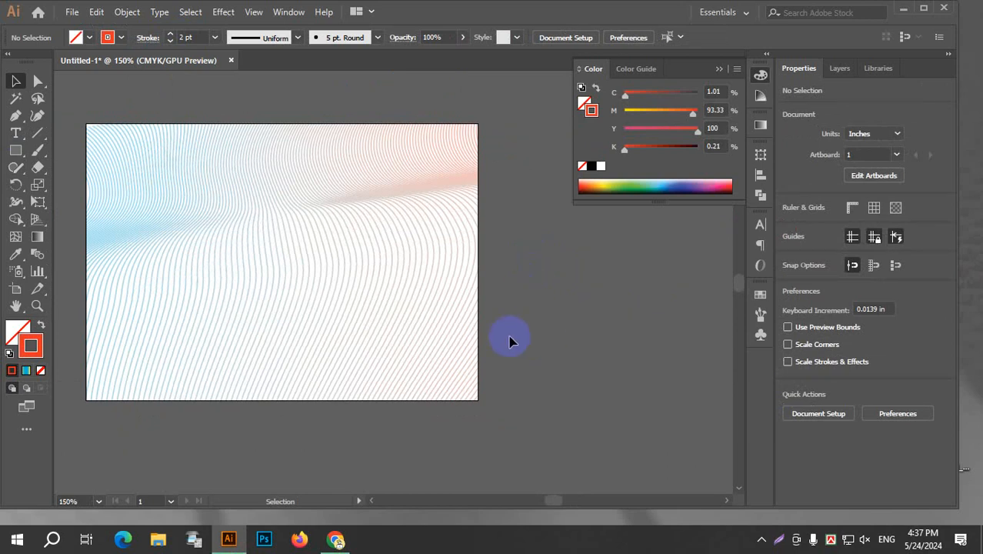
Delete the clipped blend from the artboard.
left_click_drag(144, 90, 374, 340)
key("Delete")
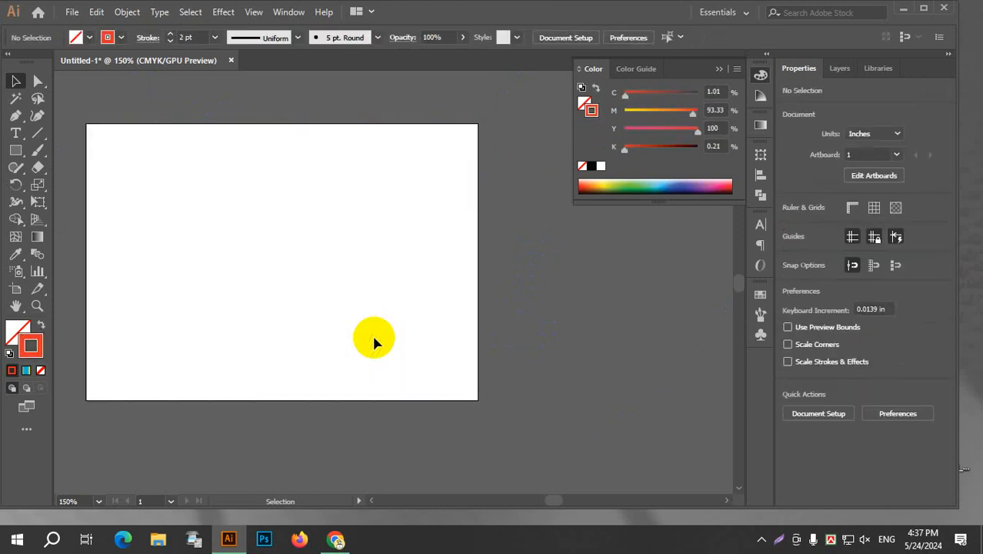
Add the text PEPSI in the artboard's upper left area and enlarge it to about 59 pt.
left_click(13, 153)
left_click(15, 133)
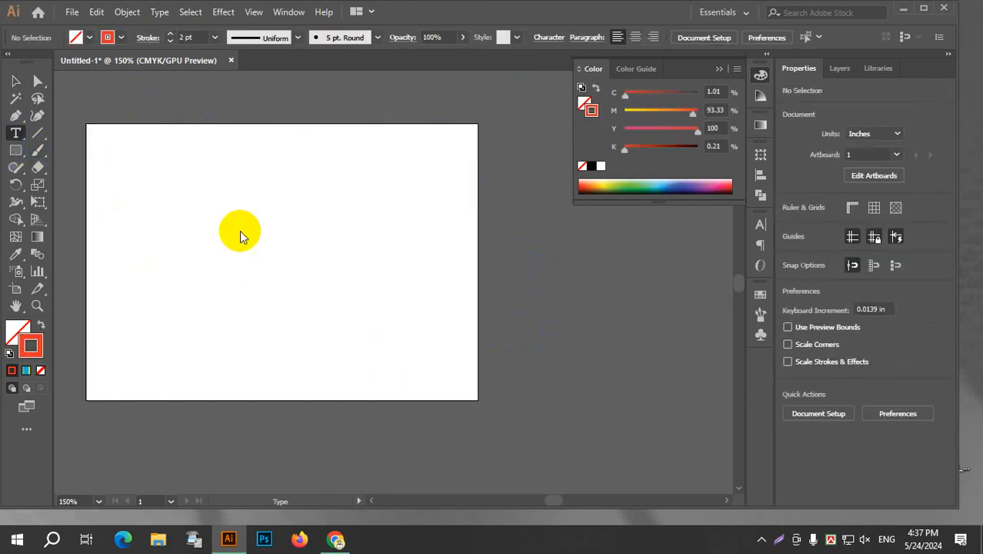
left_click(154, 174)
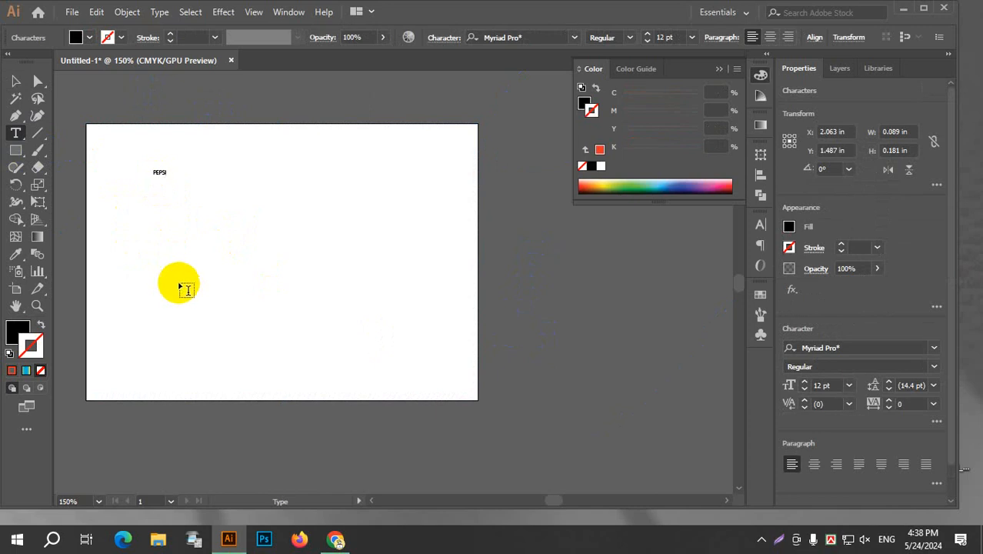
left_click(16, 81)
left_click(160, 172)
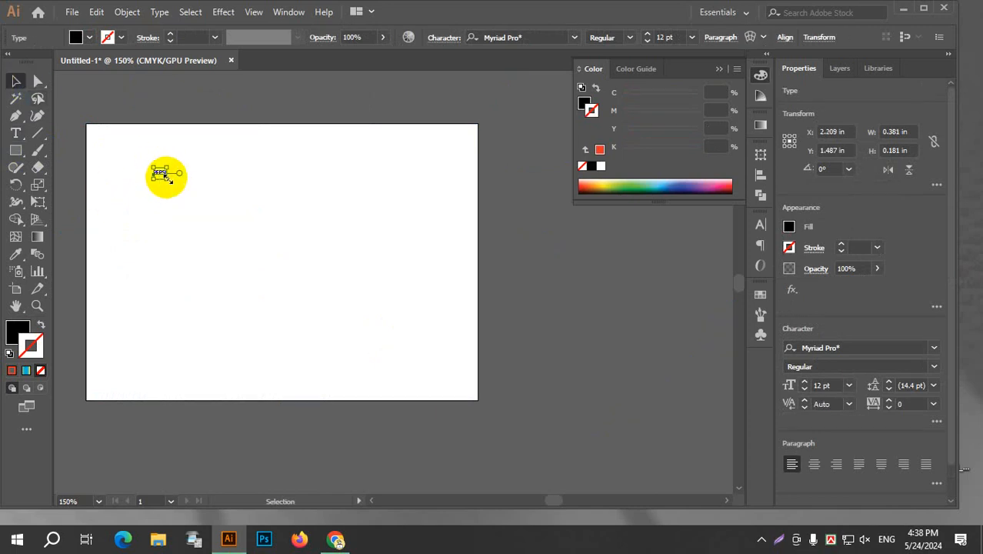
left_click_drag(167, 177, 209, 241)
Duplicate the PEPSI text directly below the original and change the copy's wording to COLA.
double_click(188, 240)
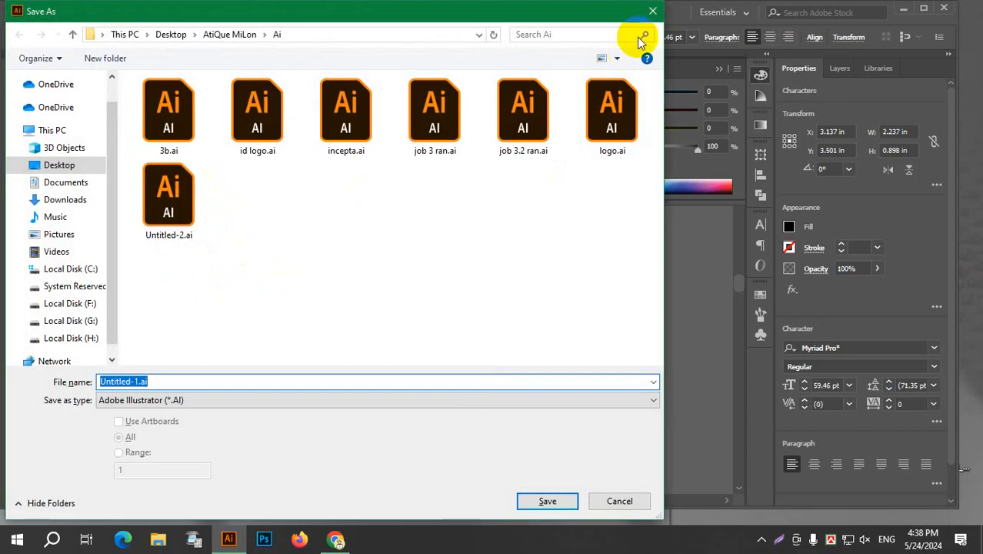
left_click(653, 12)
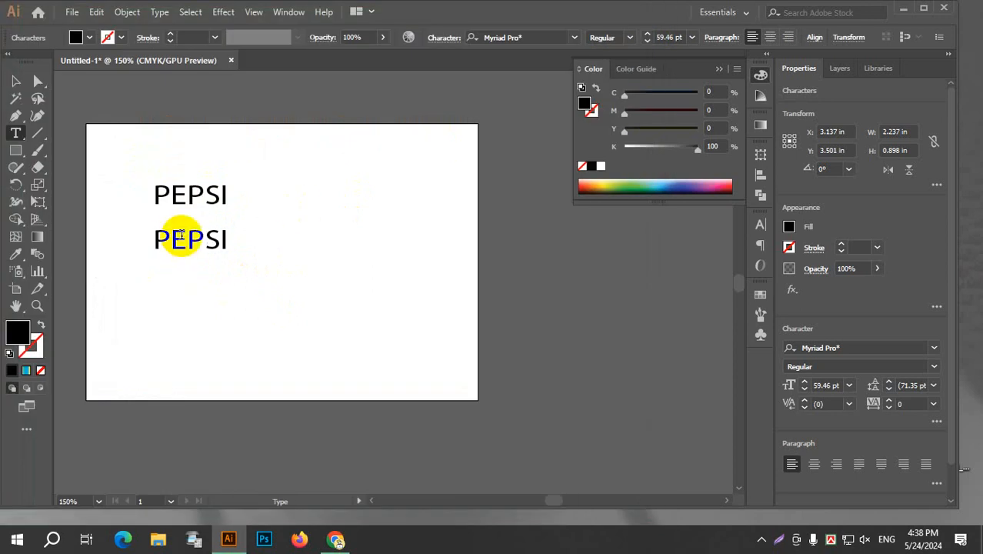
double_click(184, 241)
type("COLA")
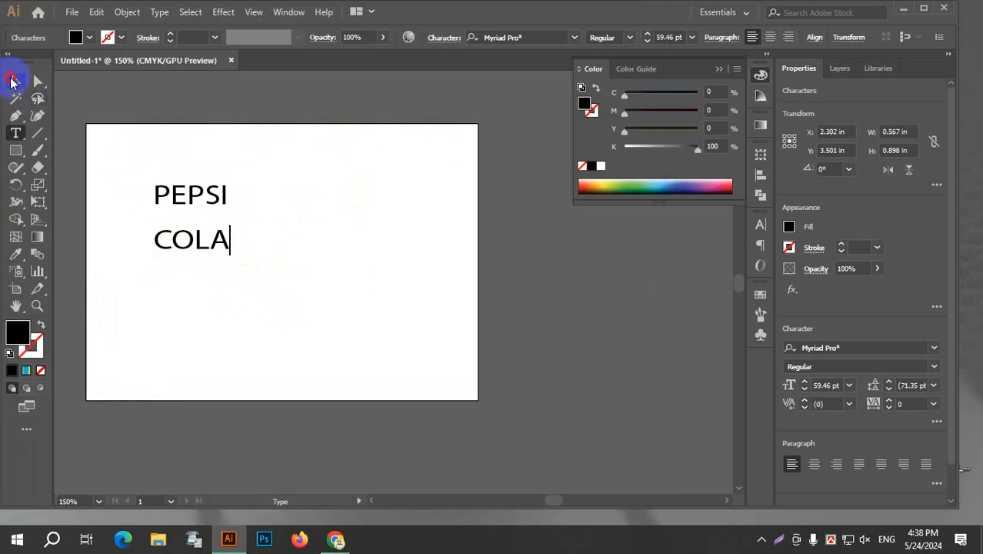
Fill both the PEPSI and COLA texts with the dark red swatch C=15 M=100 Y=90 K=10.
left_click(15, 81)
left_click_drag(139, 159, 296, 296)
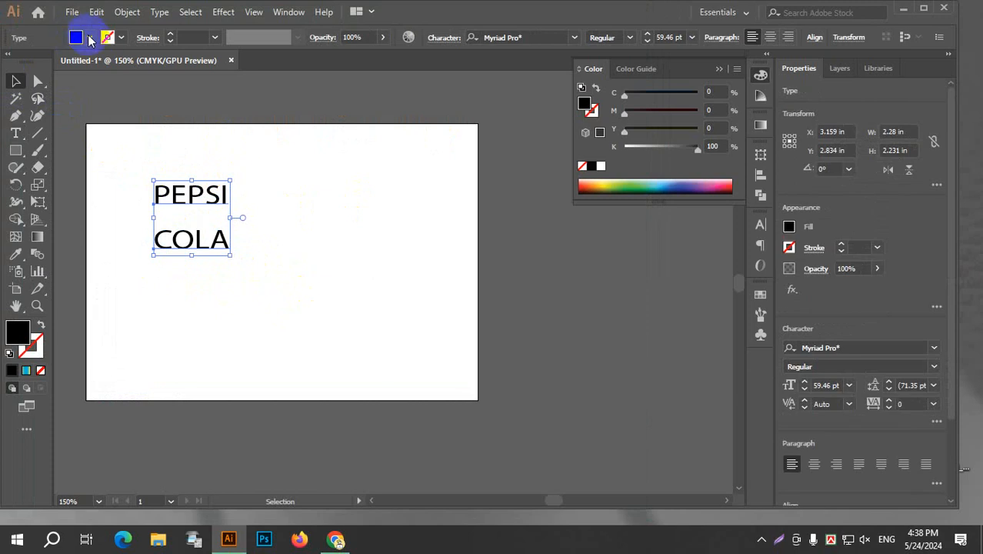
left_click(75, 37)
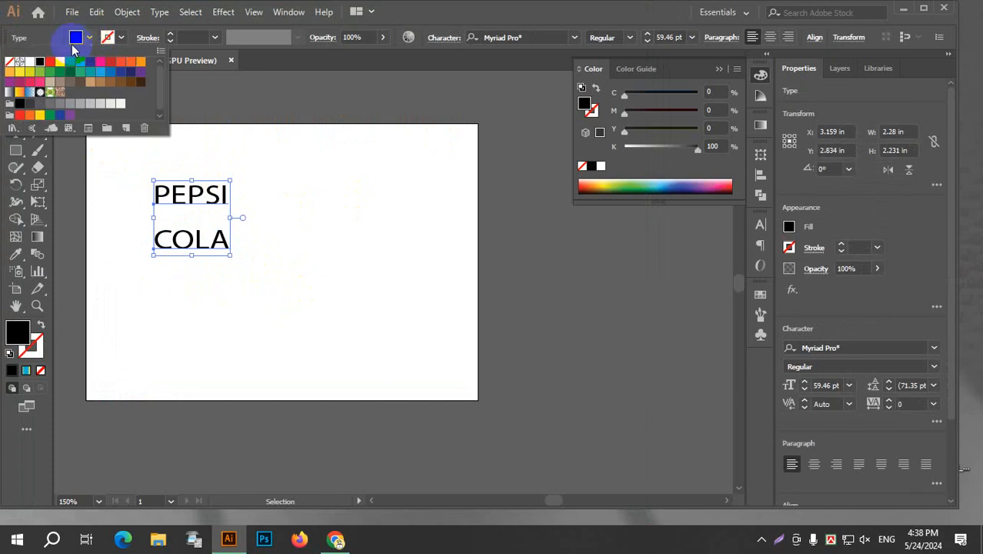
left_click(112, 65)
left_click(291, 183)
left_click(289, 183)
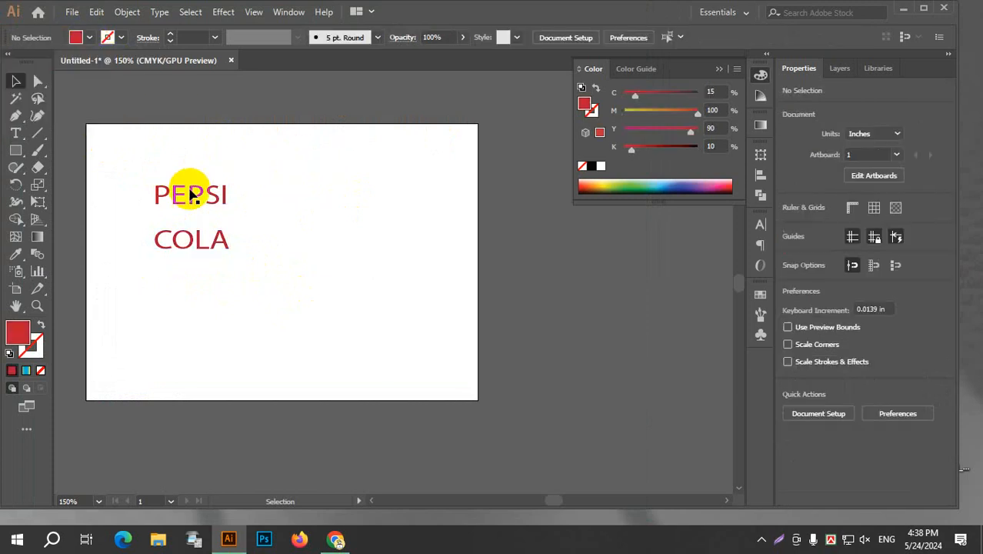
Change the PEPSI text's fill to the bright red FF001F.
left_click(190, 194)
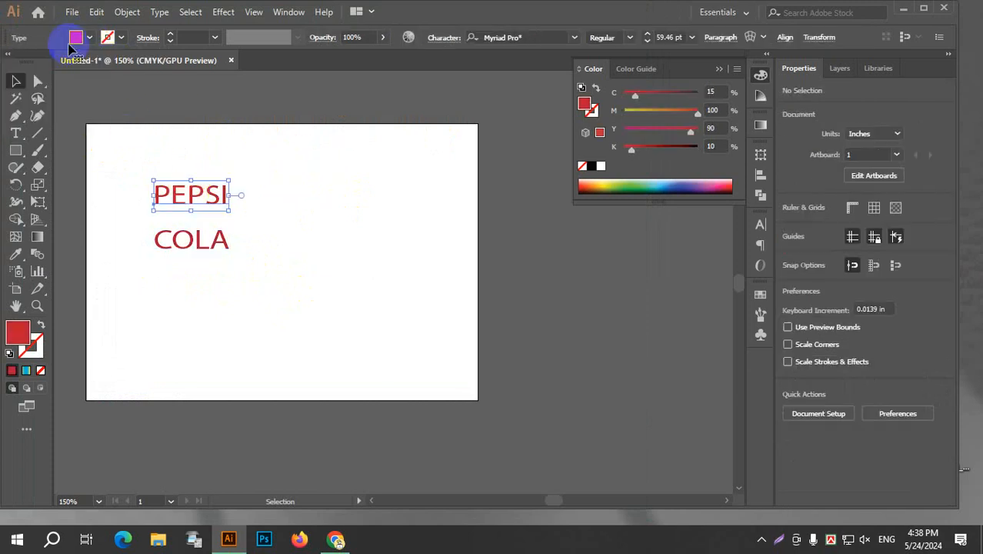
double_click(17, 333)
left_click_drag(686, 205, 767, 163)
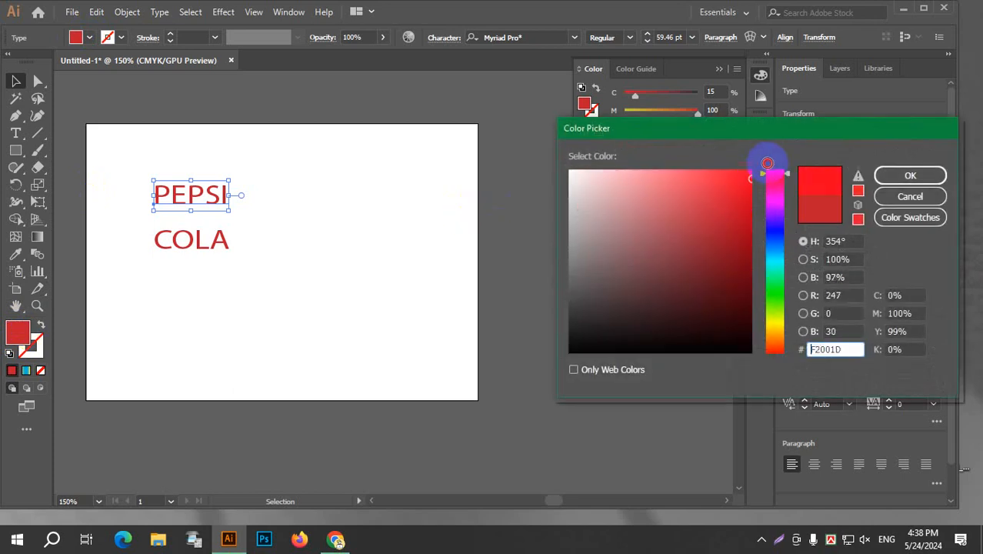
left_click(917, 174)
left_click(319, 262)
Change the COLA text's fill to the blue swatch C=100 M=0 Y=0 K=0.
left_click(158, 238)
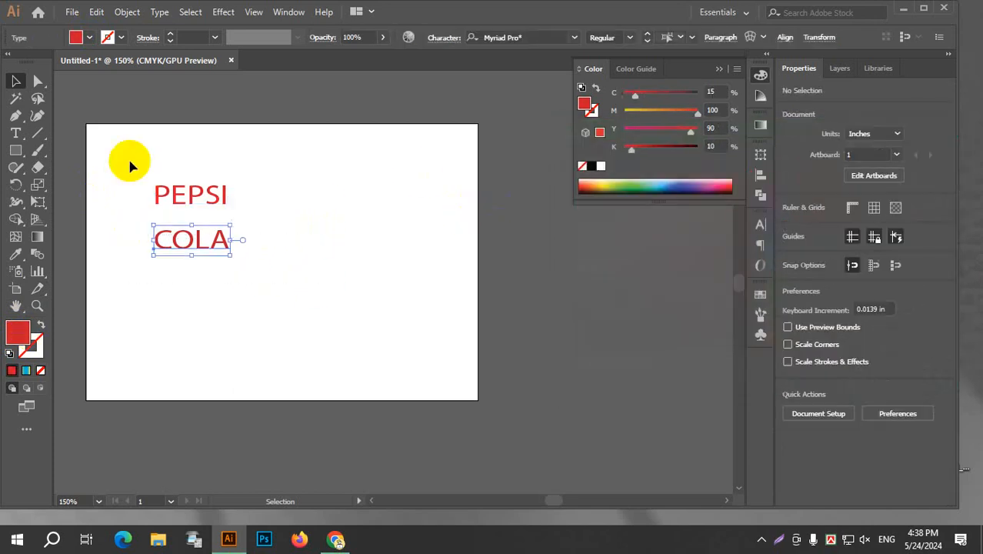
left_click(77, 37)
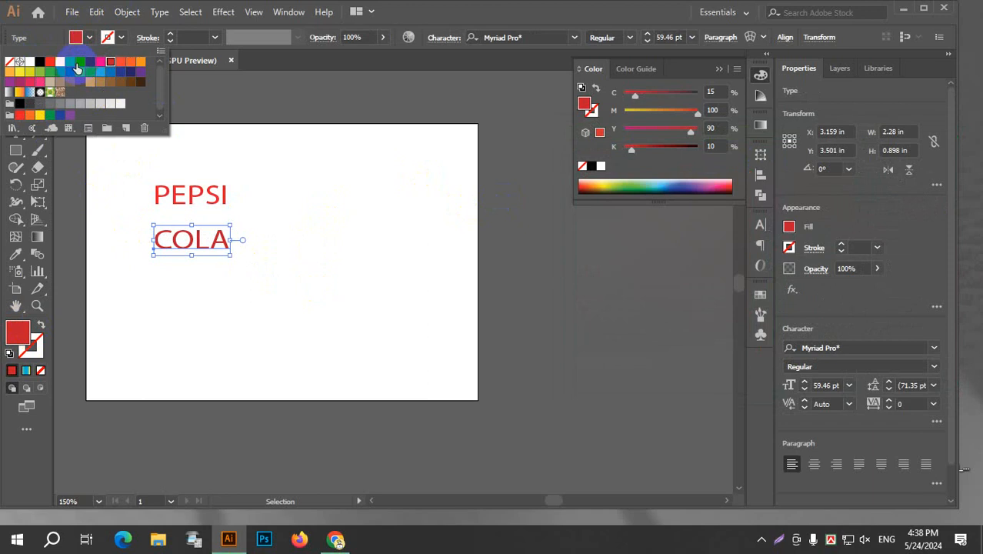
left_click(80, 61)
left_click(325, 229)
left_click(291, 206)
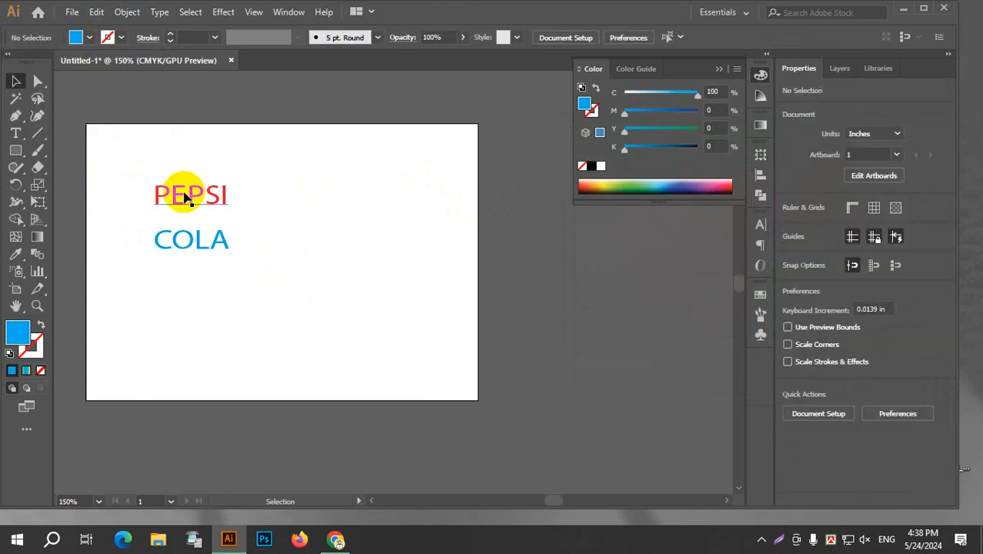
Set the font of both the PEPSI and COLA texts to ORGANICAL PERSONAL USE Bold Italic.
left_click_drag(106, 158, 283, 317)
left_click(551, 40)
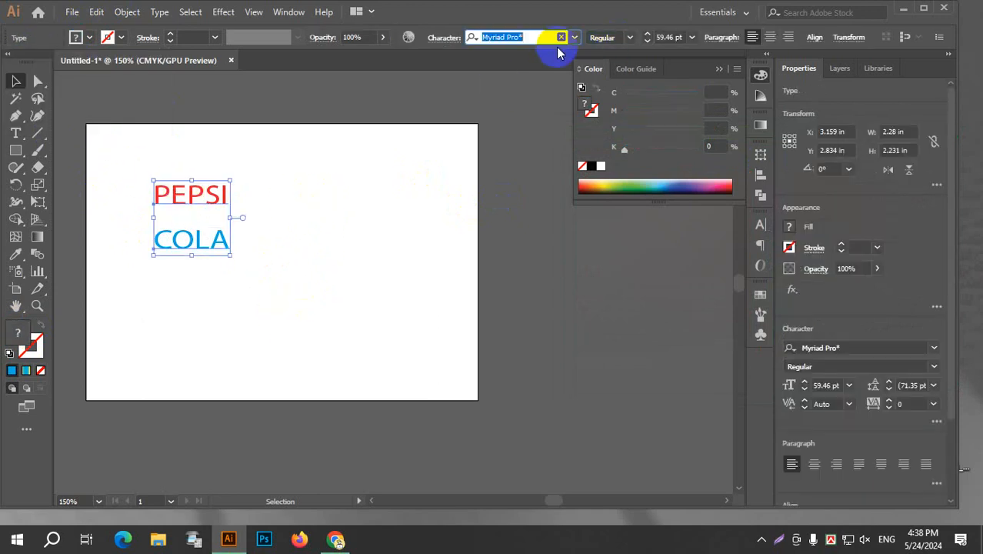
left_click(576, 37)
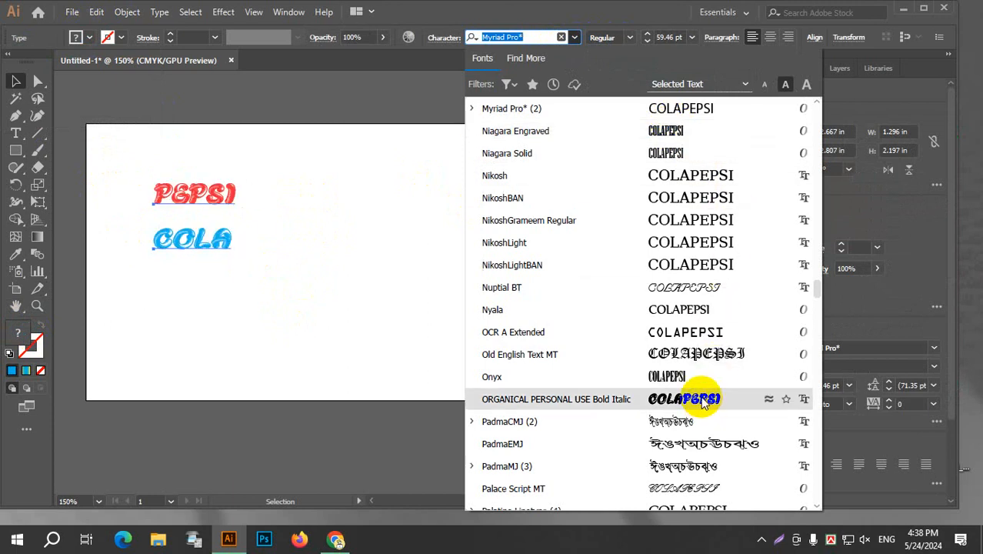
left_click(693, 400)
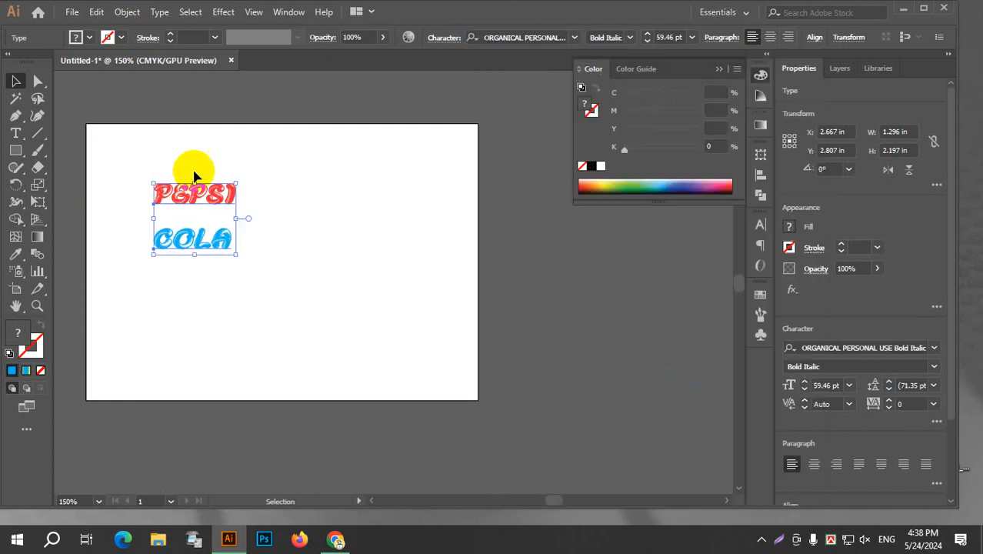
Move the PEPSI and COLA texts together off the artboard to its right side.
left_click(301, 177)
left_click_drag(195, 189, 573, 250)
left_click(284, 264)
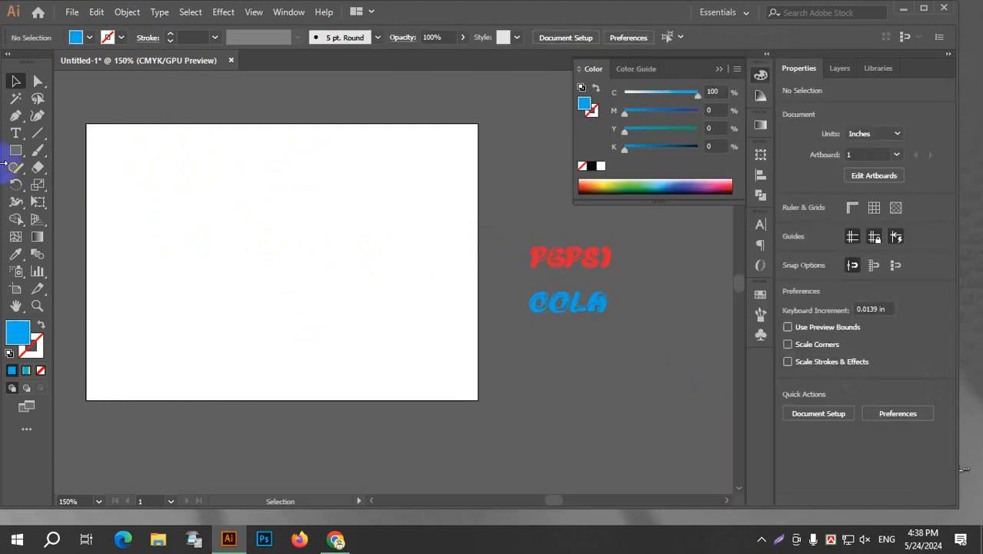
Draw a blue circle about 5.03 in across and move it down to the artboard's vertical middle, left of centre.
left_click_drag(15, 150, 66, 184)
left_click_drag(263, 215, 347, 268)
left_click(15, 81)
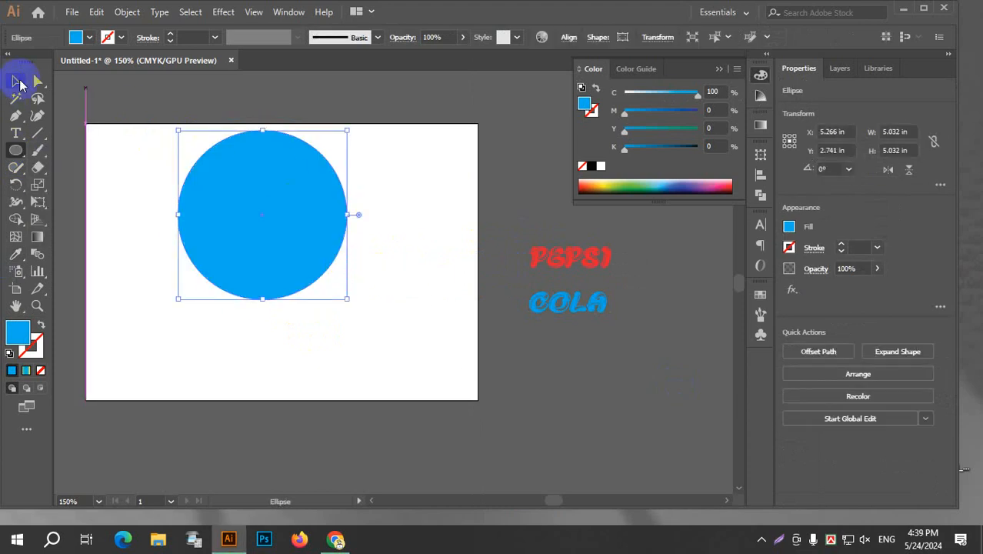
left_click_drag(301, 230, 301, 262)
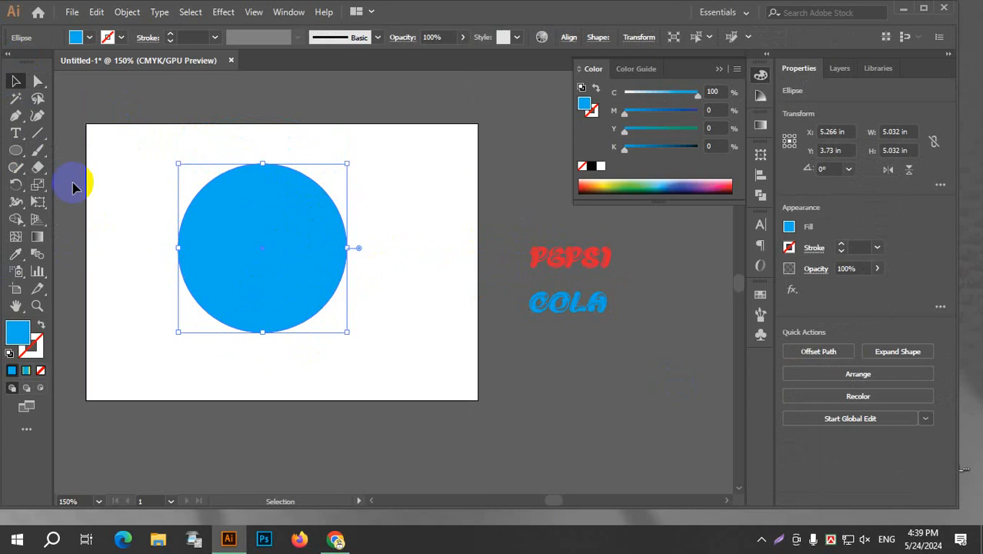
Erase a wavy strip across the middle of the circle to split it into an upper and a lower piece.
left_click_drag(40, 171, 103, 164)
scroll(133, 243, "up", 1)
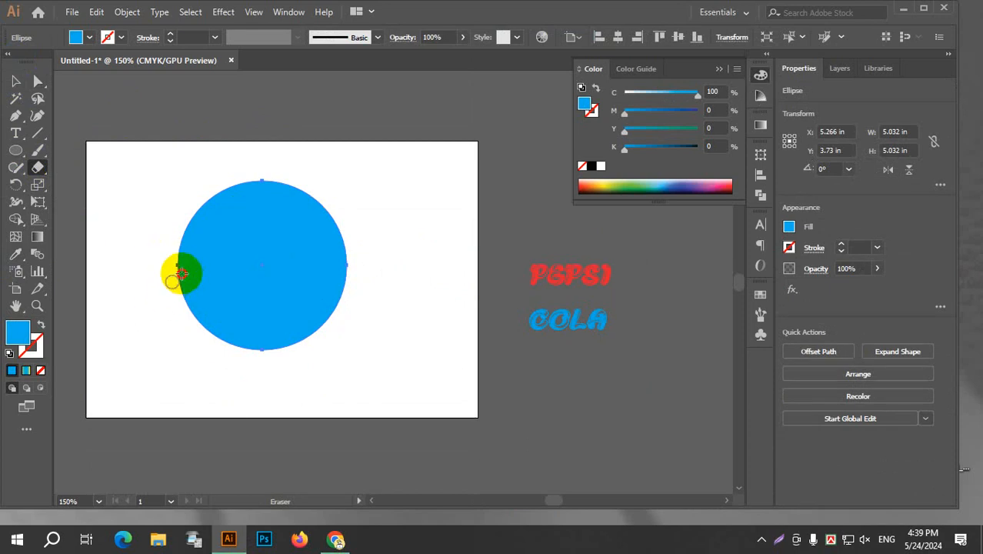
mouse_move(181, 274)
left_mouse_down()
mouse_move(237, 255)
mouse_move(307, 278)
mouse_move(353, 271)
left_mouse_up()
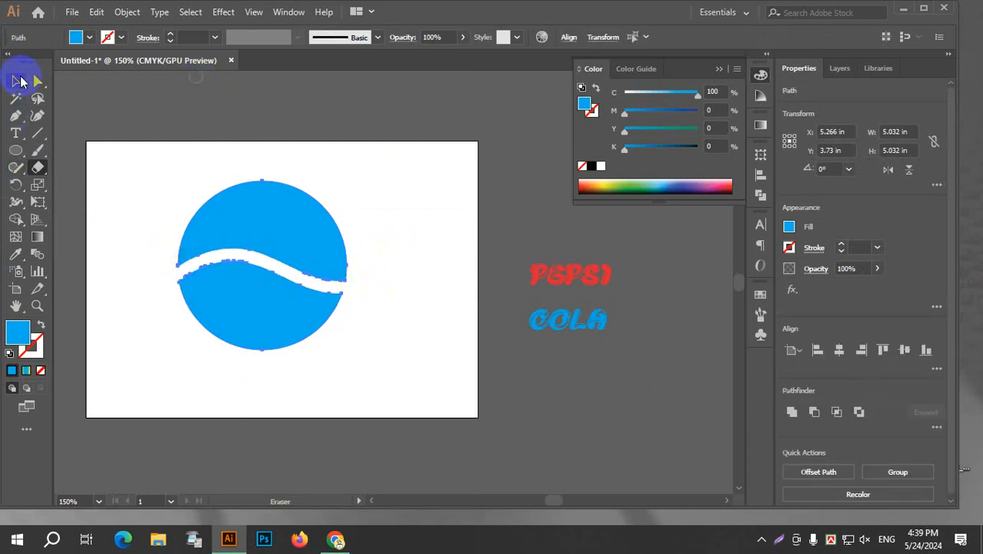
Select the circle's upper piece together with the PEPSI text.
left_click(21, 82)
left_click(378, 120)
left_click(291, 237)
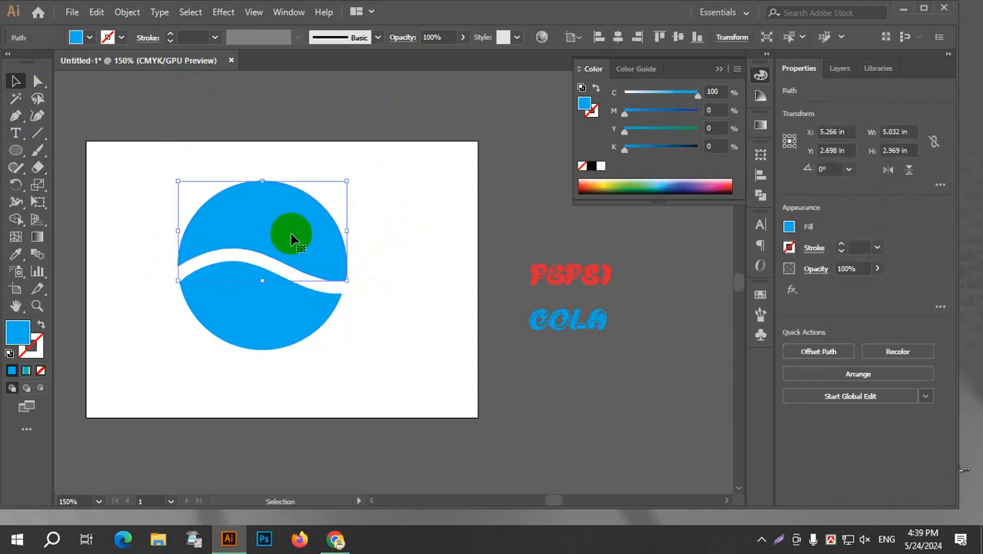
left_click(574, 277, "shift")
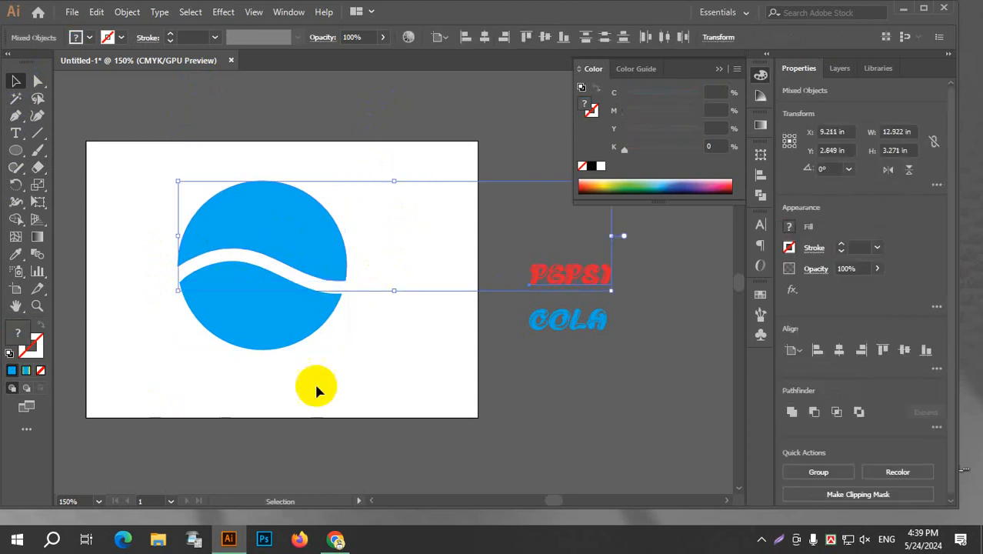
left_click(128, 13)
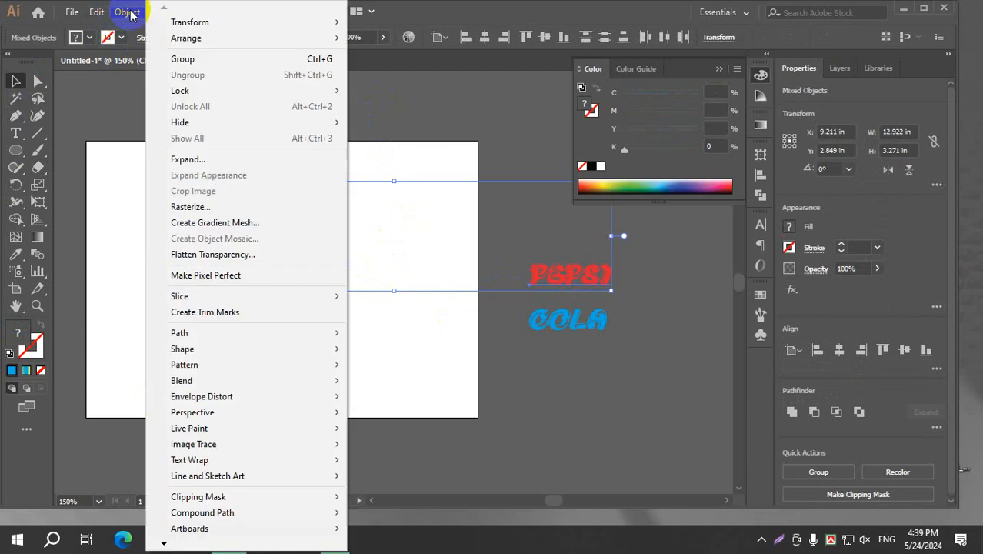
mouse_move(224, 403)
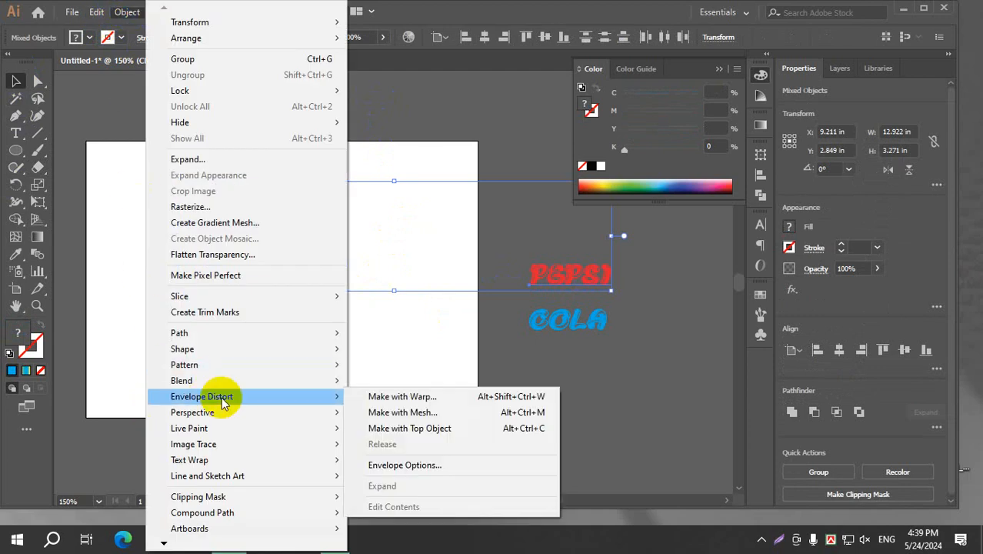
left_click(437, 398)
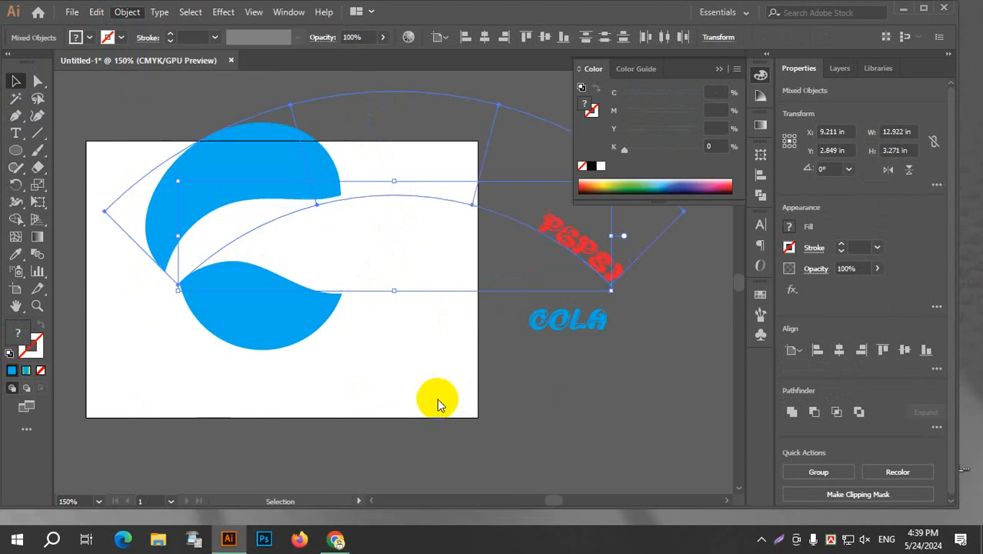
left_click(592, 343)
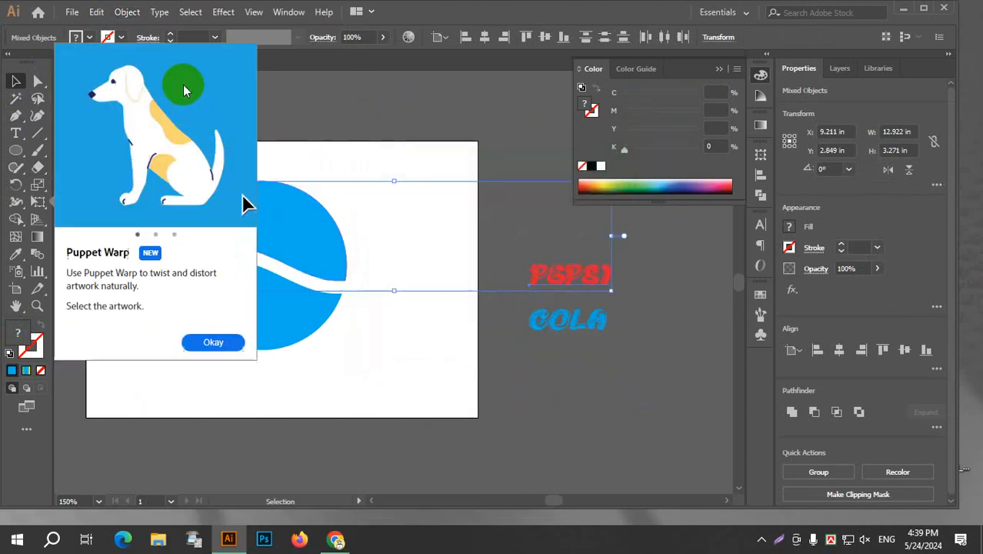
Try a Blend between the circle's upper piece and the PEPSI text, and undo it.
left_click(127, 13)
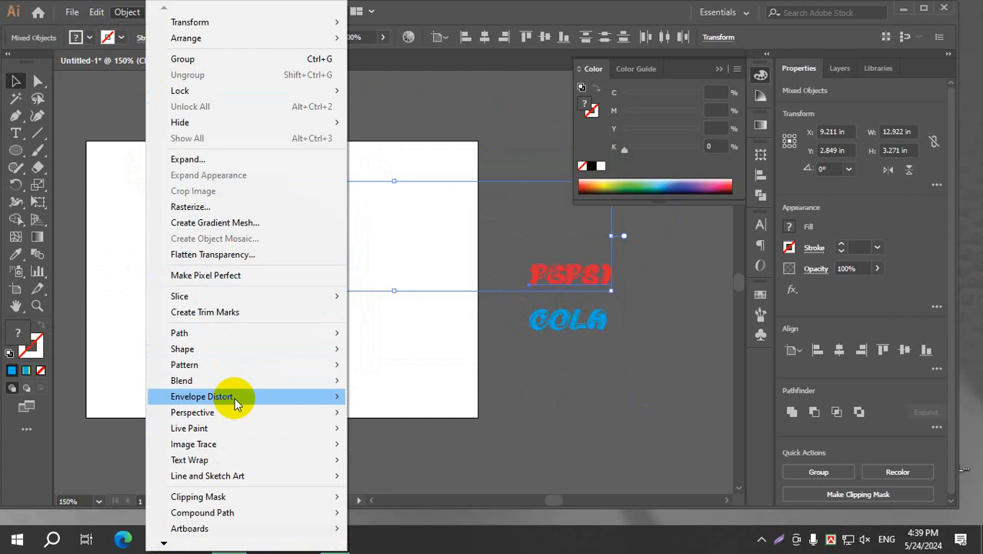
mouse_move(235, 400)
mouse_move(253, 385)
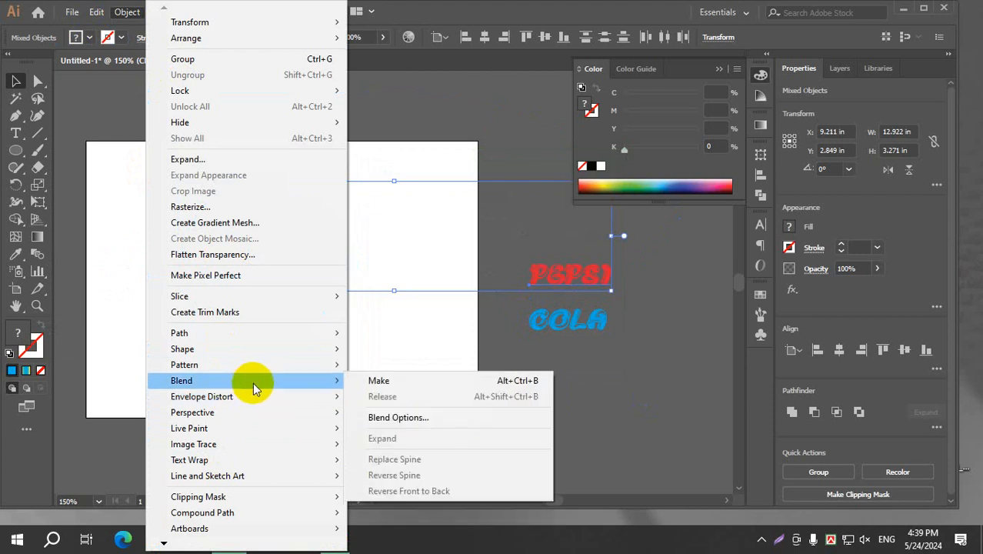
left_click(406, 384)
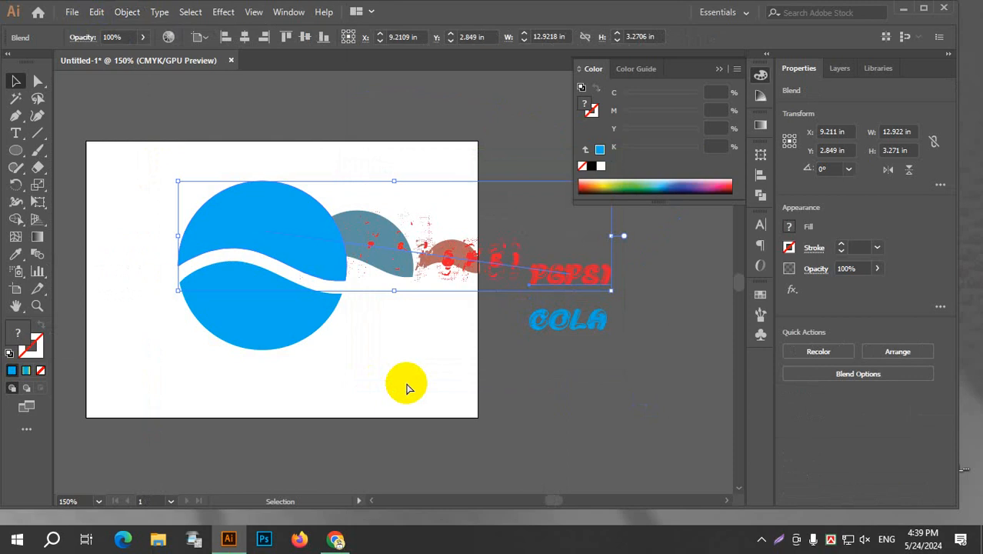
key("ctrl+z")
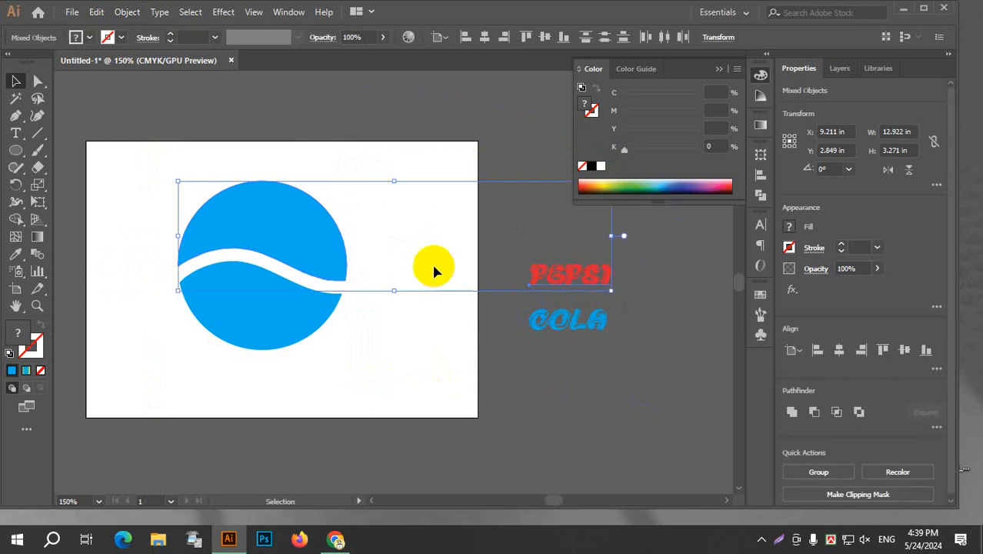
Envelope-distort the PEPSI text into the circle's upper piece using Make with Top Object.
left_click(125, 12)
mouse_move(220, 400)
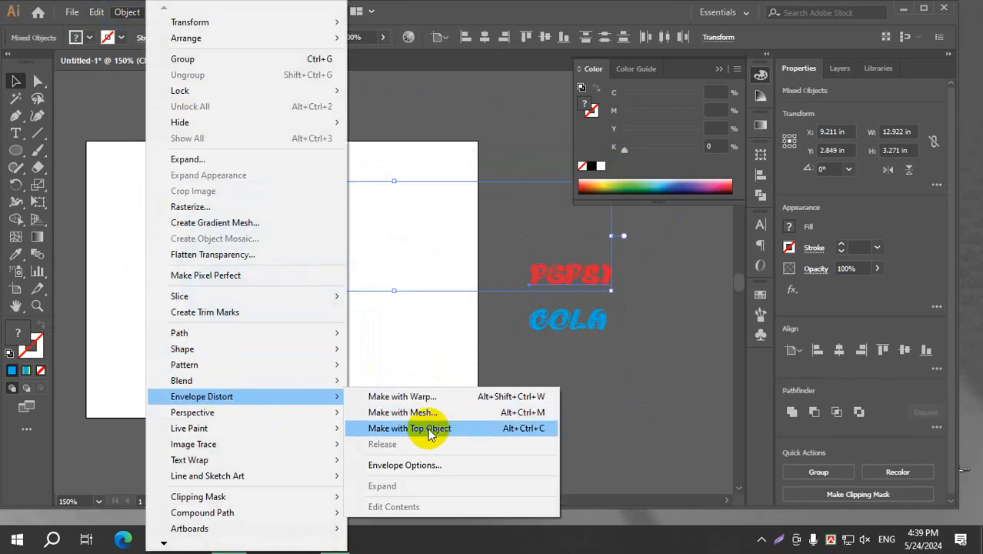
left_click(427, 427)
left_click(428, 178)
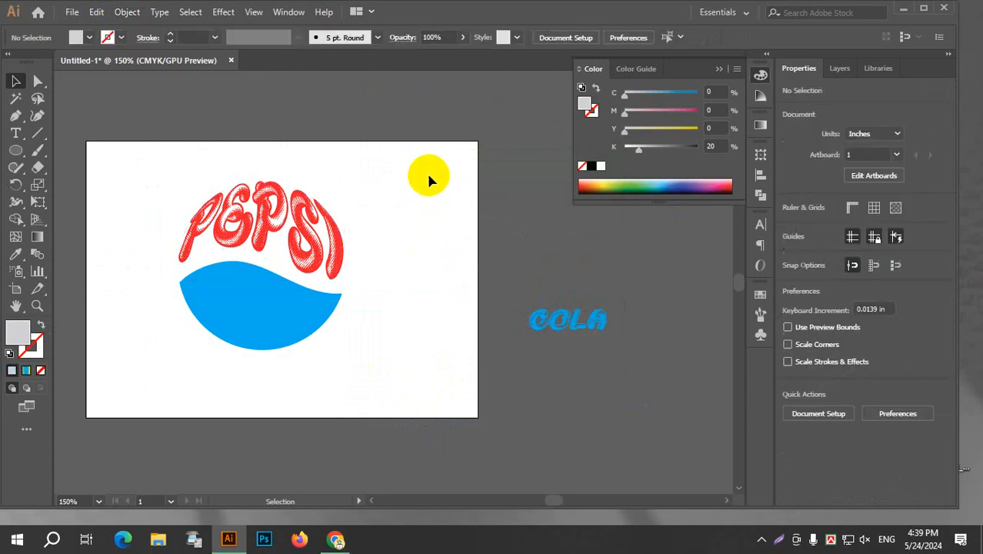
Envelope-distort the COLA text into the circle's lower piece using Make with Top Object.
left_click(263, 329)
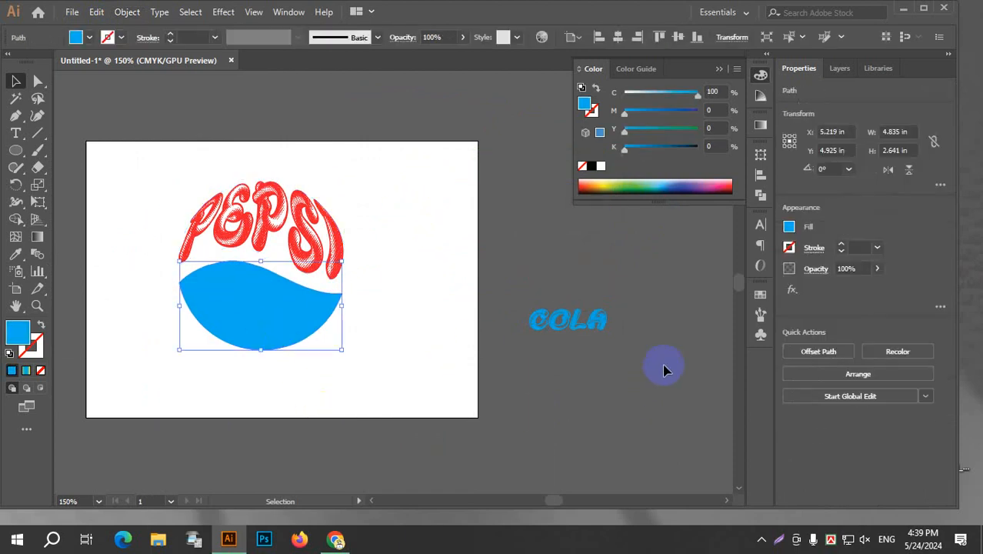
left_click(586, 323, "shift")
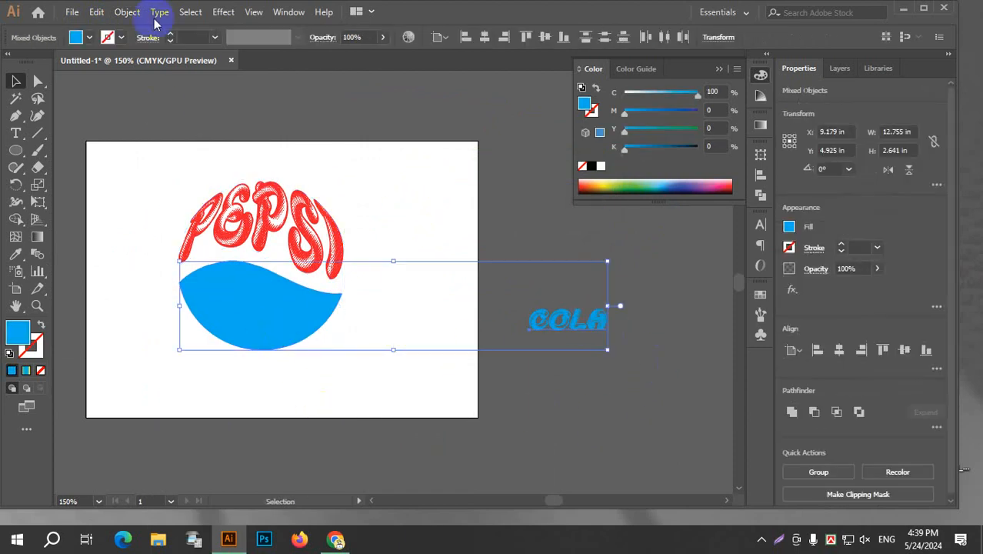
left_click(96, 12)
left_click(126, 24)
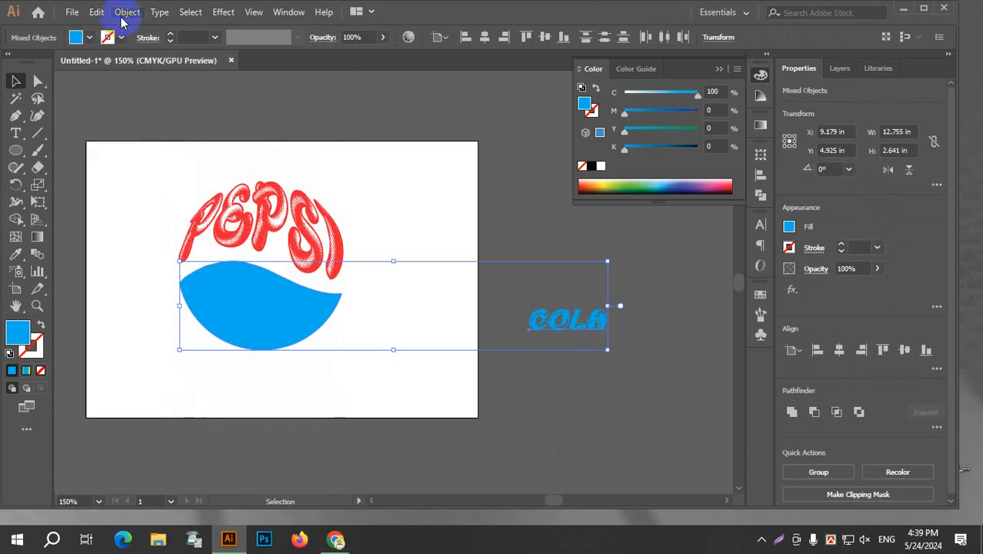
left_click(127, 12)
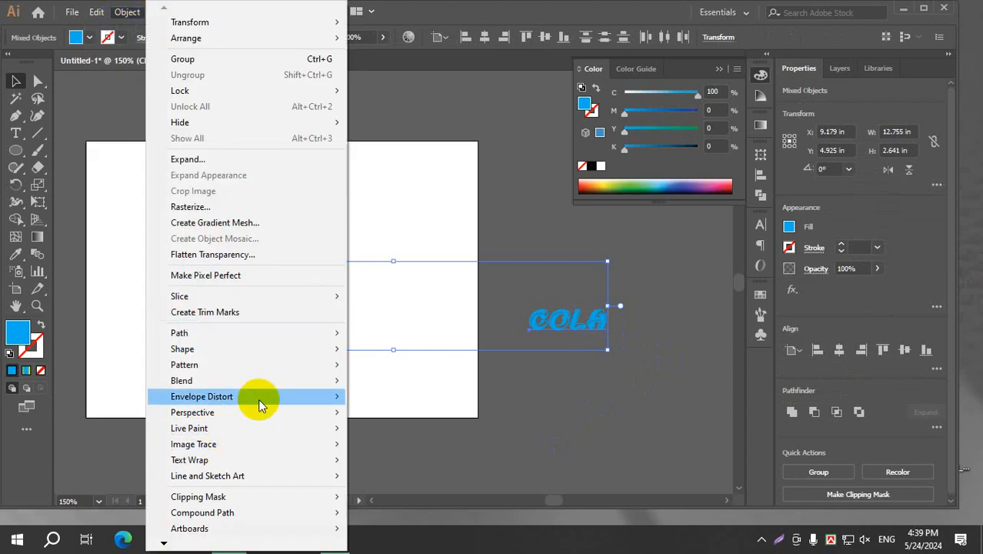
mouse_move(257, 399)
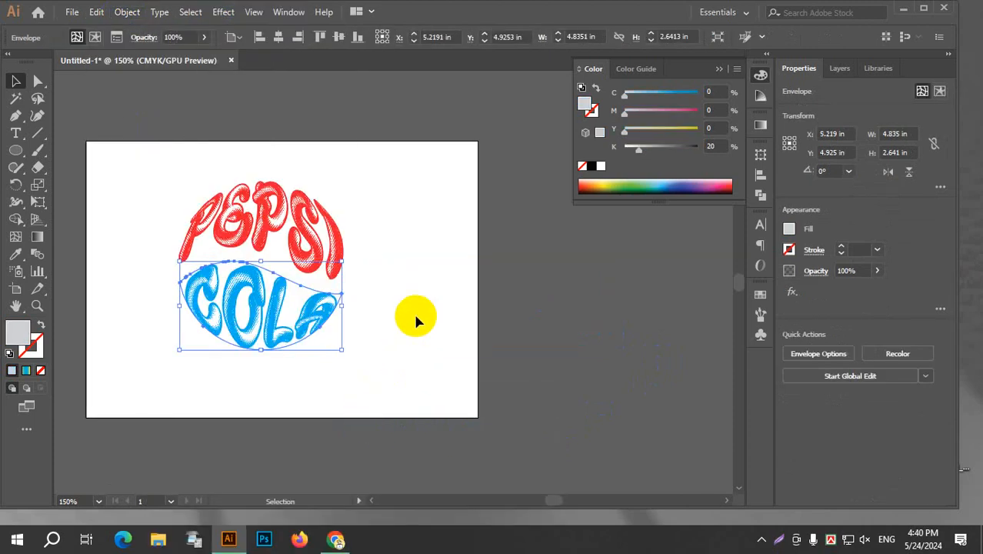
left_click(423, 298)
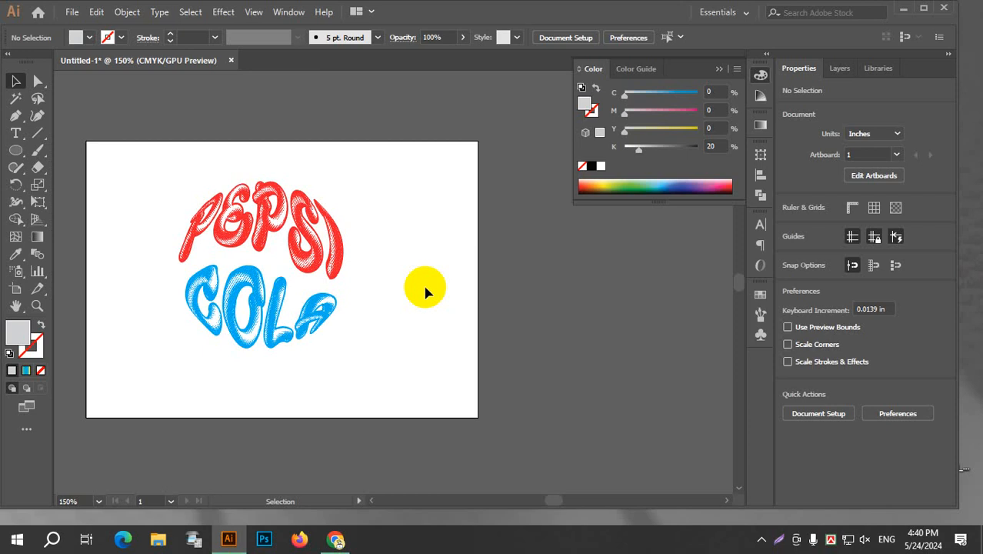
Undo the envelope distortions of the PEPSI and COLA texts and clear the selection.
key("a")
key("ctrl+z")
key("ctrl+z")
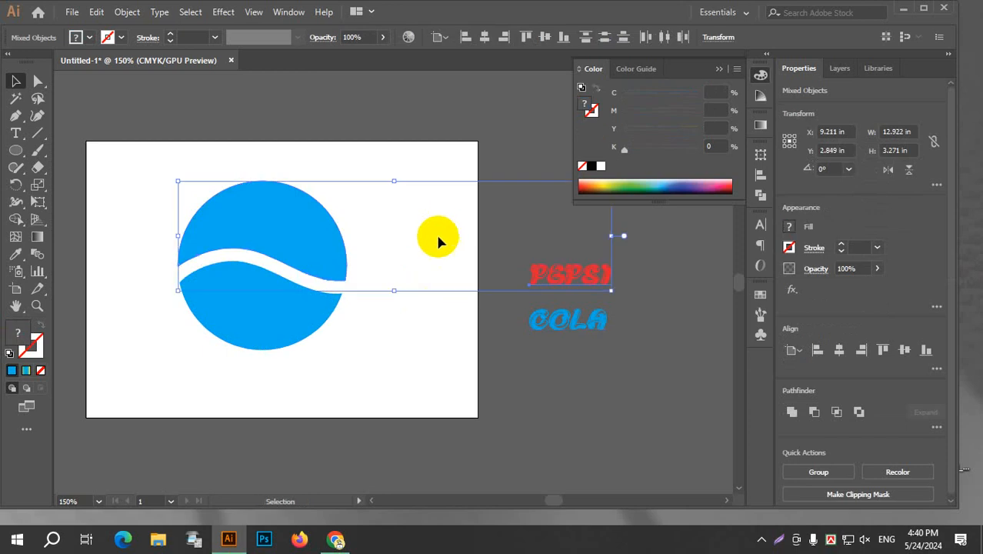
left_click(436, 238)
Duplicate both pieces of the split circle to the empty area below the COLA text, outside the artboard.
left_click(307, 228)
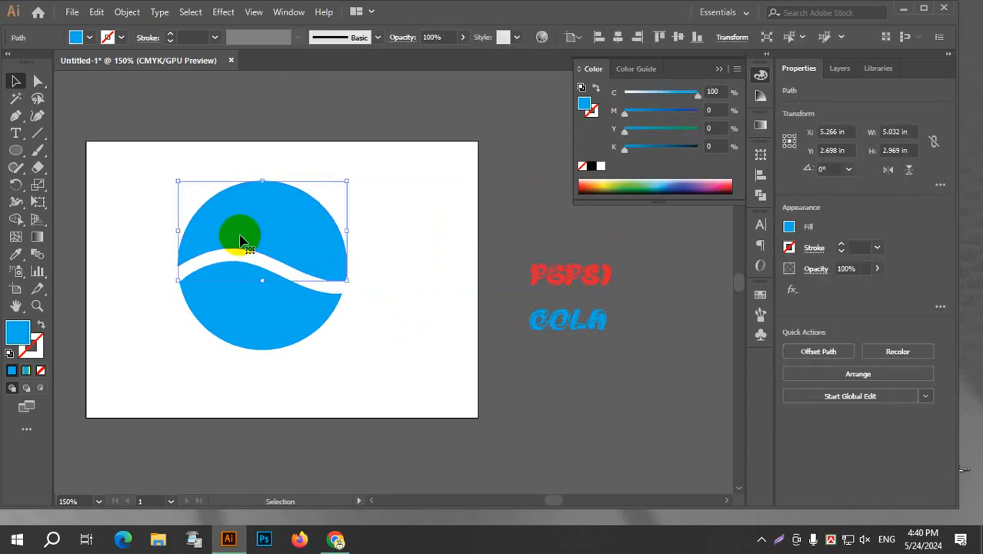
left_click_drag(172, 151, 350, 387)
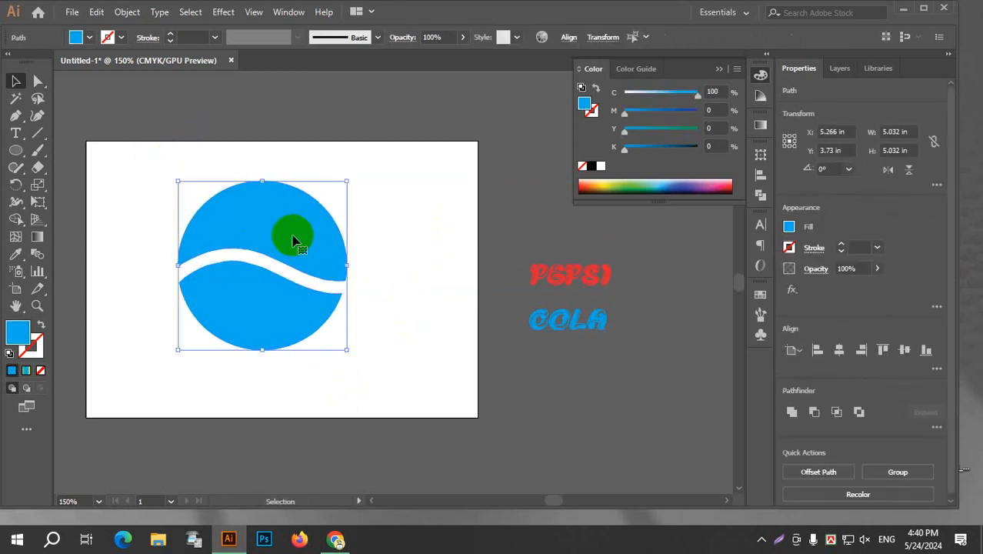
left_click_drag(293, 240, 622, 418)
Envelope-distort the PEPSI text into the artboard circle's upper piece using Make with Top Object.
left_click(331, 202)
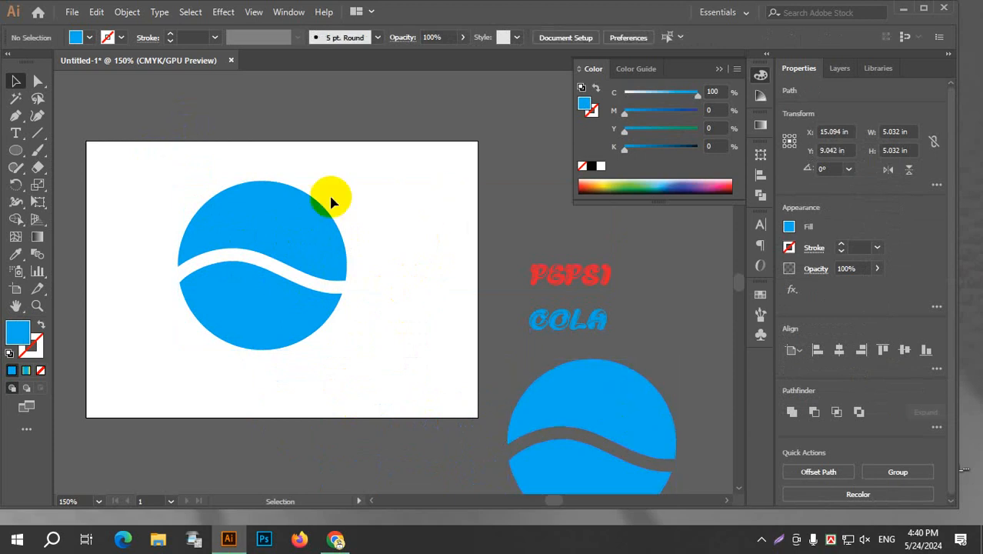
left_click(564, 275, "shift")
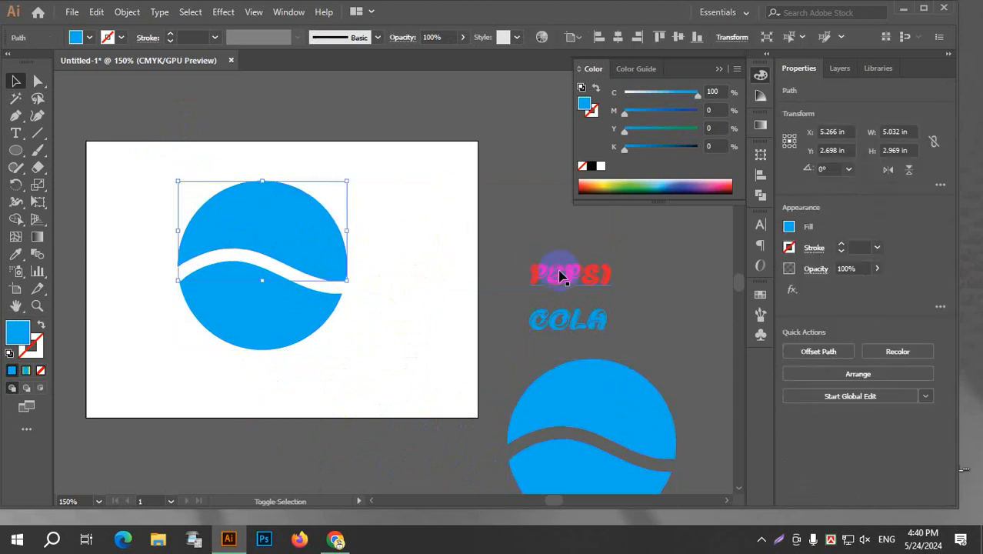
left_click(128, 14)
mouse_move(226, 397)
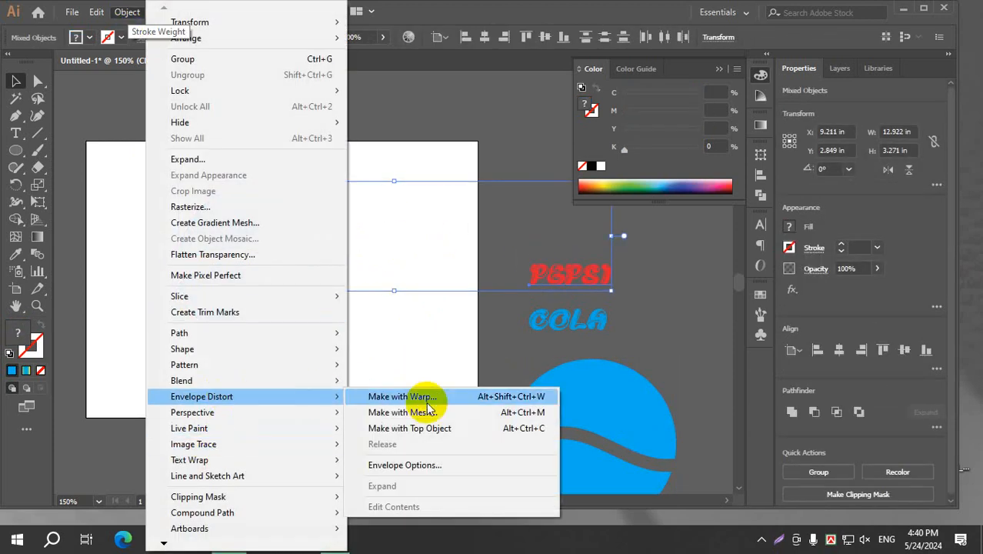
left_click(454, 432)
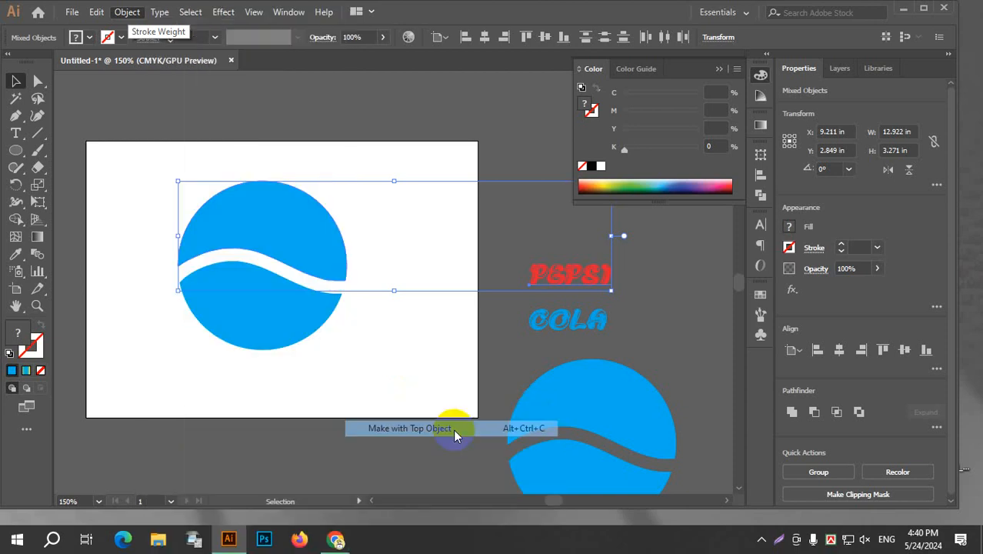
Move the spare upper circle piece onto the distorted PEPSI text, color it red and swap its fill to the stroke.
left_click(437, 328)
left_click_drag(621, 417, 294, 239)
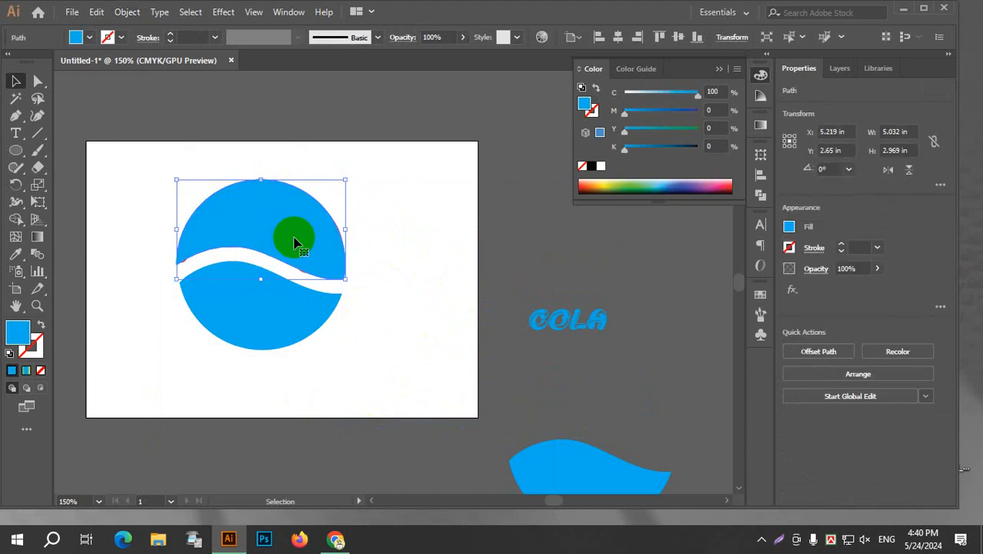
left_click(90, 39)
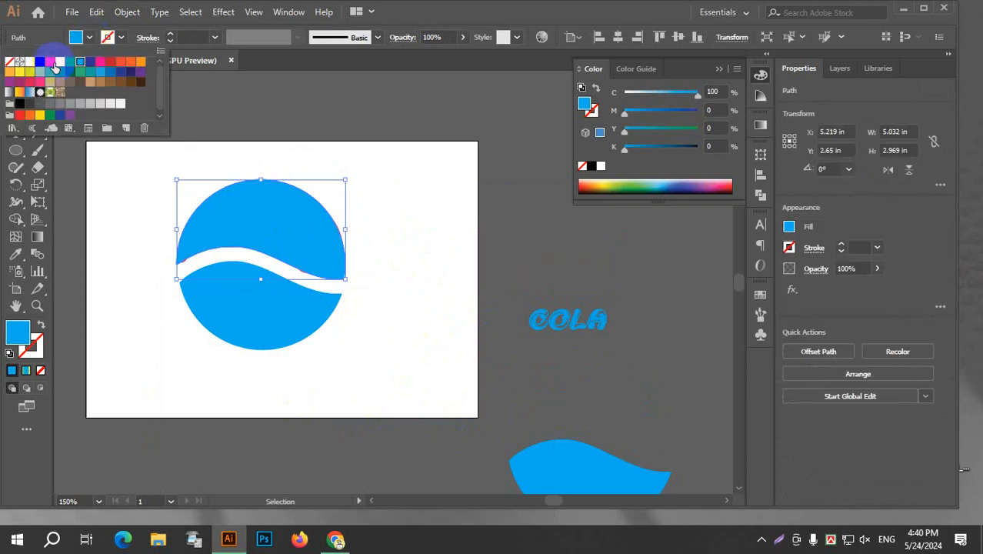
left_click(50, 69)
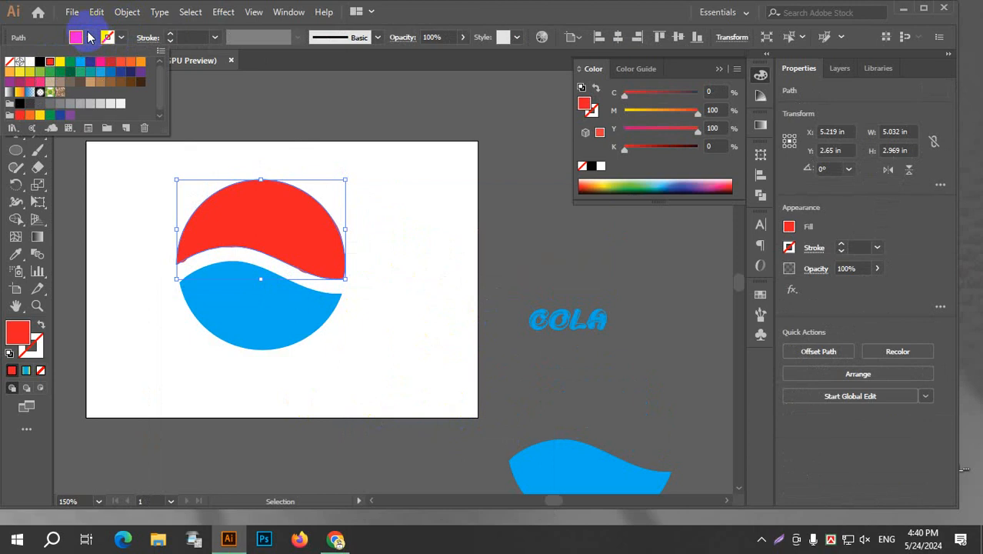
left_click(38, 326)
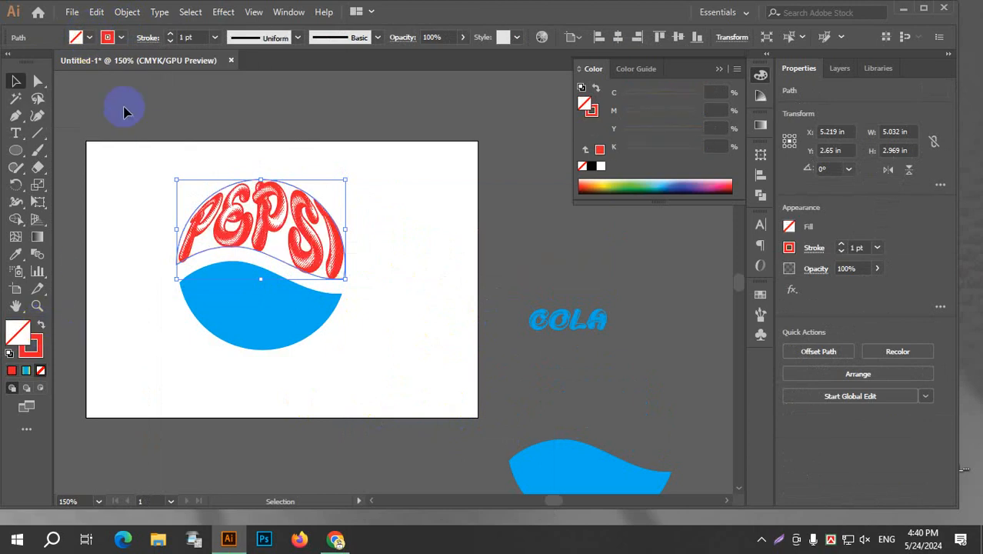
Set the stroke weight of the red outline around PEPSI to 3 pt and deselect it.
left_click(170, 35)
left_click(170, 40)
left_click(170, 41)
left_click(170, 41)
left_click(170, 41)
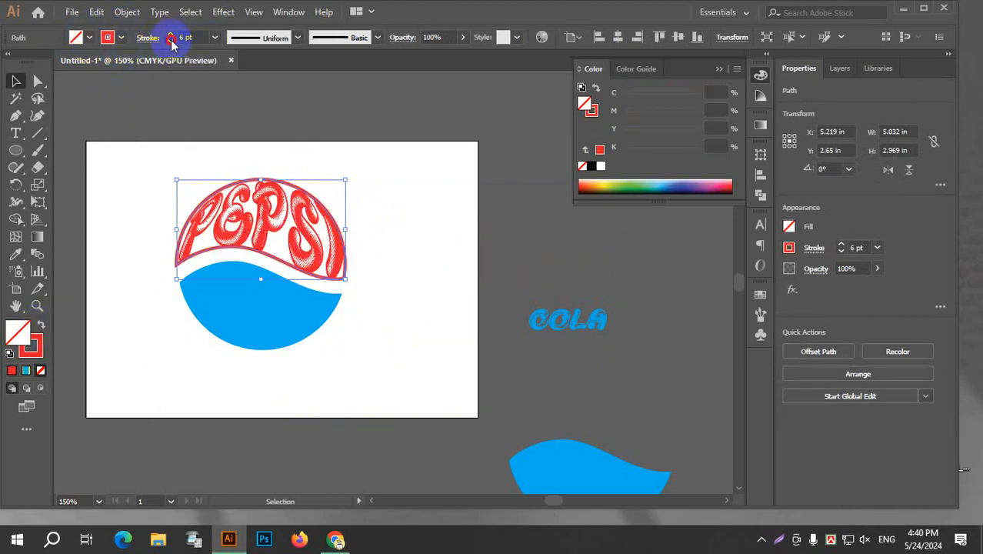
left_click(170, 41)
left_click(170, 41)
left_click(170, 41)
left_click(427, 201)
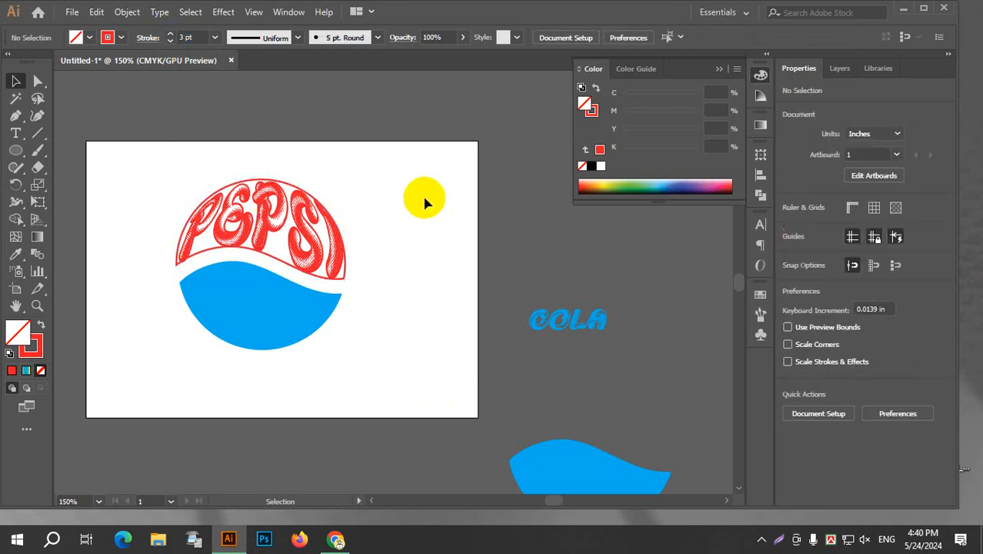
Envelope-distort the COLA text into the artboard circle's lower piece using Make with Top Object.
left_click(293, 319)
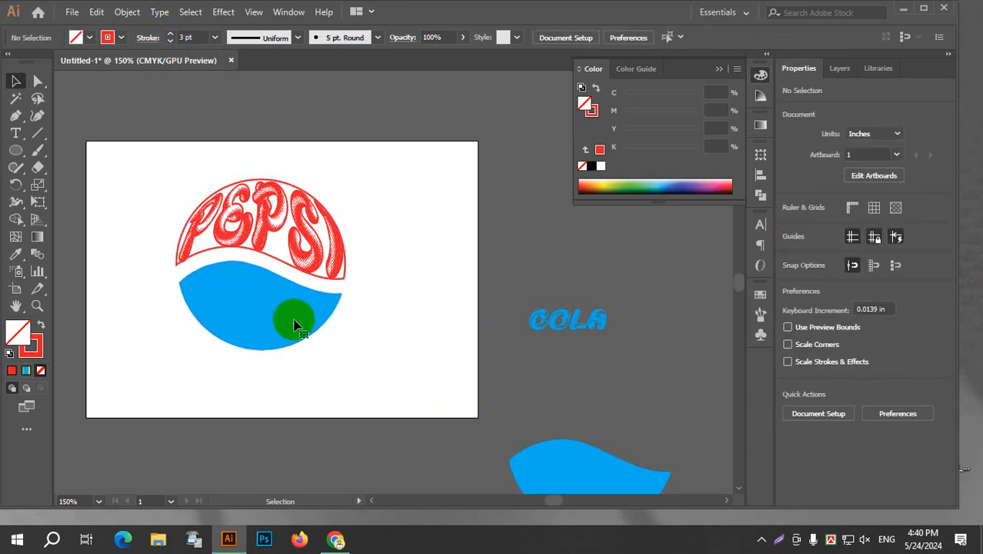
left_click(562, 329, "shift")
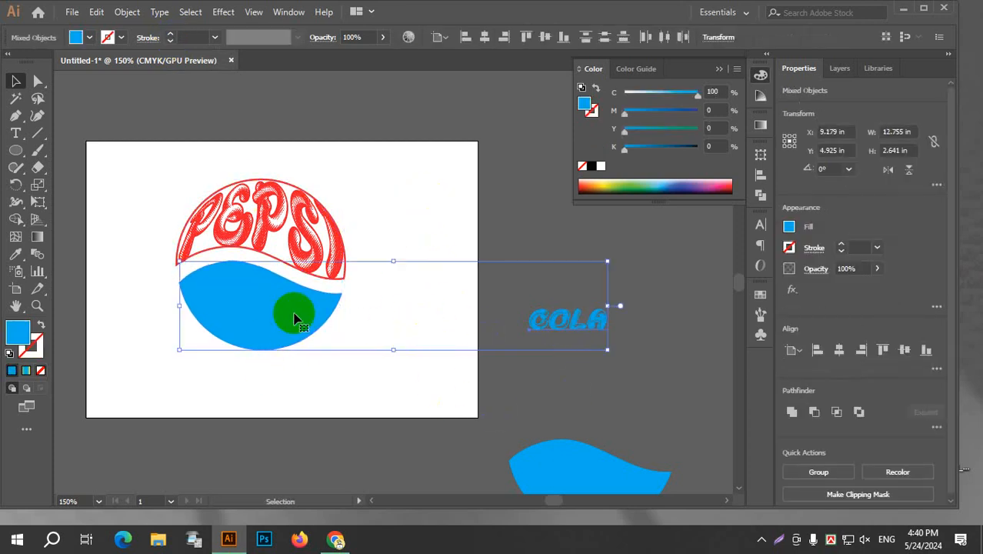
left_click(128, 17)
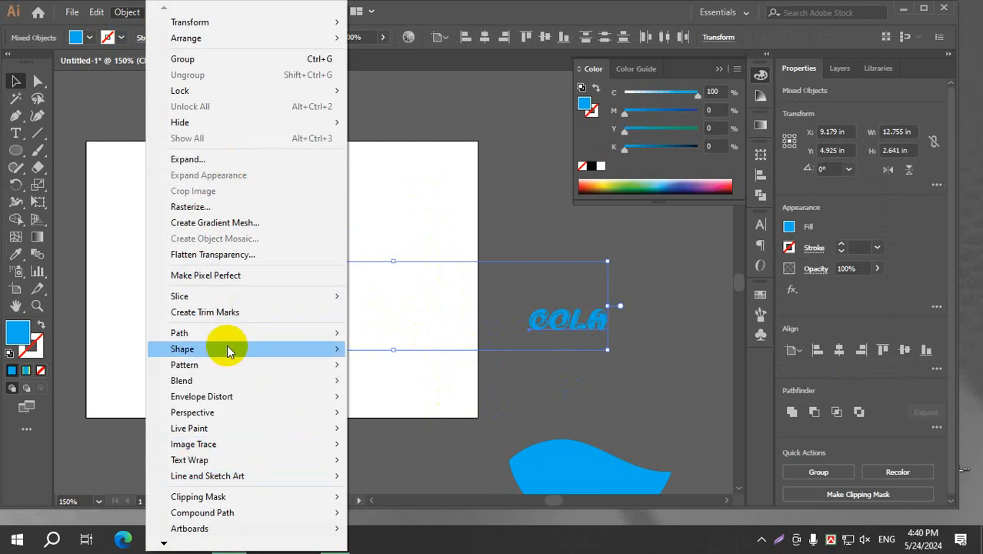
mouse_move(253, 397)
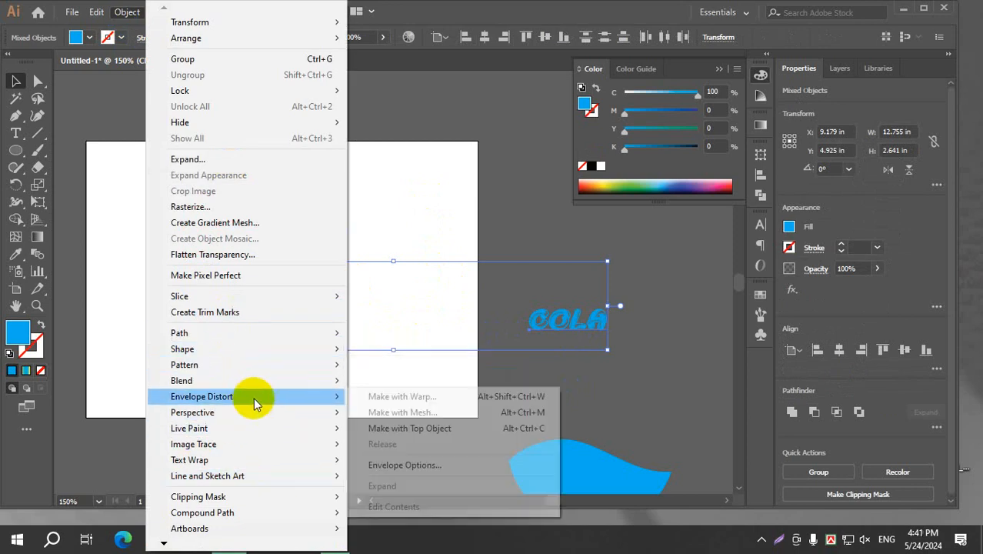
left_click(457, 429)
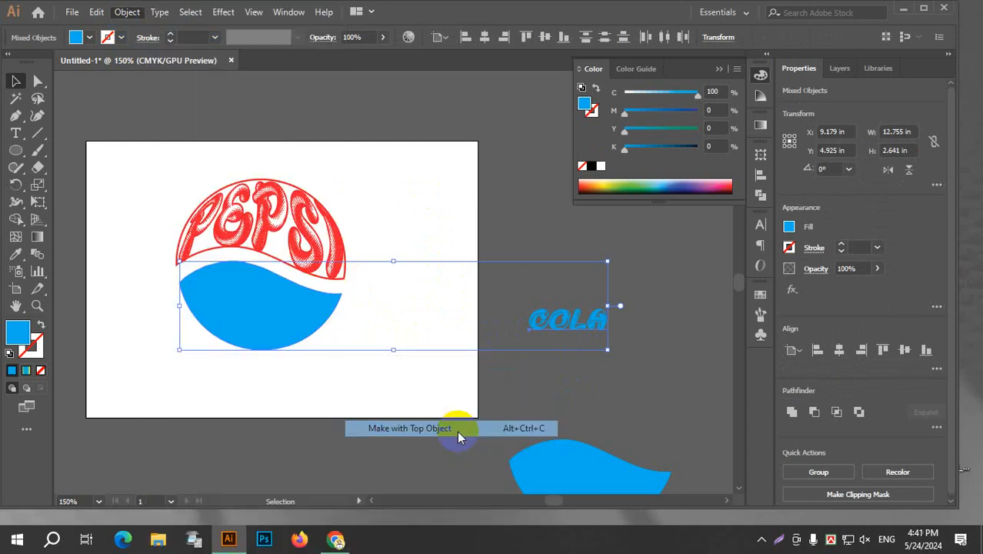
Move the spare lower circle piece onto the distorted COLA text and turn its blue fill into a 5 pt stroke.
left_click(429, 339)
left_click_drag(592, 478, 270, 303)
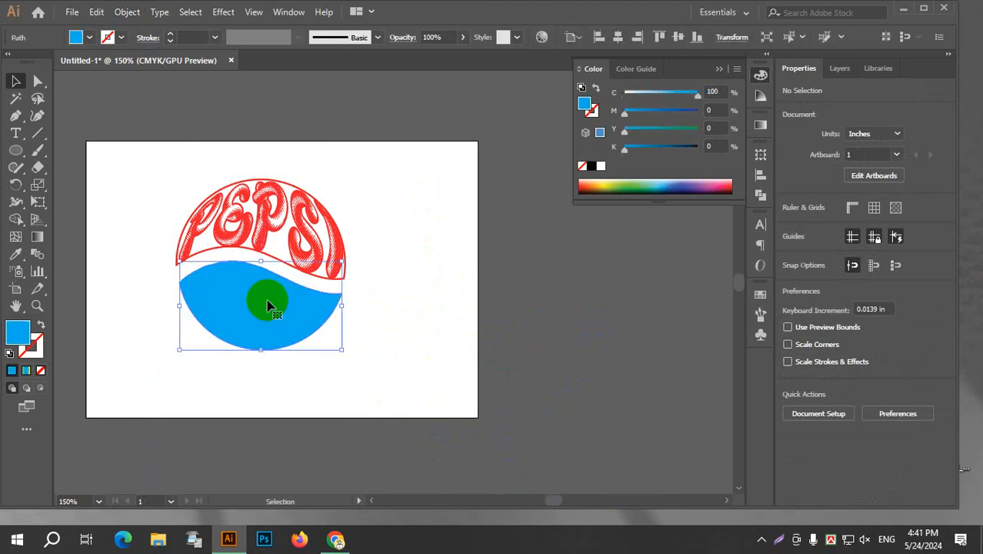
left_click(40, 325)
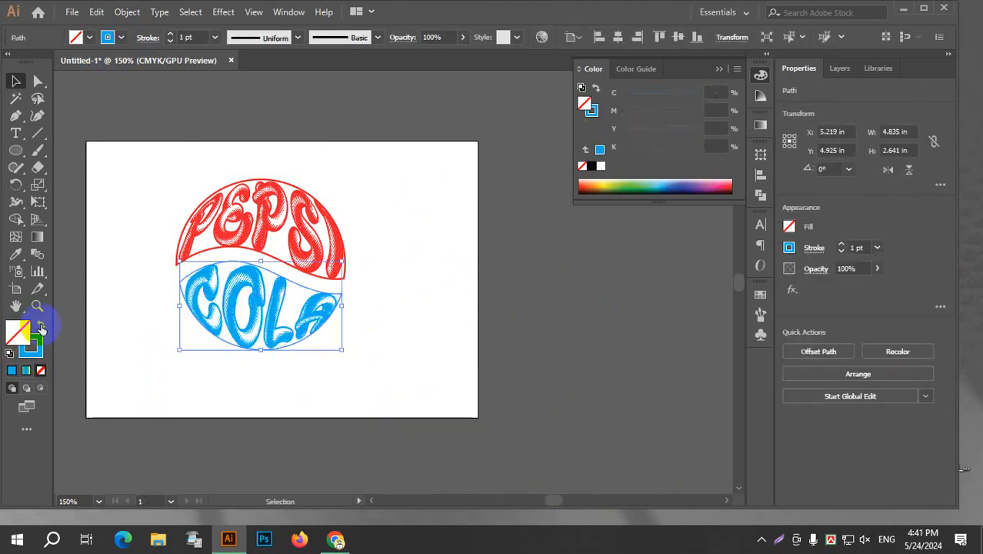
left_click(170, 34)
left_click(170, 34)
left_click(171, 35)
left_click(171, 34)
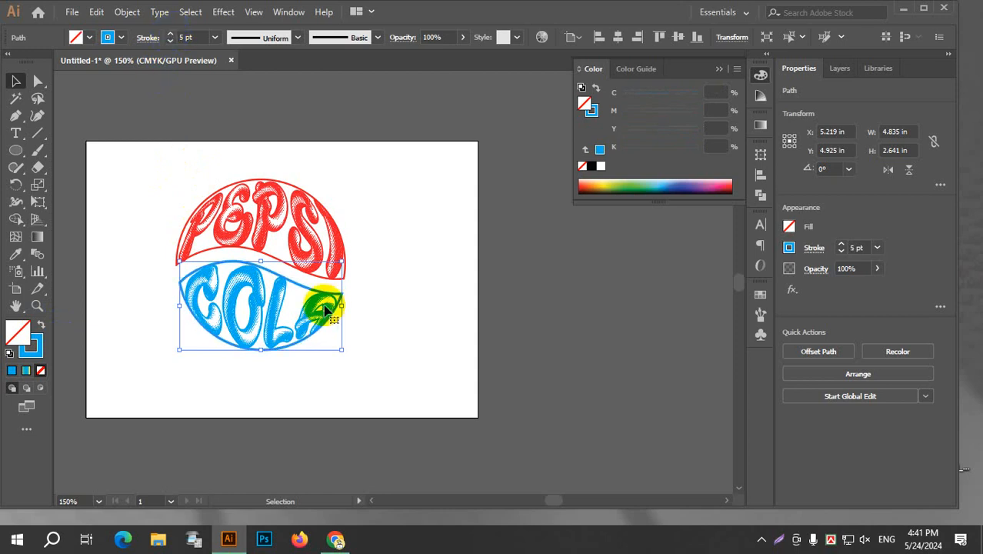
left_click(450, 290)
left_click_drag(191, 156, 429, 437)
left_click(427, 286)
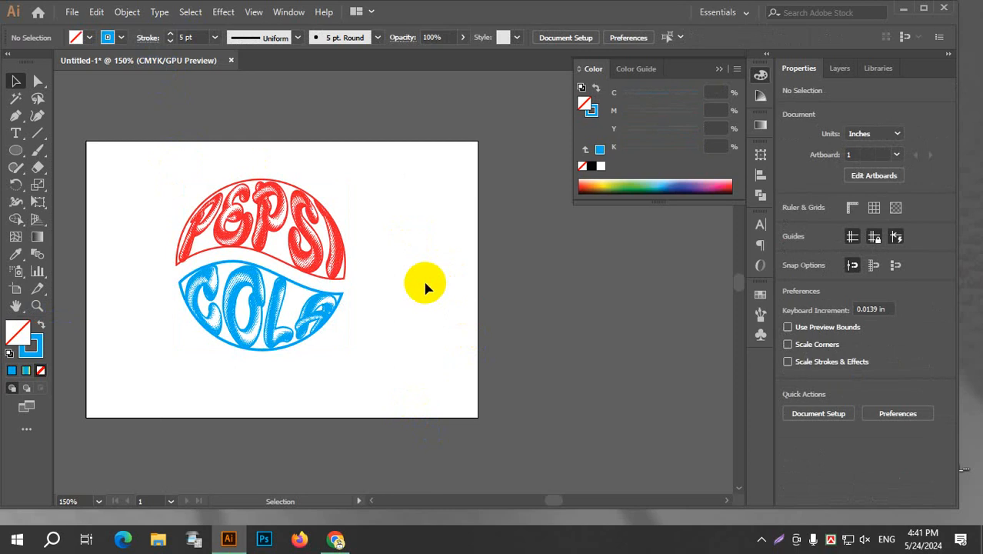
left_click(127, 11)
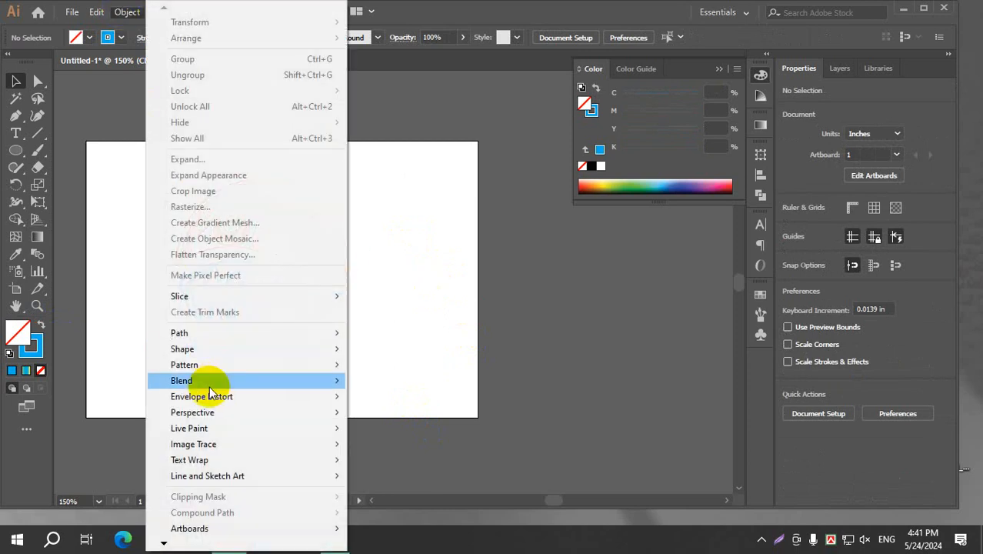
mouse_move(246, 396)
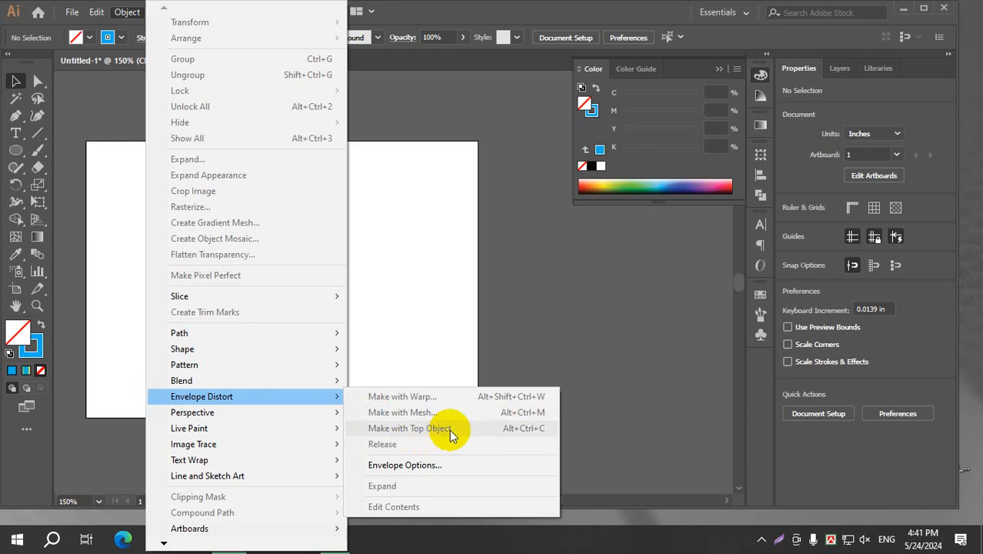
left_click(414, 244)
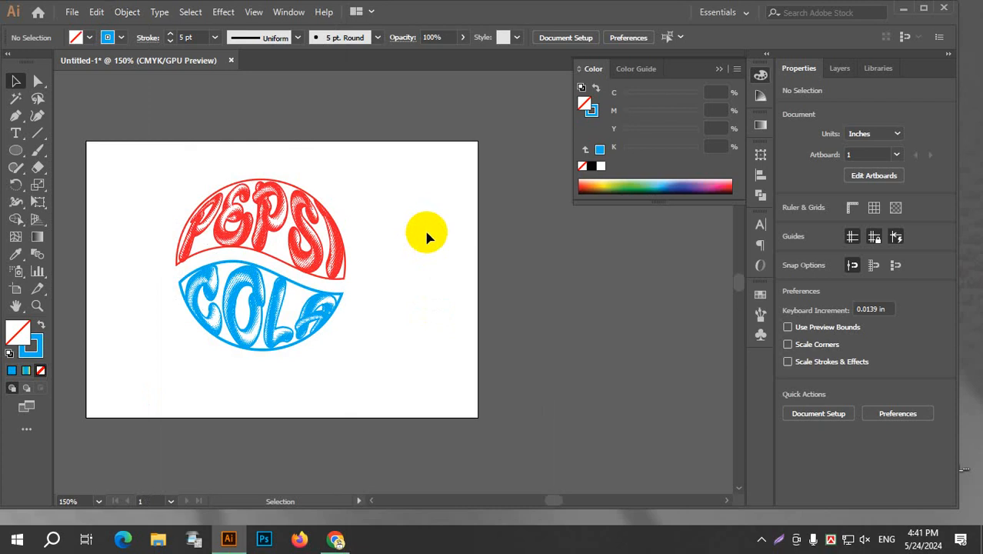
left_click_drag(147, 164, 431, 373)
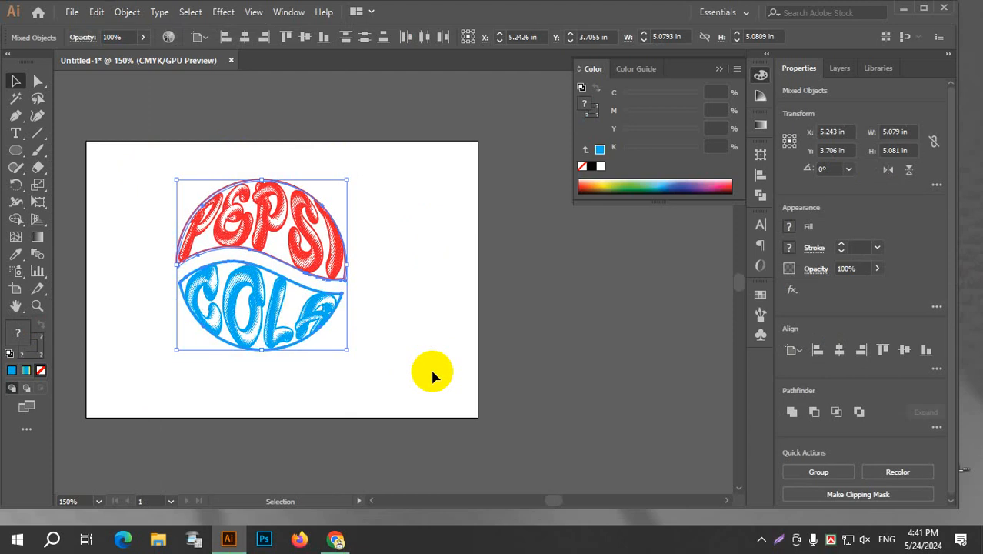
left_click(395, 249)
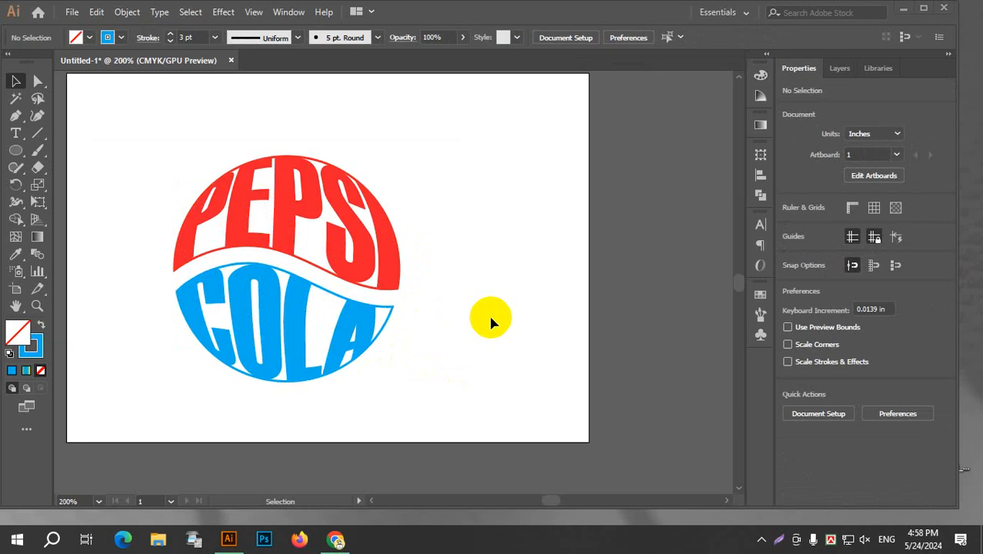
Undo the solid PEPSI COLA logo's outlines and envelope distortions back to the plain split circle and separate texts.
key("a")
left_click(492, 319)
key("ctrl+z")
key("ctrl+z")
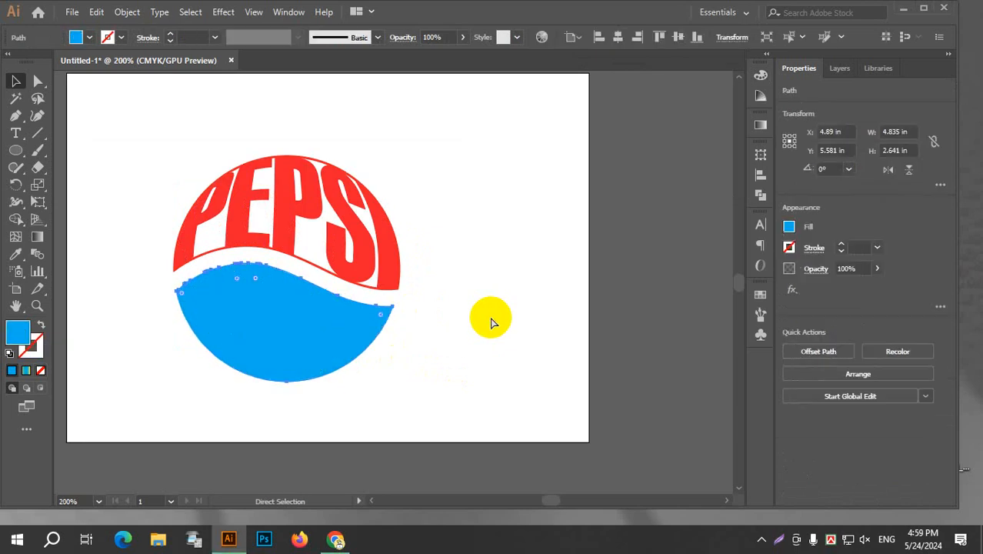
key("ctrl+z")
key("ctrl+z")
key("ctrl+z")
key("ctrl+z")
key("ctrl+z")
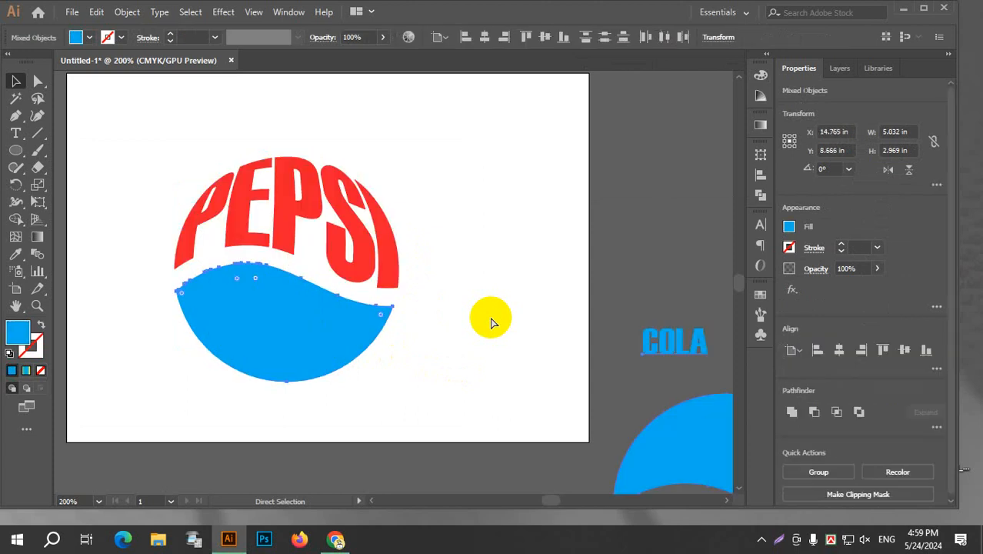
key("ctrl+z")
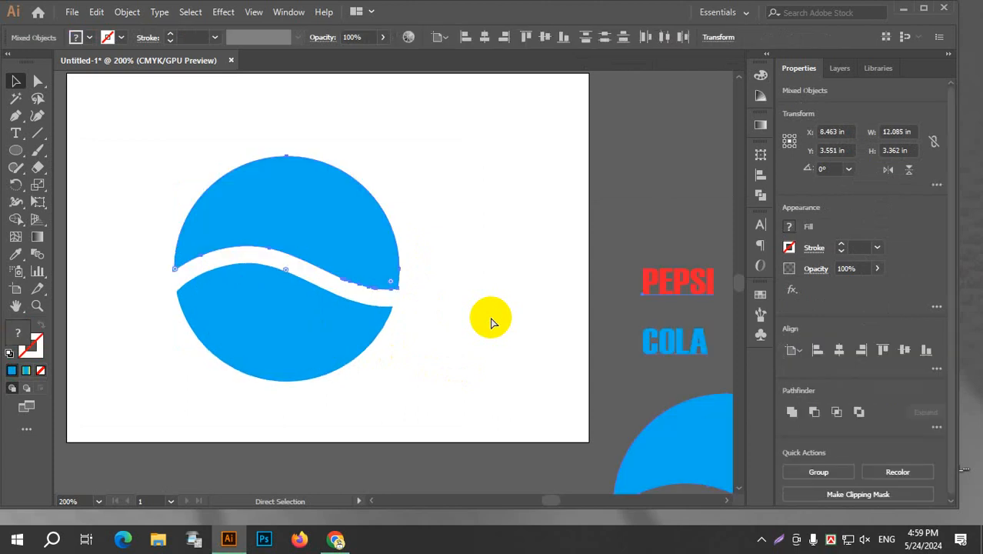
Redo the undone envelope distortions and outlines of the PEPSI COLA logo, up to the 3 pt blue outline around COLA.
left_click(94, 13)
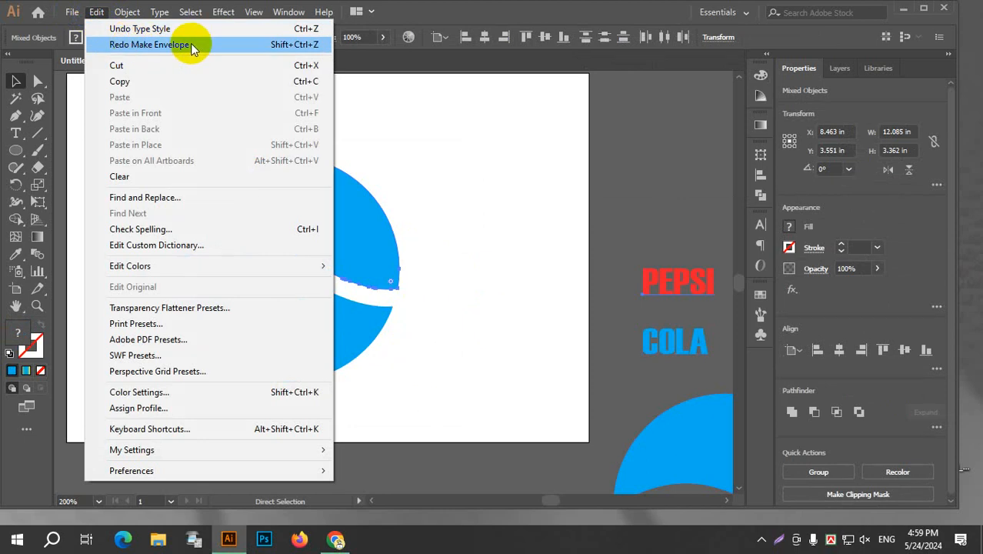
left_click(288, 11)
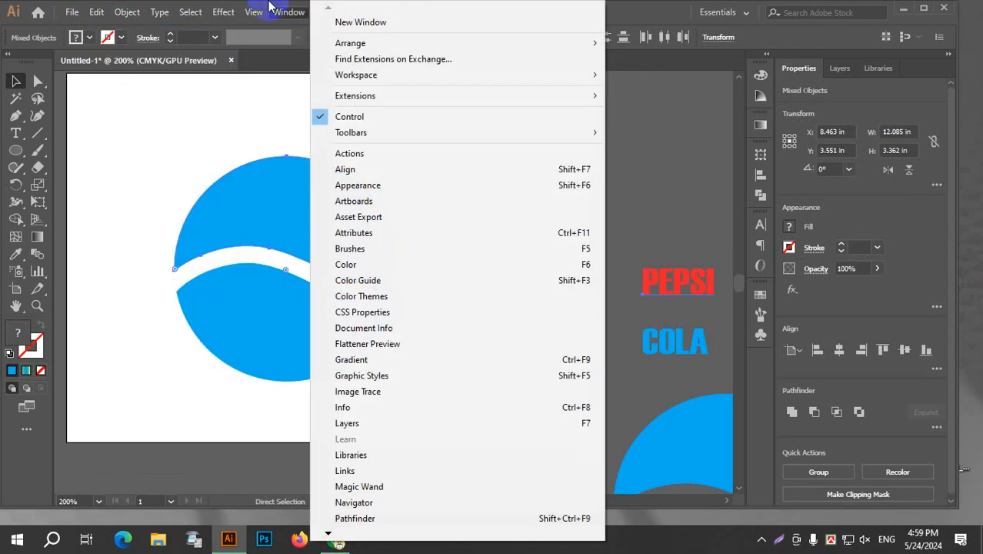
left_click(648, 7)
key("ctrl+shift+z")
key("ctrl+shift+z")
key("ctrl+shift+z")
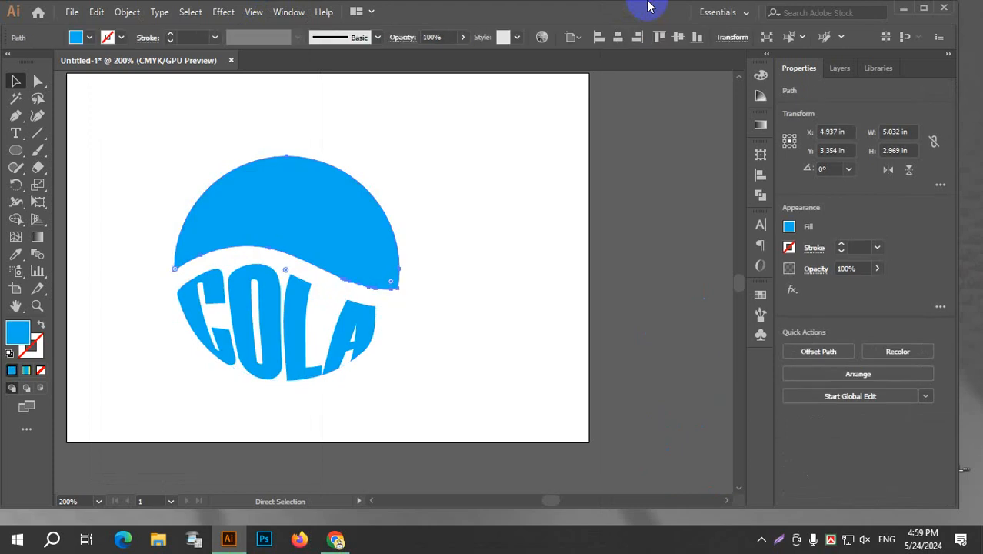
key("ctrl+shift+z")
key("ctrl+shift+z")
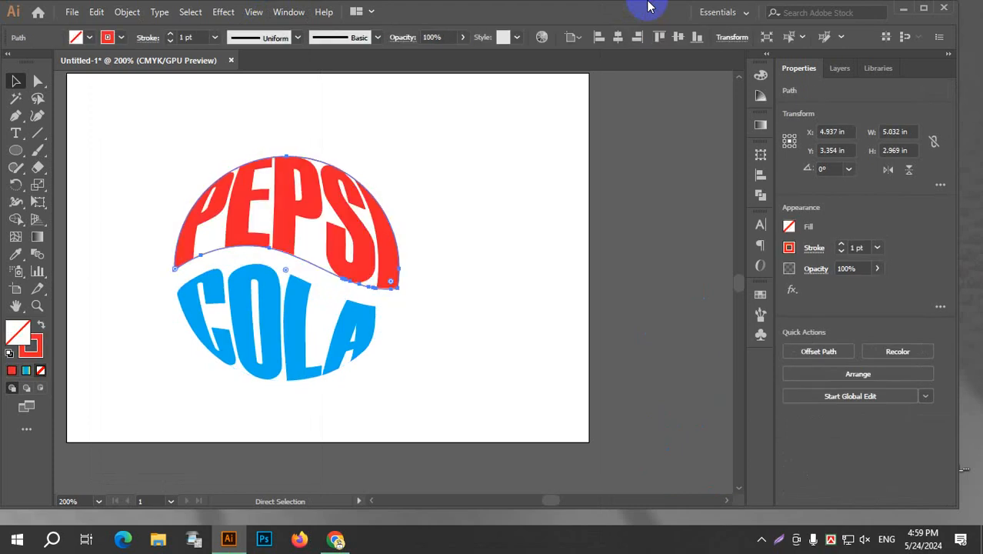
key("ctrl+shift+z")
key("ctrl+shift+z")
key("ctrl+shift+z")
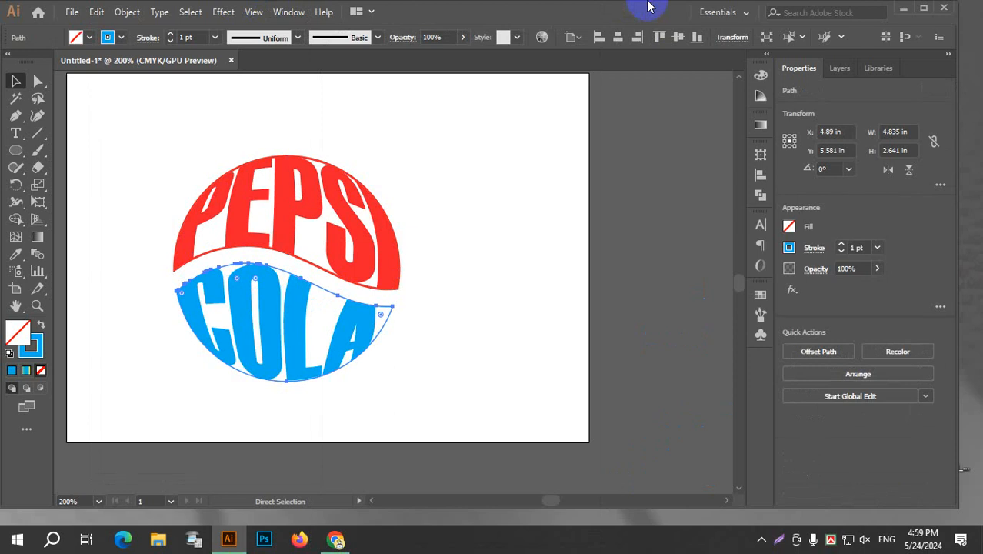
key("ctrl+shift+z")
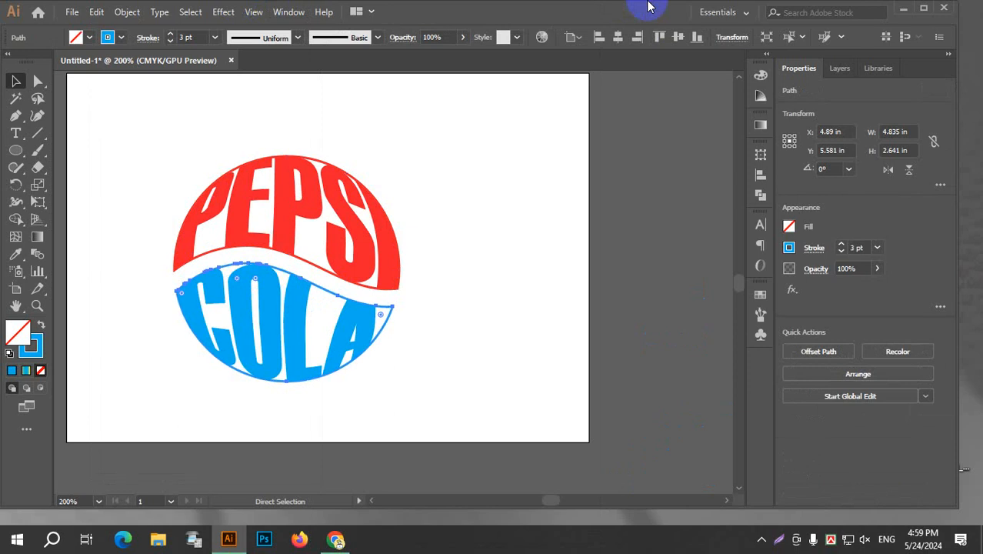
Move the finished PEPSI COLA logo off the artboard to its right side, leaving the artboard empty.
key("v")
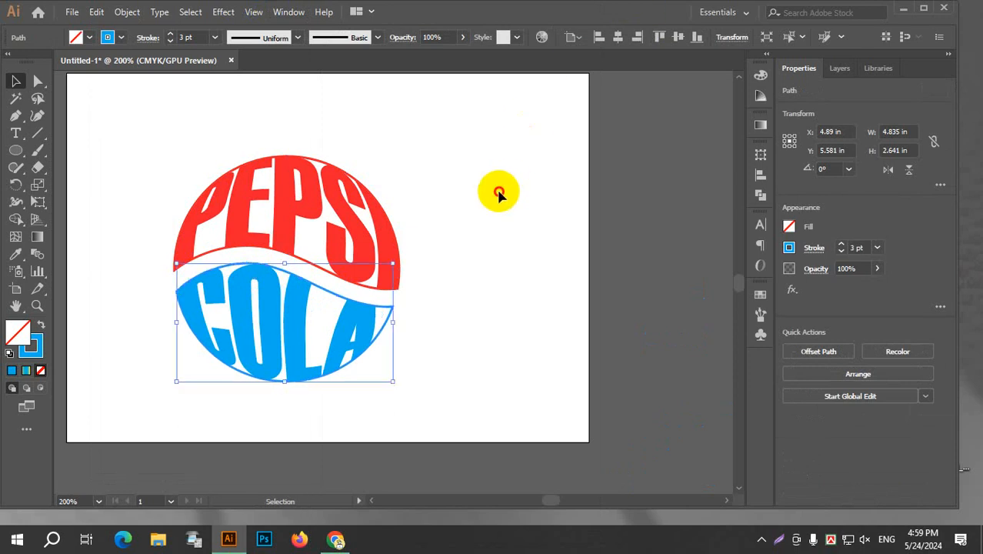
left_click(498, 194)
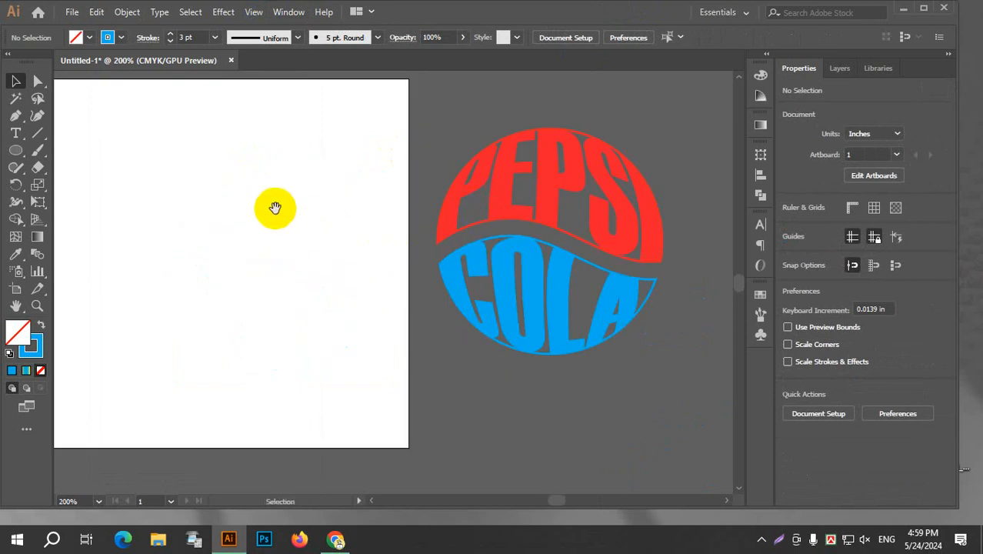
left_click_drag(349, 243, 459, 206)
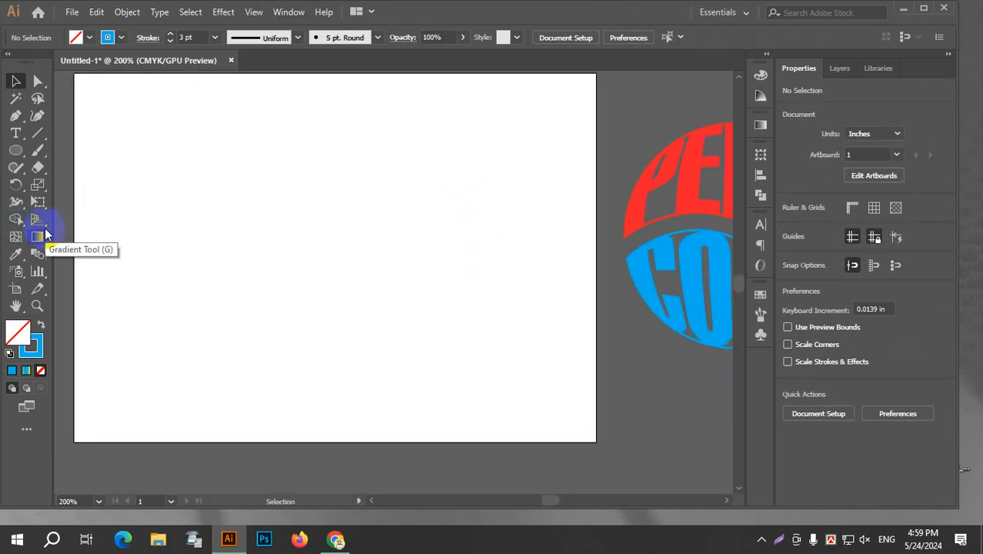
Activate the Symbol Sprayer tool.
left_click(20, 273)
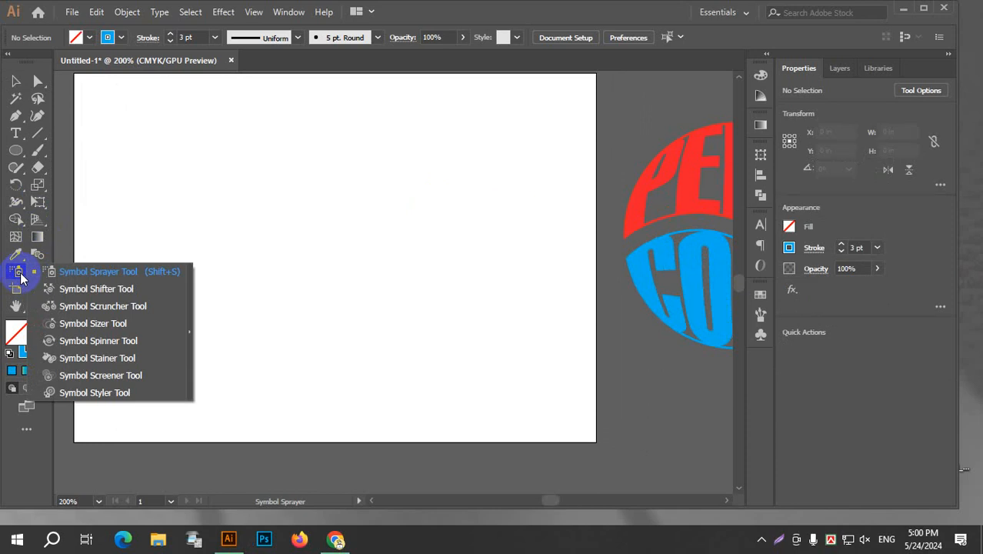
left_click(114, 271)
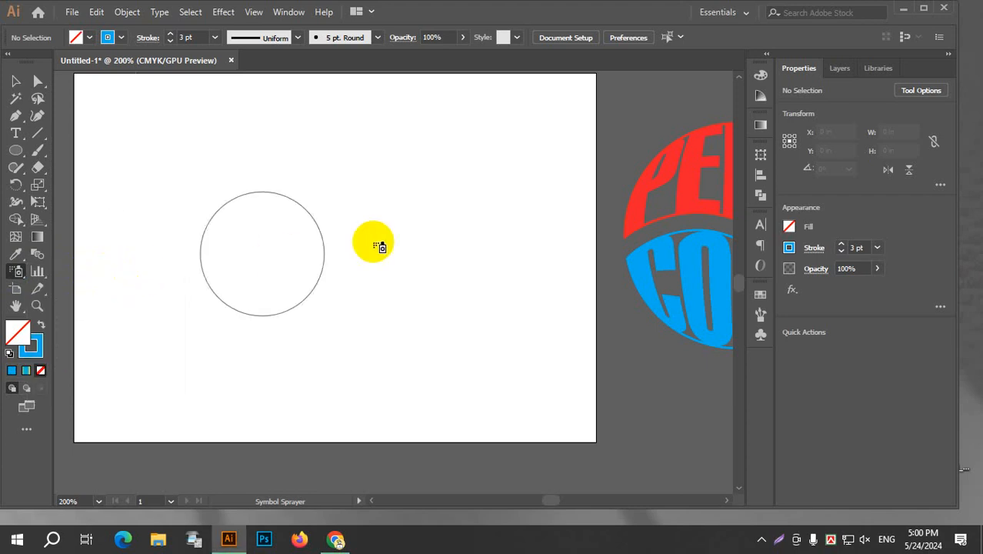
left_click(516, 37)
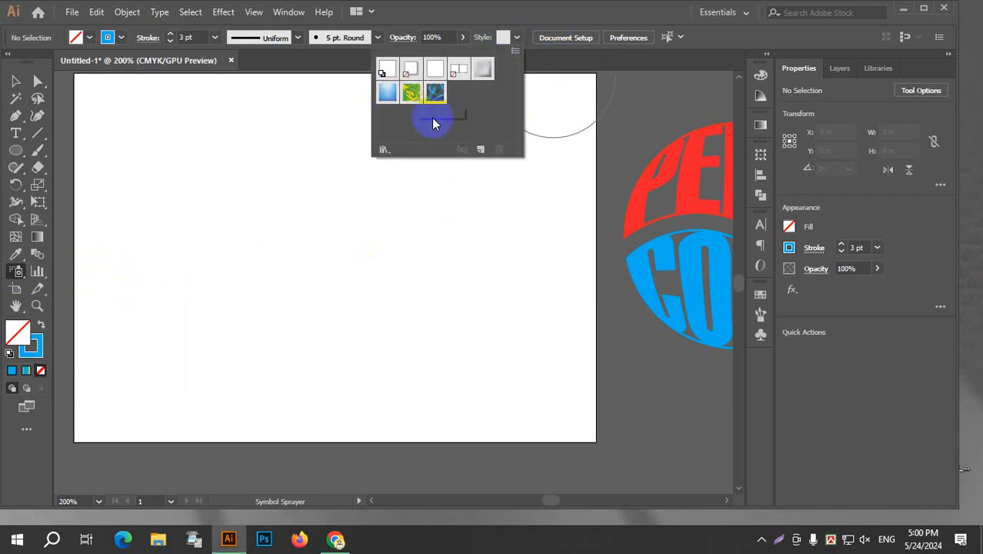
left_click(385, 149)
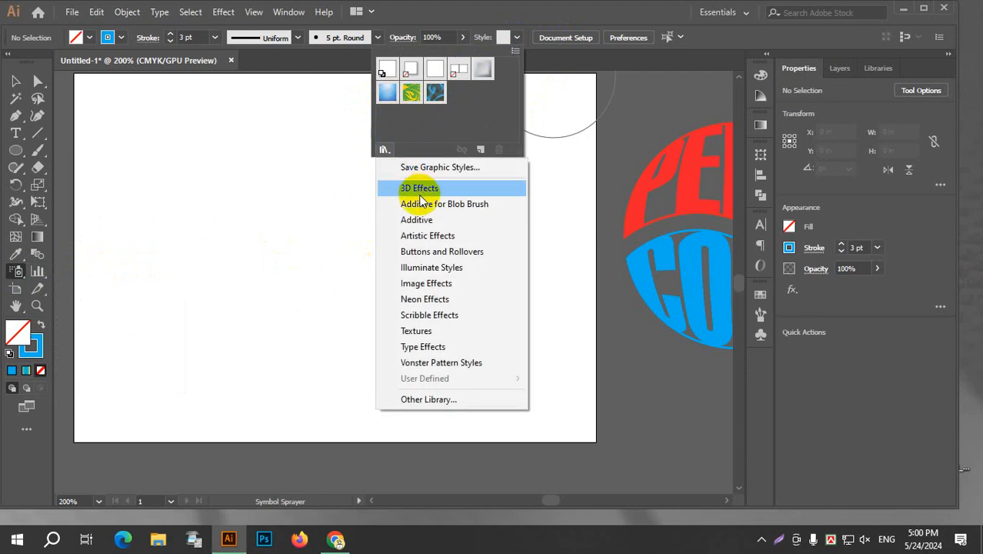
left_click(427, 268)
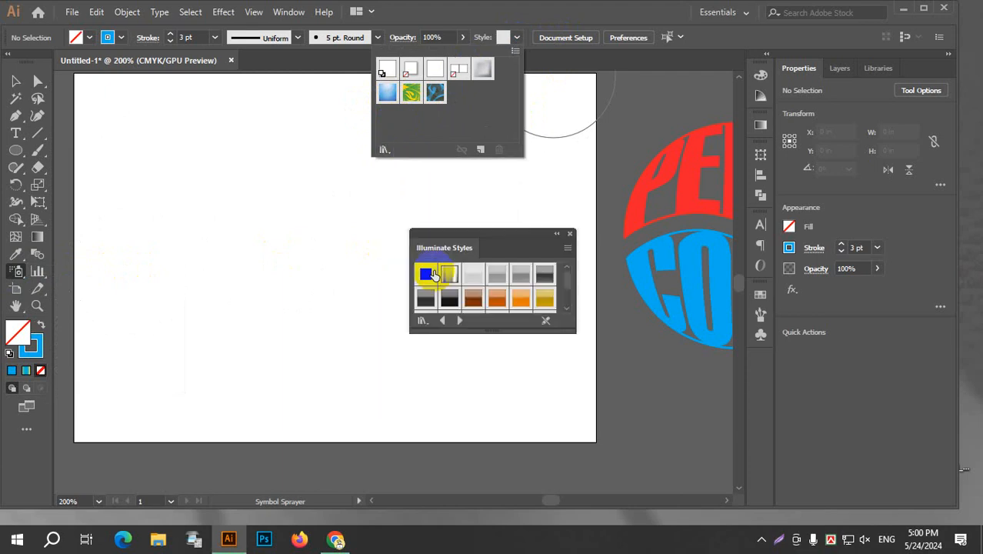
left_click(568, 239)
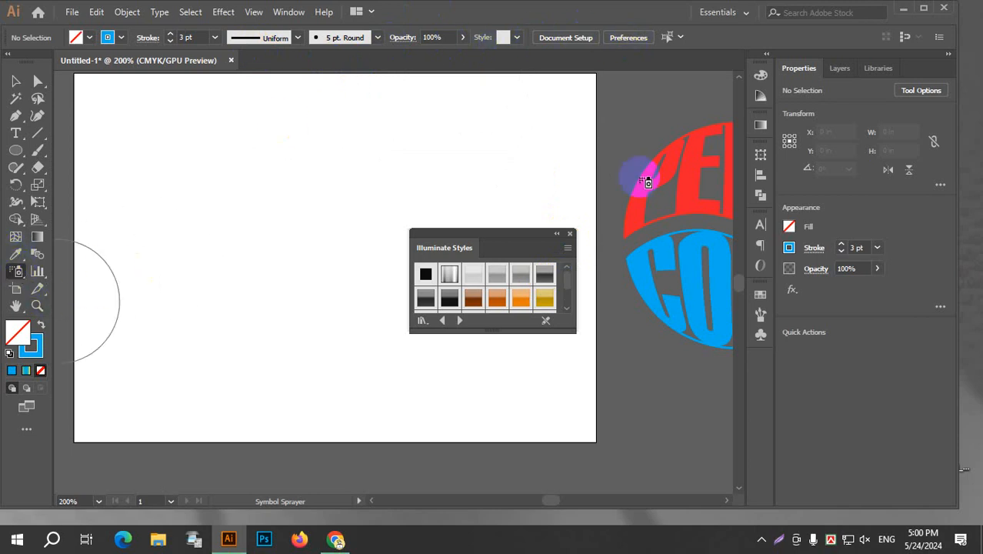
Spray the orange flower symbol across the upper half of the artboard and close the Illuminate Styles library.
left_click(763, 339)
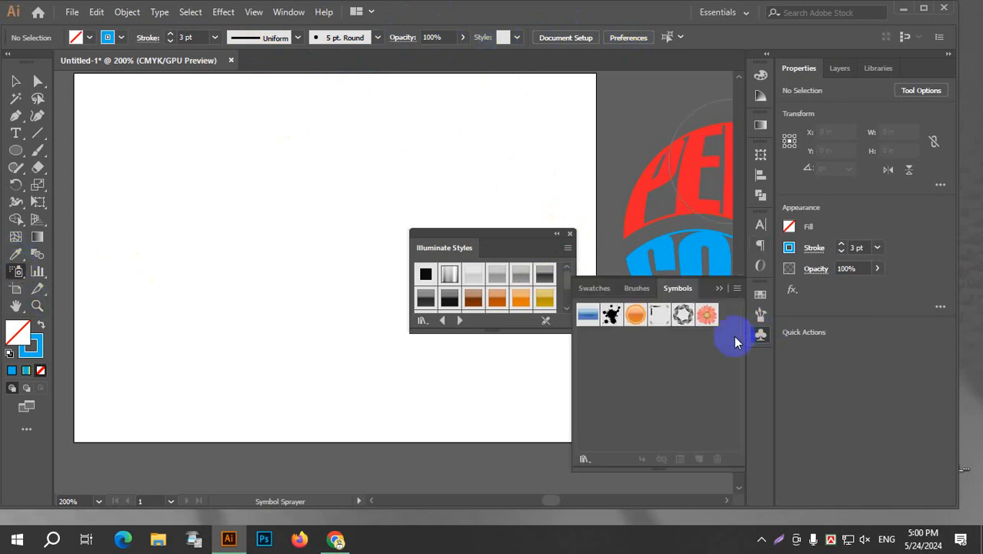
left_click(708, 317)
left_click(760, 339)
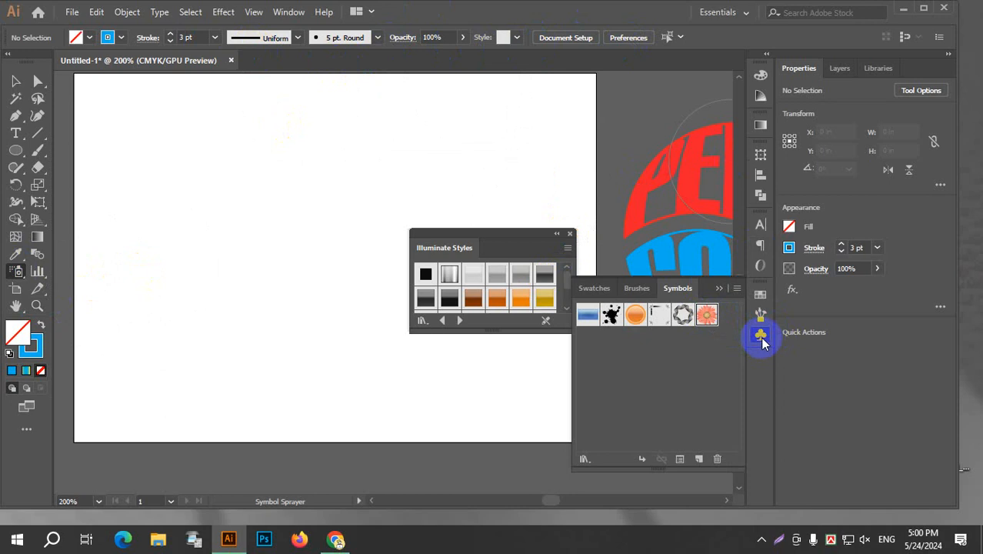
mouse_move(146, 160)
left_mouse_down()
mouse_move(258, 202)
mouse_move(328, 180)
mouse_move(381, 148)
mouse_move(288, 150)
mouse_move(192, 175)
mouse_move(163, 152)
mouse_move(377, 119)
mouse_move(520, 129)
mouse_move(495, 158)
mouse_move(257, 257)
left_mouse_up()
left_click(570, 233)
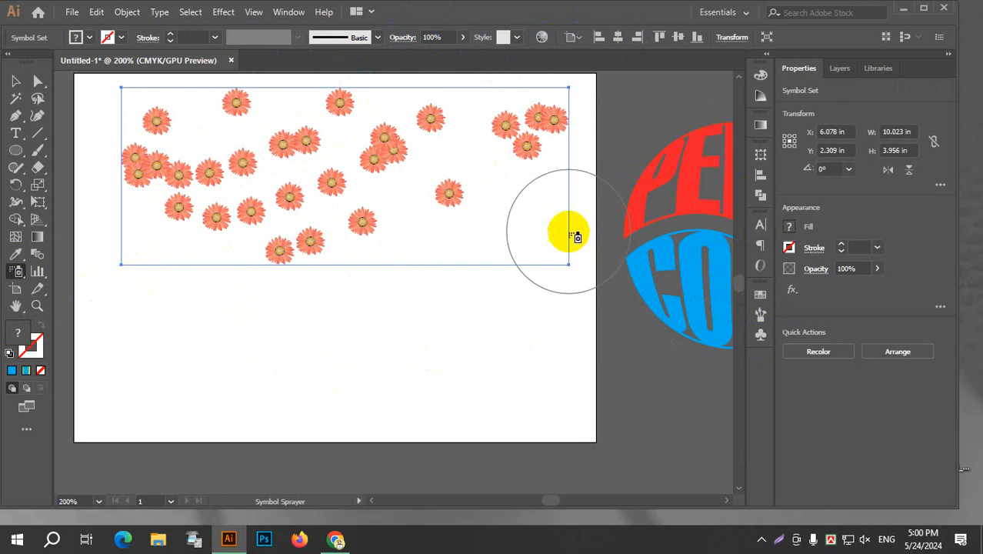
With the Symbols collection displayed, draw an ellipse about 1.95 by 1.76 in below the flowers and fill it blue.
left_click(761, 337)
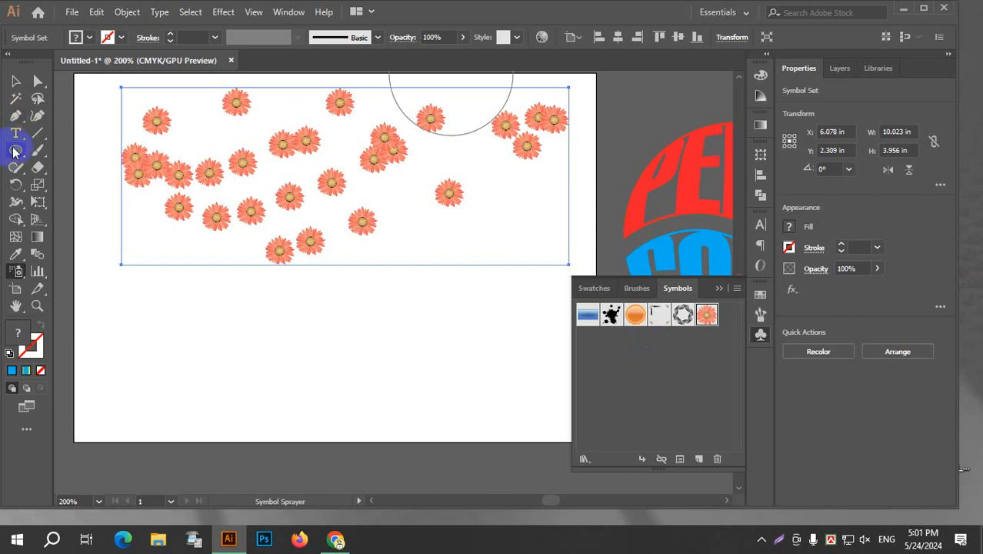
left_click_drag(13, 151, 77, 185)
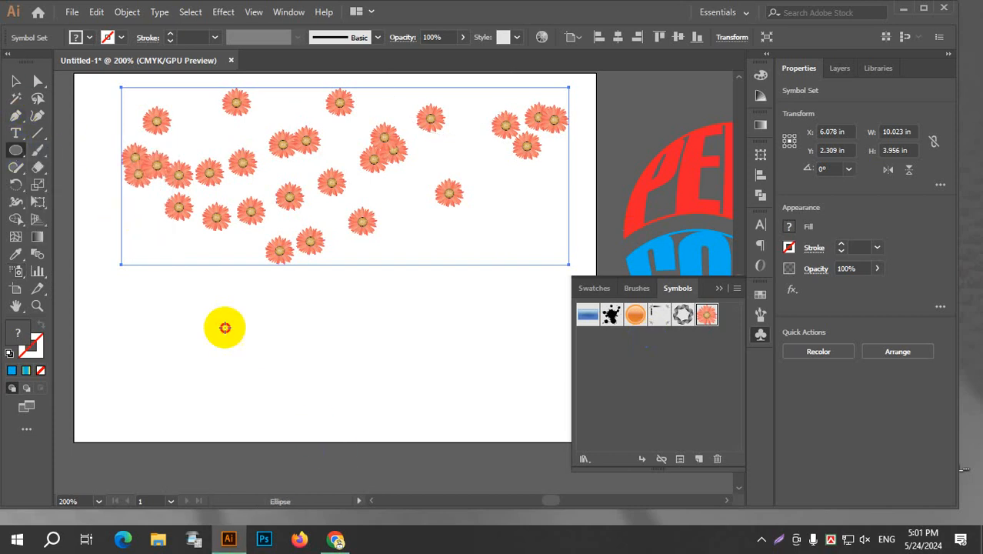
left_click_drag(224, 328, 312, 406)
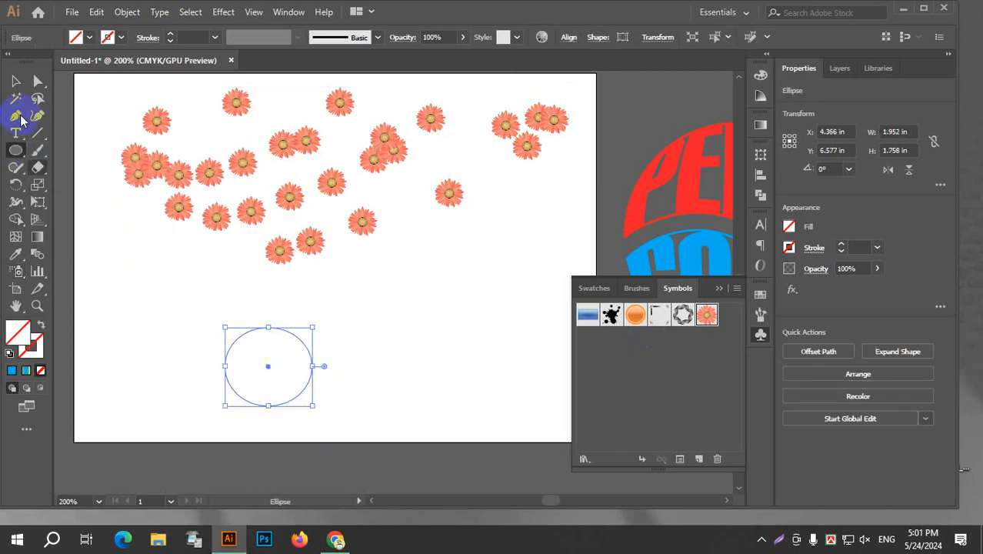
left_click(89, 38)
left_click(80, 59)
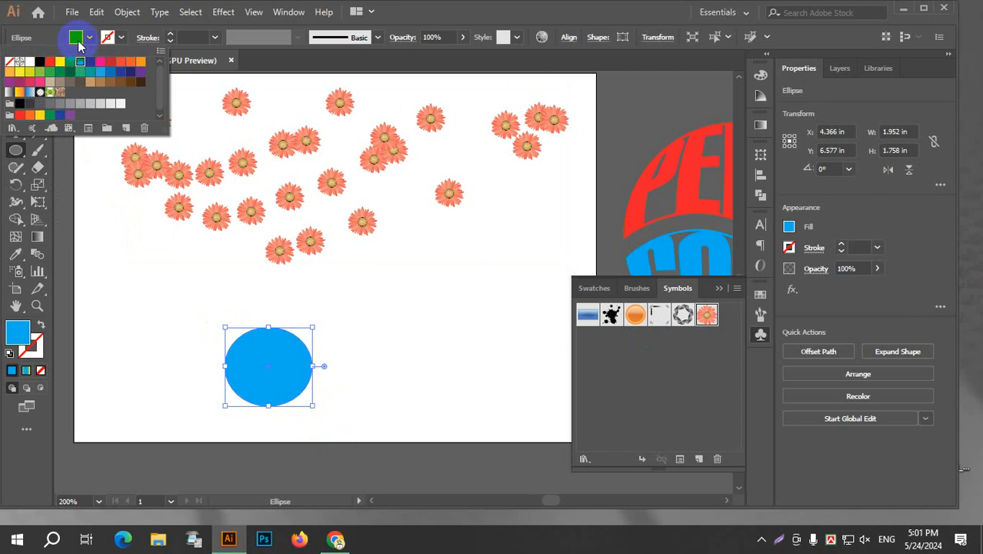
Duplicate the blue ellipse slightly to its right and use Shape Builder to cut away the copy and overlap, leaving a crescent.
left_click(15, 80)
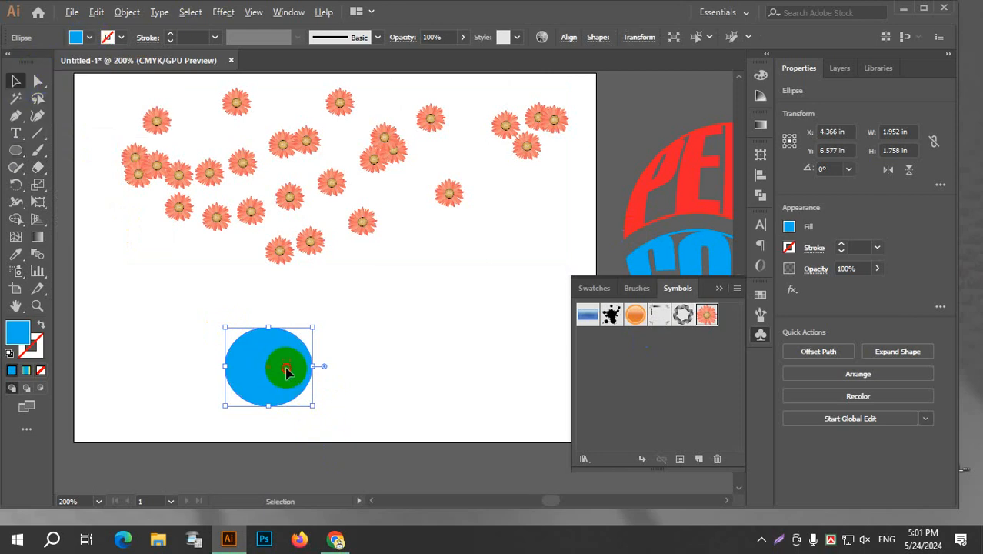
left_click_drag(286, 372, 314, 370)
left_click(384, 355)
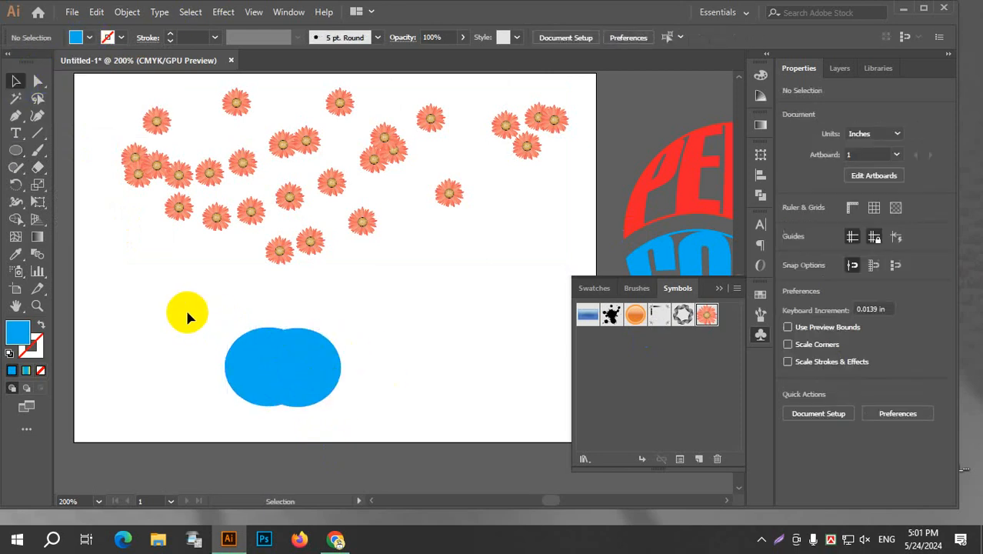
left_click_drag(187, 317, 241, 341)
left_click(15, 220)
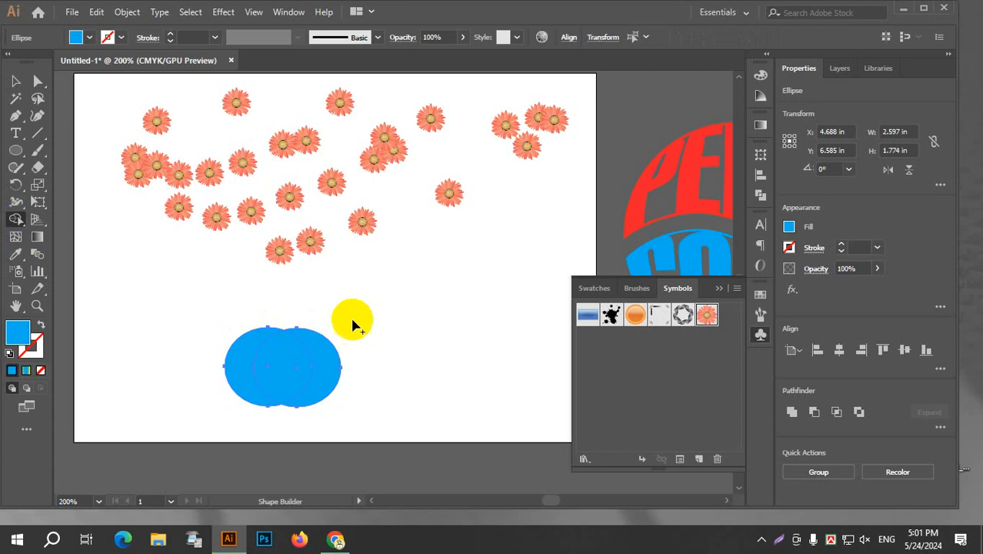
mouse_move(327, 343)
left_mouse_down()
mouse_move(314, 351)
mouse_move(296, 404)
left_mouse_up()
left_click(15, 81)
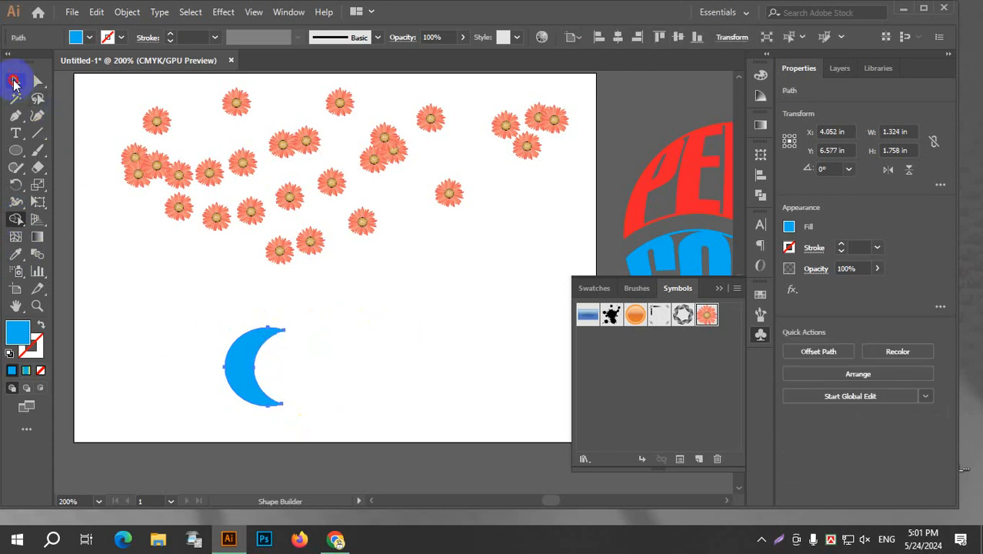
left_click(395, 324)
Save the blue crescent as a new dynamic symbol named New Symbol with the Graphic export type.
left_click(247, 367)
left_click_drag(244, 368, 647, 387)
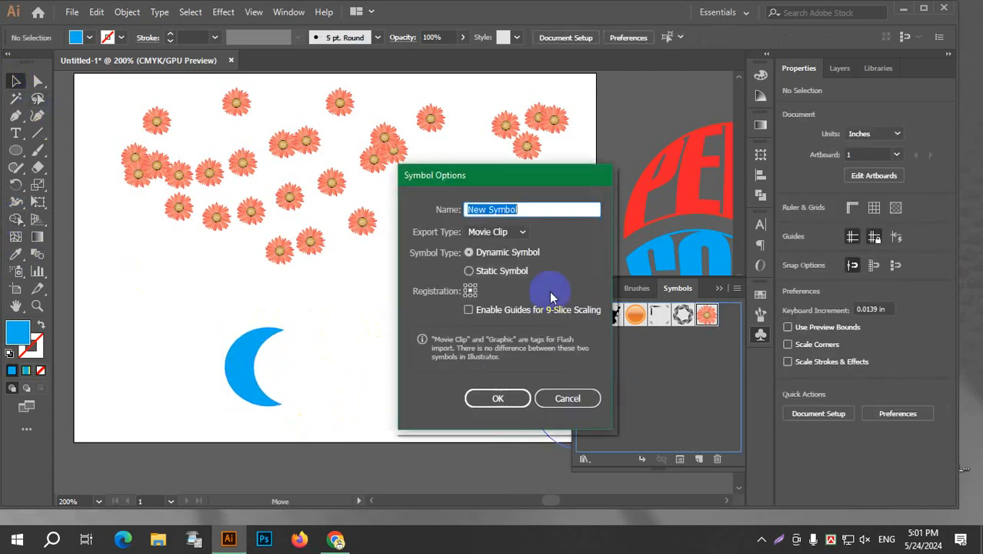
left_click(499, 231)
left_click(496, 266)
left_click(498, 407)
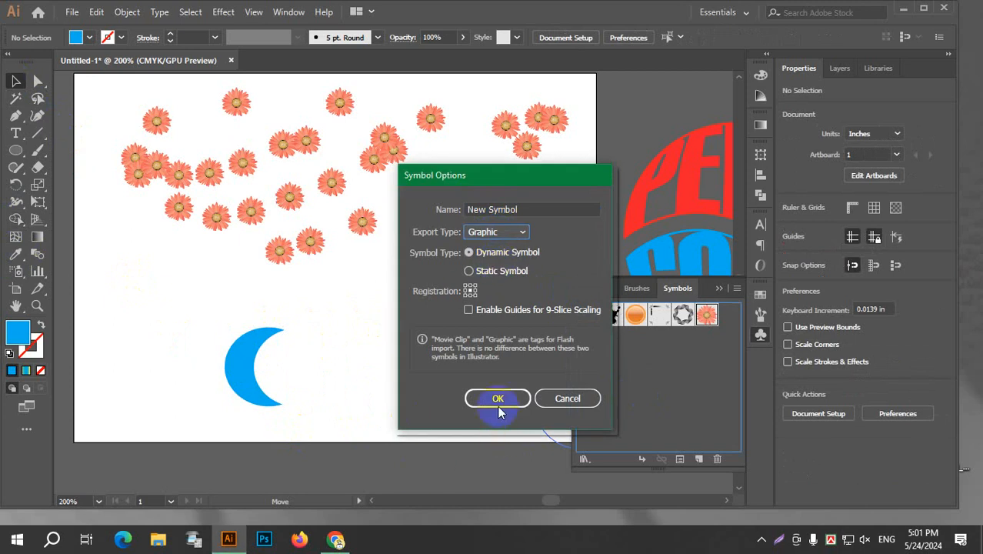
left_click(502, 398)
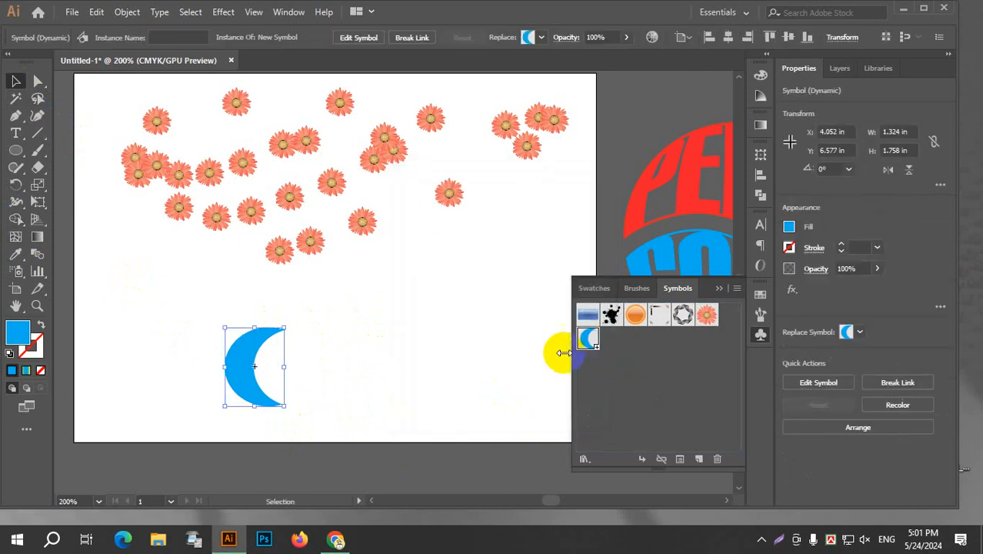
Delete the crescent and all sprayed flowers from the artboard.
key("Delete")
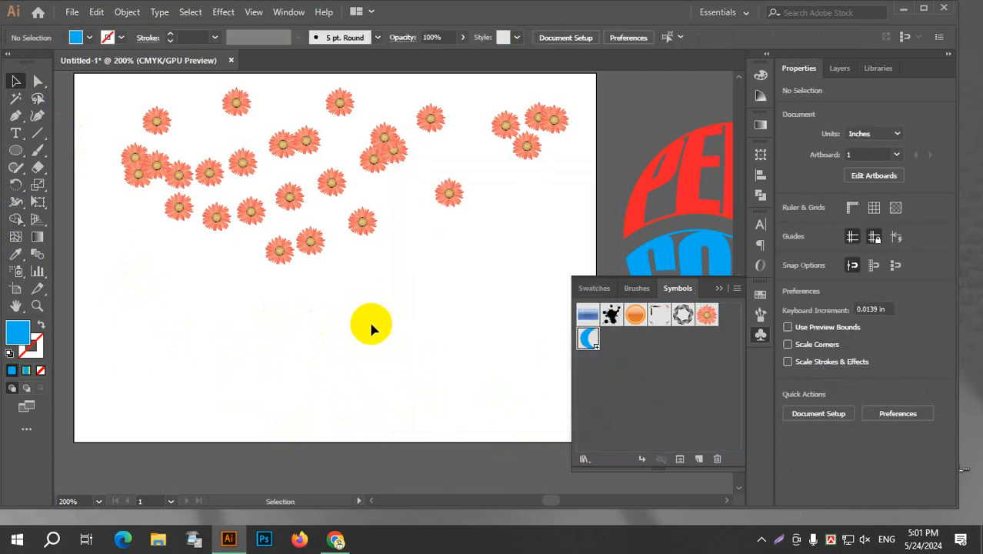
left_click_drag(507, 299, 54, 101)
key("Delete")
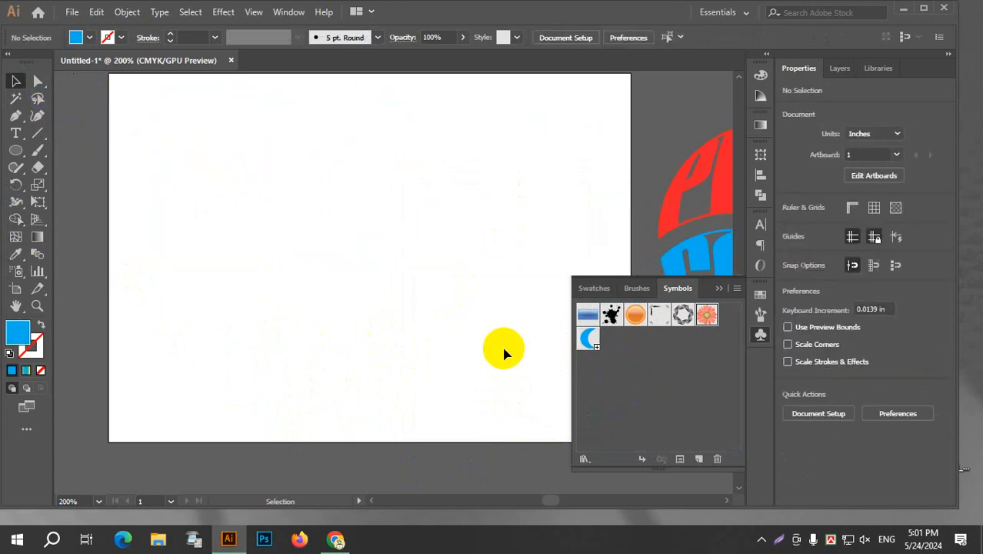
Spray the new crescent symbol in winding rows across the whole artboard with the Symbol Sprayer.
left_click(13, 272)
left_click(589, 339)
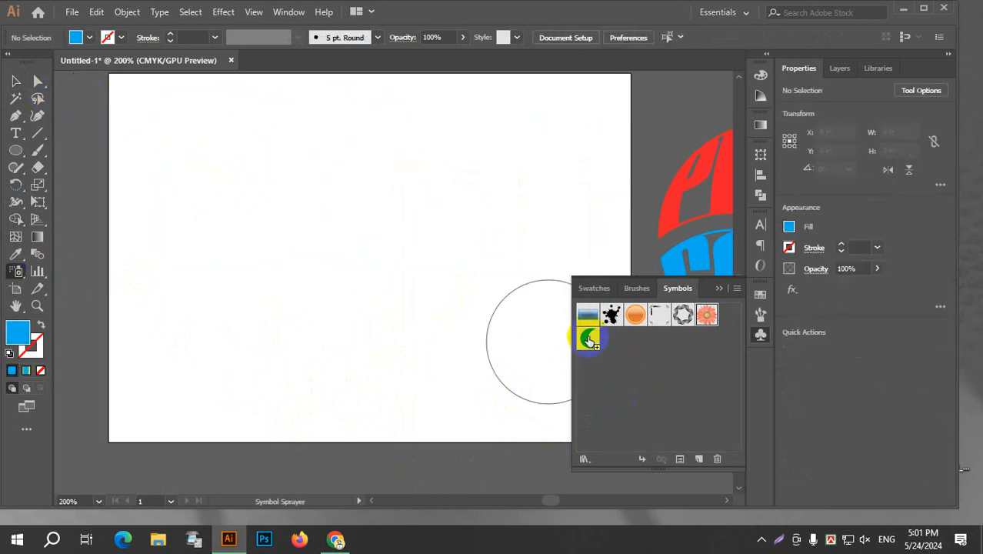
mouse_move(165, 134)
left_mouse_down()
mouse_move(301, 164)
mouse_move(504, 139)
mouse_move(409, 278)
mouse_move(209, 357)
mouse_move(567, 314)
left_mouse_up()
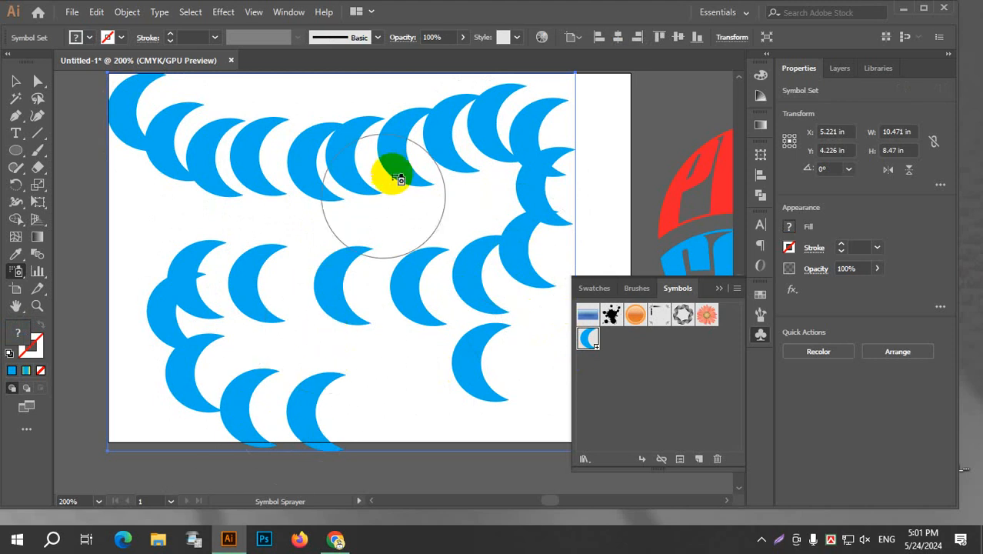
Push the crescents in the artboard's left and central area into new positions with the Symbol Shifter.
right_click(14, 272)
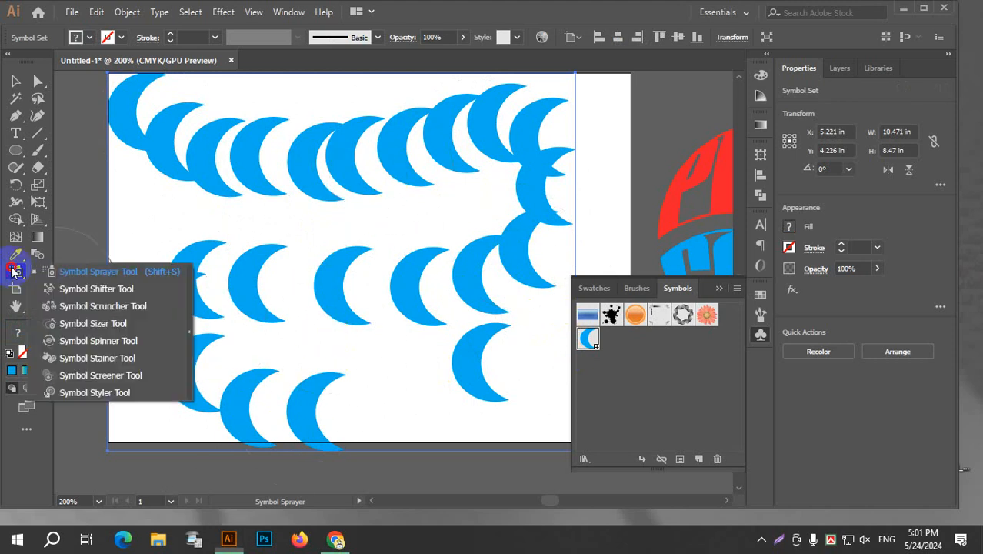
left_click(112, 295)
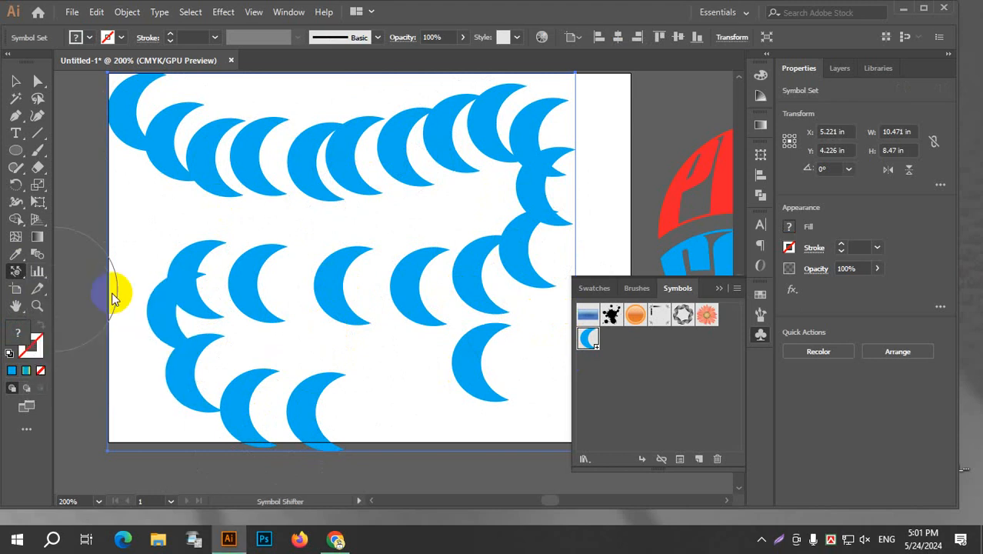
mouse_move(330, 322)
left_mouse_down()
mouse_move(363, 318)
mouse_move(337, 291)
mouse_move(307, 162)
mouse_move(264, 182)
mouse_move(173, 272)
mouse_move(274, 180)
mouse_move(390, 299)
mouse_move(324, 210)
mouse_move(342, 163)
mouse_move(188, 153)
mouse_move(334, 150)
mouse_move(112, 257)
mouse_move(163, 307)
mouse_move(311, 265)
mouse_move(4, 254)
left_mouse_up()
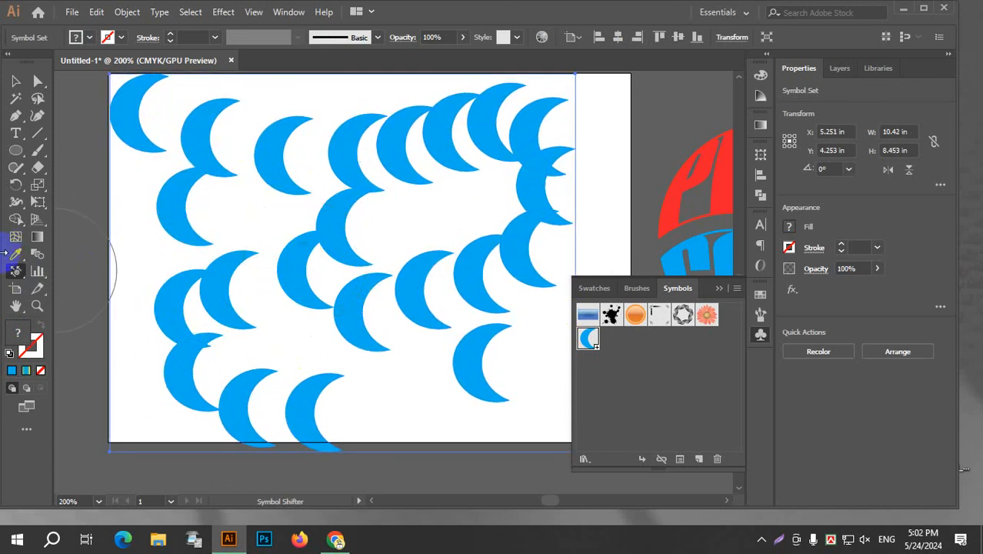
Pull the sprayed crescents closer together across the symbol set with an enlarged Symbol Scruncher brush.
left_click(16, 273)
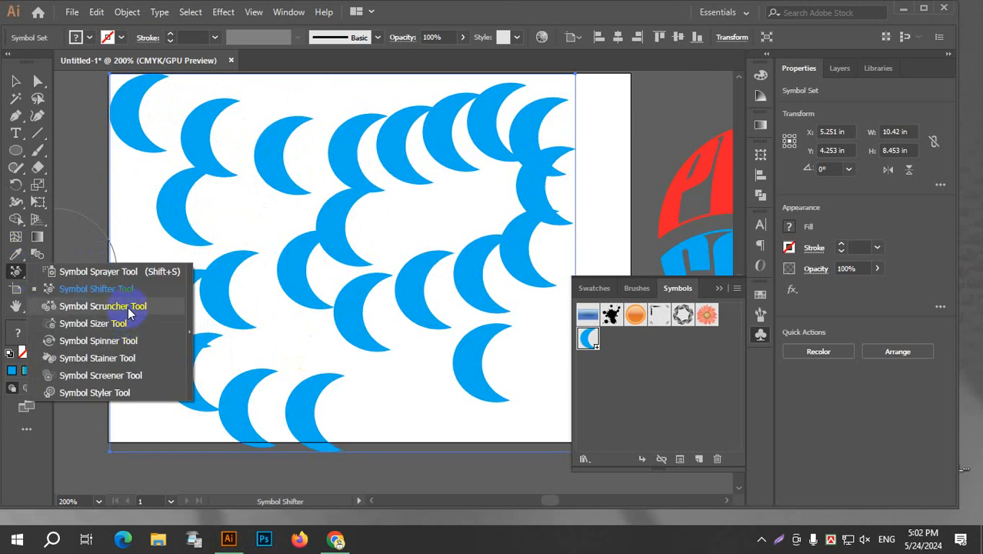
left_click(102, 306)
mouse_move(308, 285)
left_mouse_down()
mouse_move(299, 254)
mouse_move(346, 284)
left_mouse_up()
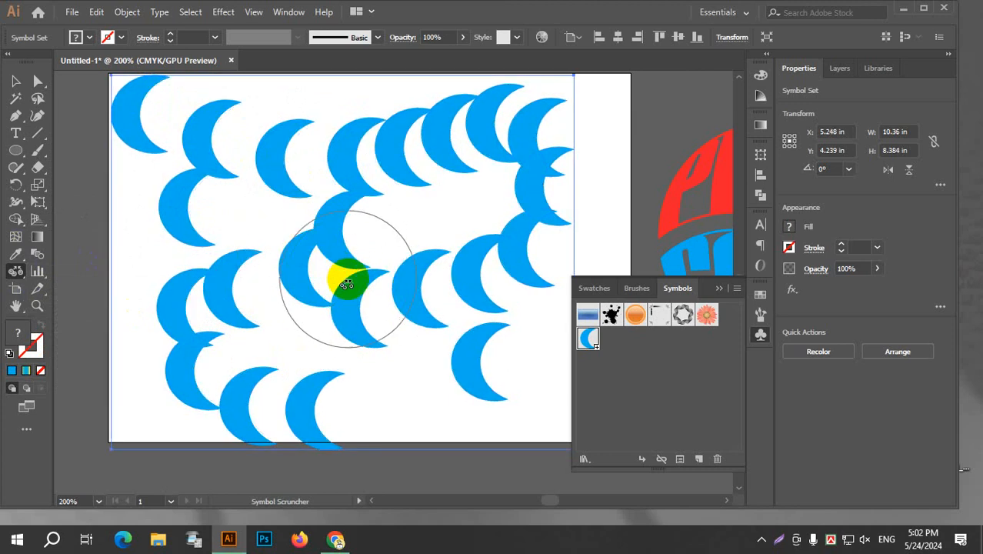
key("bracketright")
key("bracketright")
key("bracketright")
key("bracketright")
key("bracketright")
key("bracketright")
key("bracketright")
key("bracketright")
key("bracketright")
key("bracketright")
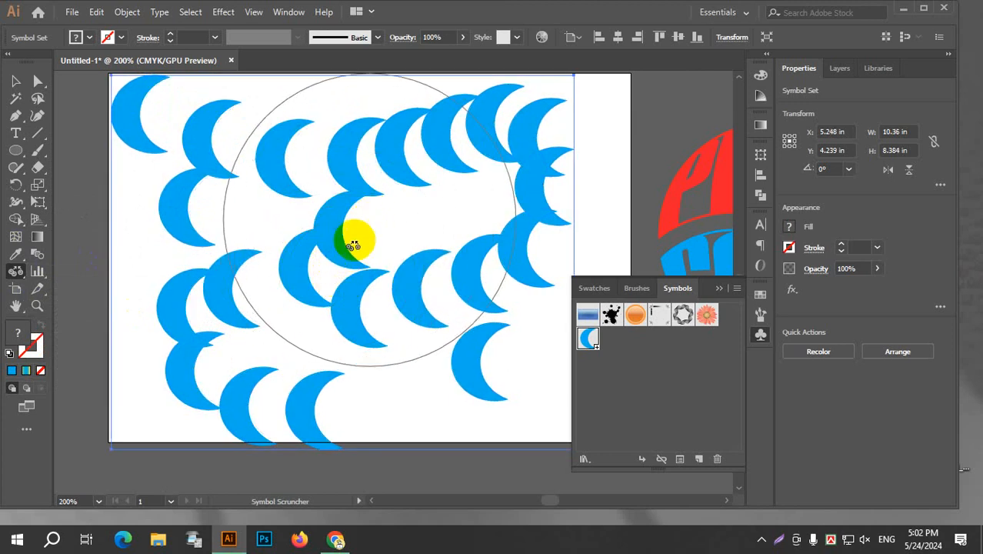
mouse_move(353, 244)
left_mouse_down()
mouse_move(324, 267)
mouse_move(369, 241)
mouse_move(256, 287)
mouse_move(262, 280)
mouse_move(141, 268)
left_mouse_up()
key("bracketleft")
key("bracketleft")
key("bracketleft")
key("bracketleft")
key("bracketleft")
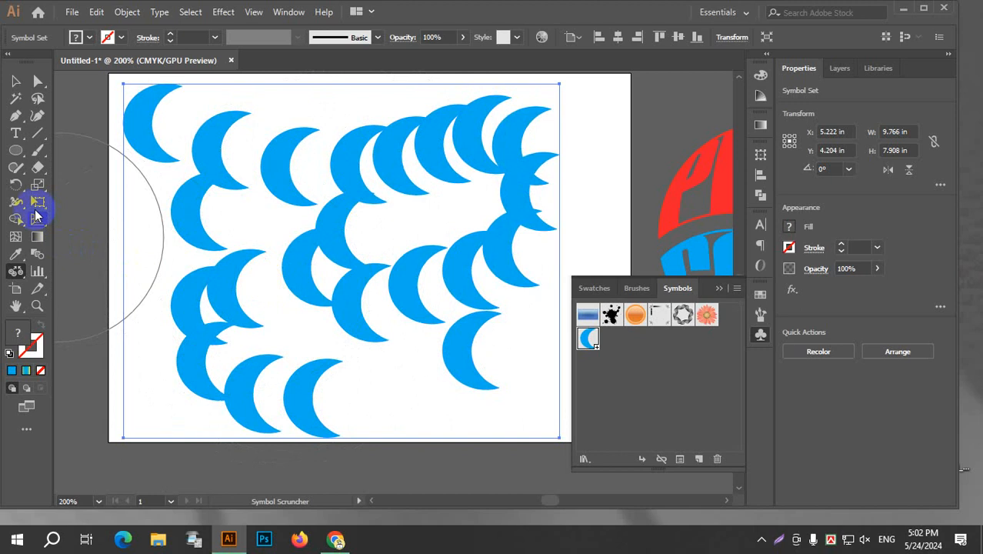
Try enlarging the lower-right crescent and one in the upper row with the Symbol Sizer, and undo both enlargements.
left_click_drag(15, 271, 109, 321)
mouse_move(290, 165)
left_mouse_down()
mouse_move(263, 363)
mouse_move(263, 342)
mouse_move(262, 354)
mouse_move(369, 336)
mouse_move(457, 340)
mouse_move(468, 353)
left_mouse_up()
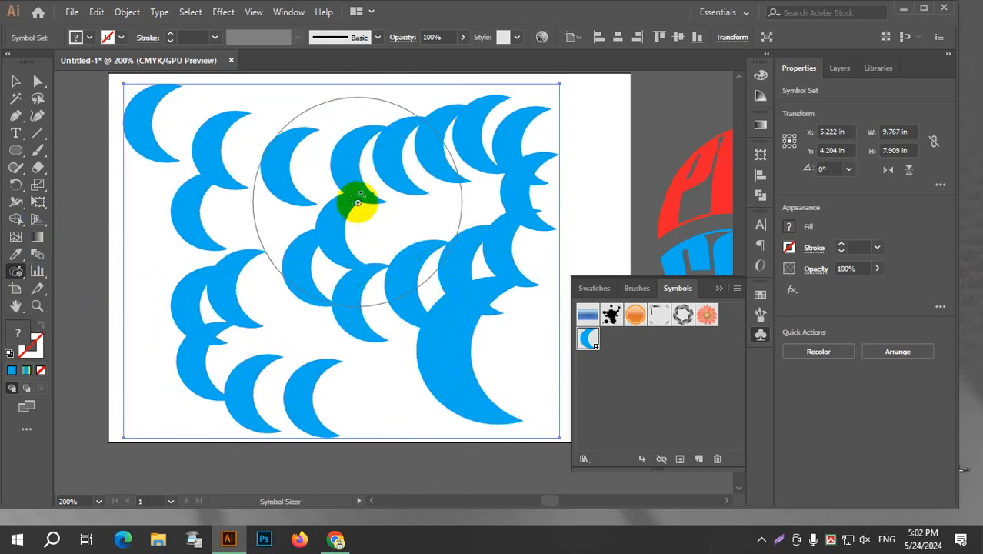
key("bracketleft")
key("bracketleft")
key("bracketleft")
key("bracketleft")
key("bracketleft")
key("bracketleft")
key("bracketleft")
key("bracketleft")
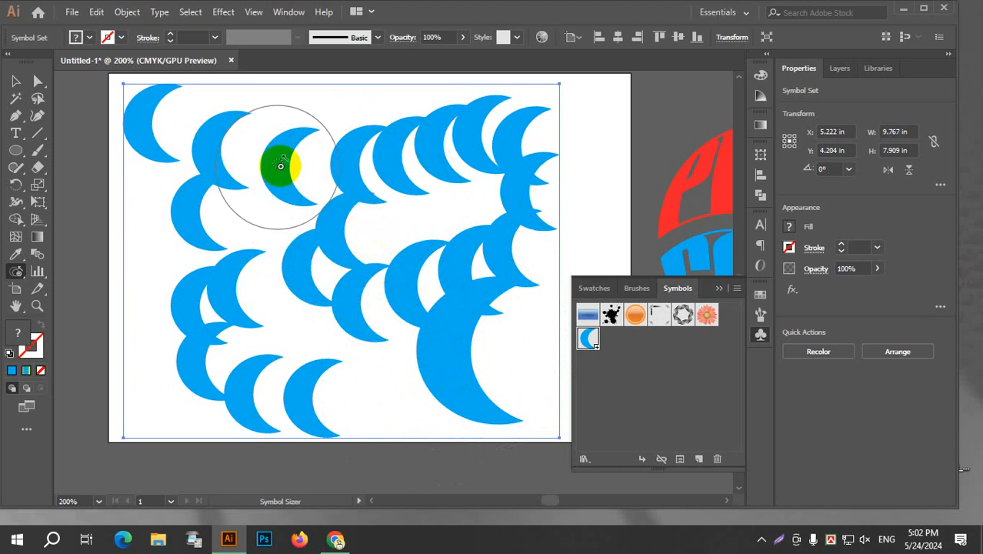
mouse_move(294, 166)
left_mouse_down()
mouse_move(288, 158)
mouse_move(241, 268)
left_mouse_up()
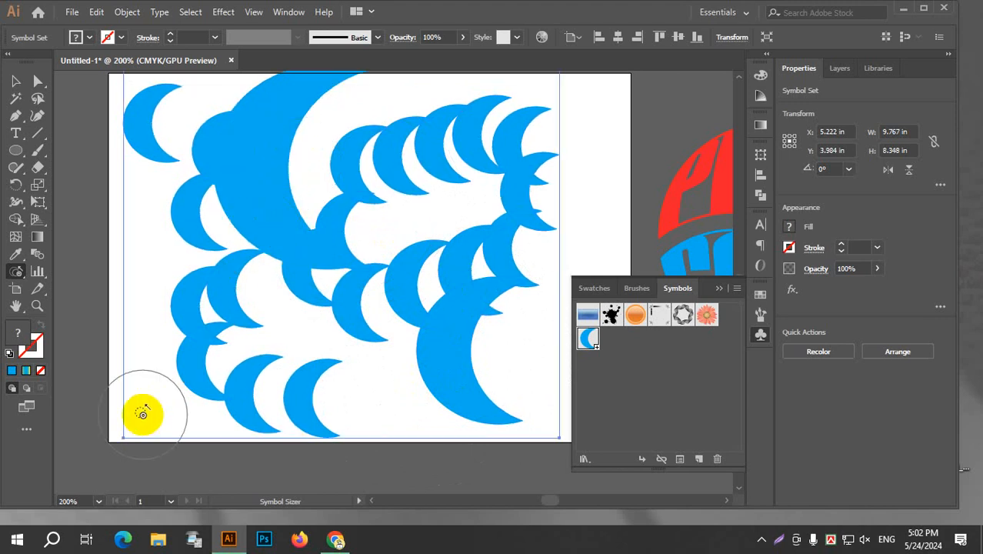
key("ctrl+z")
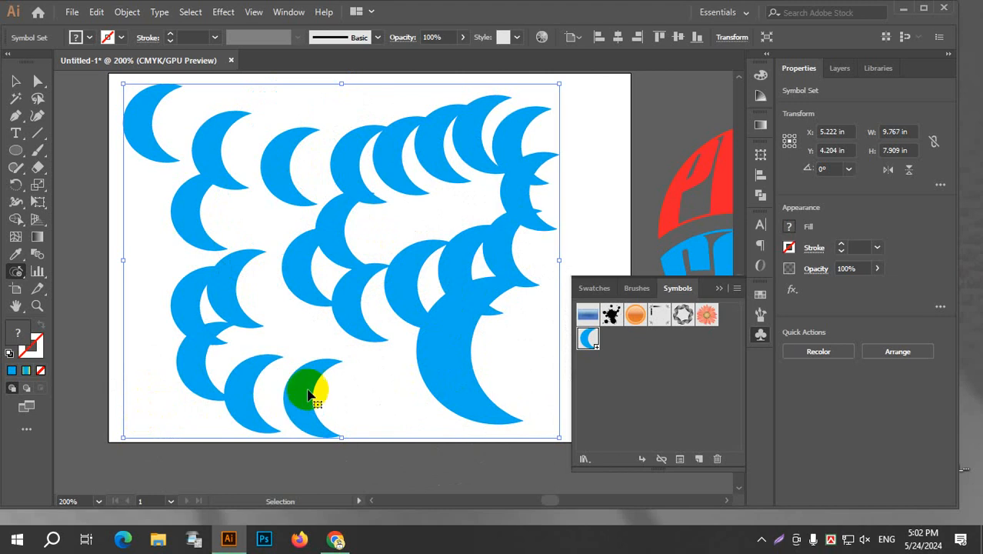
key("ctrl+z")
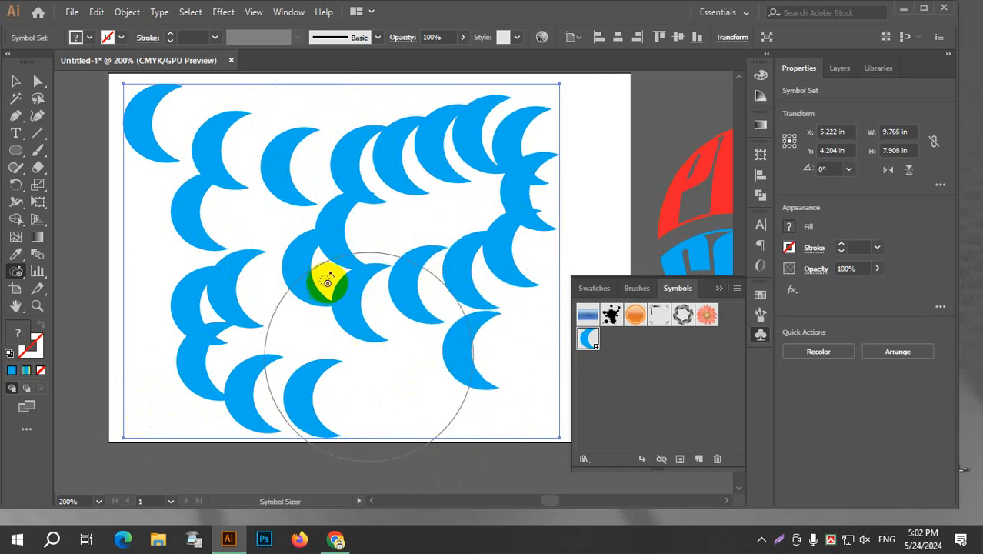
Rotate the central and lower-left crescents so most open upward, using the Symbol Spinner.
left_click(14, 275)
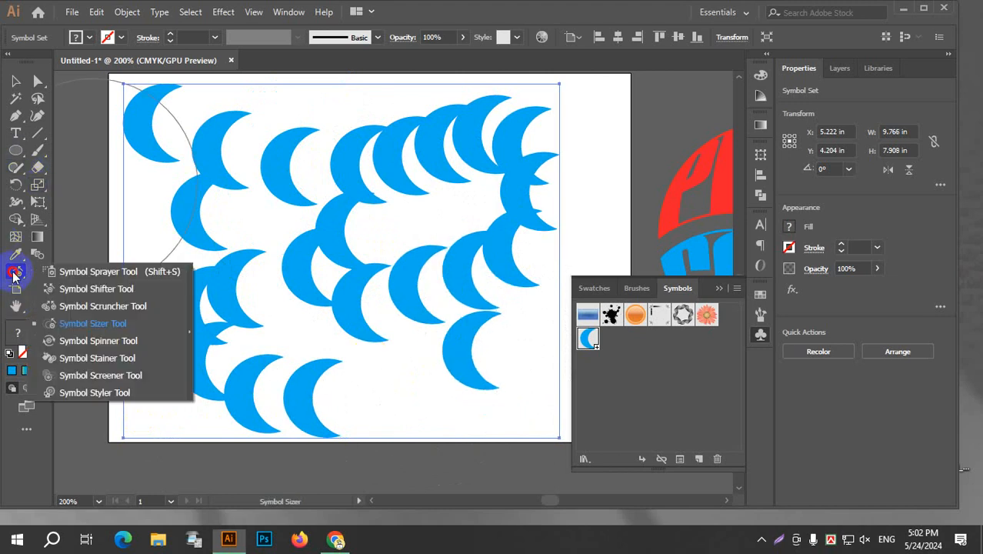
left_click(126, 348)
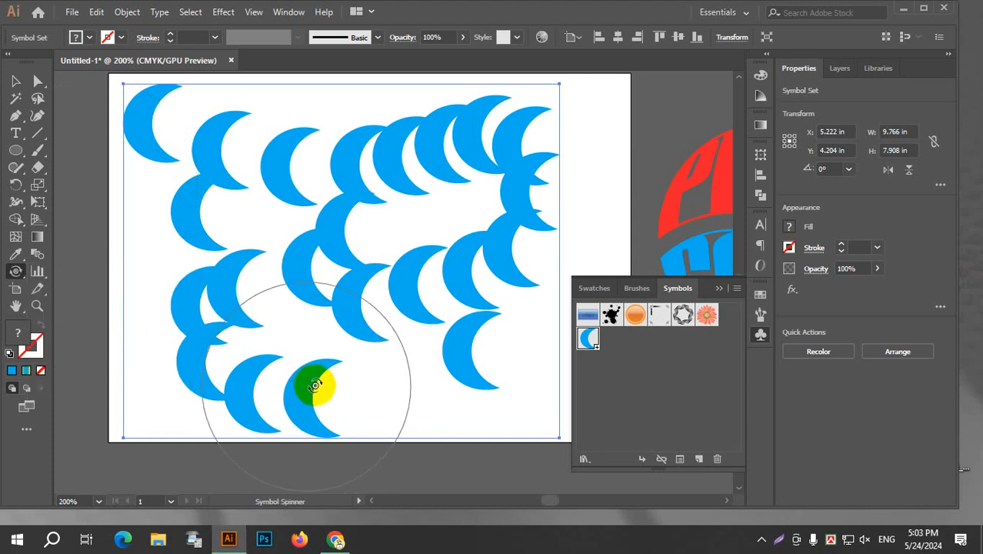
mouse_move(307, 347)
left_mouse_down()
mouse_move(231, 395)
mouse_move(362, 267)
mouse_move(412, 154)
mouse_move(333, 172)
mouse_move(305, 225)
left_mouse_up()
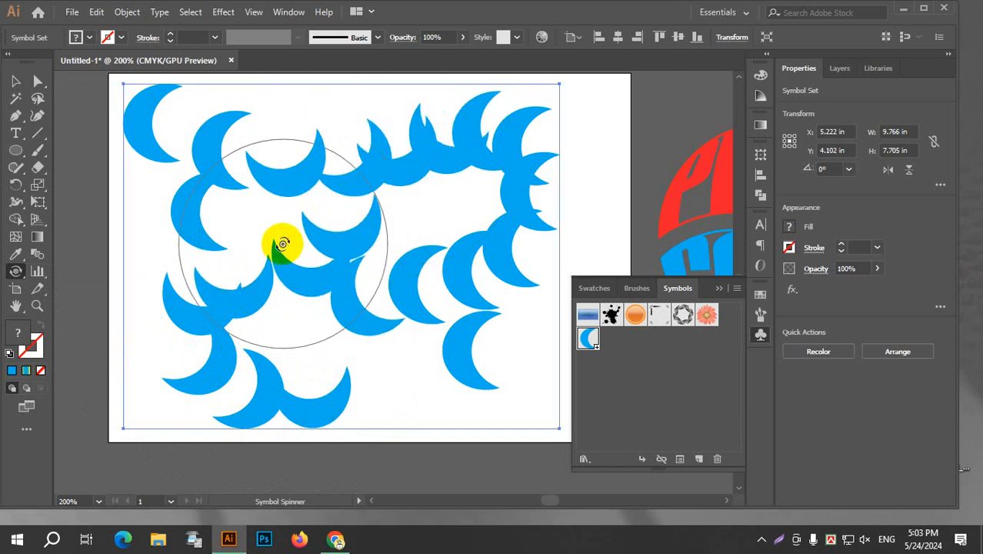
Tint the crescents in the lower-left area a lighter blue with the Symbol Stainer.
left_click_drag(16, 272, 117, 368)
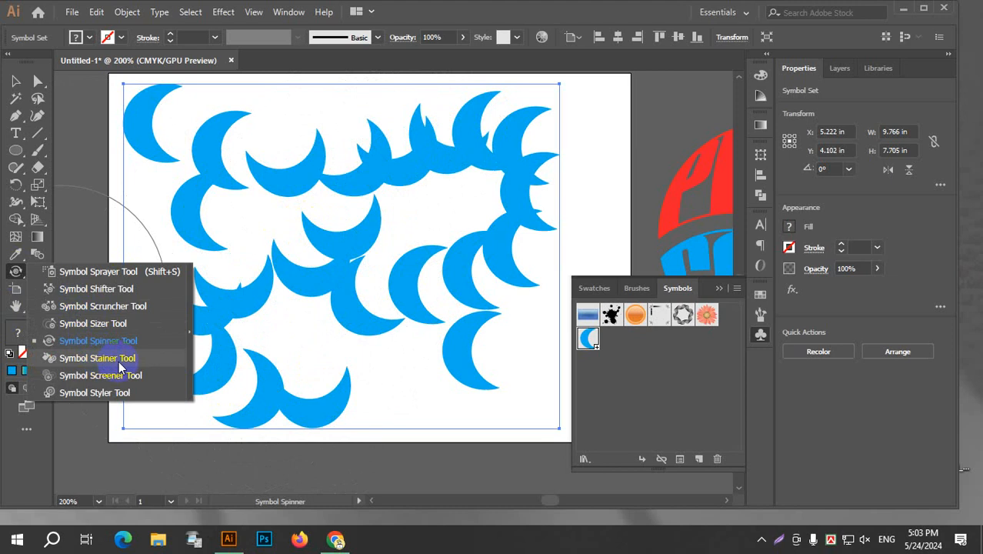
left_click_drag(119, 367, 119, 367)
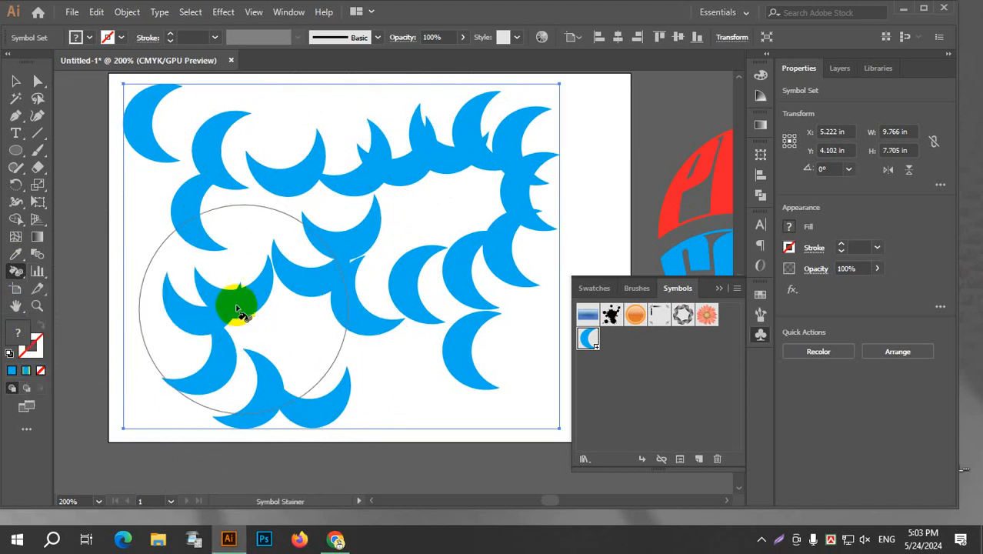
left_click(214, 319)
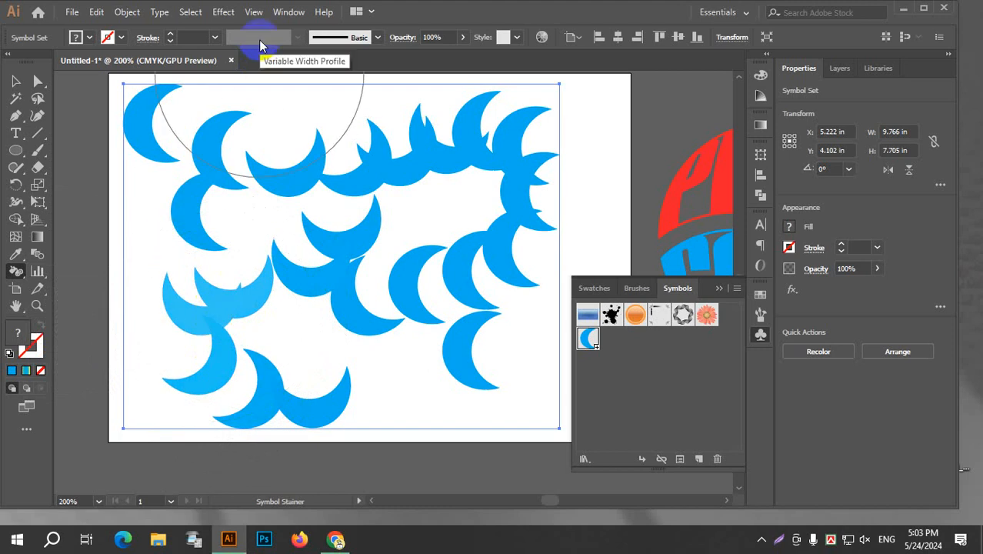
Try brushing the green foliage graphic style onto the central crescents with the Symbol Styler, and undo the styling.
left_click(516, 37)
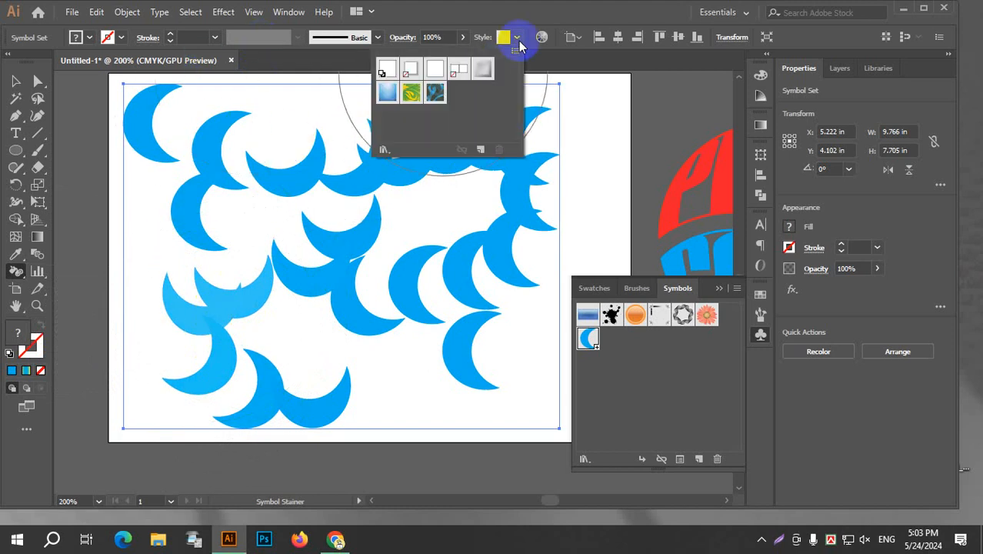
left_click(422, 96)
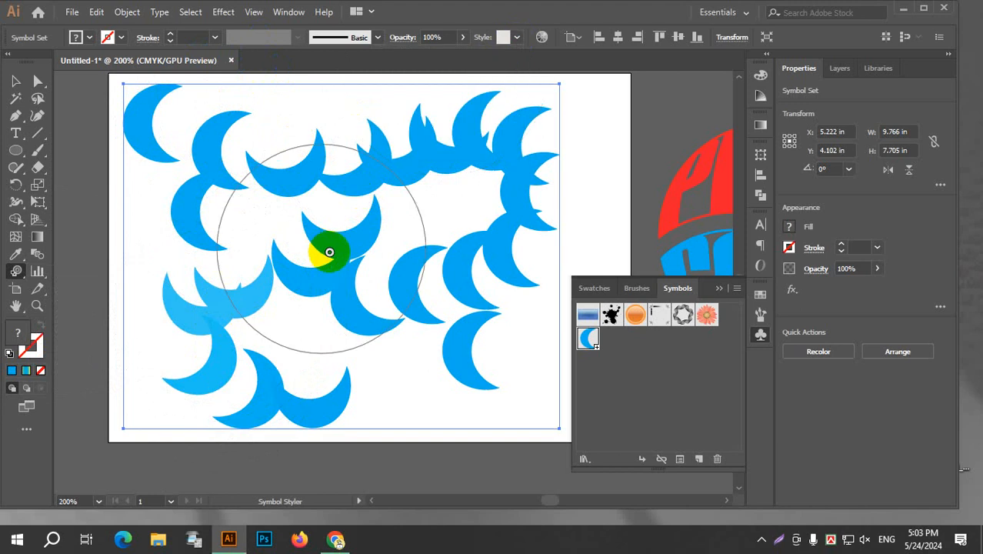
left_click_drag(325, 248, 392, 310)
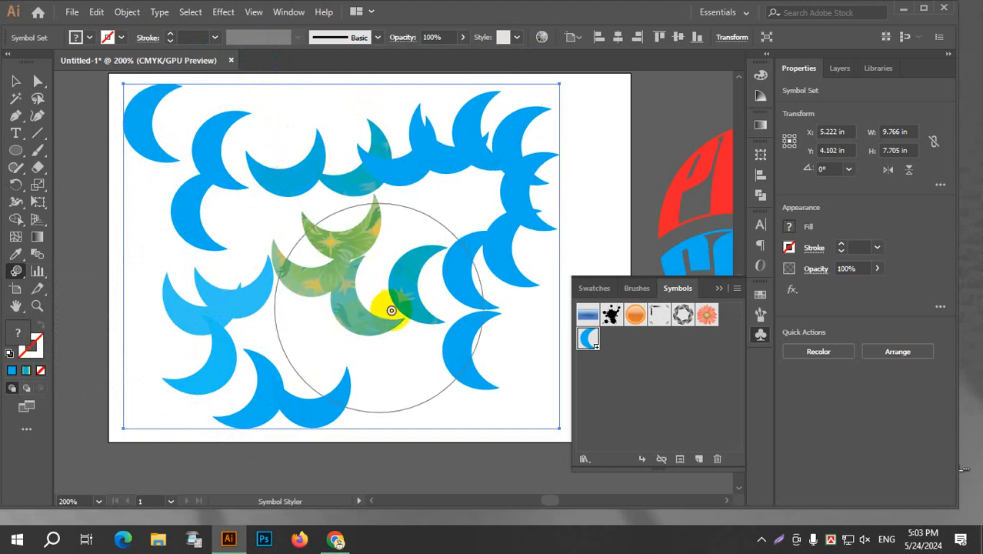
left_click(520, 37)
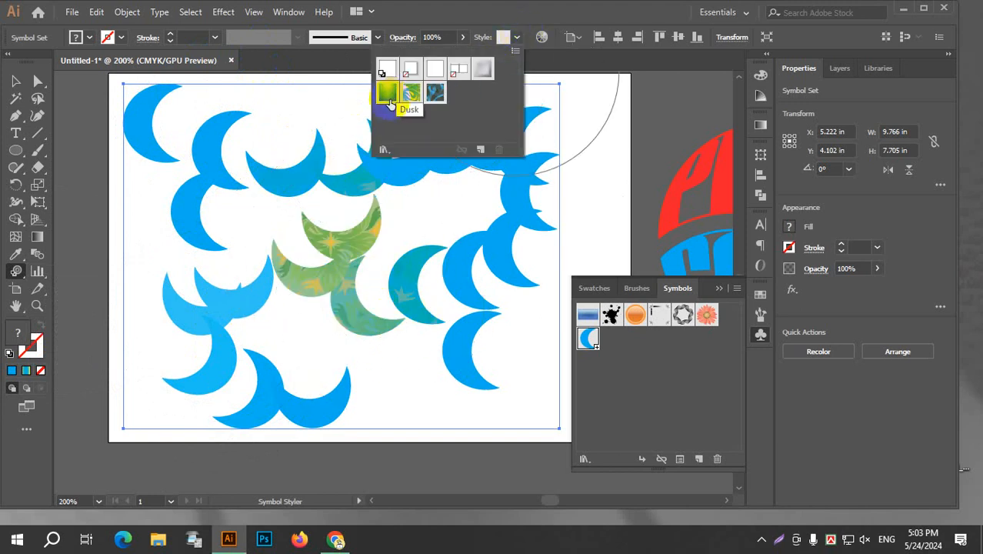
left_click(437, 94)
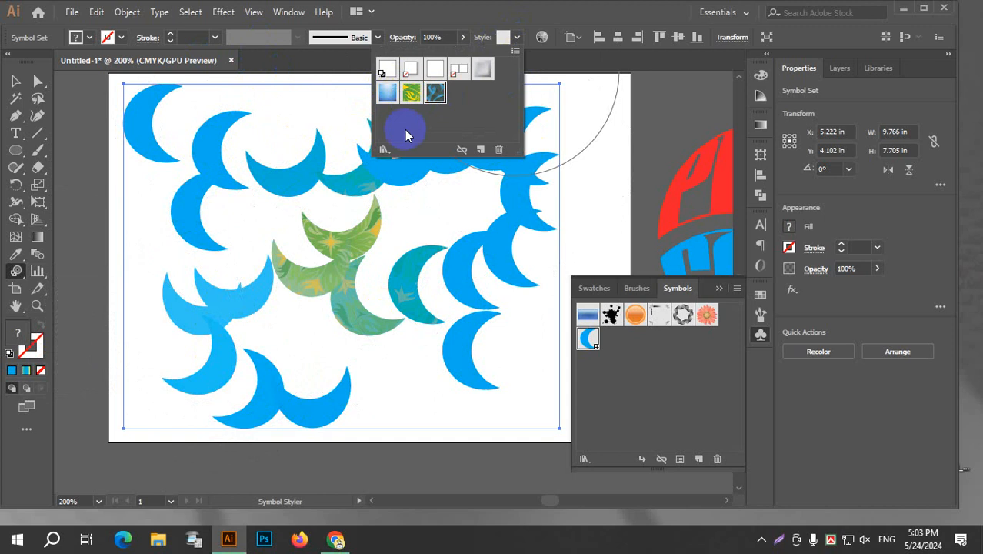
left_click(518, 37)
mouse_move(202, 173)
left_mouse_down()
mouse_move(236, 148)
mouse_move(214, 144)
mouse_move(191, 252)
mouse_move(186, 140)
mouse_move(279, 254)
mouse_move(428, 241)
mouse_move(469, 159)
mouse_move(501, 314)
mouse_move(490, 336)
mouse_move(474, 323)
mouse_move(285, 431)
left_mouse_up()
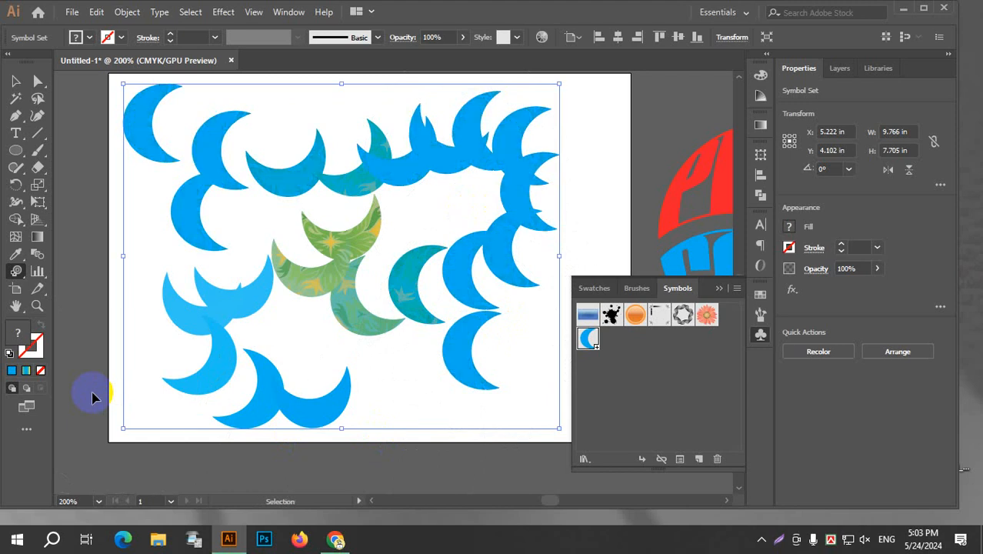
key("ctrl+z")
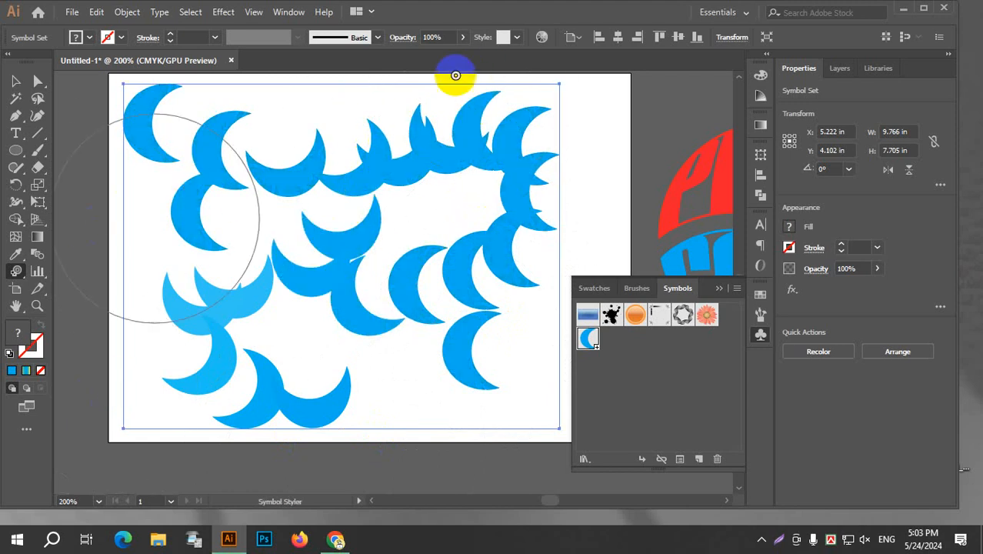
left_click(504, 37)
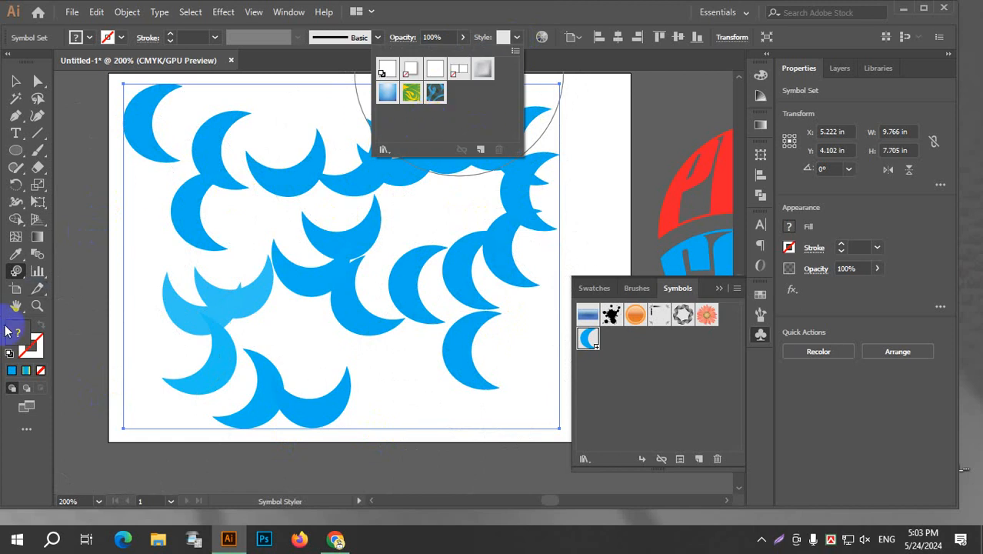
Make the central, upper-row and upper-left crescents partly transparent with the Symbol Screener.
left_click(17, 272)
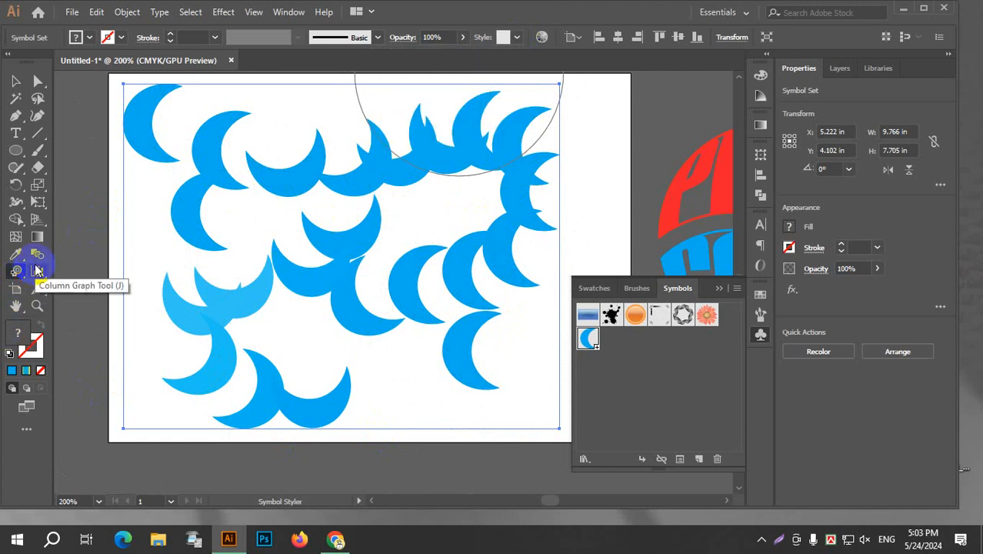
left_click(18, 274)
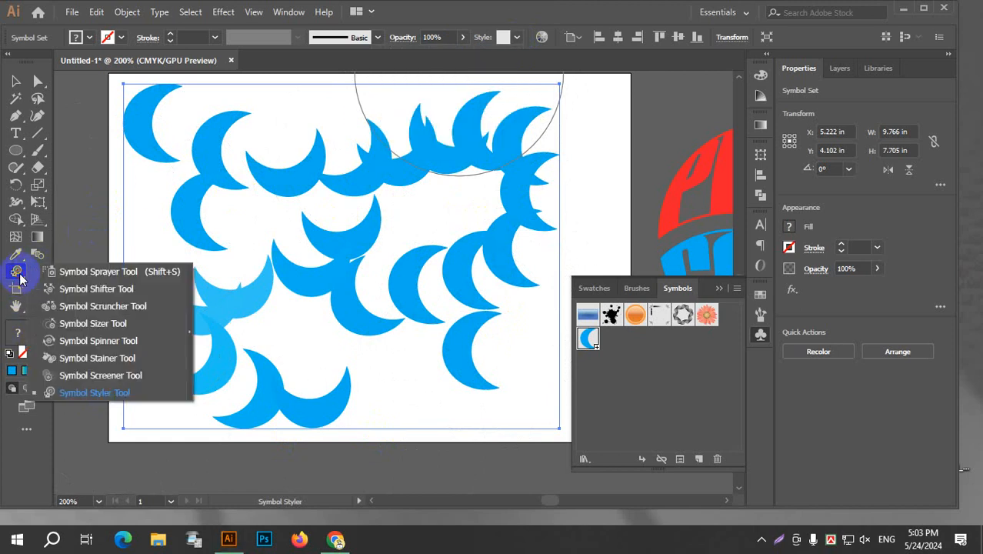
left_click(108, 375)
mouse_move(193, 326)
left_mouse_down()
mouse_move(263, 246)
mouse_move(318, 282)
mouse_move(309, 402)
mouse_move(436, 329)
mouse_move(360, 318)
mouse_move(489, 167)
mouse_move(525, 150)
mouse_move(517, 138)
mouse_move(490, 173)
mouse_move(265, 329)
mouse_move(290, 230)
mouse_move(342, 179)
mouse_move(87, 443)
mouse_move(118, 369)
mouse_move(92, 219)
mouse_move(120, 152)
mouse_move(141, 140)
left_mouse_up()
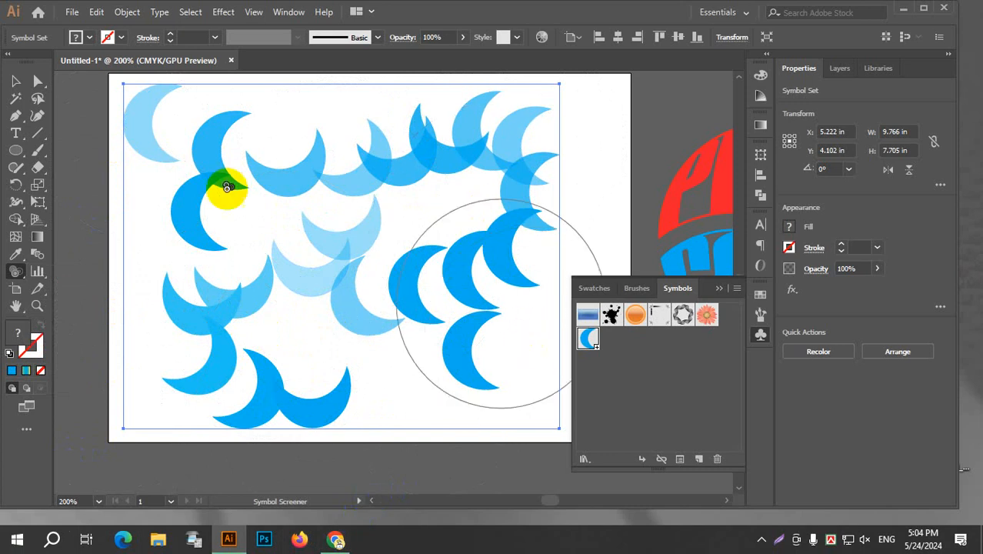
Brush the dark teal swirl style onto the central crescents and the green foliage style onto the upper-left ones with the Symbol Styler.
mouse_move(17, 277)
left_mouse_down()
mouse_move(153, 388)
mouse_move(61, 396)
mouse_move(96, 398)
left_mouse_up()
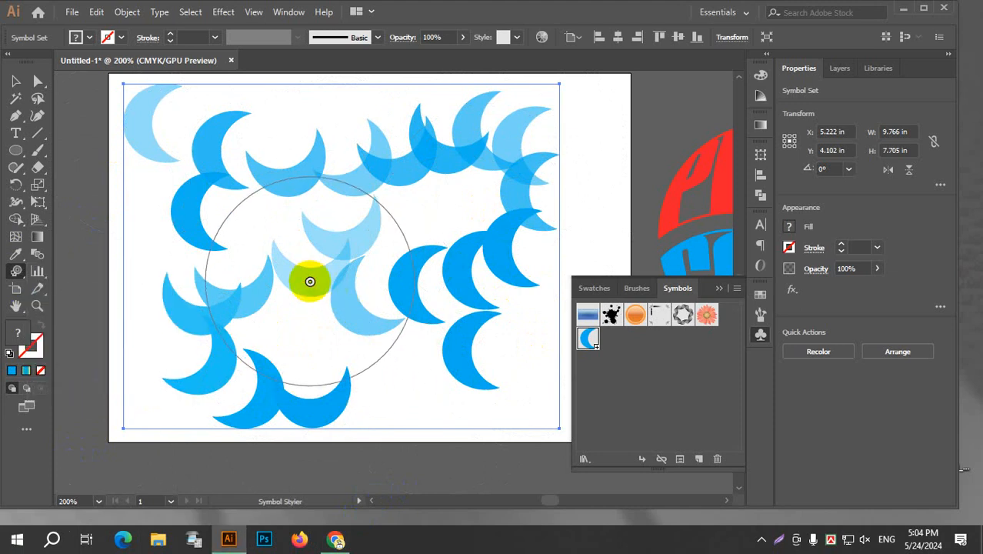
left_click(517, 37)
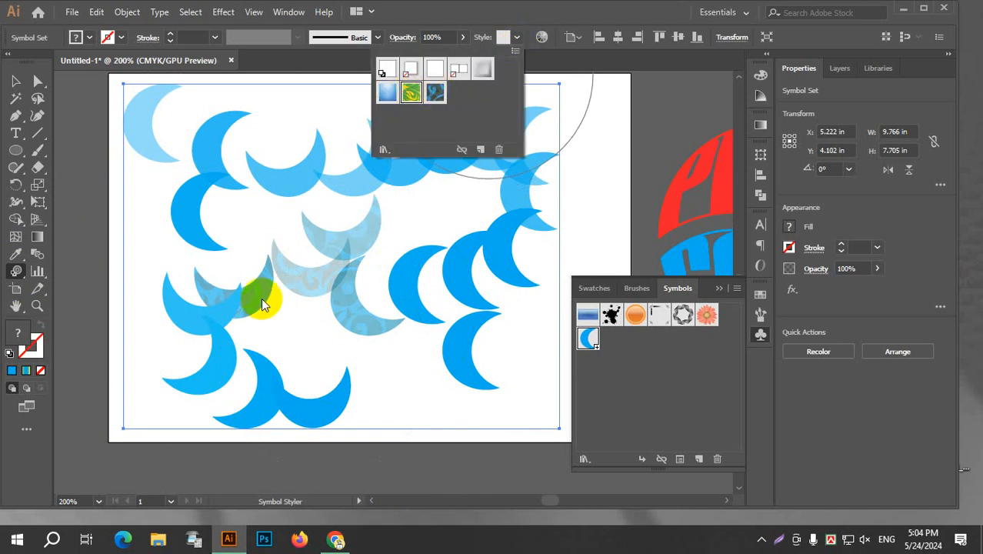
left_click(501, 36)
mouse_move(259, 268)
left_mouse_down()
mouse_move(190, 199)
mouse_move(222, 127)
mouse_move(142, 121)
mouse_move(288, 149)
mouse_move(293, 172)
mouse_move(452, 160)
mouse_move(537, 222)
mouse_move(491, 384)
left_mouse_up()
left_click(16, 80)
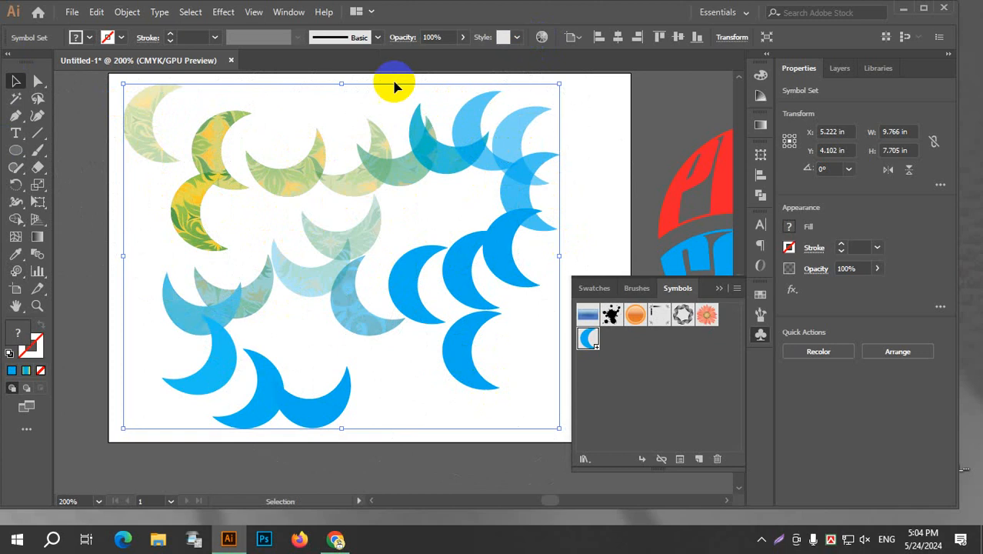
left_click(17, 270)
left_click_drag(19, 275, 111, 399)
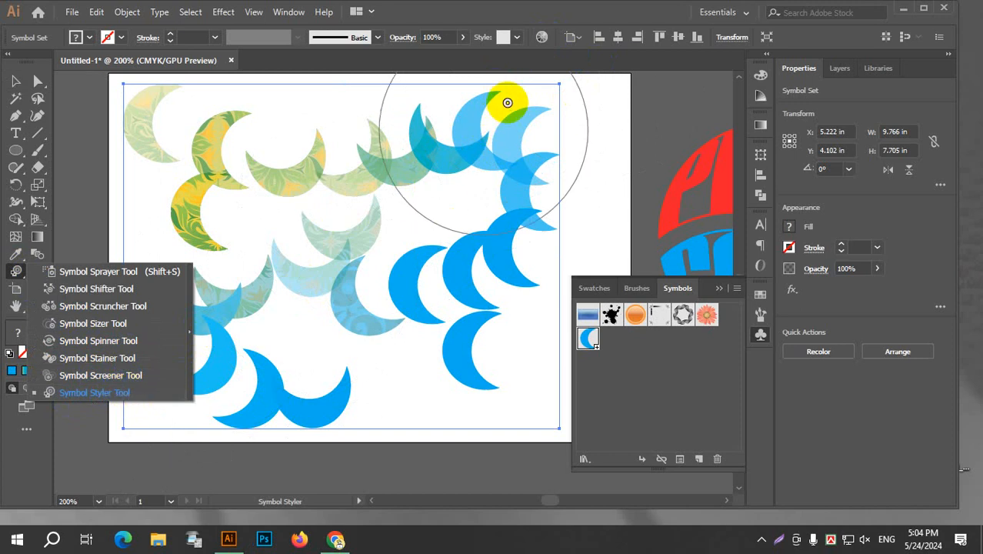
left_click(517, 37)
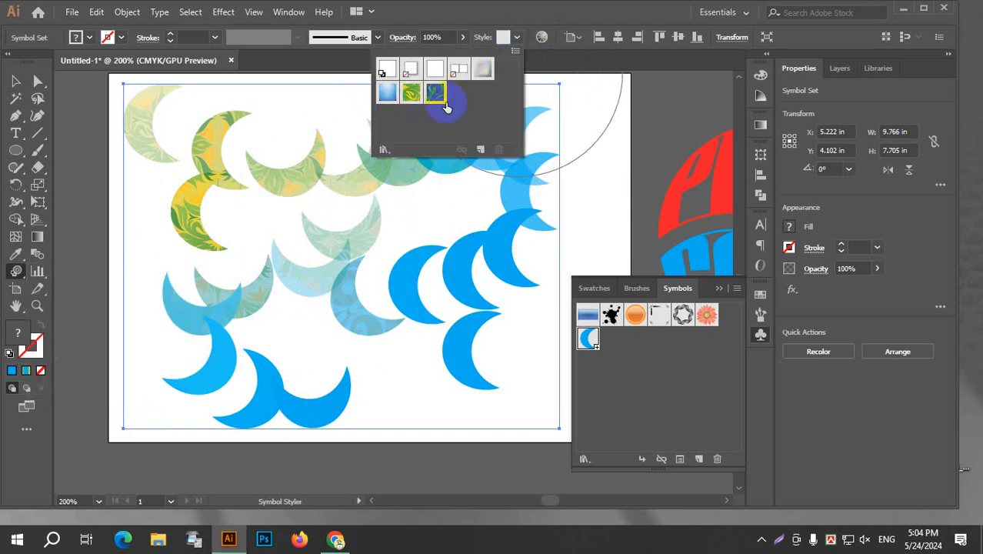
left_click(517, 38)
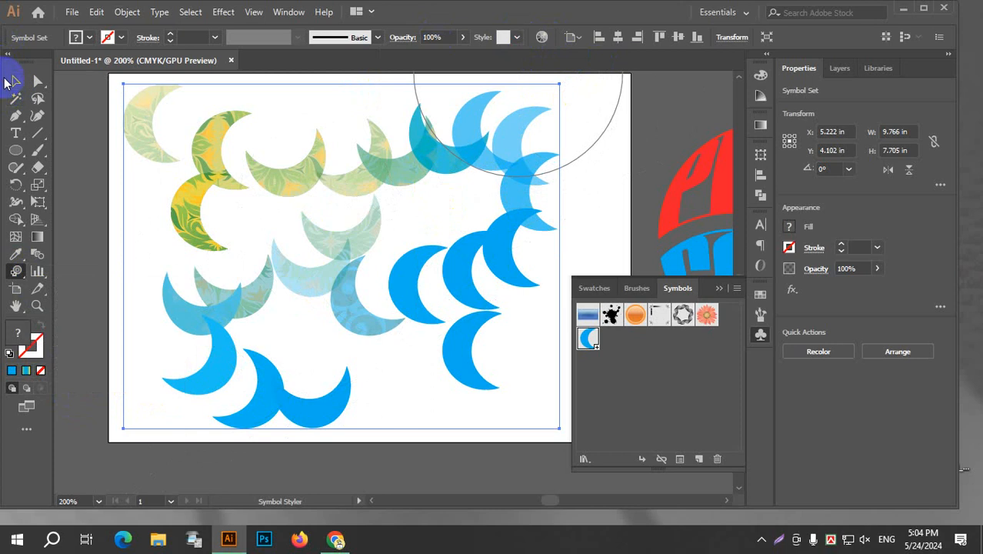
Delete the crescent symbol set from the artboard and close the symbol library.
left_click(17, 82)
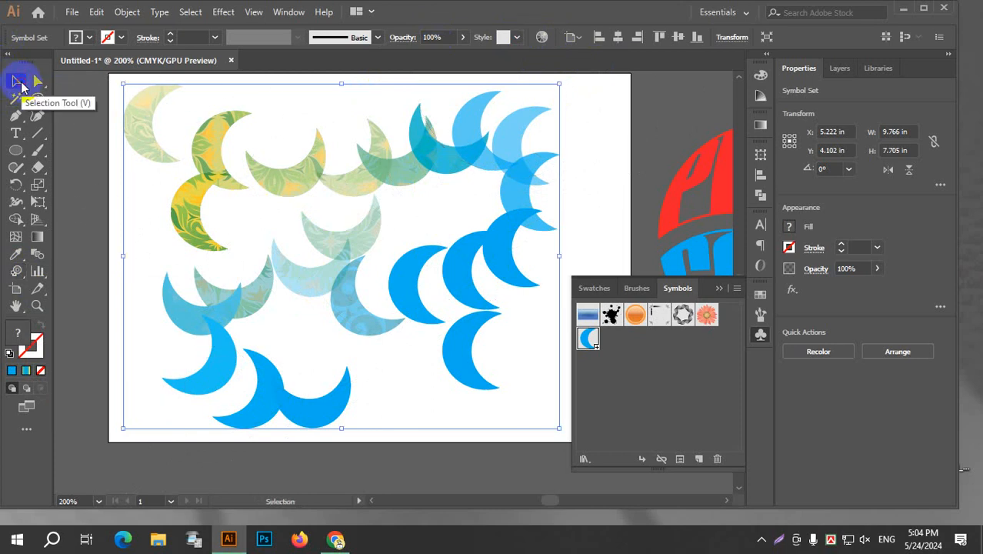
key("Delete")
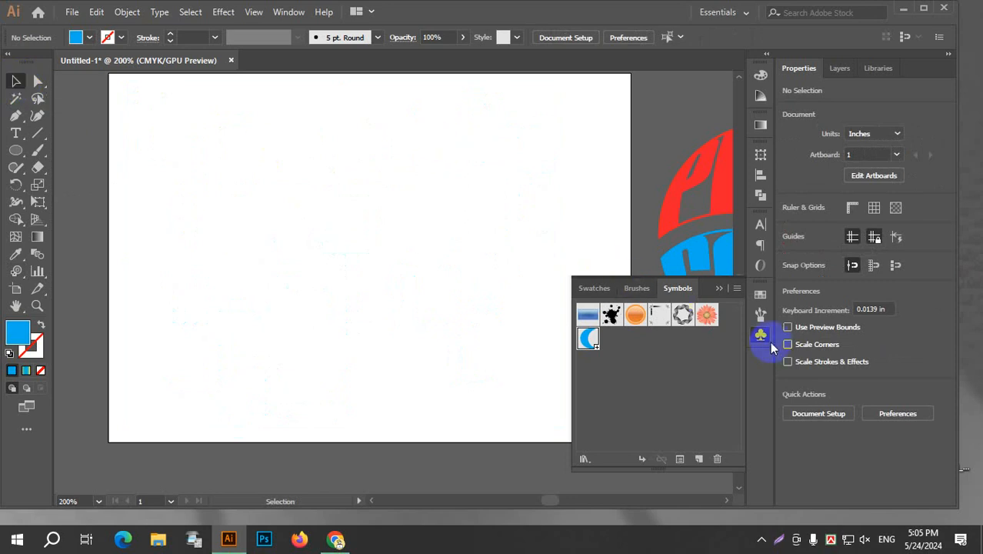
left_click(759, 334)
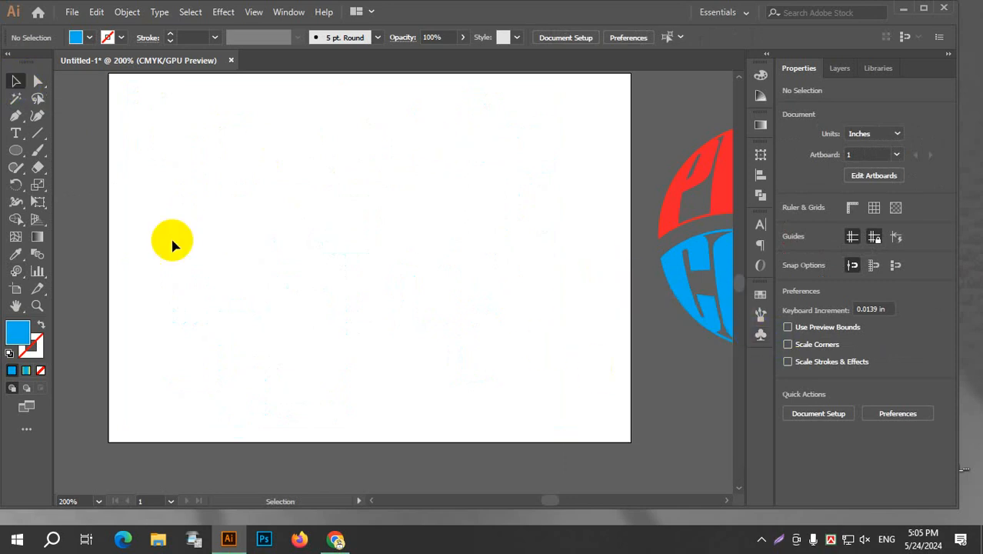
left_click_drag(380, 179, 377, 200)
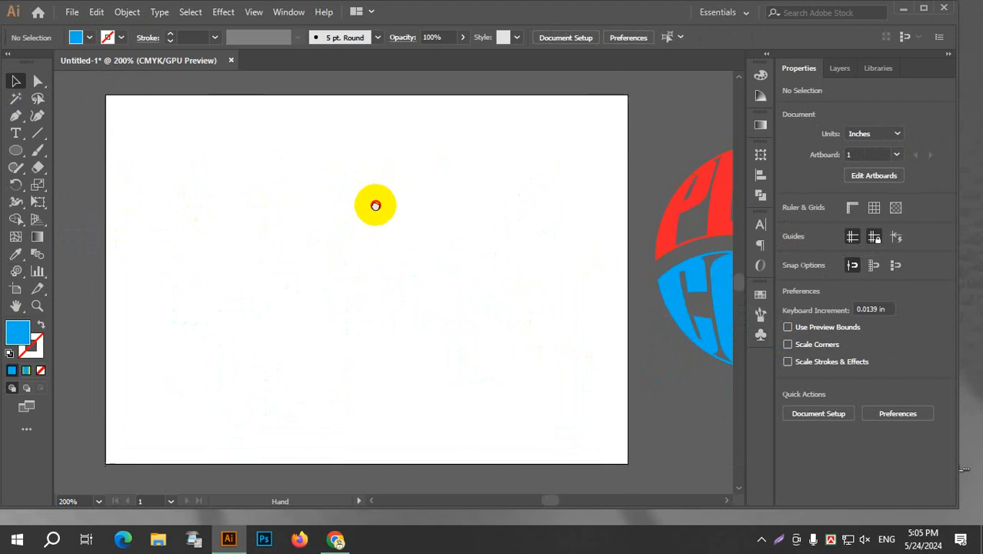
Draw a bar graph in the upper right part of the artboard with the Bar Graph tool, moving its data window clear of it.
left_click(47, 275)
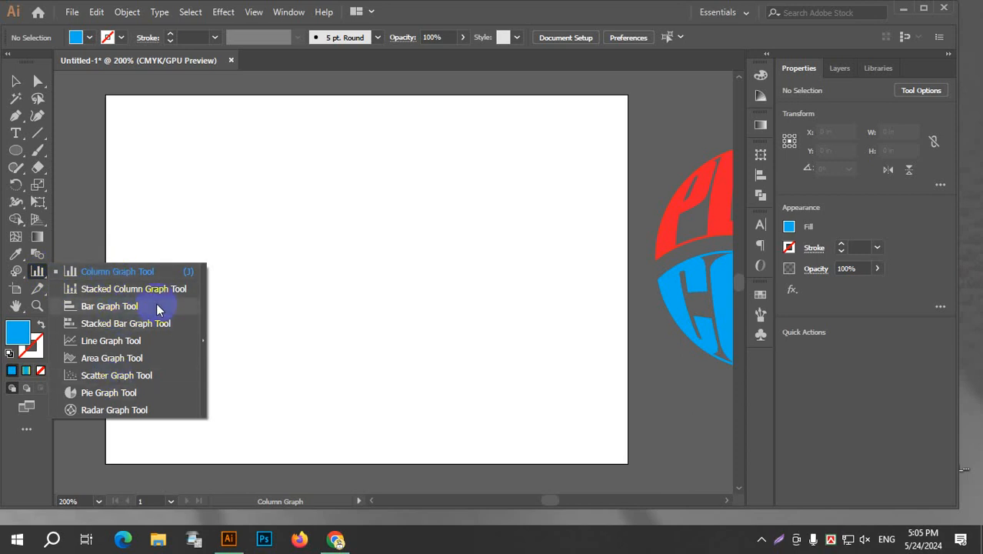
left_click(125, 306)
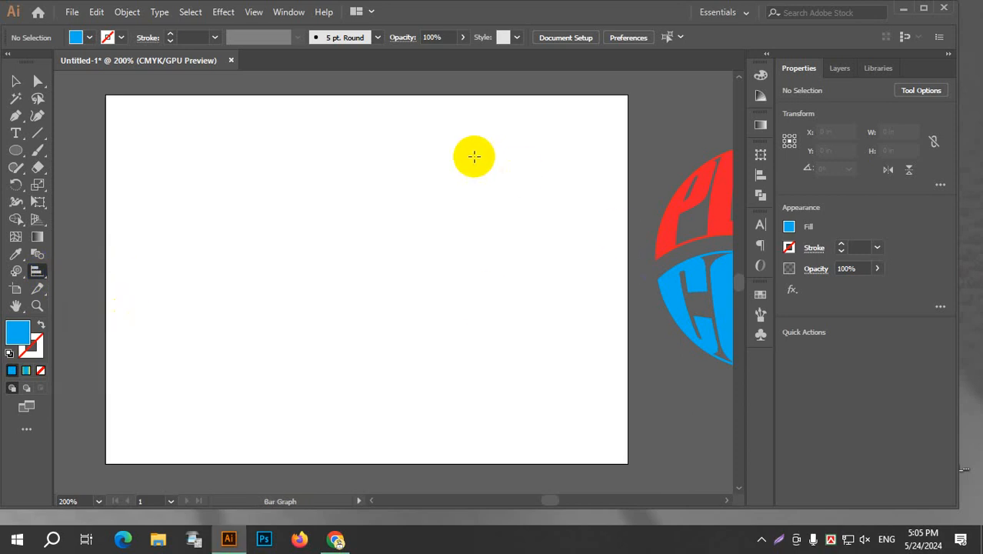
left_click_drag(425, 174, 604, 280)
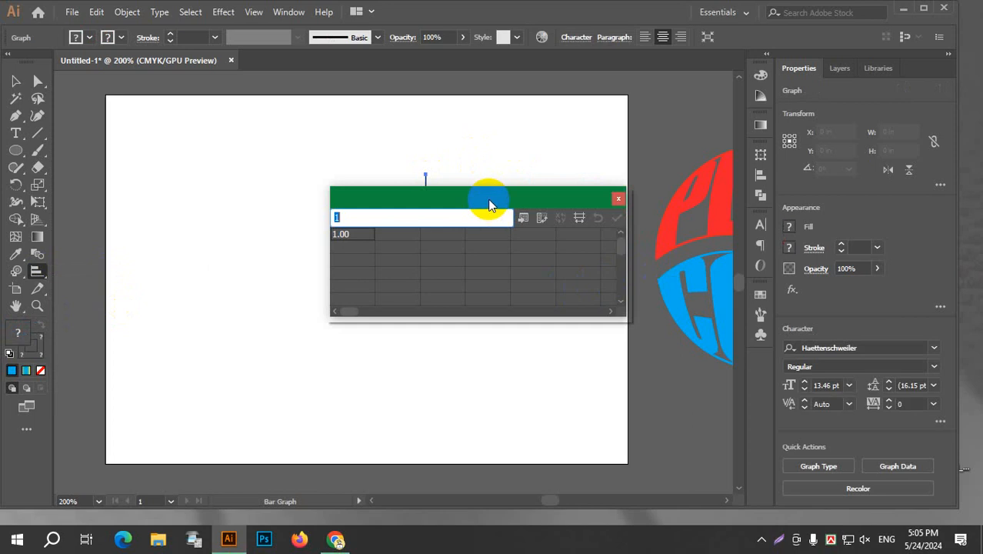
left_click_drag(487, 197, 501, 340)
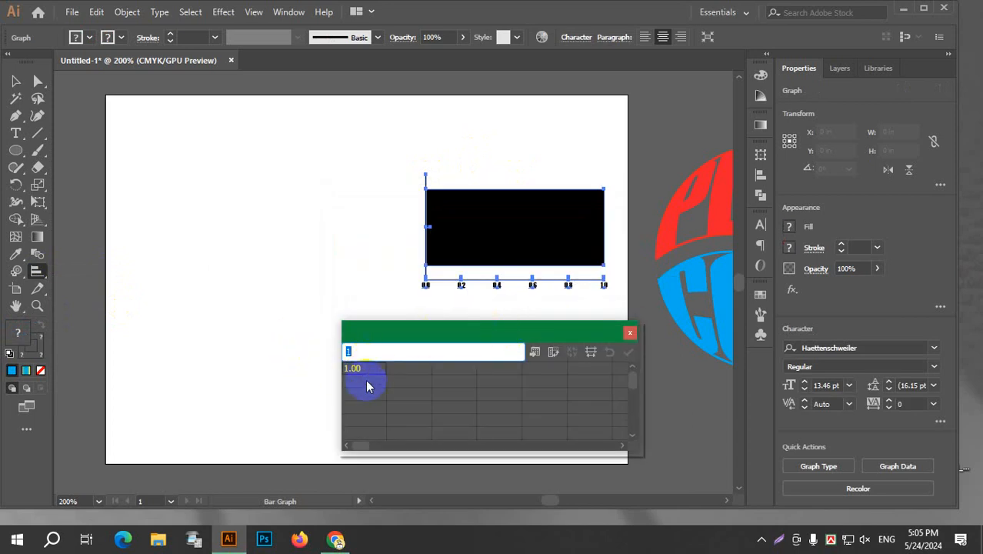
Complete the bar graph data as three rows, 1 and 3, 5 and 7, 2 and 8, apply it and close the data window.
left_click(399, 370)
type("3")
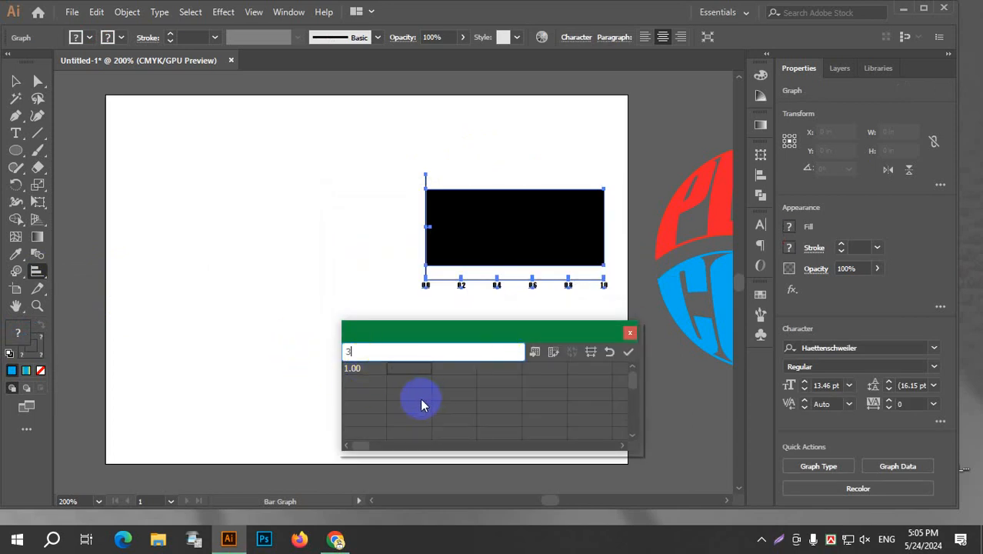
left_click(362, 391)
type("5")
left_click(416, 384)
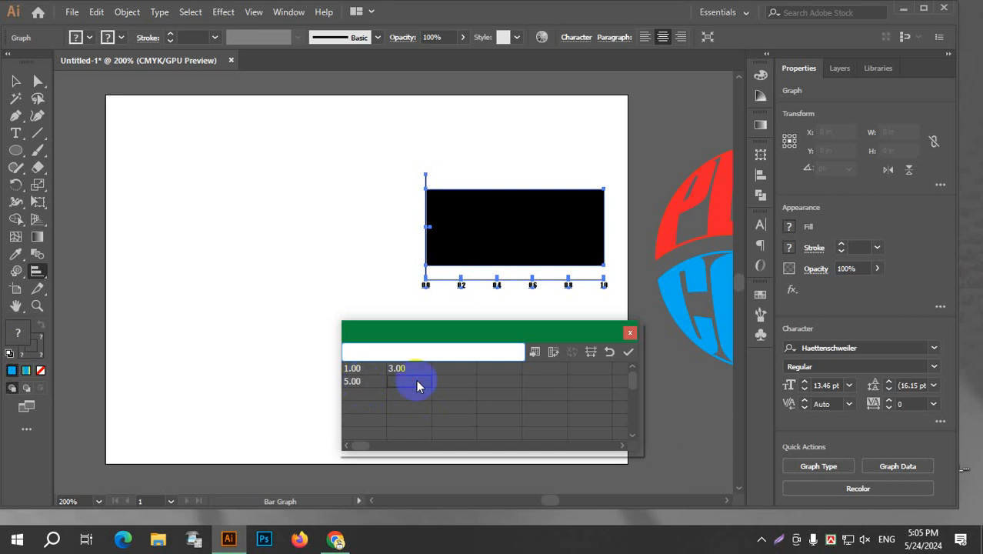
type("7")
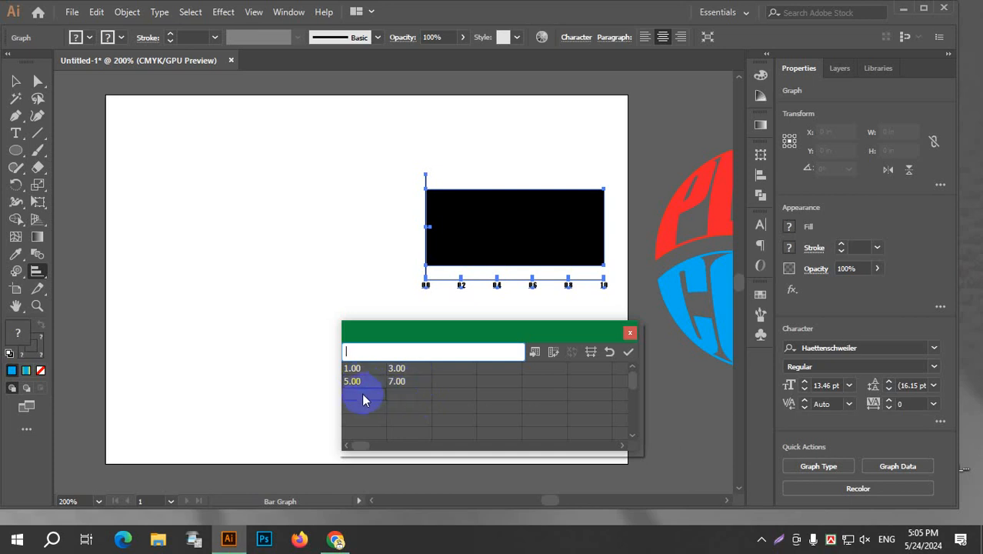
left_click(416, 394)
type("8")
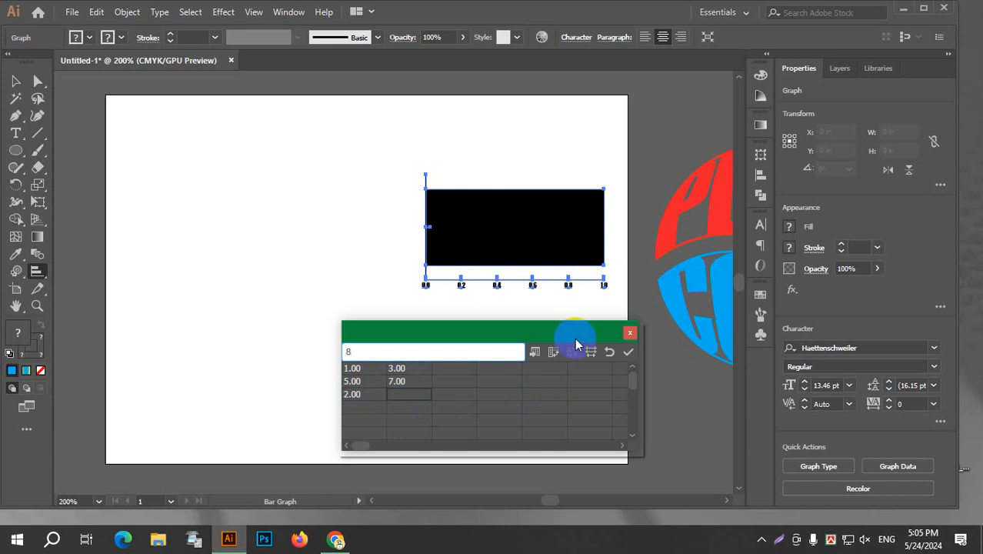
left_click(629, 352)
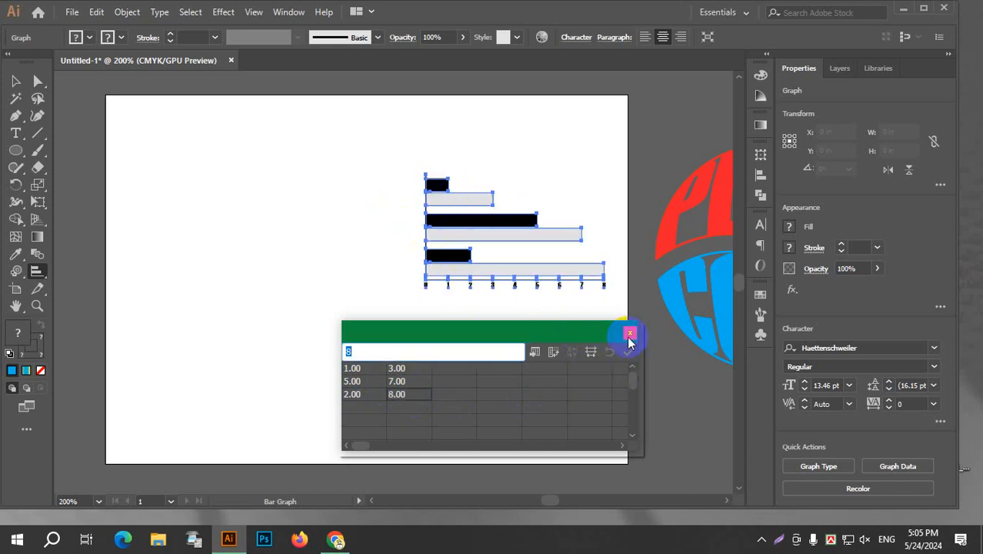
left_click(629, 334)
Isolate the bar graph and fill it with a green swatch.
left_click(15, 80)
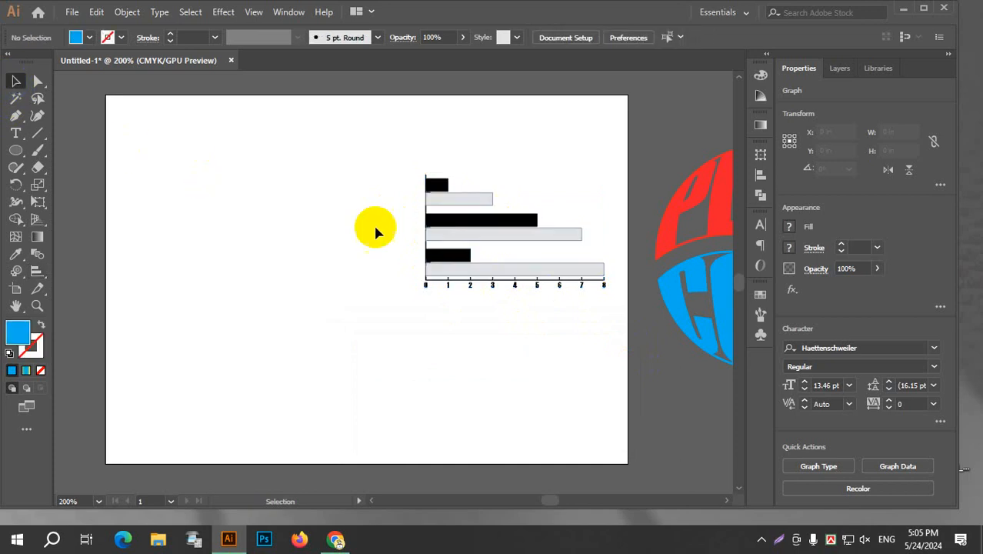
left_click_drag(347, 170, 617, 396)
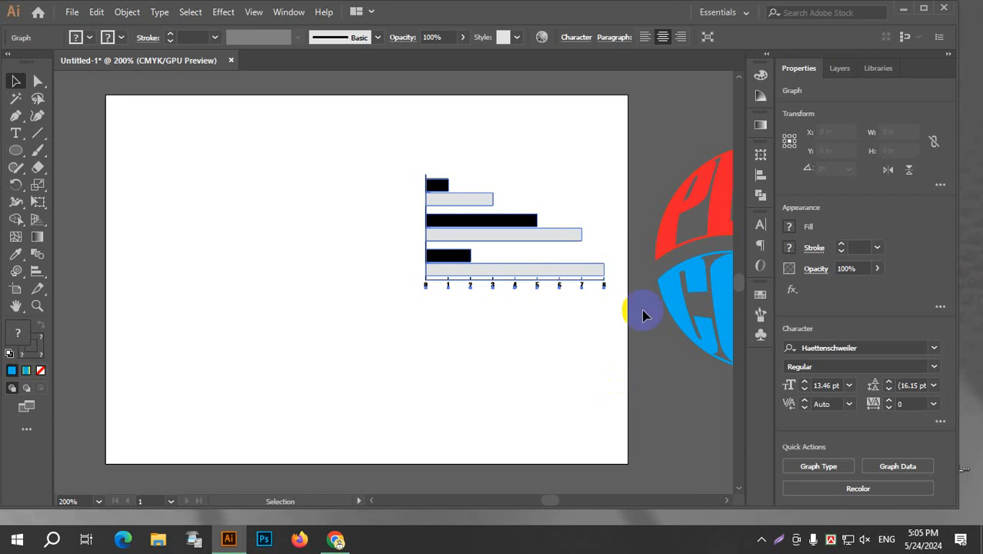
left_click(560, 169)
double_click(517, 224)
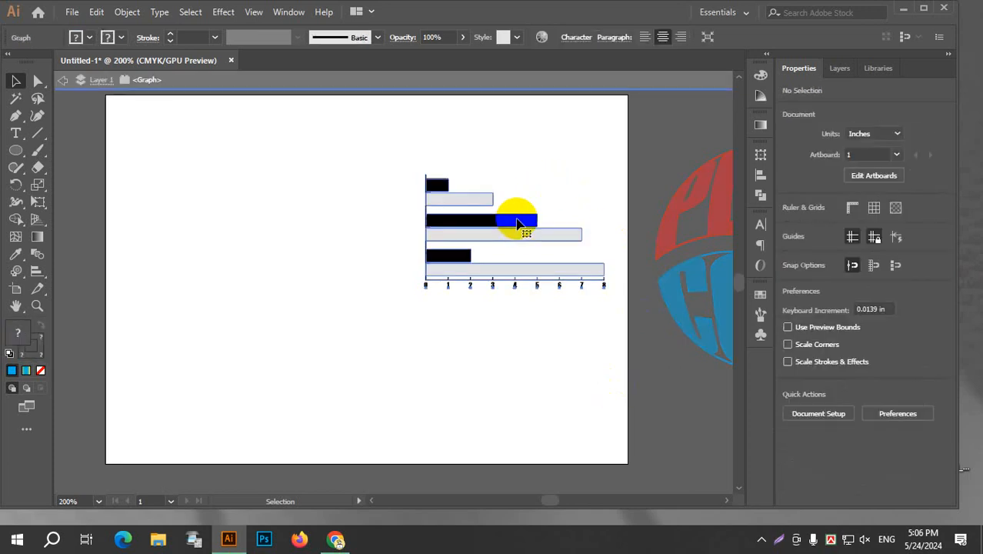
left_click(85, 37)
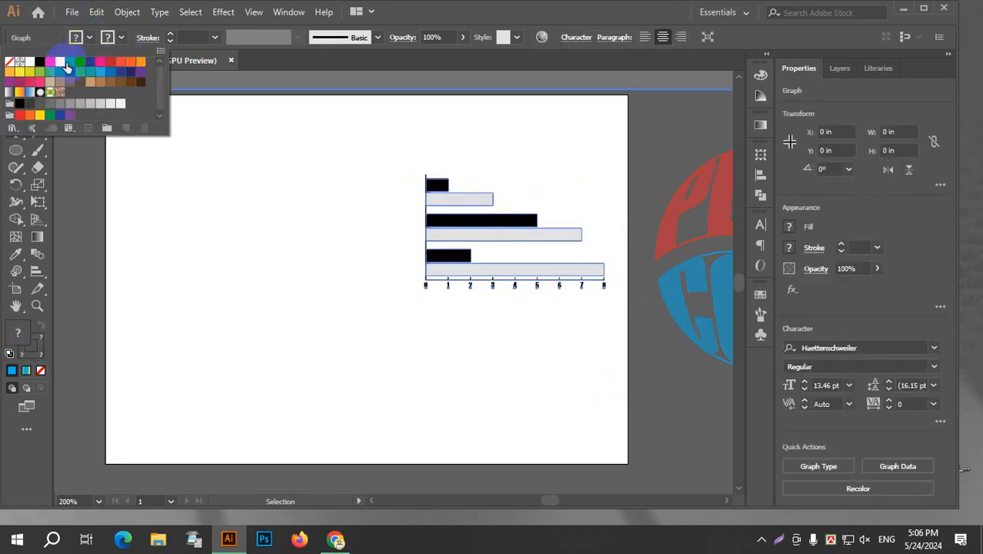
left_click(70, 60)
left_click(549, 154)
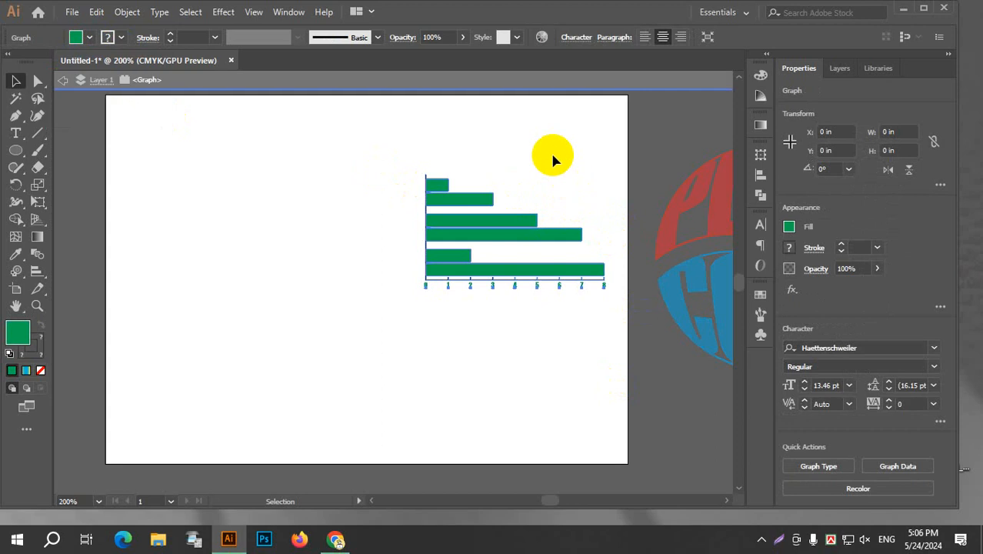
Fill the bar graph with an orange-red swatch and exit isolation mode.
left_click(521, 222)
right_click(520, 223)
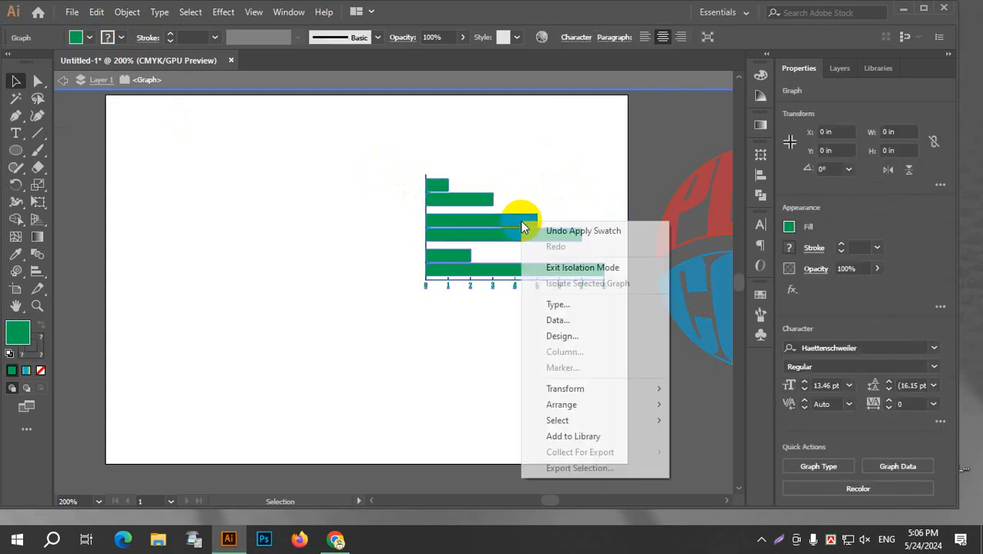
left_click(93, 38)
left_click(121, 62)
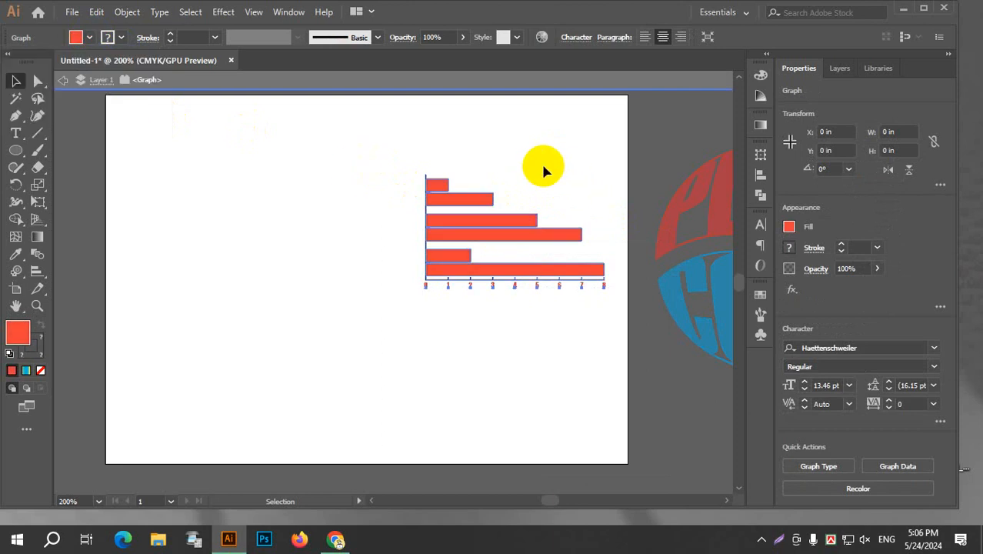
left_click(62, 80)
left_click(62, 80)
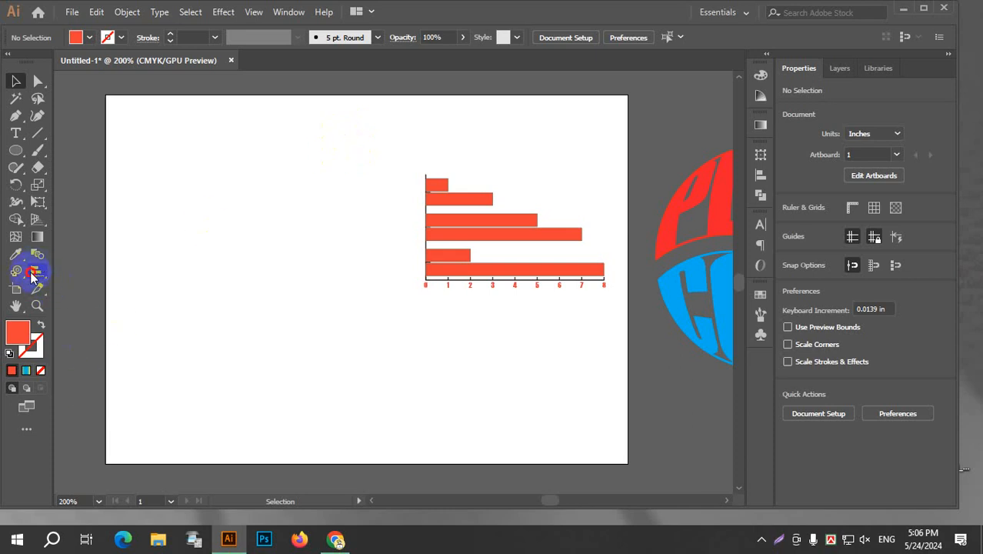
Draw a pie graph beside the bar graph with the data values 40 and 60, and deselect it.
left_click_drag(33, 276, 116, 391)
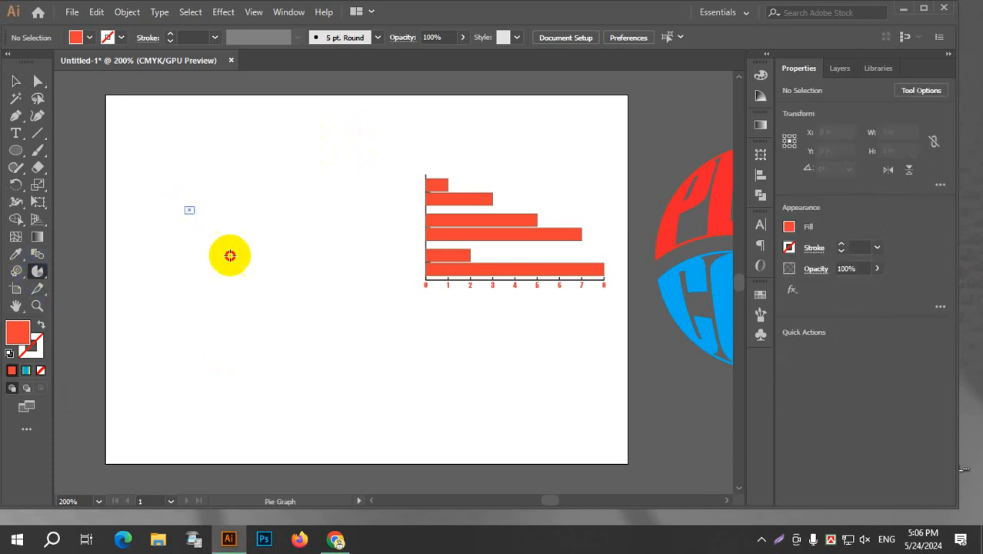
left_click_drag(186, 206, 377, 347)
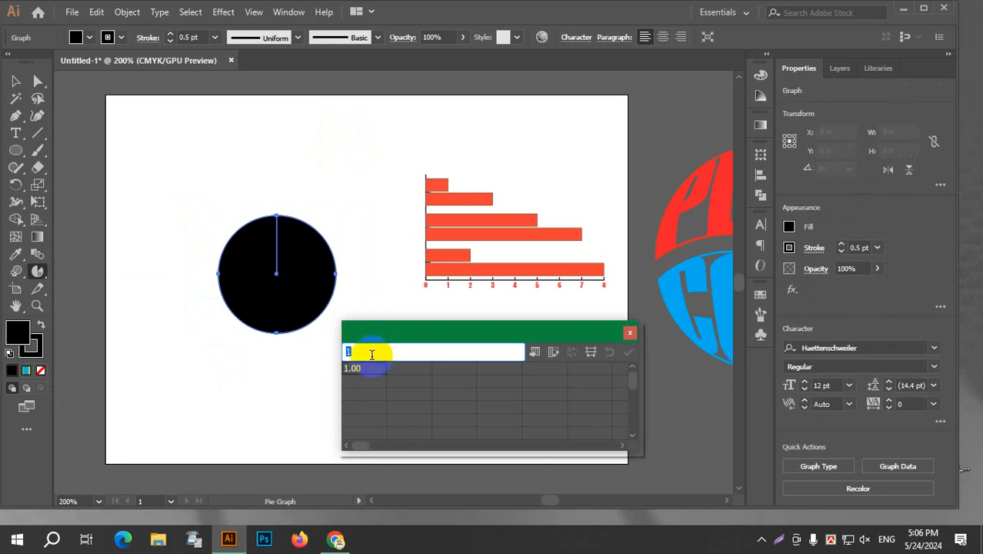
left_click(398, 370)
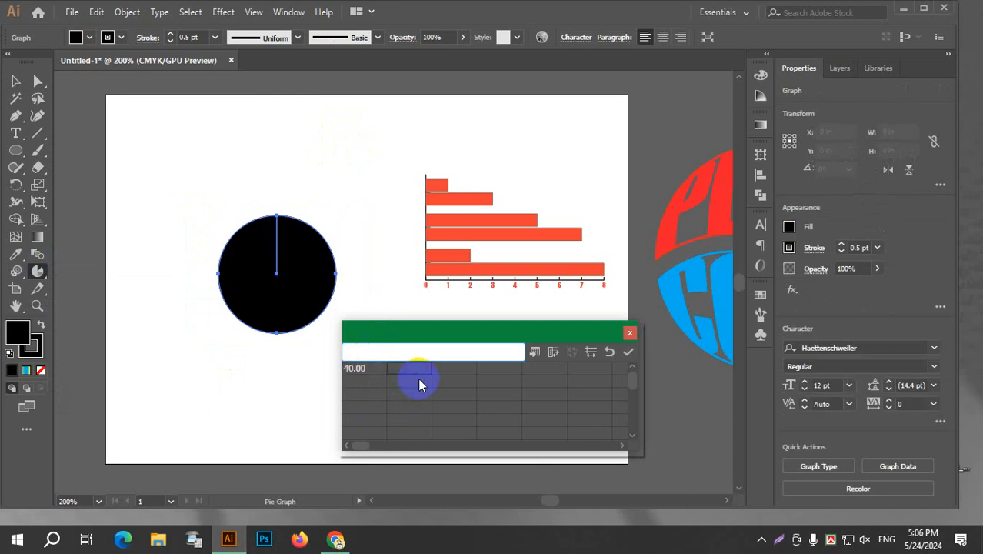
type("60")
left_click(628, 351)
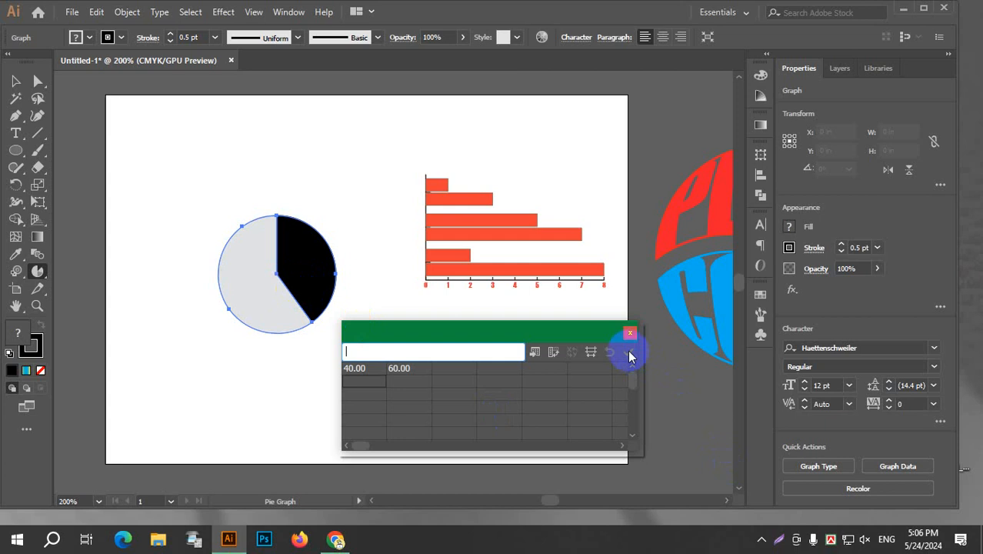
left_click(630, 334)
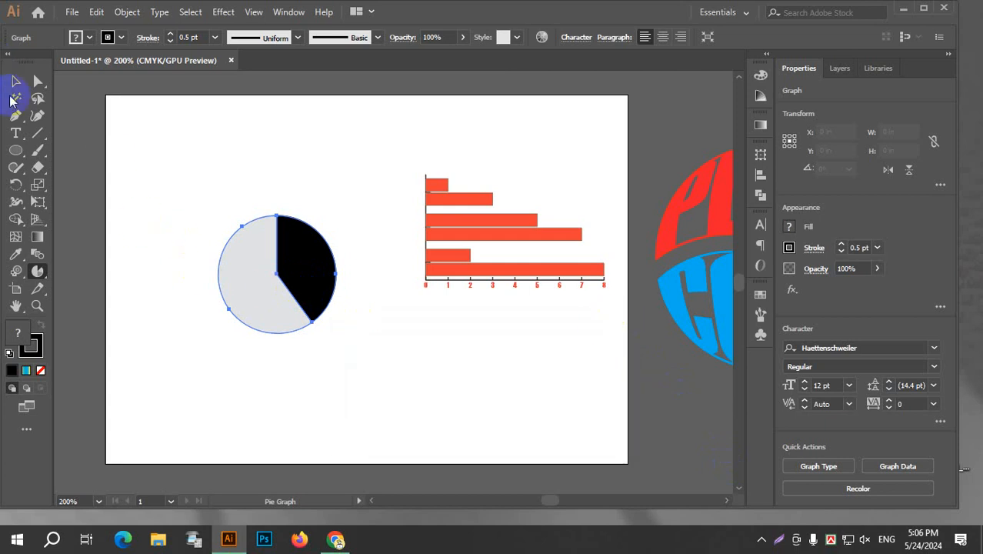
left_click(16, 83)
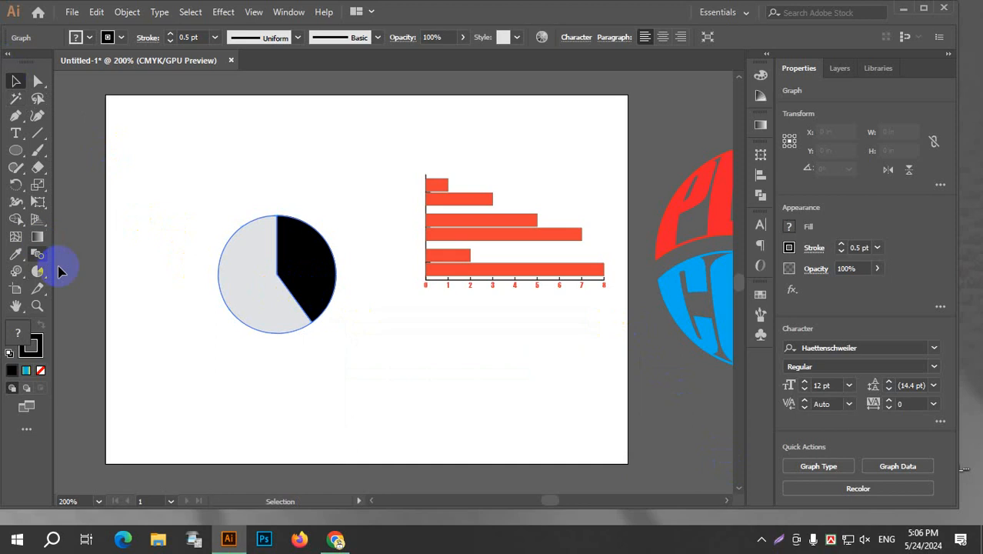
left_click(284, 283)
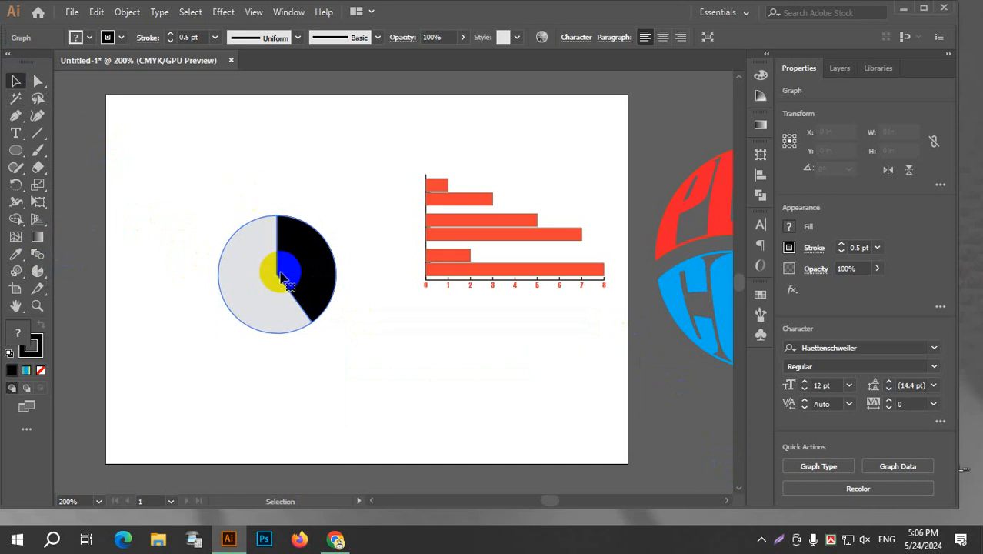
left_click(263, 159)
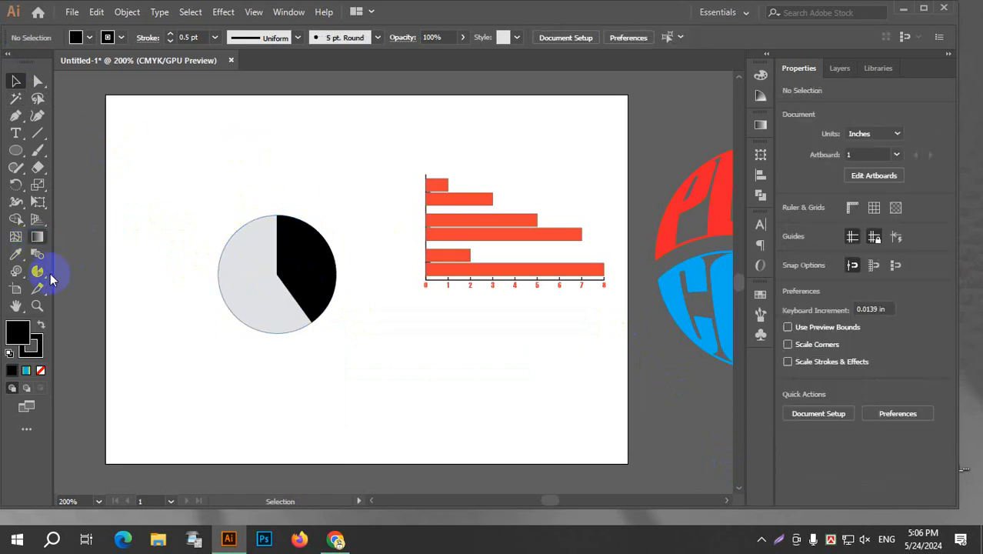
left_click_drag(37, 272, 146, 278)
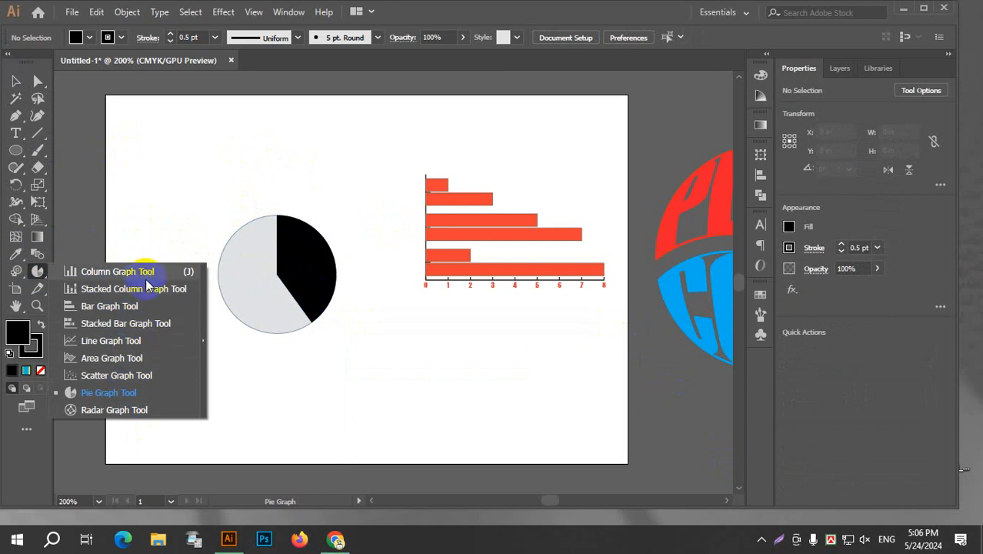
left_click_drag(146, 285, 37, 273)
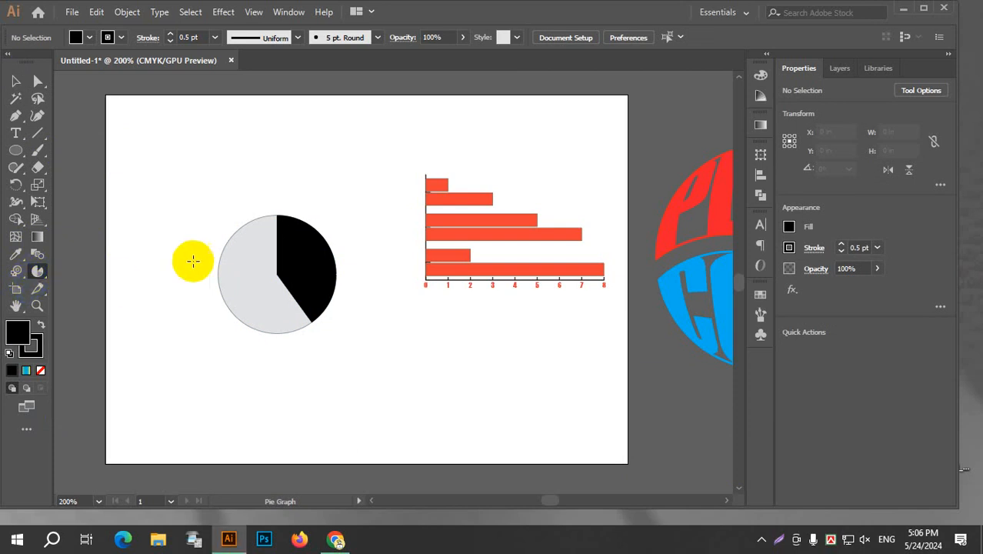
left_click(189, 188)
left_click(510, 286)
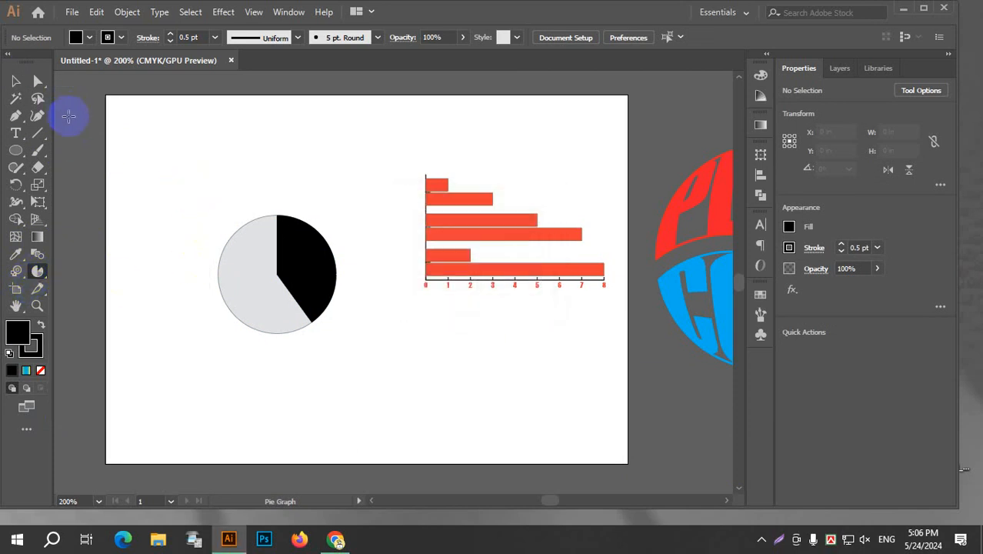
Delete both the pie graph and the bar graph from the artboard.
left_click(16, 81)
key("ctrl+a")
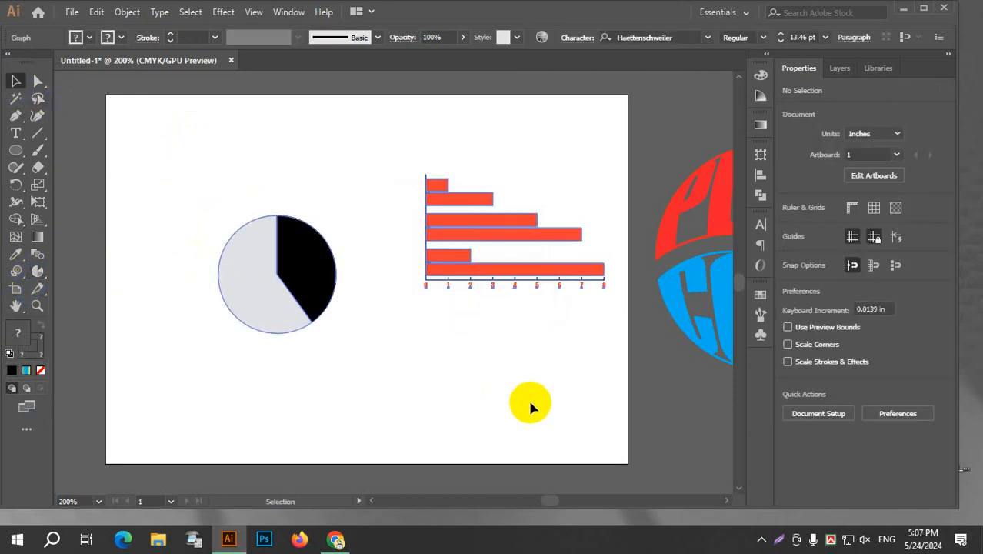
key("Delete")
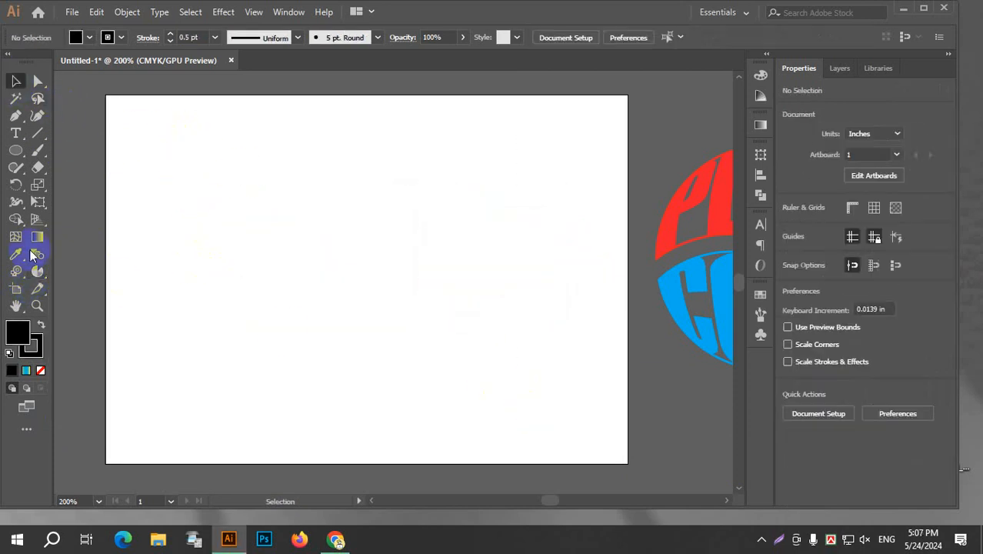
Draw a second artboard about 11.29 × 8.35 in around the Pepsi Cola logo with the Artboard tool, and delete it.
left_click(16, 291)
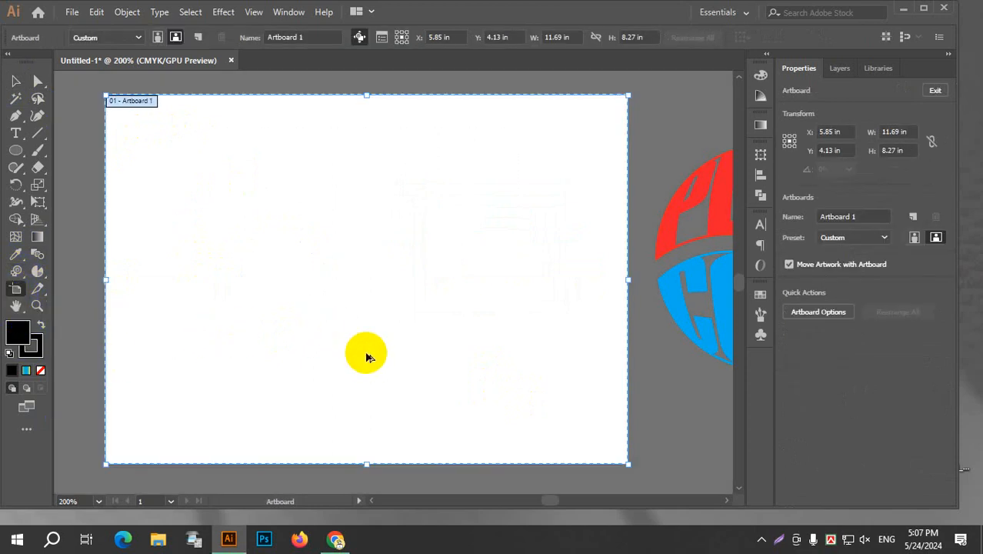
scroll(377, 357, "down", 3)
scroll(490, 370, "up", 1)
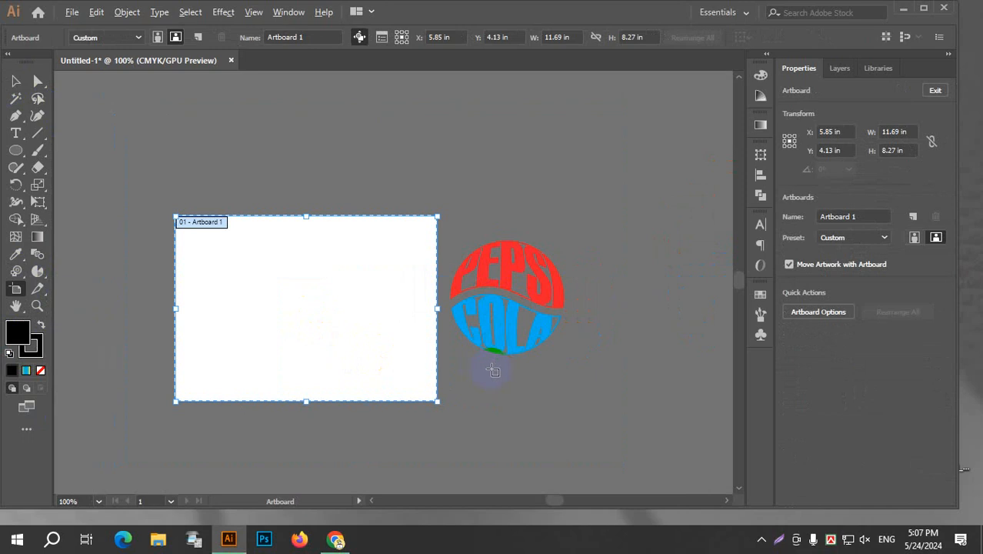
left_click_drag(451, 217, 703, 400)
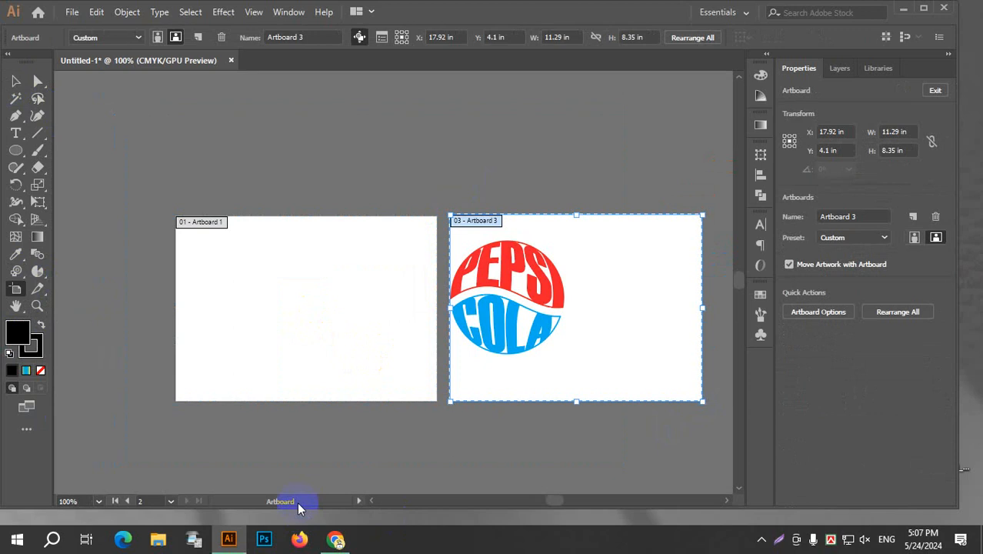
key("Delete")
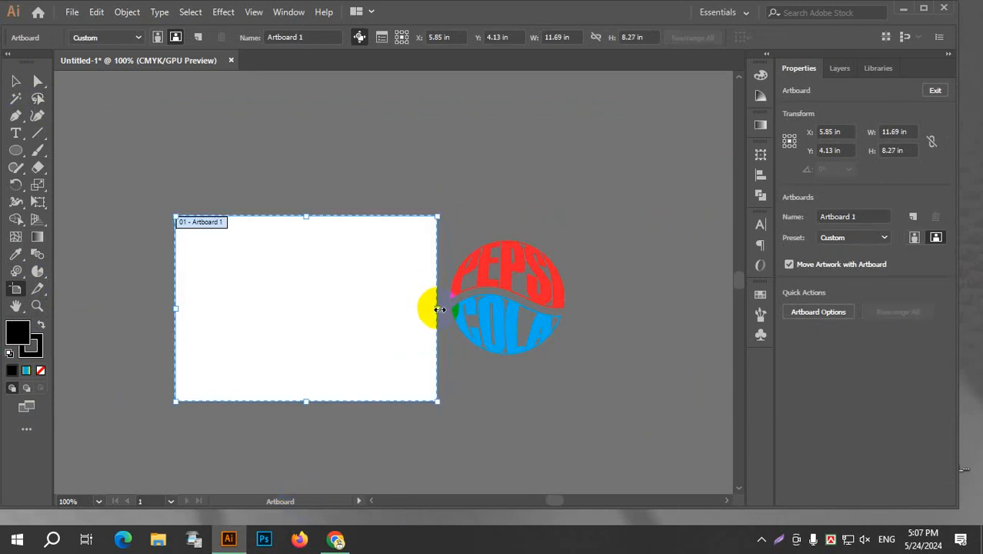
Resize Artboard 1 freehand by its right edge, top edge and top-right corner to about 11.47 × 7.88 in.
mouse_move(436, 309)
left_mouse_down()
mouse_move(233, 309)
mouse_move(427, 311)
left_mouse_up()
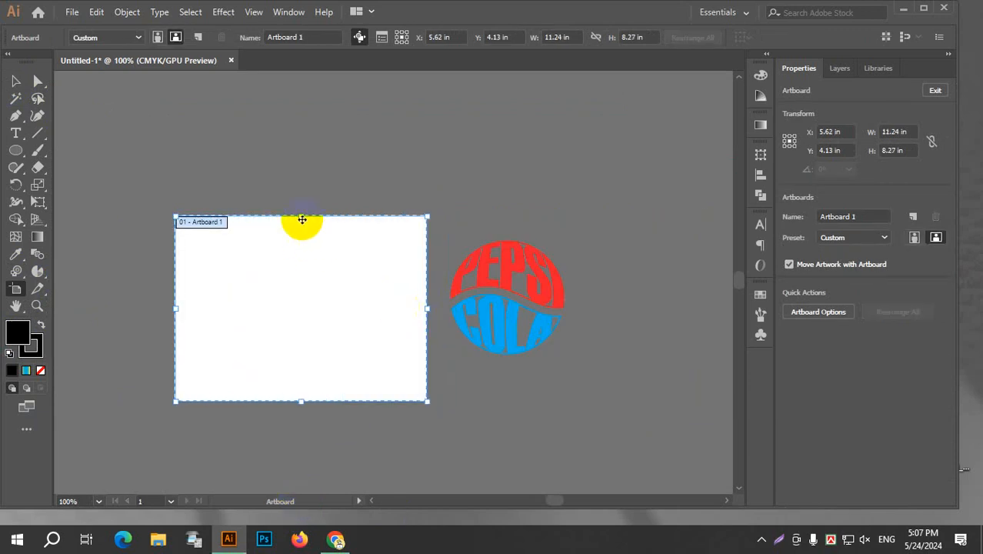
mouse_move(301, 219)
left_mouse_down()
mouse_move(283, 329)
mouse_move(301, 219)
left_mouse_up()
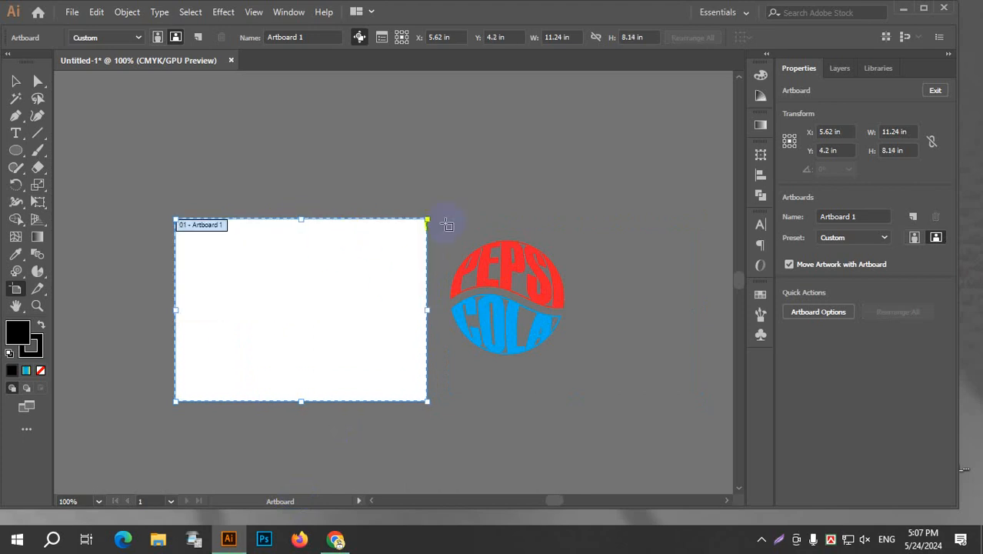
mouse_move(428, 219)
left_mouse_down()
mouse_move(340, 291)
mouse_move(487, 154)
mouse_move(430, 224)
left_mouse_up()
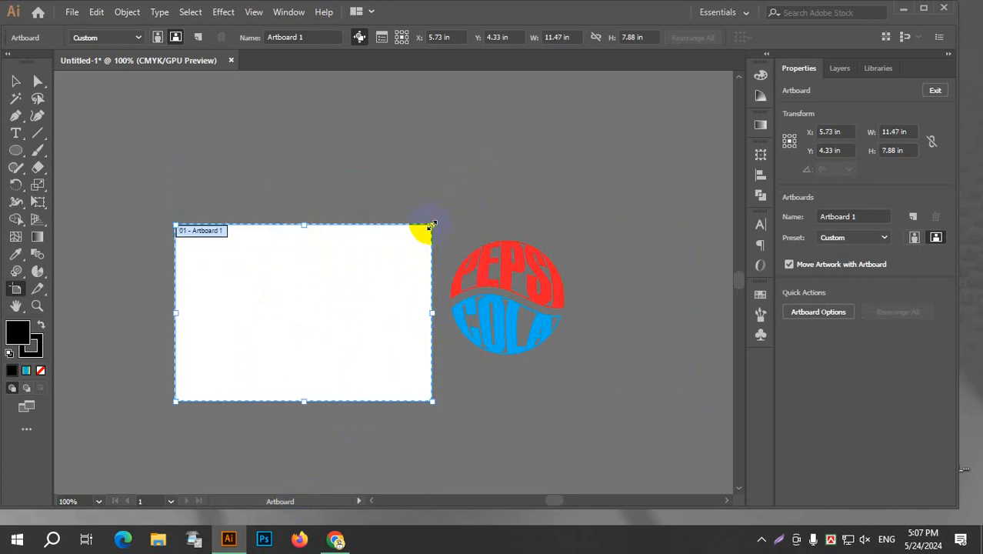
Set Artboard 1 to exactly 11 in wide and 10 in high.
left_click(634, 37)
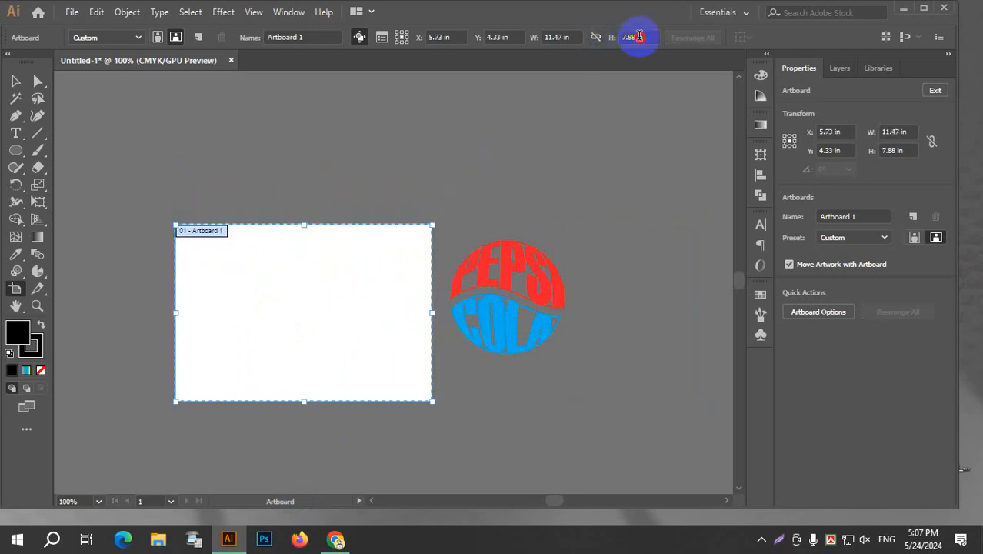
left_click(571, 37)
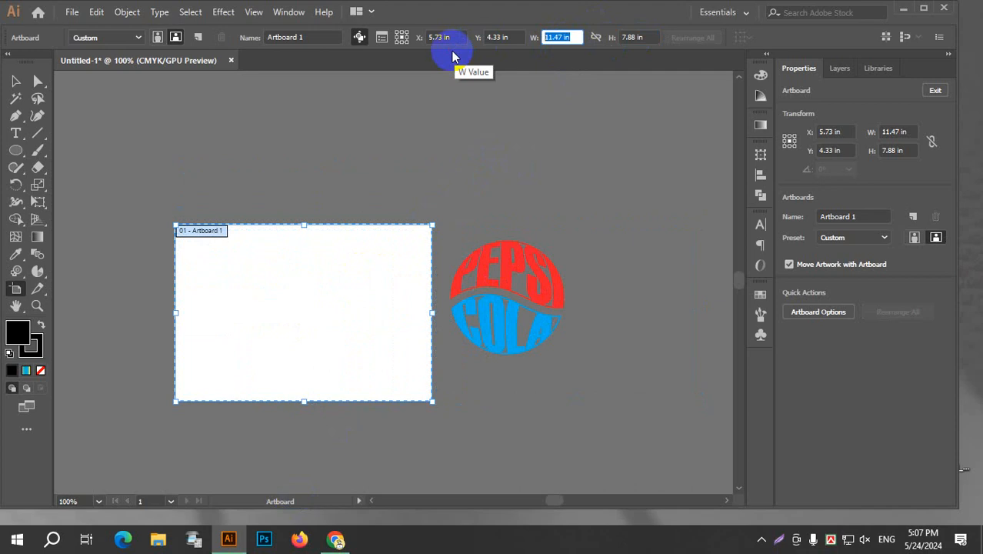
type("11")
left_click(635, 37)
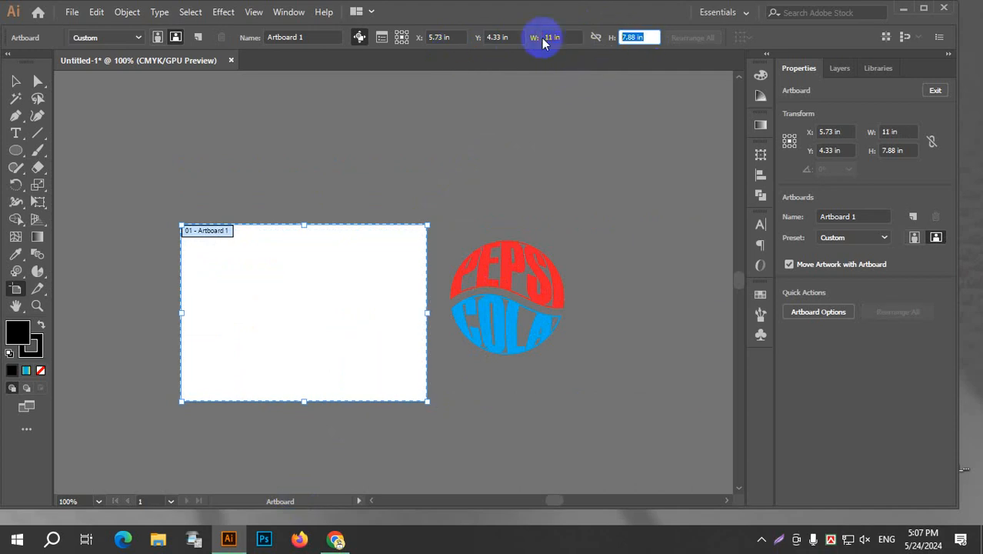
type("10")
key("Return")
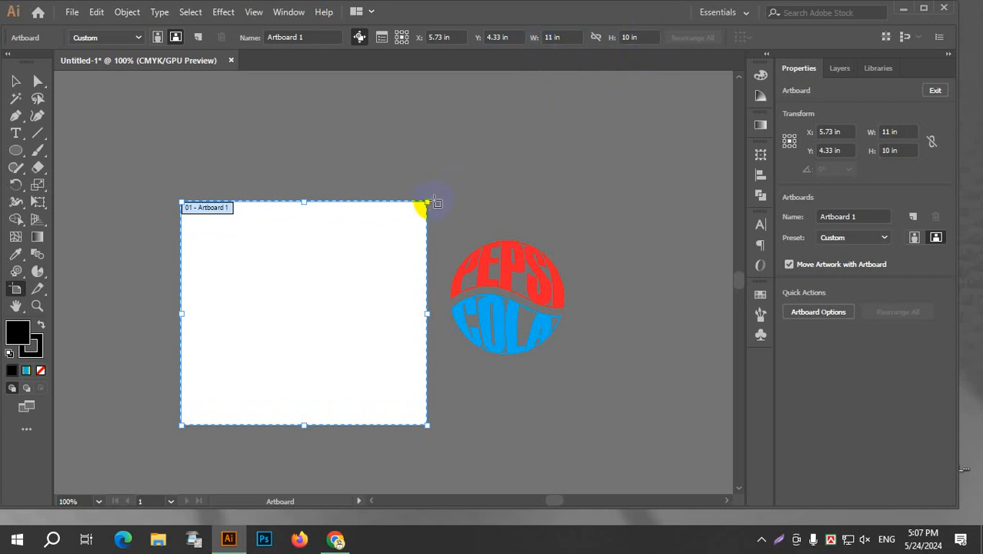
Draw another artboard about 10.55 × 9.97 in around the logo, delete it, and leave artboard editing.
left_click_drag(441, 199, 677, 421)
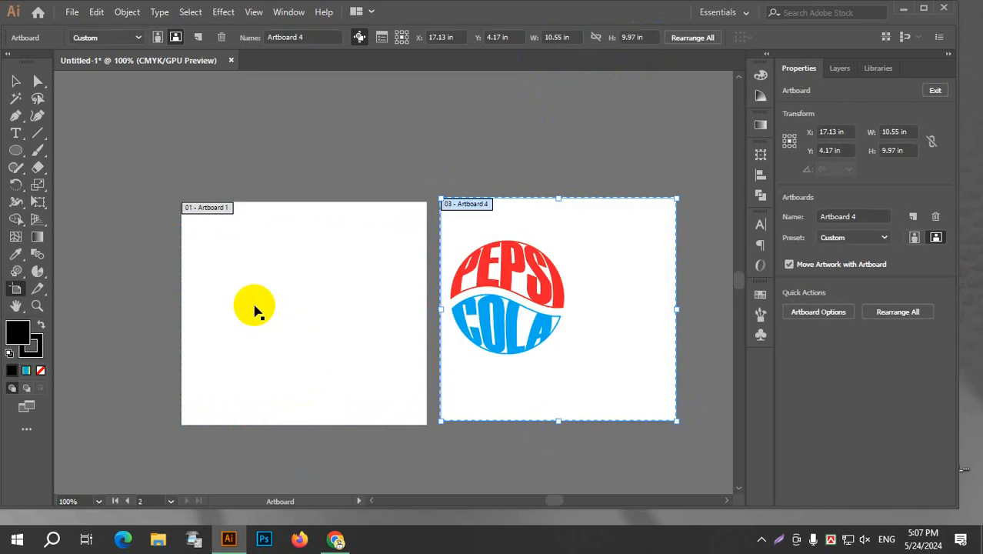
key("Delete")
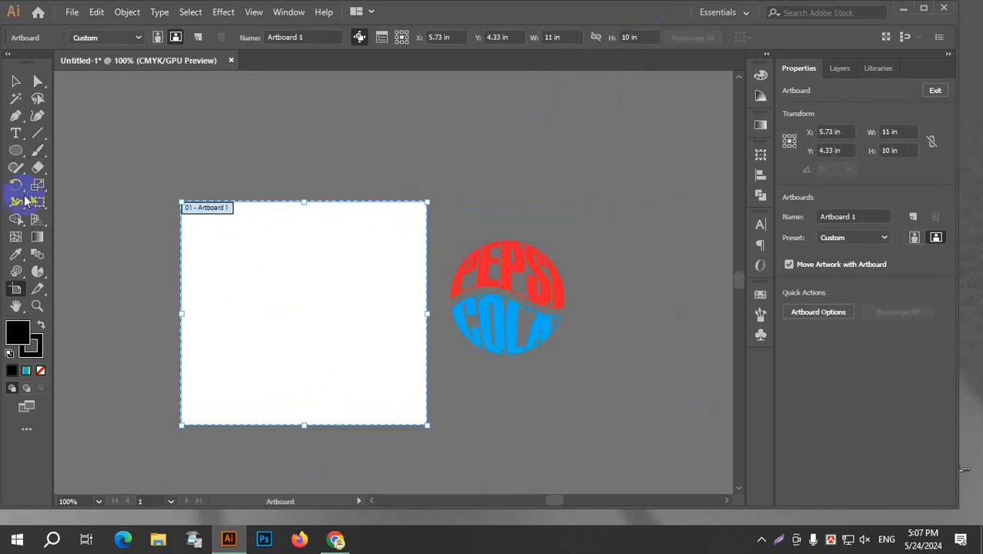
left_click(17, 81)
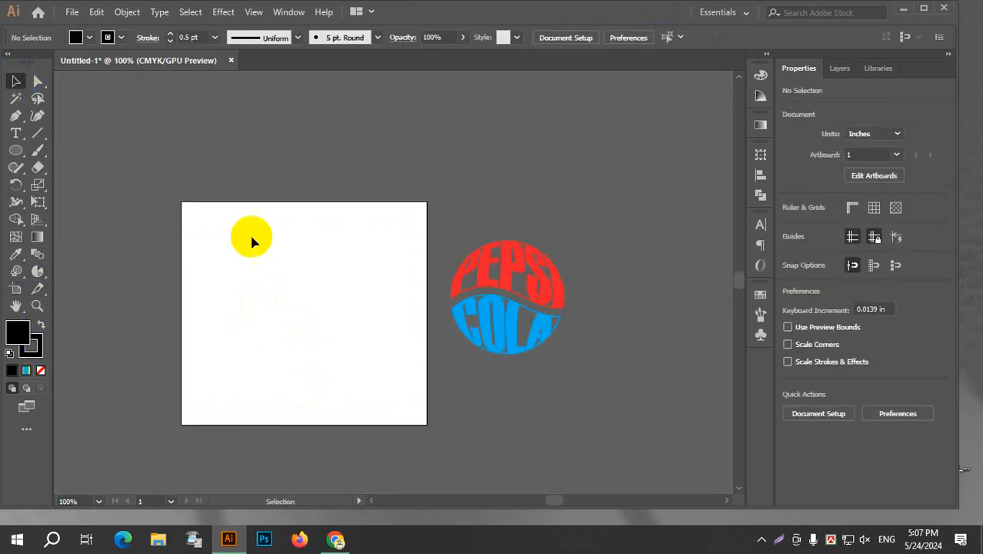
Activate the Slice tool with the whole artboard in view.
scroll(312, 333, "up", 2)
scroll(327, 334, "down", 1)
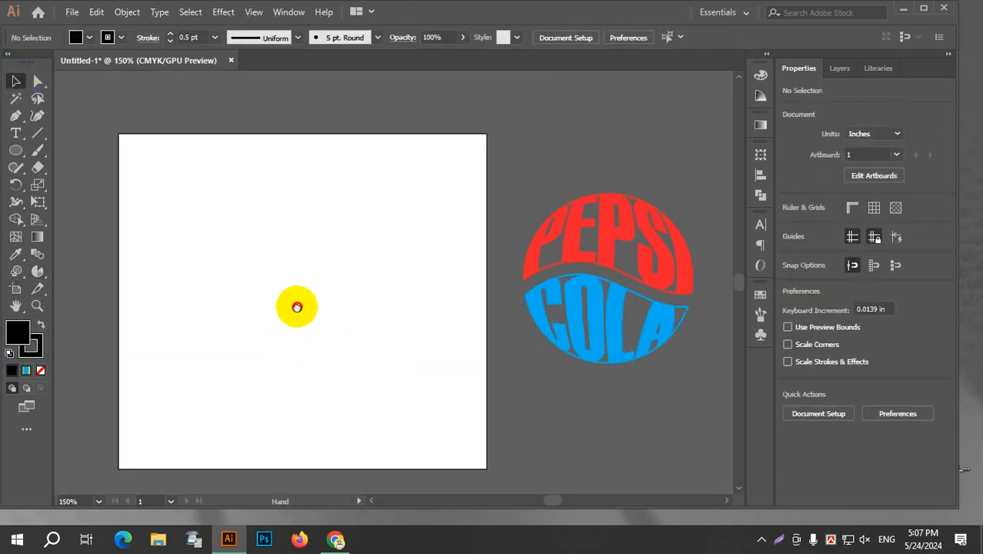
left_click_drag(296, 306, 328, 239)
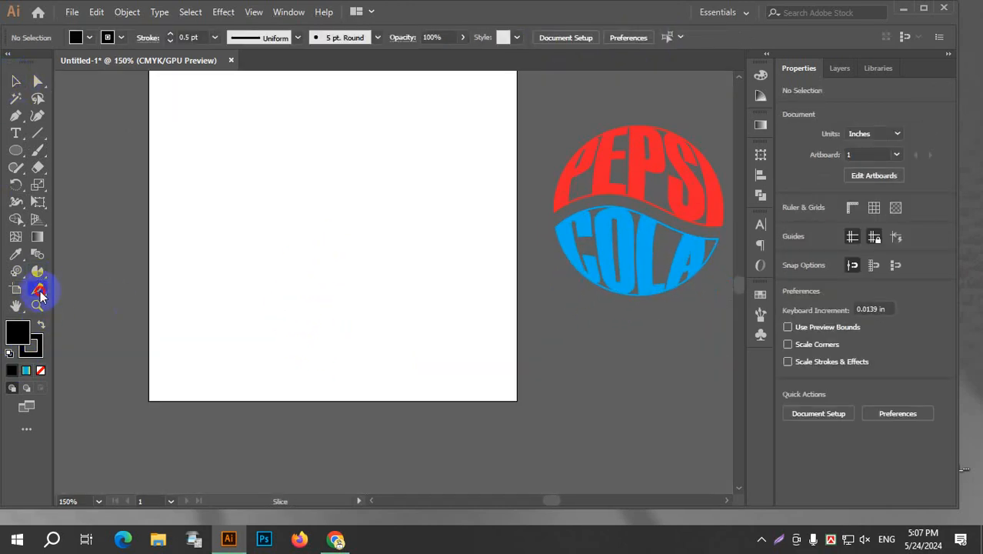
left_click(41, 296)
left_click(118, 287)
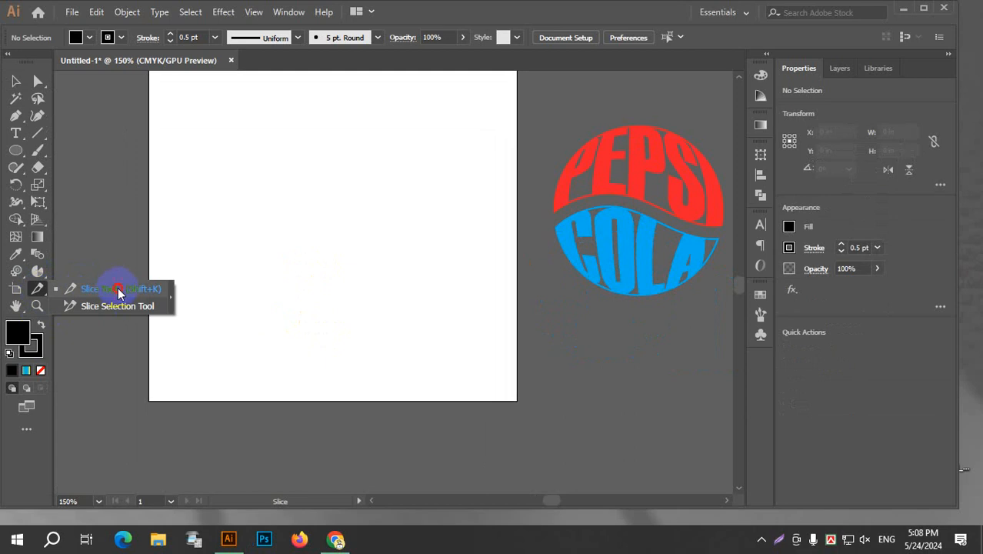
left_click_drag(302, 180, 313, 220)
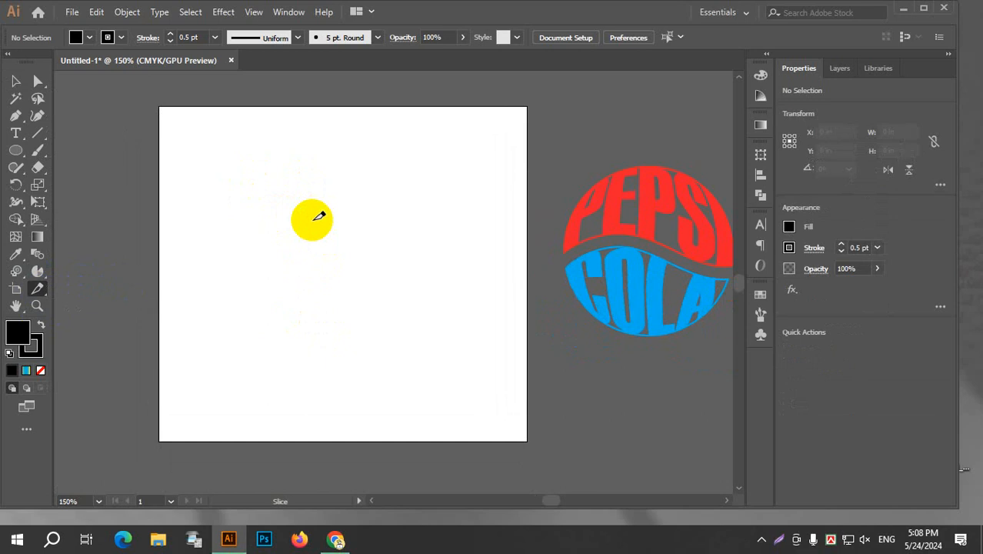
Switch to Chrome, search Google for "inleads it" and open the INLEADS IT homepage.
left_click(339, 540)
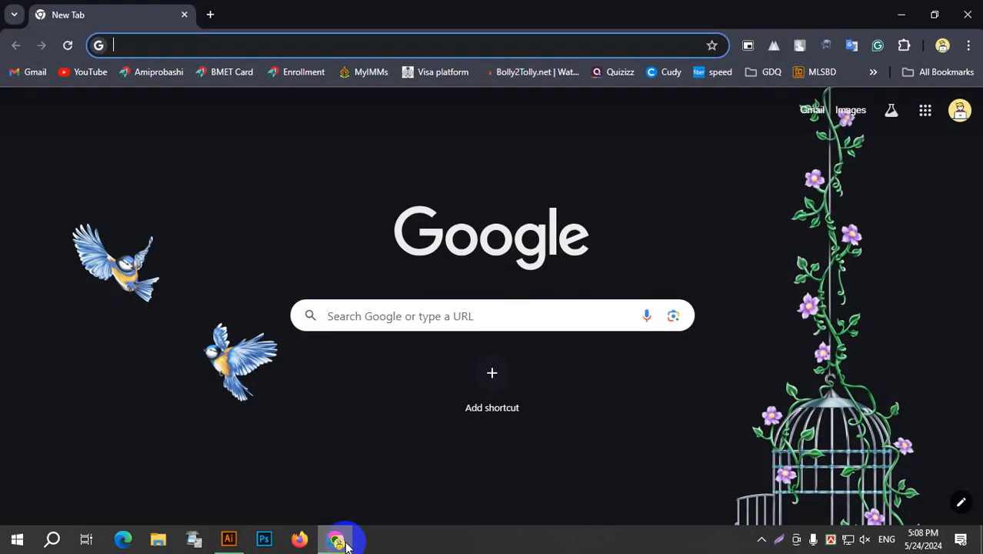
left_click(222, 48)
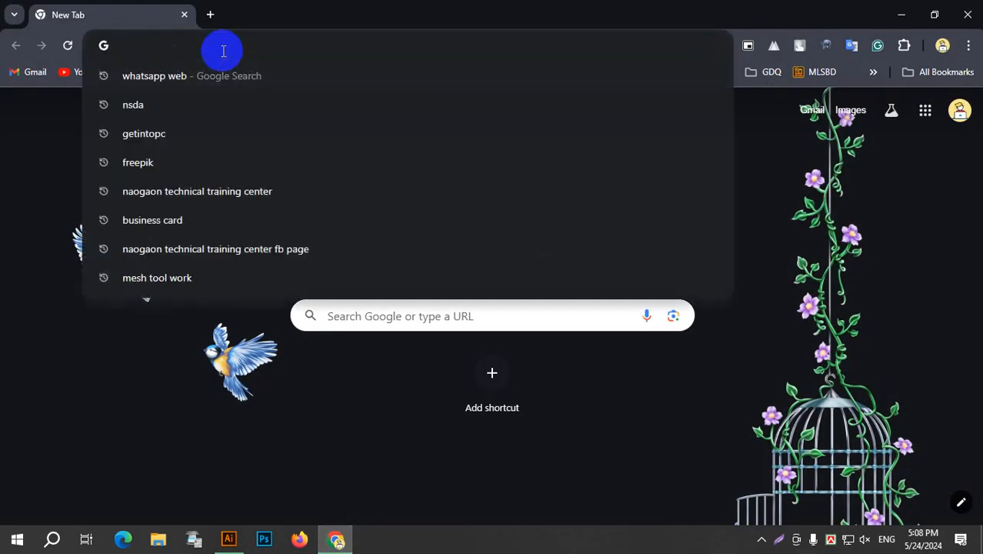
type("inleads")
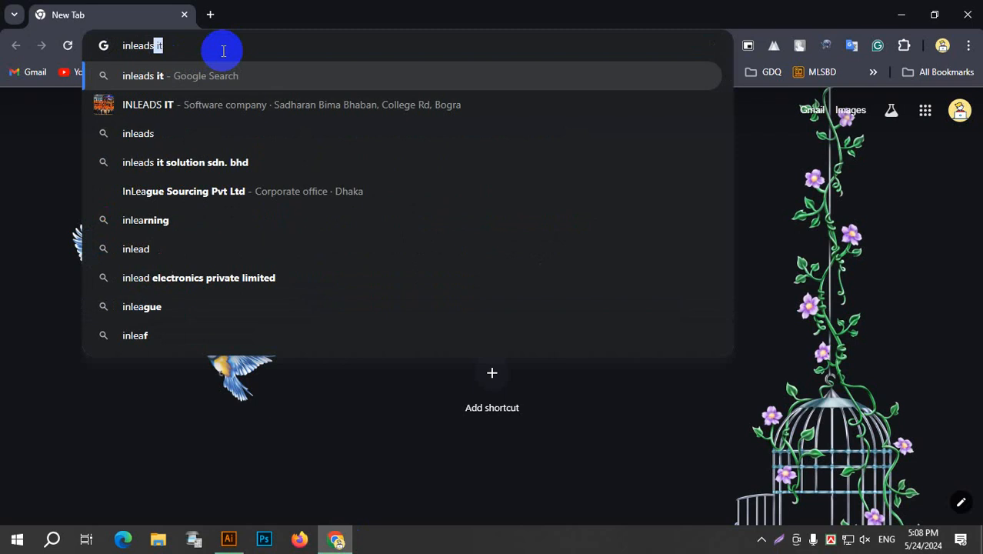
type(" it")
key("Return")
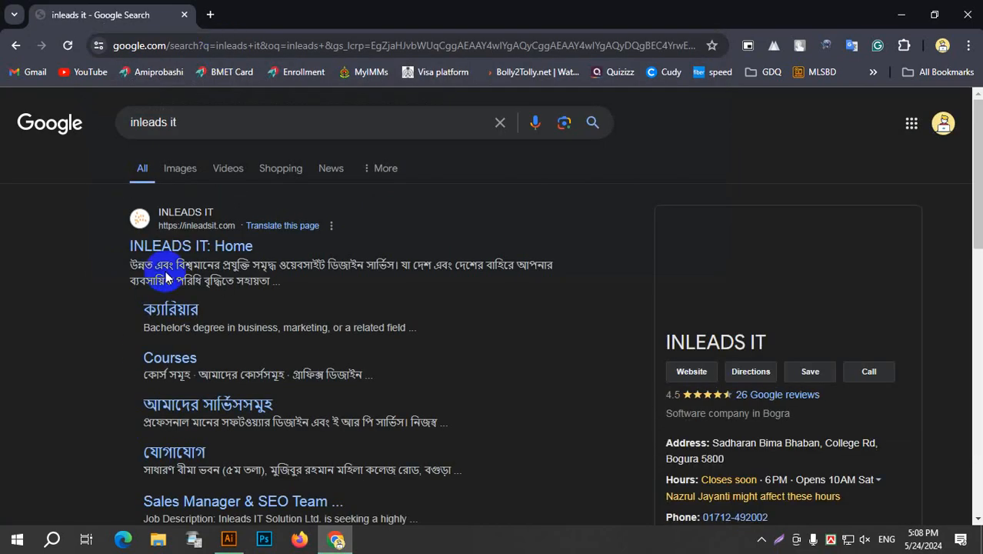
left_click(201, 247)
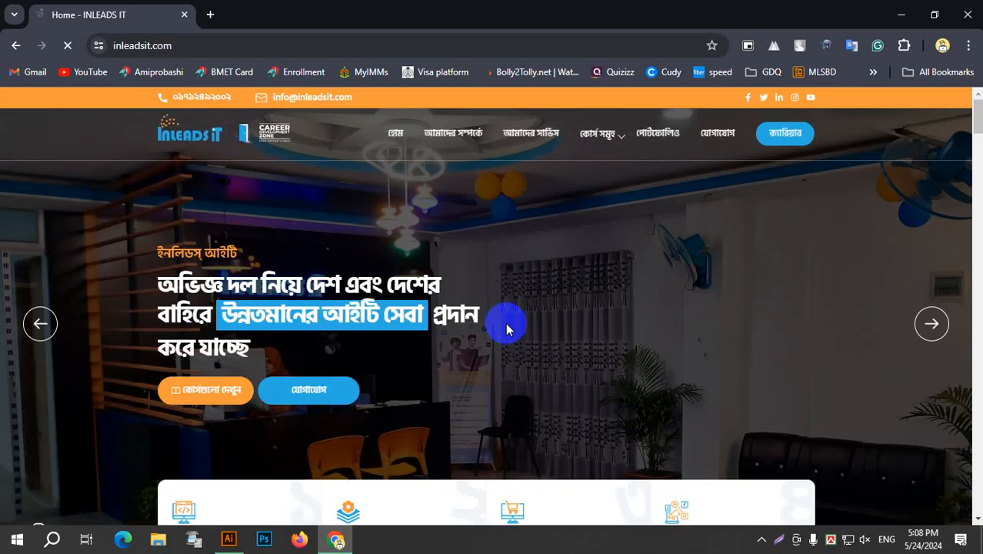
Look through the sections of the INLEADS IT homepage and return to its header banner.
scroll(456, 403, "down", 20)
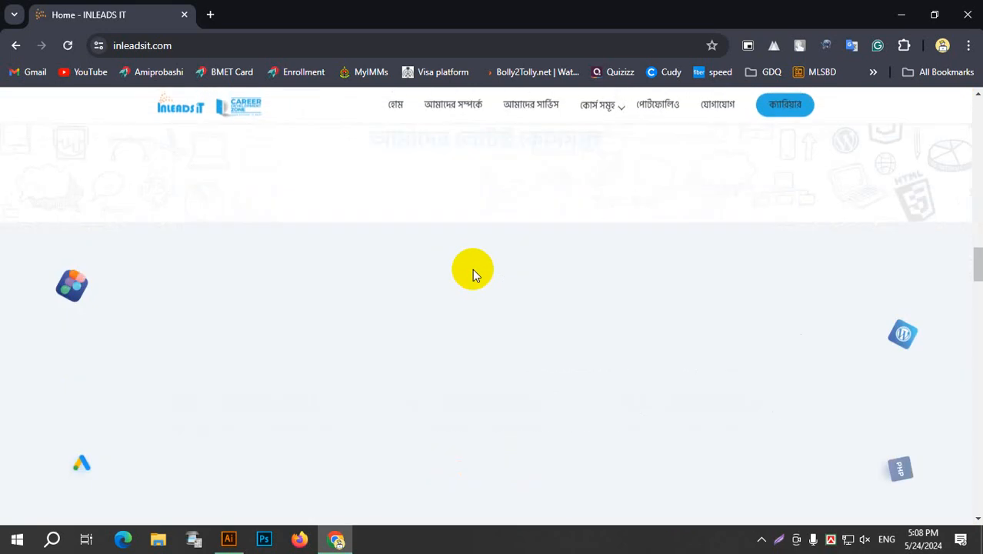
scroll(473, 270, "down", 15)
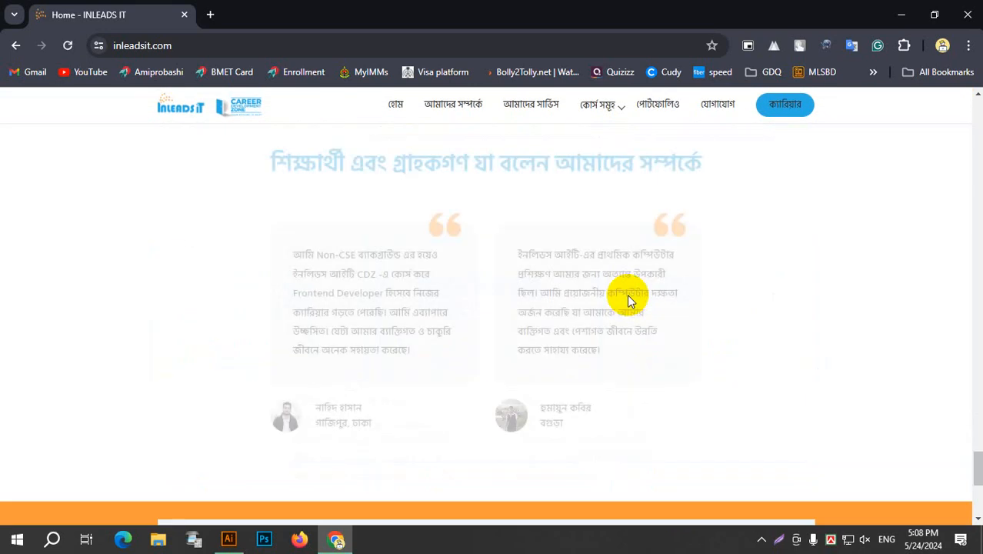
scroll(628, 294, "down", 5)
scroll(631, 294, "up", 10)
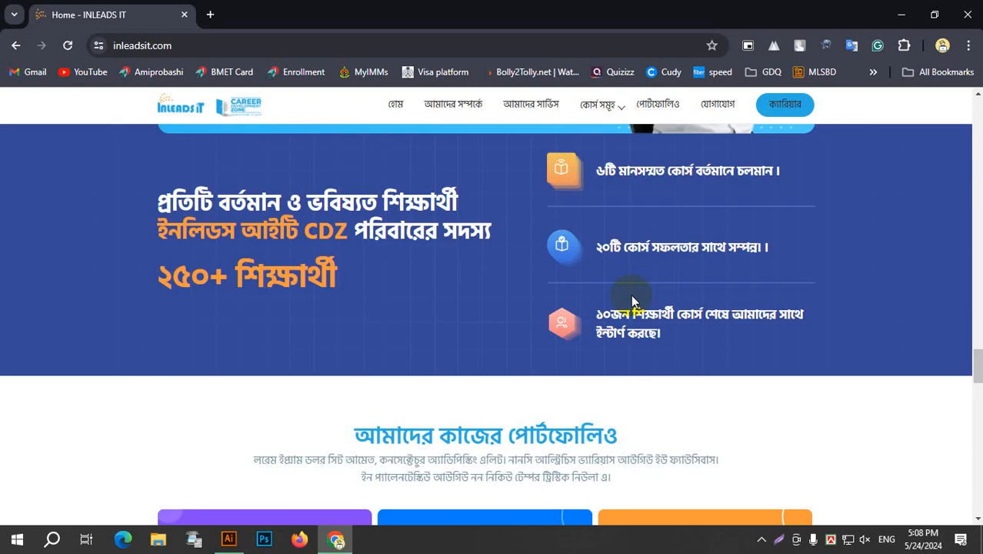
scroll(630, 295, "up", 15)
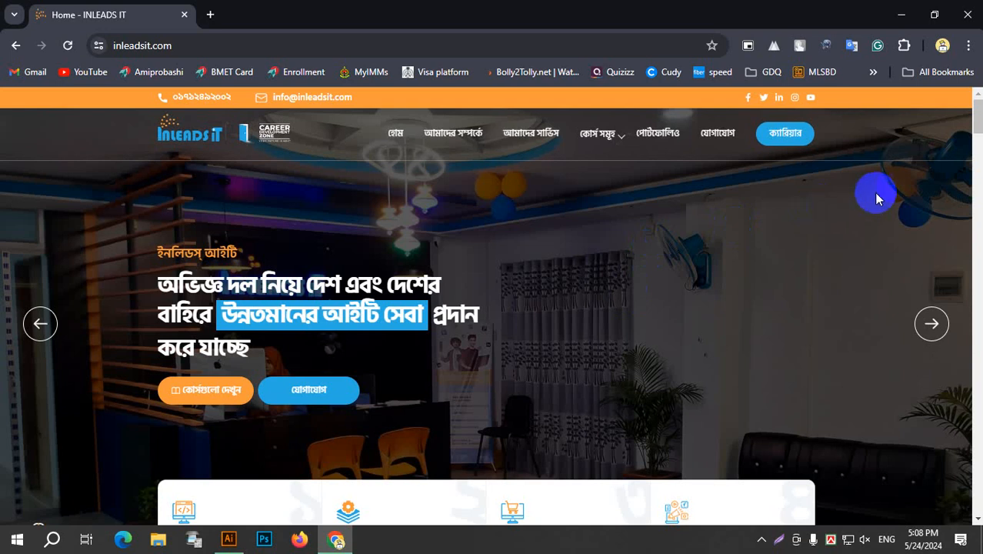
scroll(874, 192, "down", 12)
scroll(850, 235, "up", 9)
Capture a screenshot of the visible homepage area below the bookmarks bar and copy it.
left_click(783, 546)
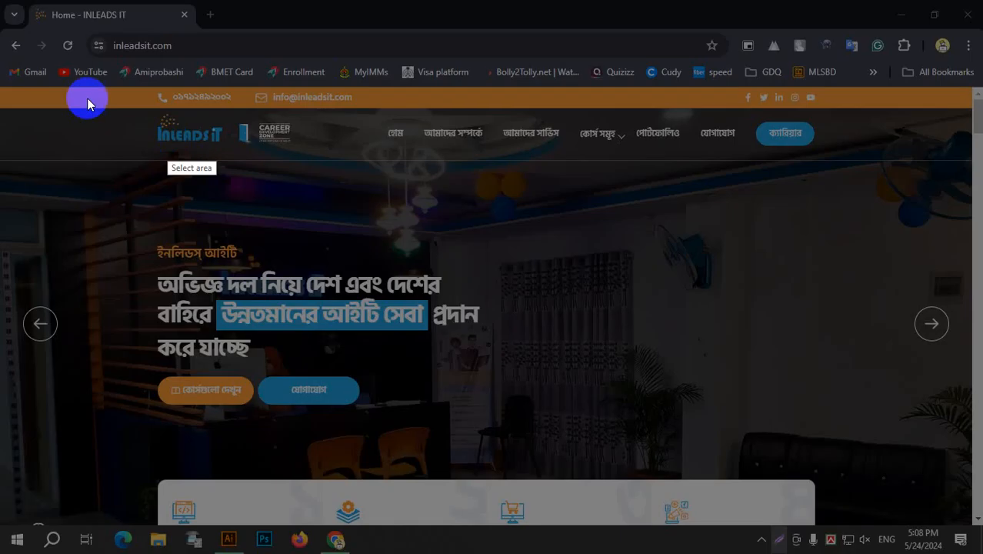
left_click_drag(21, 89, 933, 519)
left_click(878, 534)
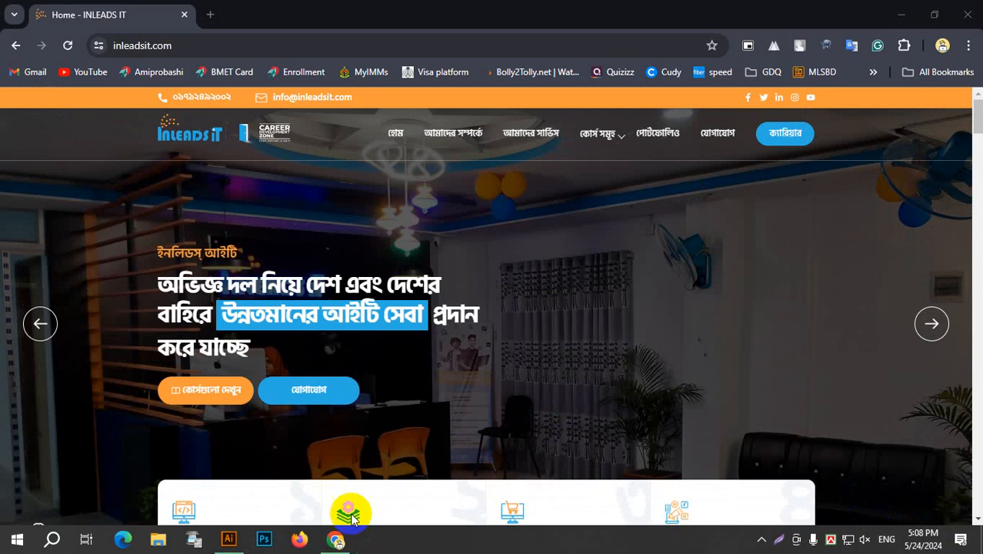
Switch to Illustrator, paste the homepage screenshot and align its top-left corner with the artboard's top-left corner.
left_click(230, 539)
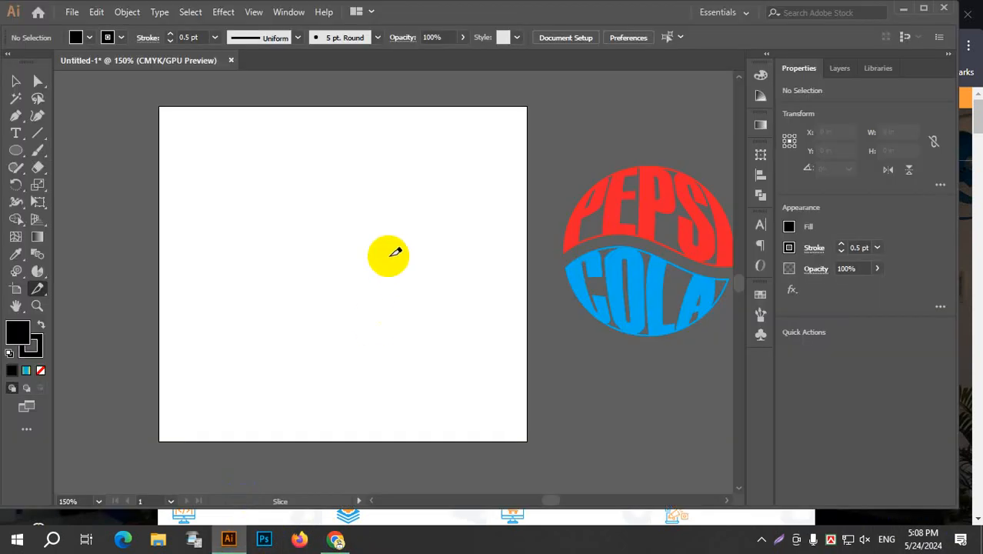
key("ctrl+v")
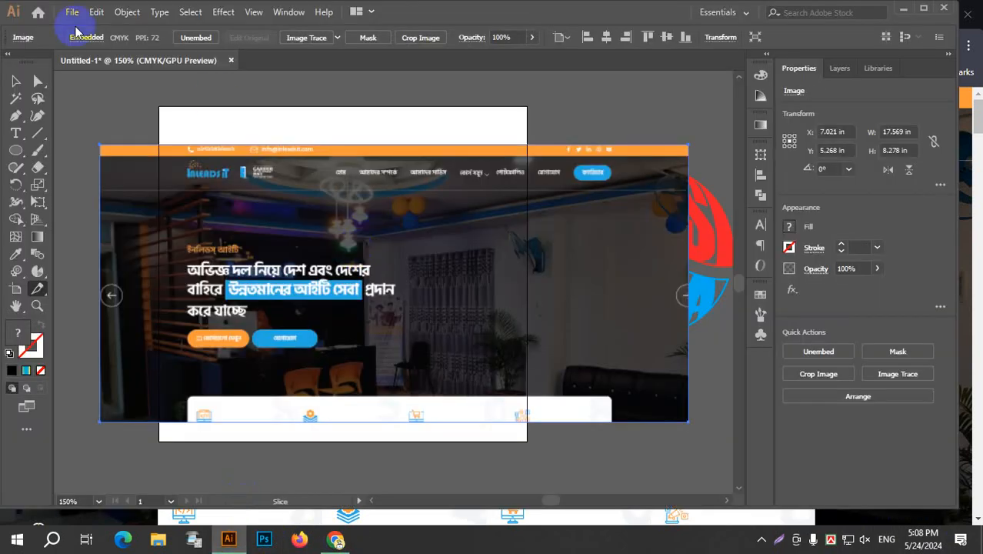
left_click(15, 81)
left_click(367, 323)
left_click_drag(367, 323, 424, 284)
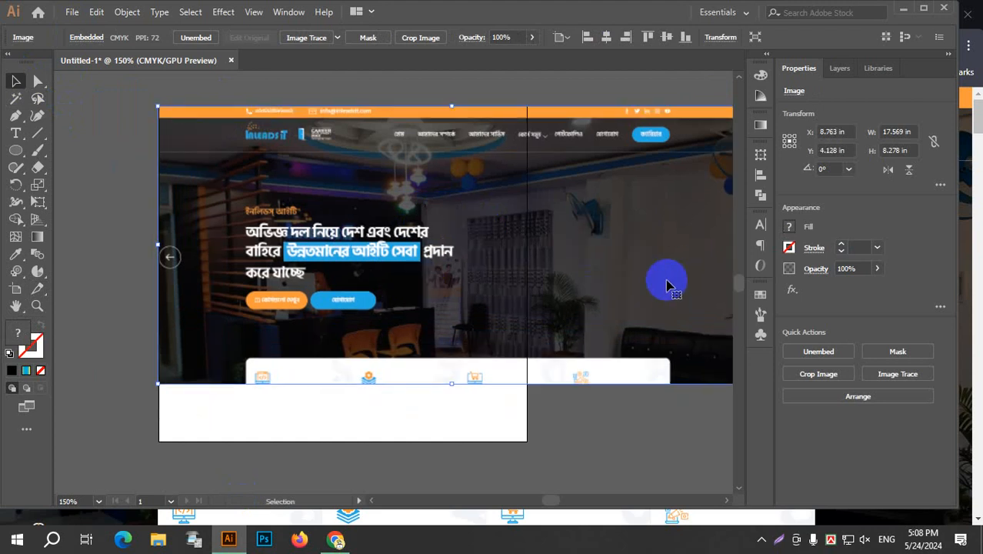
Narrow the screenshot to about 11.05 in to match the artboard's width, stretch its height to about 9.85 in, and deselect it.
scroll(639, 300, "down", 2)
left_click_drag(685, 278, 587, 280)
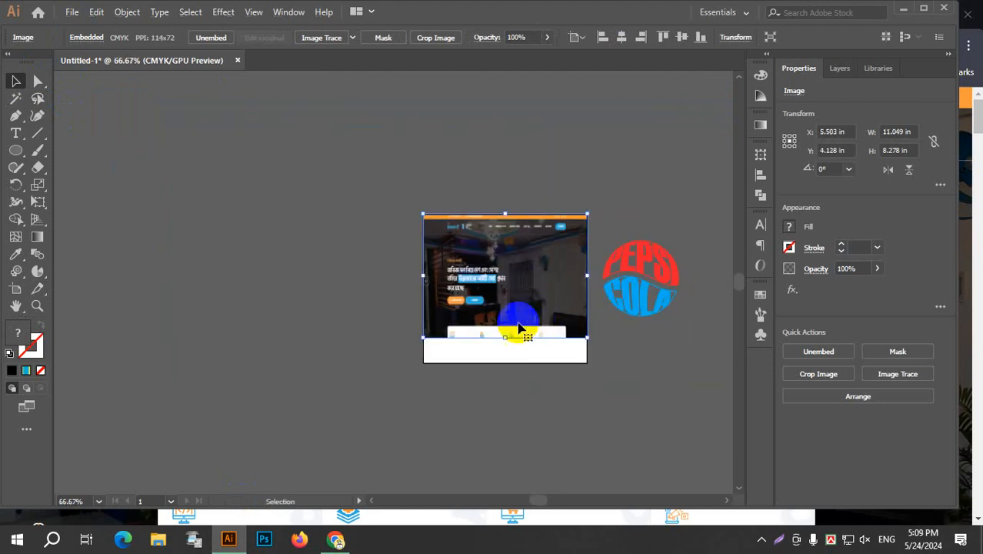
left_click_drag(509, 337, 510, 362)
scroll(566, 293, "up", 2)
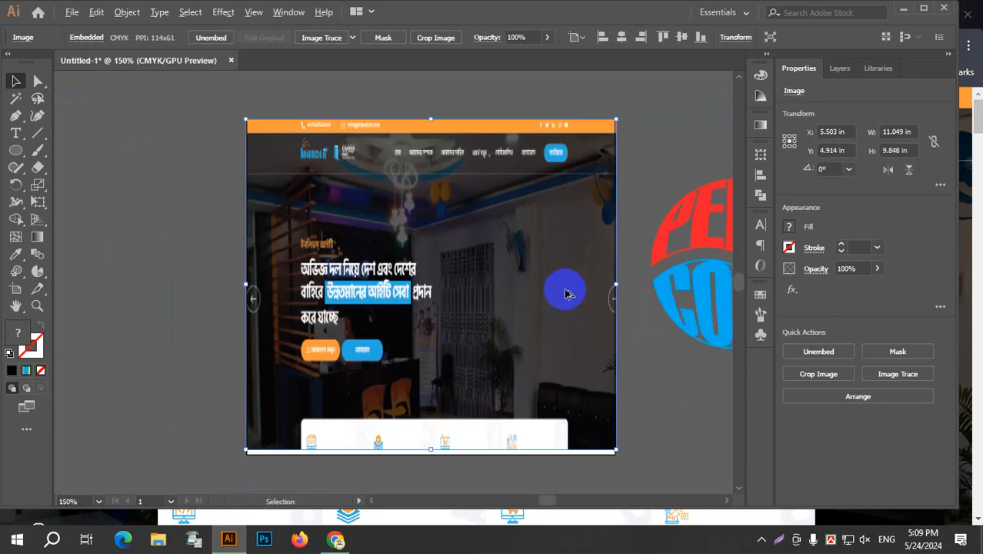
left_click(670, 140)
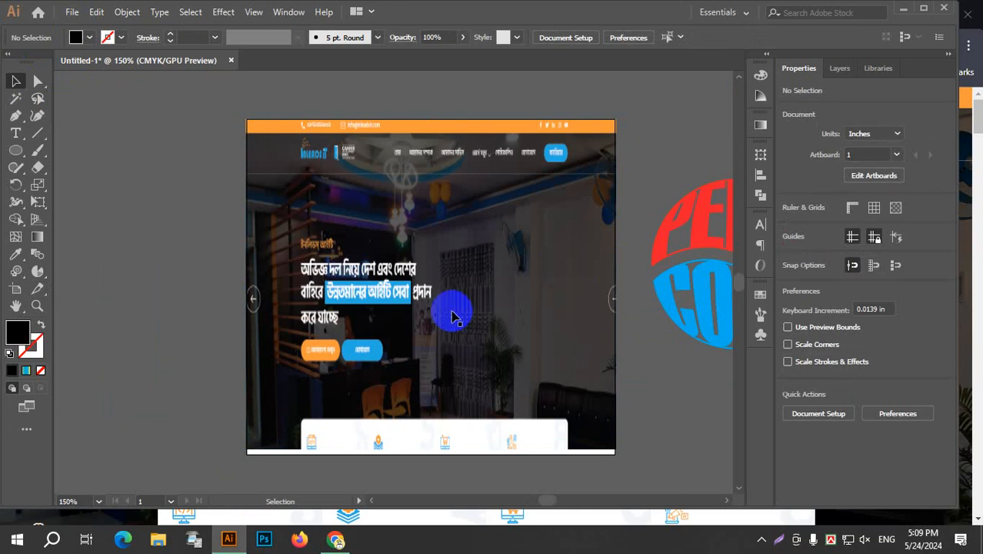
Draw a slice about 11.07 by 0.43 in over the orange contact bar and one about 11 by 1.18 in over the navigation header.
scroll(566, 242, "up", 1)
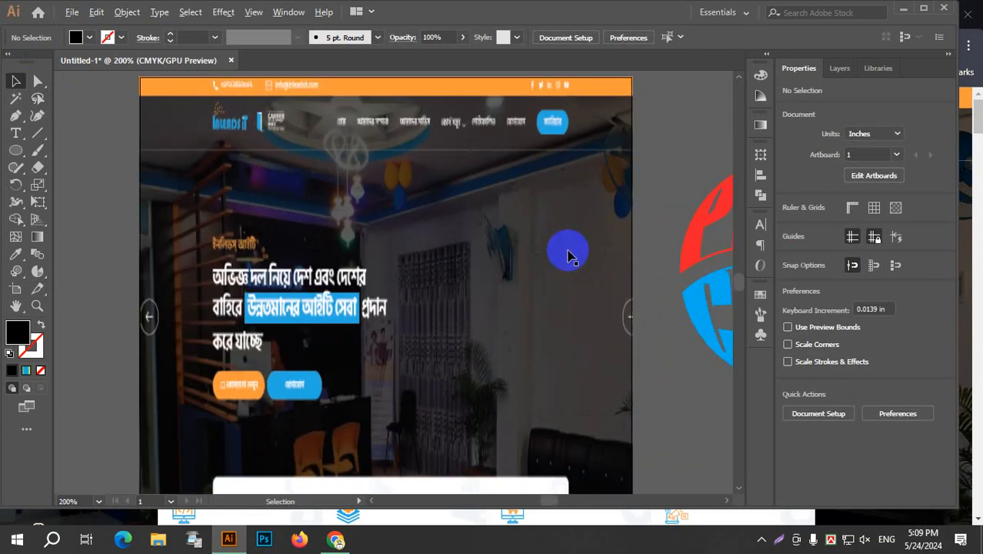
scroll(567, 258, "down", 1)
scroll(492, 237, "up", 1)
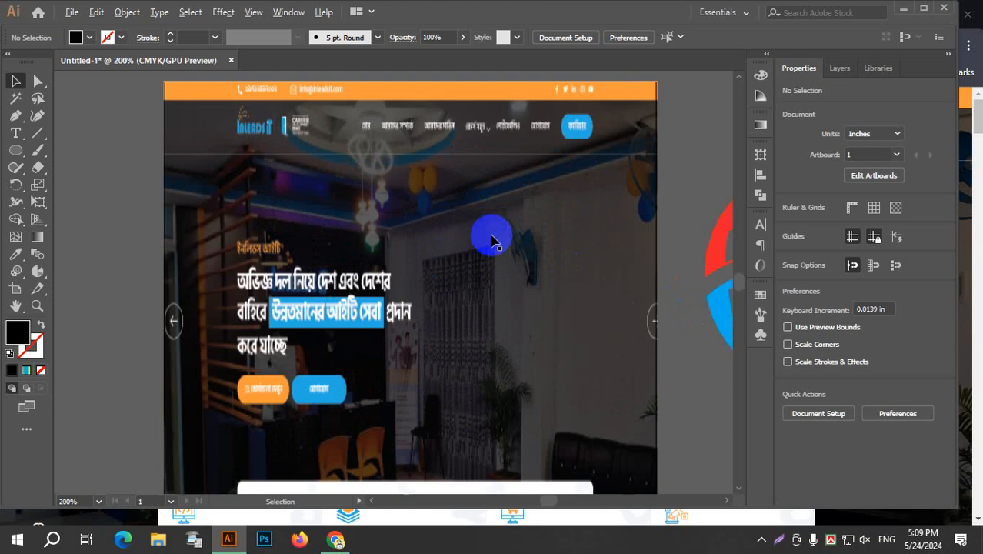
key("space")
left_click_drag(512, 193, 477, 185)
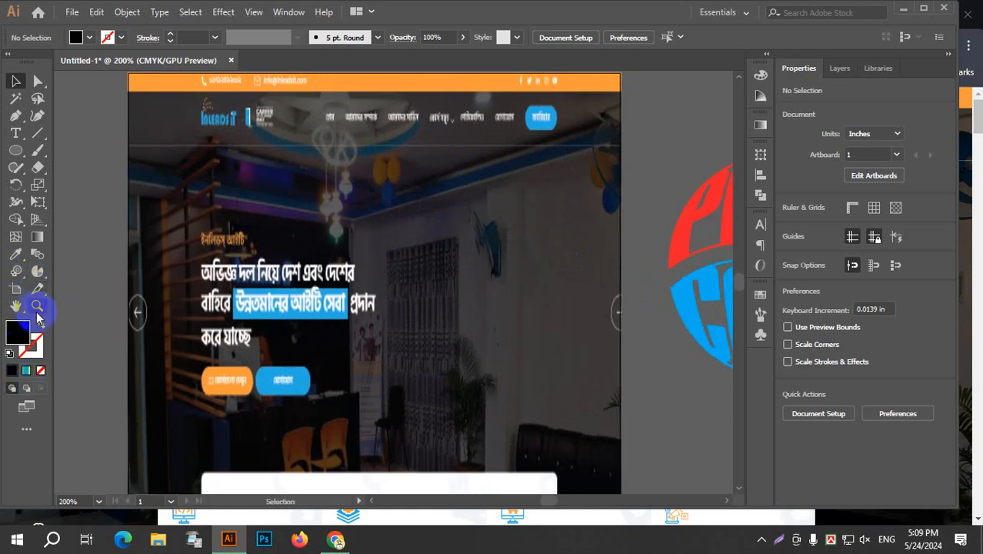
left_click(36, 288)
left_click_drag(132, 71, 629, 87)
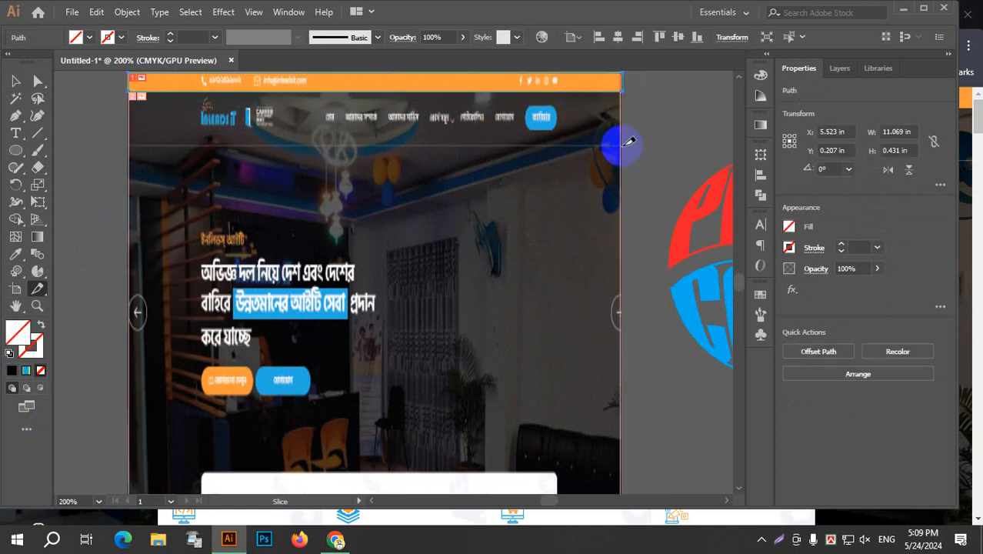
left_click(128, 89)
left_click_drag(120, 95, 130, 92)
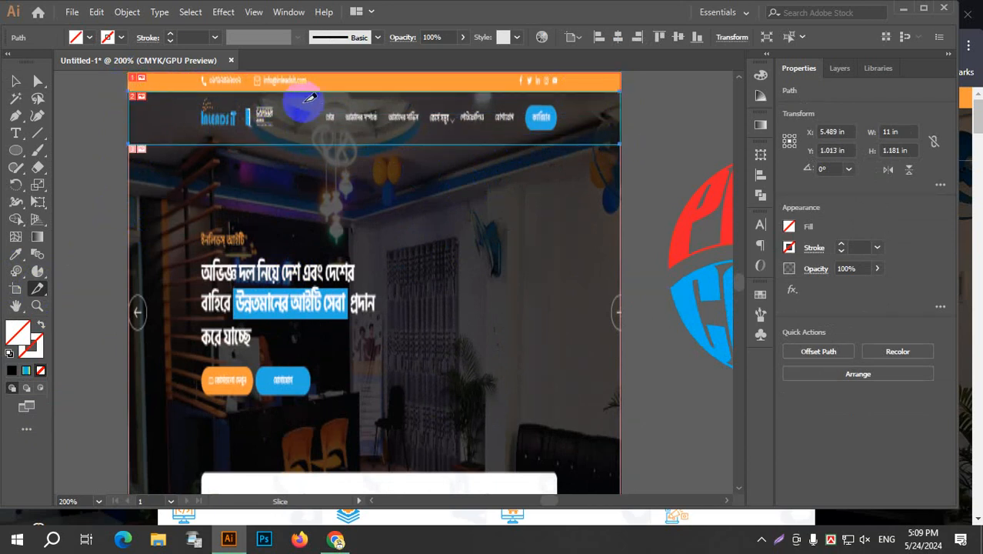
Add slices around the logo area (about 3.68 by 1.17 in), the navigation menu (5.56 by 0.51 in) and the headline block (4.46 by 4.19 in).
left_click_drag(295, 87, 135, 143)
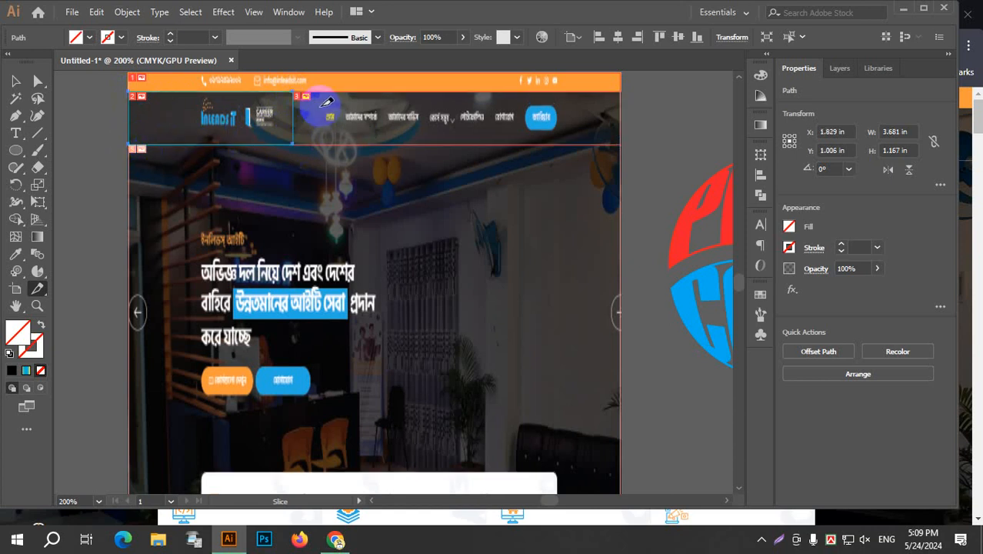
left_click_drag(322, 109, 571, 132)
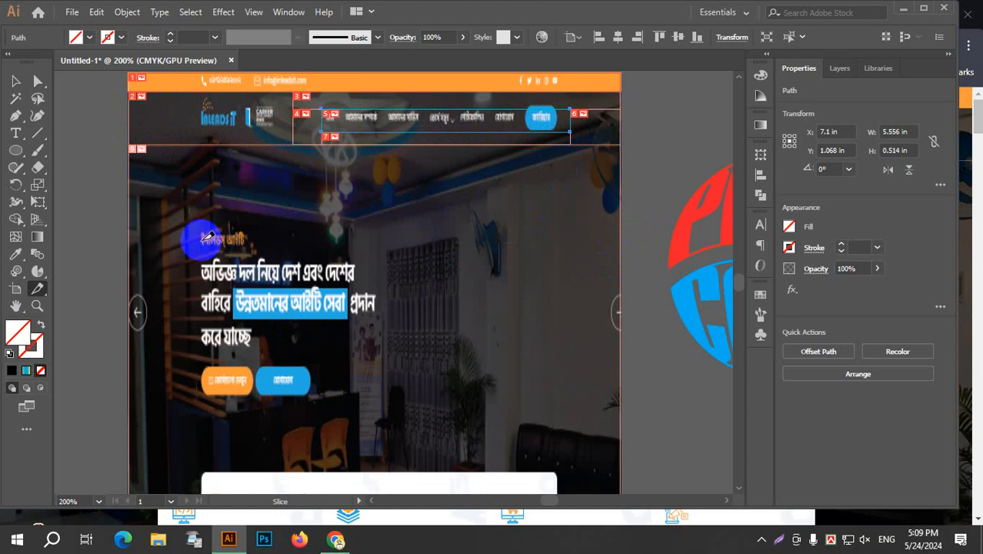
left_click_drag(197, 221, 397, 408)
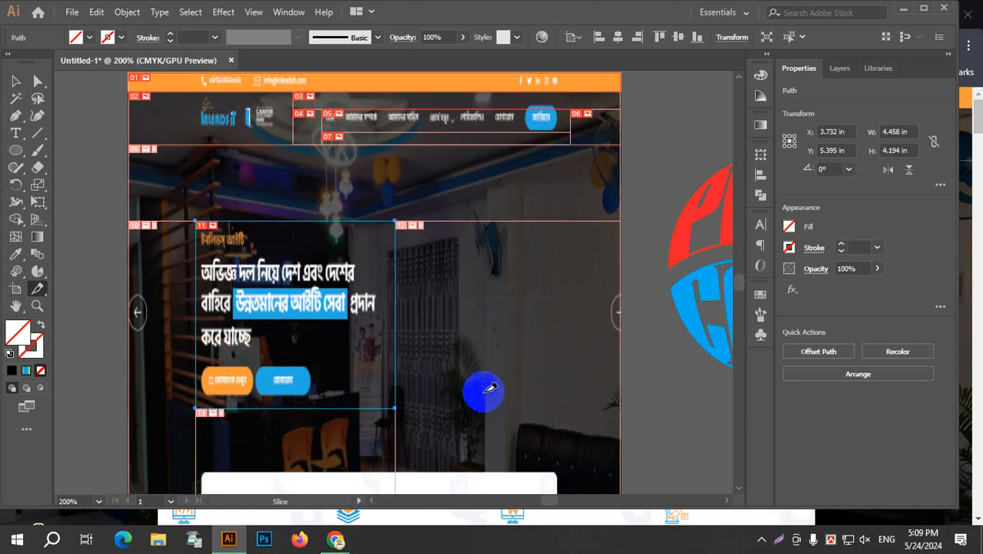
Draw four small slices, one around each service icon in the white panel at the bottom of the screenshot.
scroll(500, 377, "down", 2)
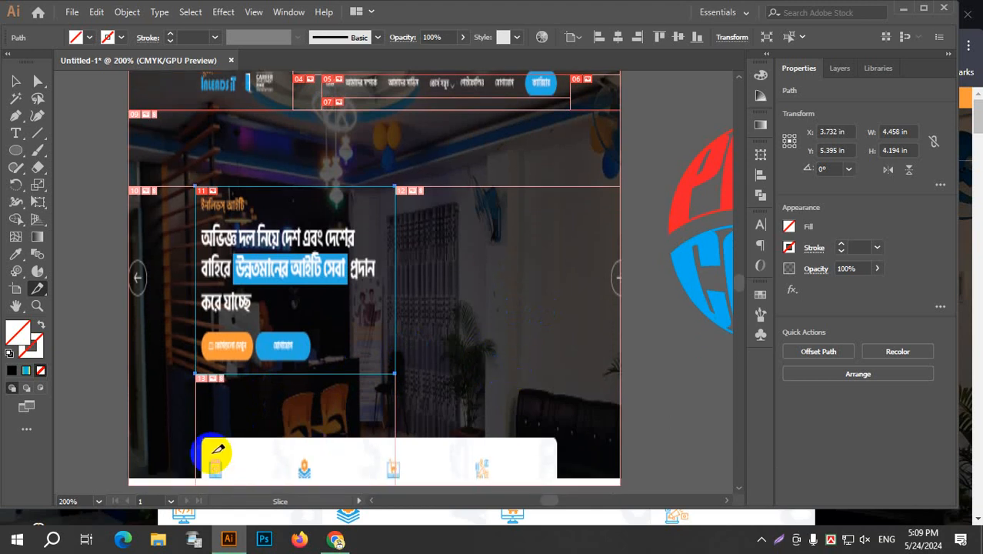
left_click_drag(209, 452, 230, 483)
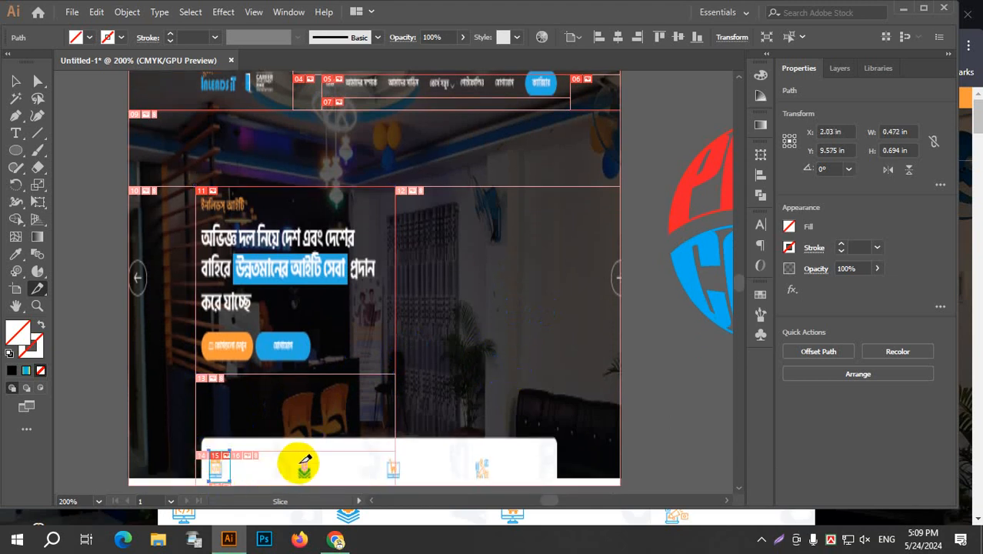
mouse_move(292, 457)
left_mouse_down()
mouse_move(325, 472)
mouse_move(325, 484)
left_mouse_up()
left_click_drag(379, 457, 415, 481)
left_click_drag(485, 483, 498, 483)
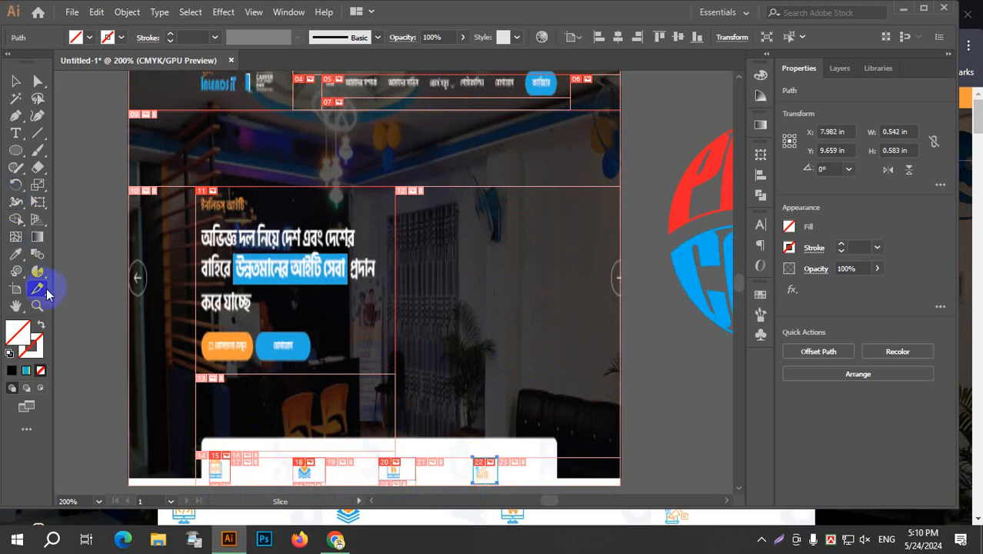
Use the Slice Selection tool to move the slices of the first three service icons to the right side of the banner, one below another.
left_click_drag(40, 293, 103, 308)
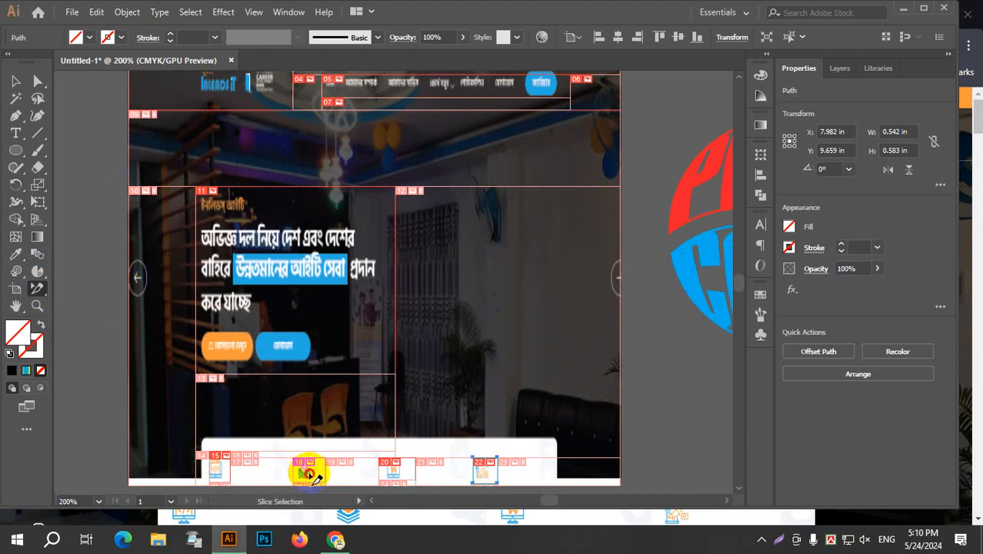
left_click_drag(310, 474, 550, 271)
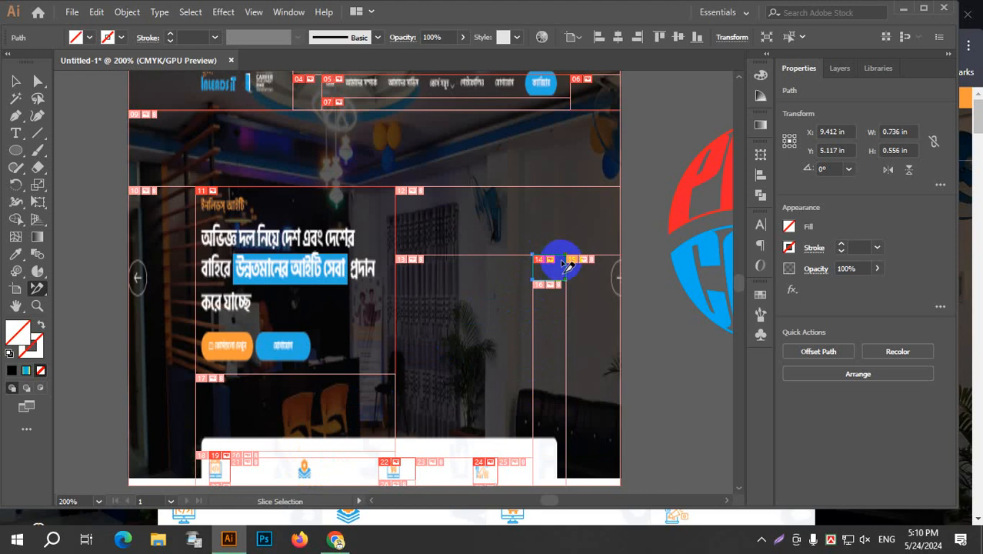
left_click(315, 467)
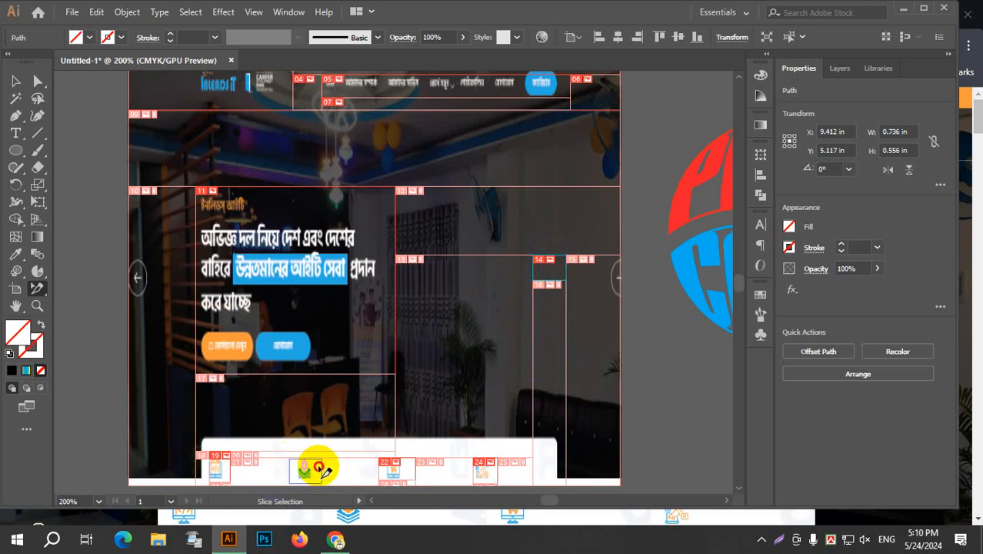
key("ctrl+z")
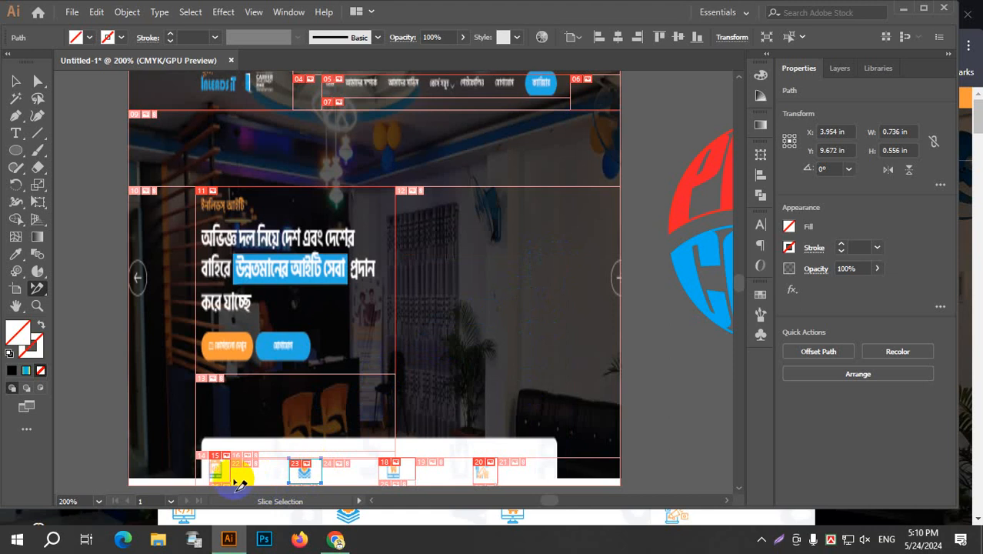
left_click_drag(223, 471, 563, 244)
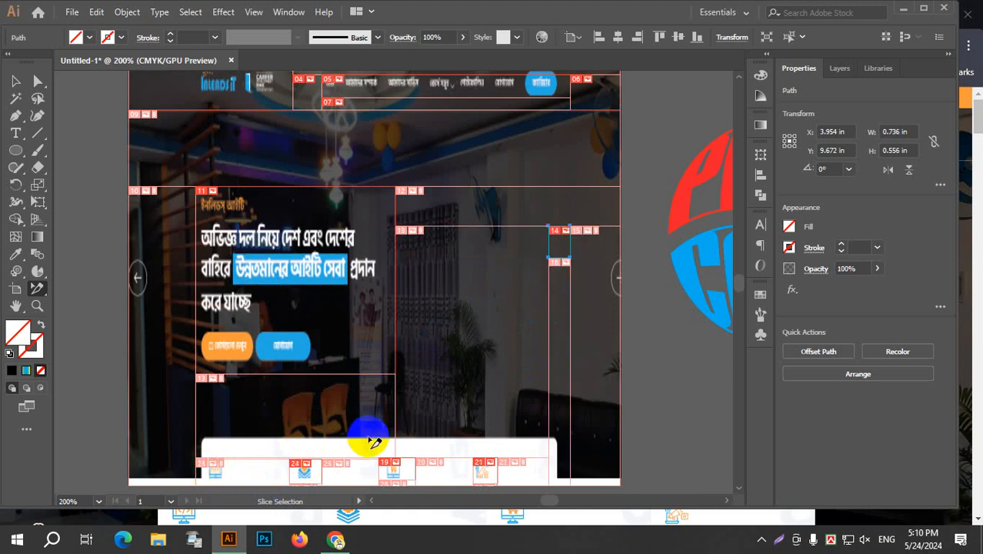
left_click_drag(305, 472, 561, 317)
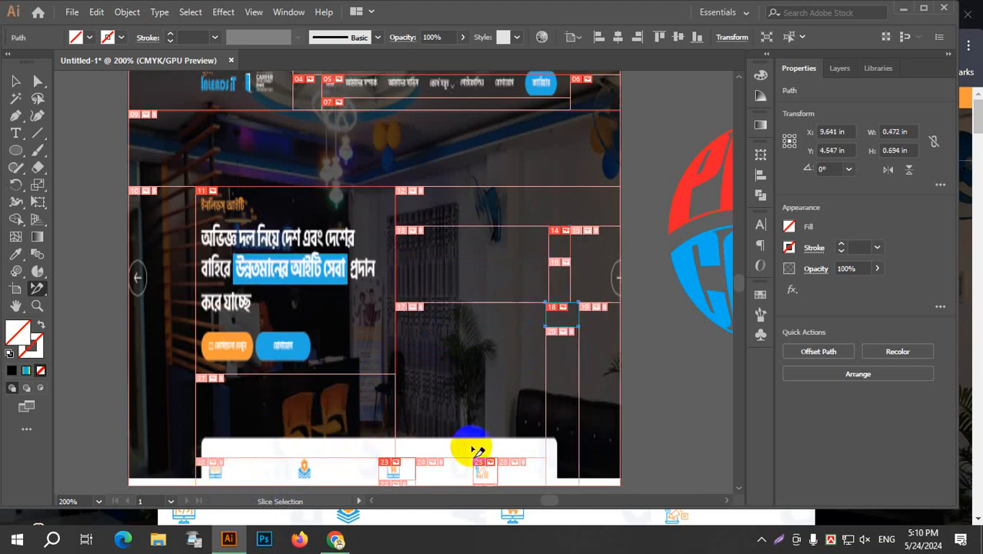
left_click_drag(393, 473, 562, 379)
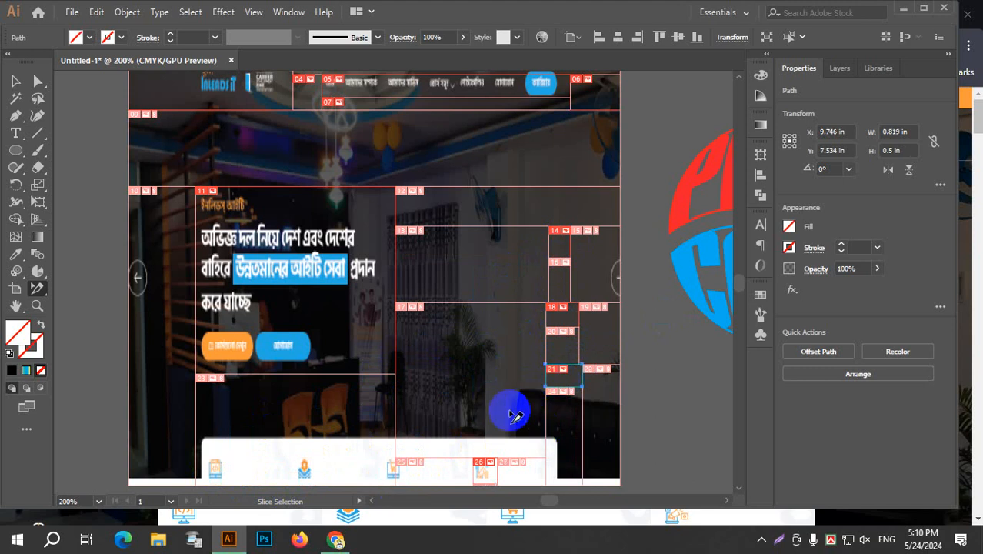
Undo the slice moves and all slices drawn on the website screenshot.
key("ctrl+z")
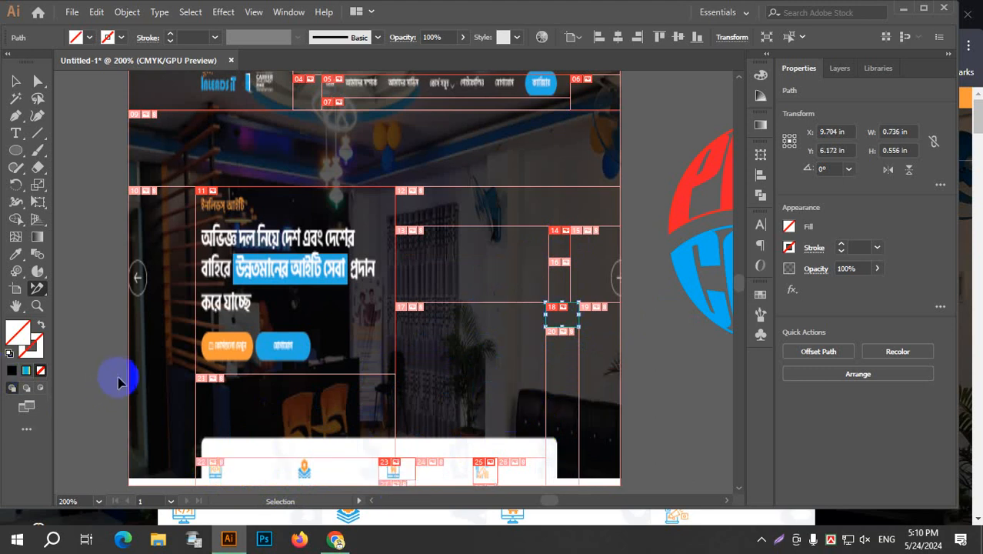
key("ctrl+z")
key("ctrl+z")
key("ctrl+z")
key("ctrl+z")
key("ctrl+z")
key("ctrl+z")
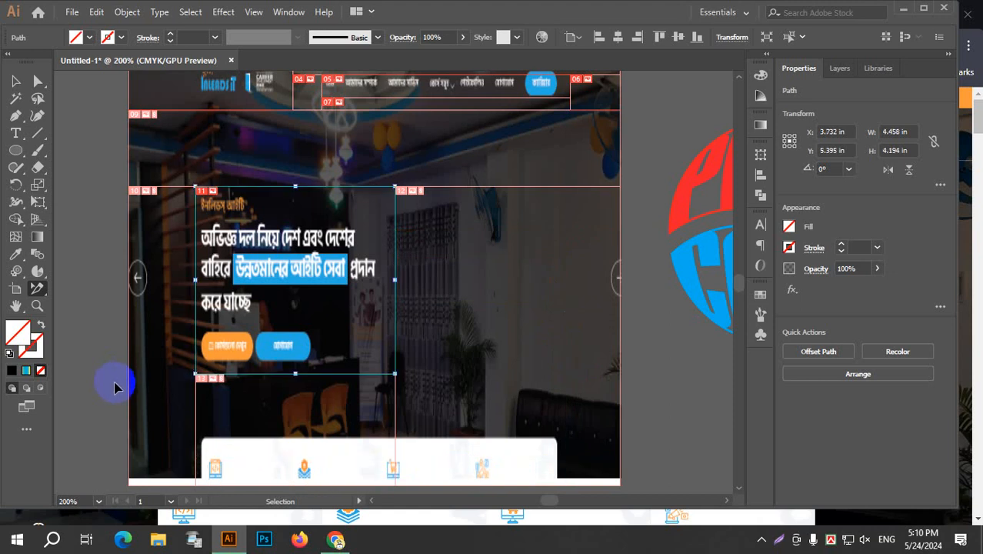
key("ctrl+z")
key("ctrl+z")
key("ctrl+z")
key("ctrl+z")
key("ctrl+z")
key("ctrl+z")
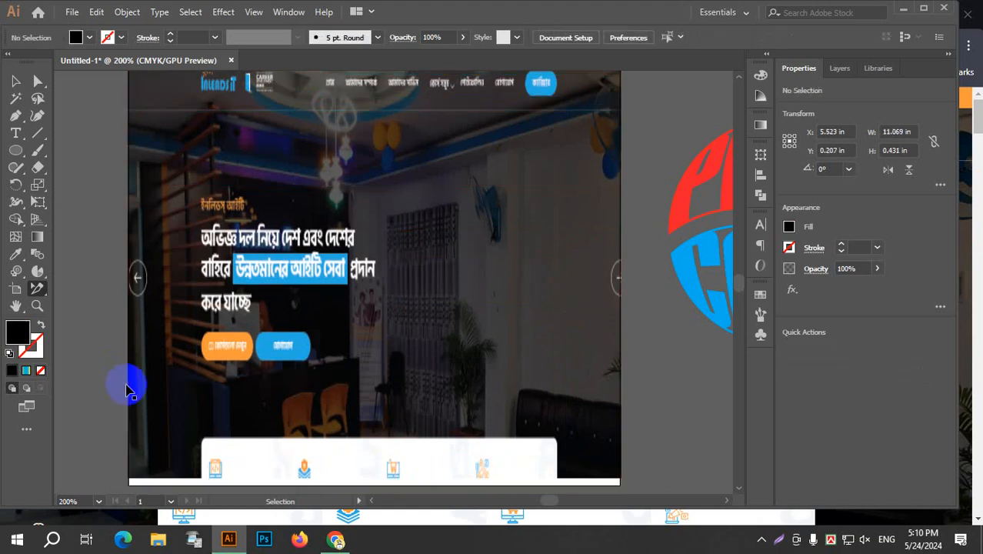
Delete the website screenshot from the artboard and undo the deletion.
left_click(23, 80)
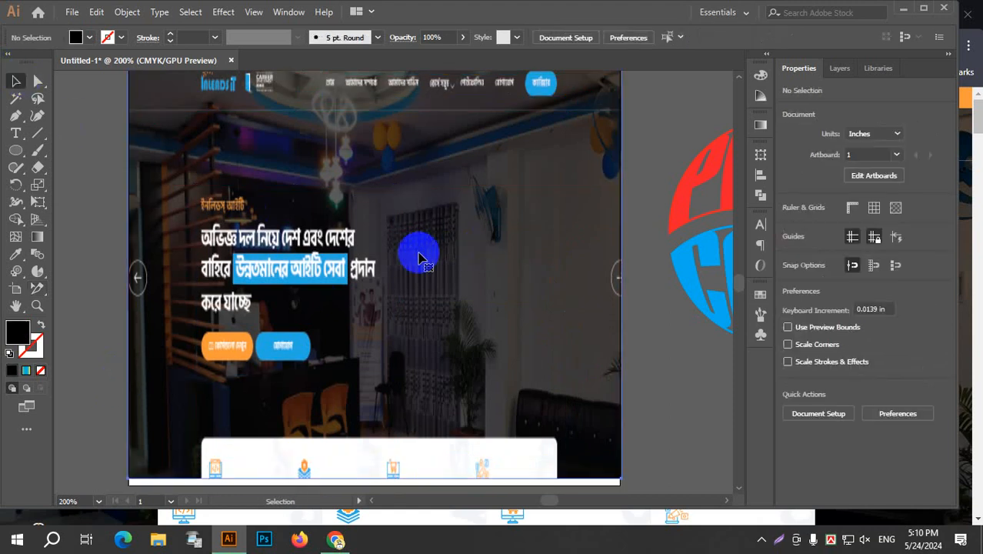
left_click(420, 260)
key("Delete")
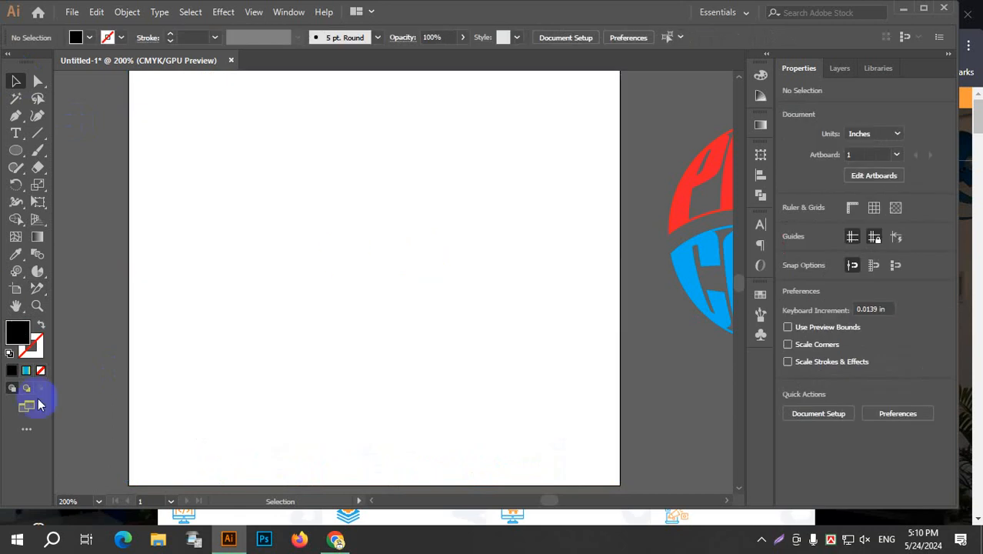
key("ctrl+z")
Pan the screenshot with the Hand tool and zoom in on its headline with the Zoom tool, ending with the whole artboard in view.
left_click(17, 306)
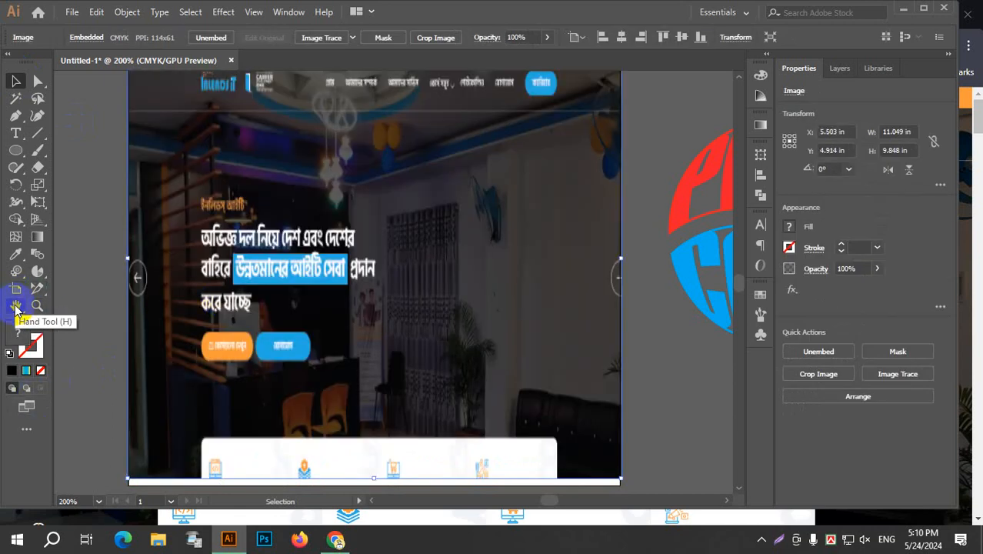
left_click_drag(437, 228, 452, 287)
left_click(37, 305)
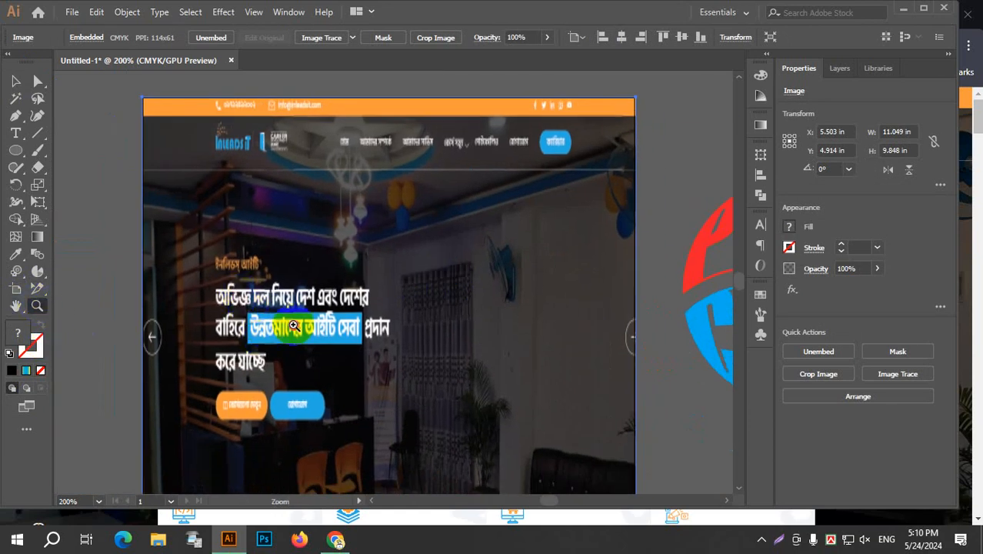
left_click_drag(238, 304, 424, 426)
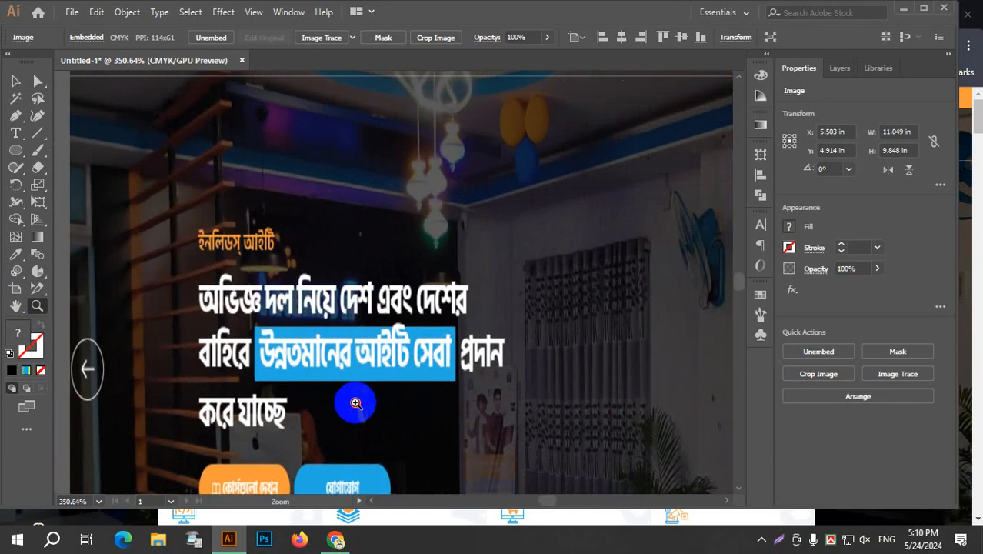
left_click_drag(505, 392, 437, 291)
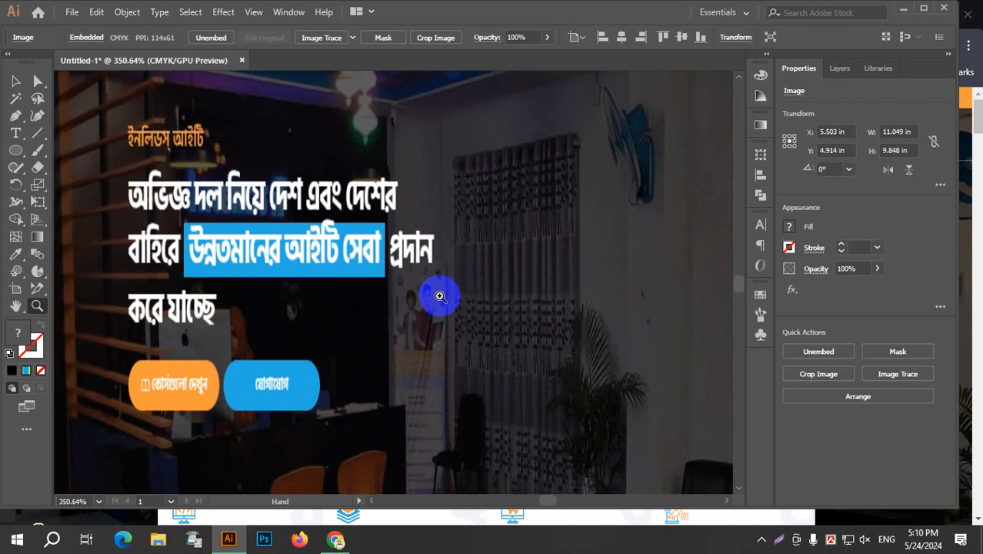
key("ctrl+0")
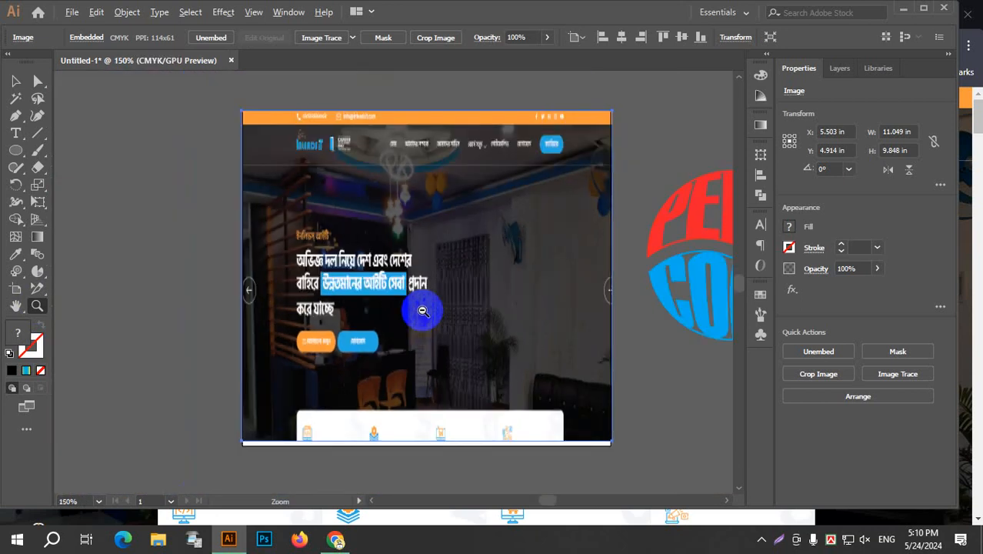
Delete the selected website screenshot so the artboard is empty.
left_click(15, 81)
key("Delete")
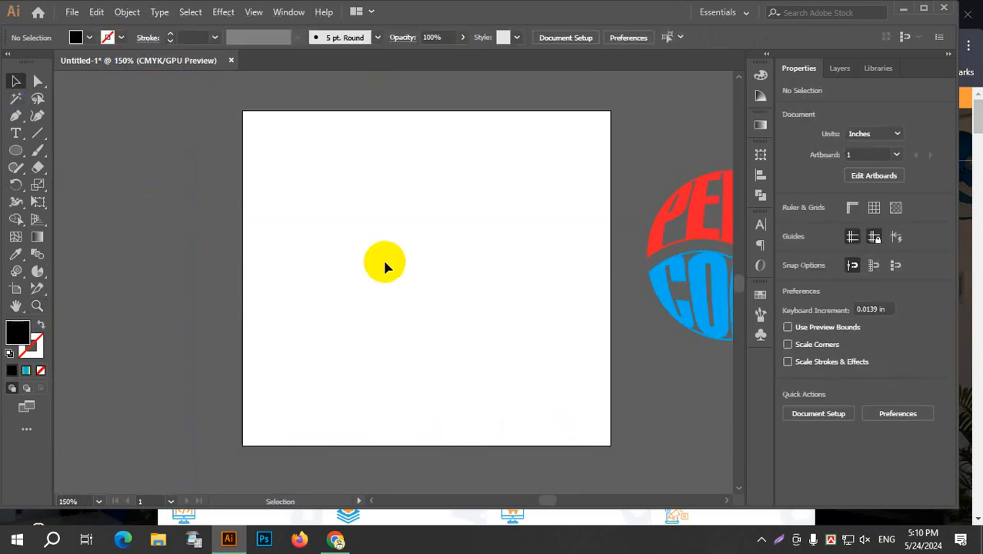
scroll(521, 299, "up", 1)
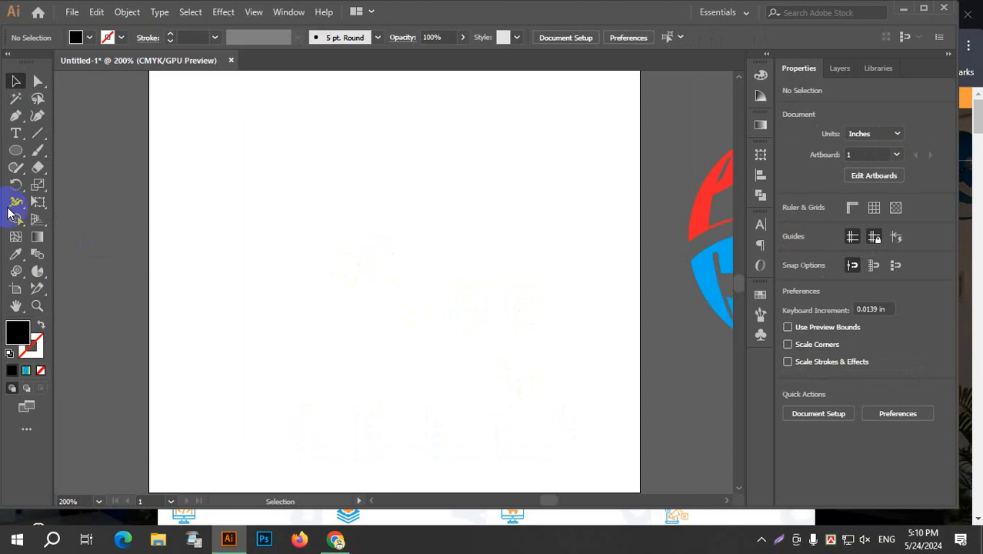
left_click(15, 150)
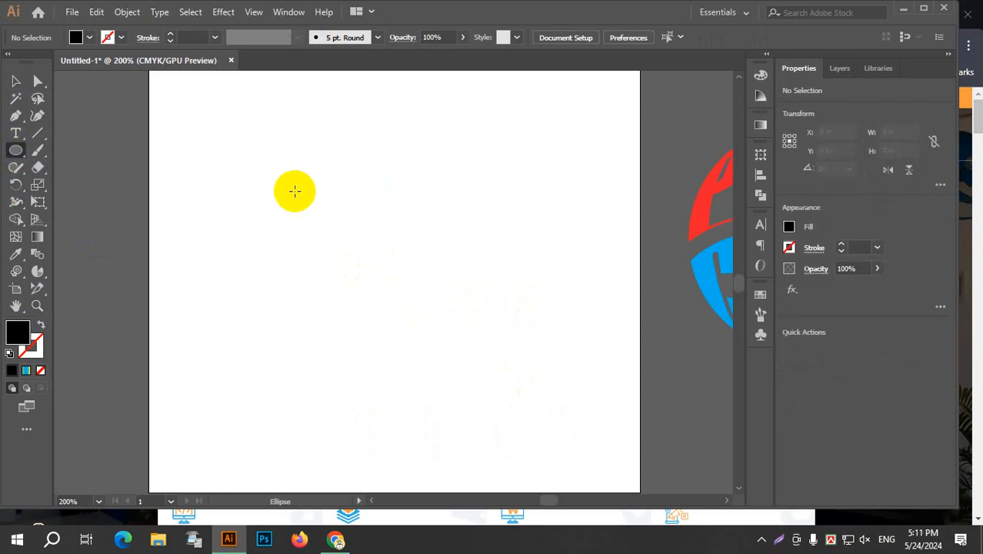
left_click_drag(293, 191, 539, 381)
key("ctrl+z")
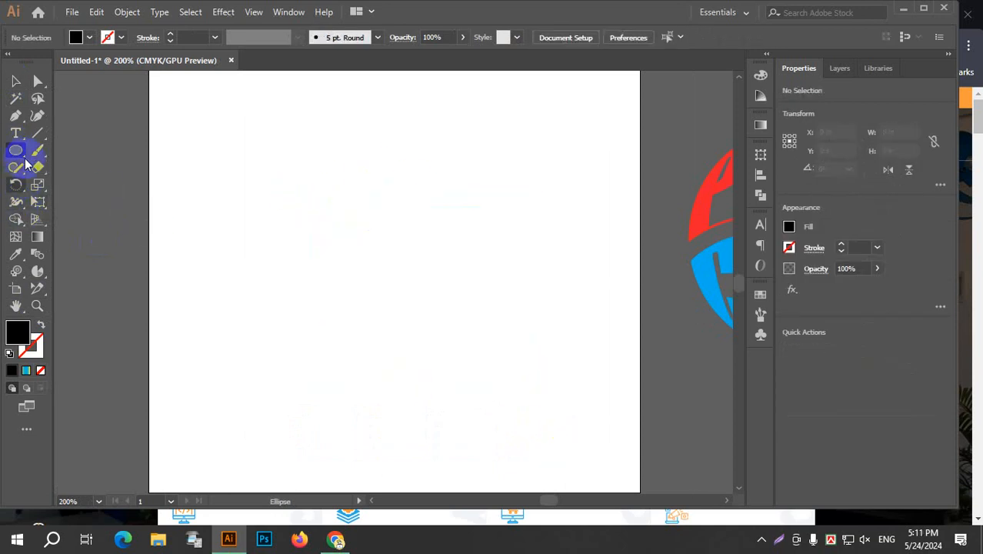
Draw a hexagon about 4.07 by 4.63 in in the upper-left part of the artboard with the Polygon tool and fill it light blue.
left_click_drag(15, 150, 100, 203)
left_click_drag(383, 300, 405, 276)
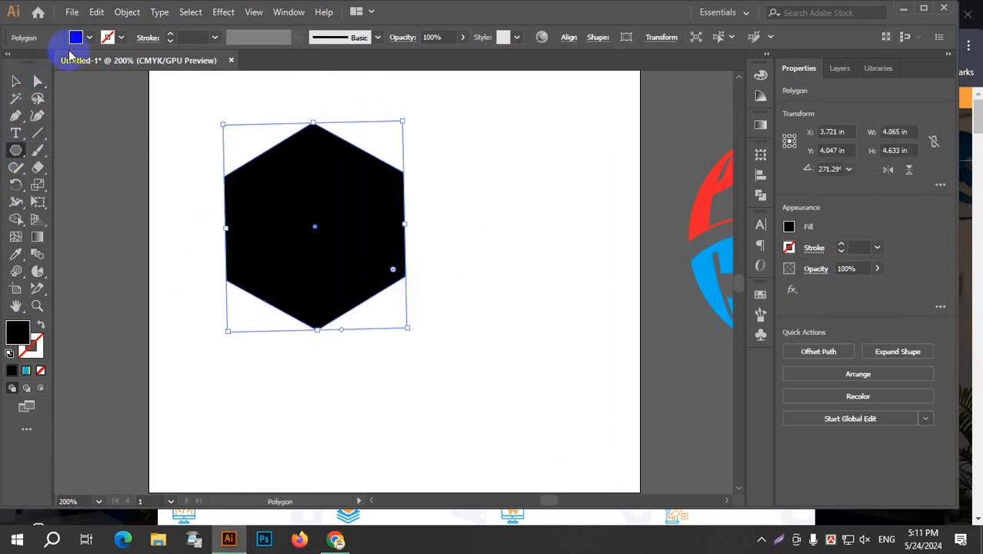
left_click(76, 39)
left_click(80, 62)
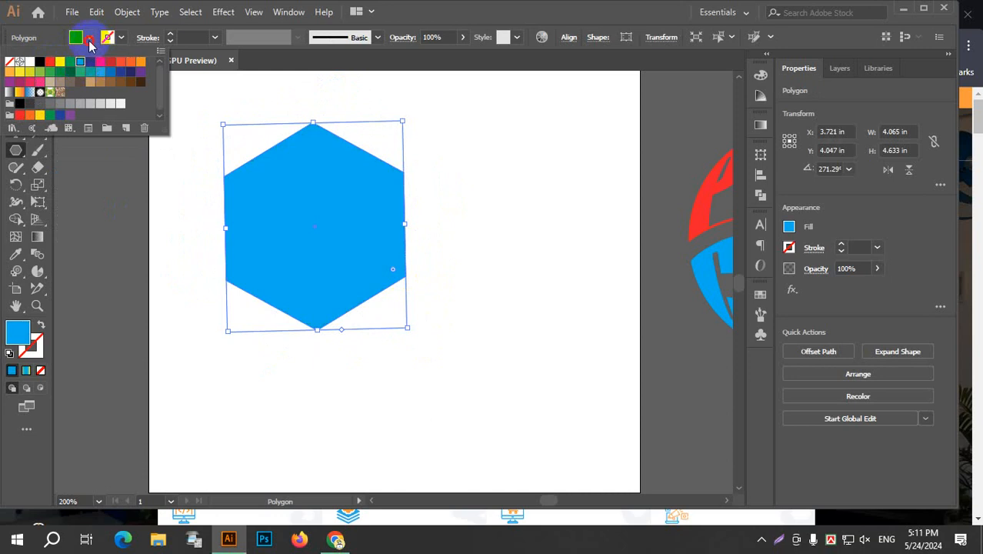
Draw an ellipse about 1.68 by 1.47 in overlapping the hexagon's lower-right edge and fill it red.
left_click_drag(15, 151, 84, 191)
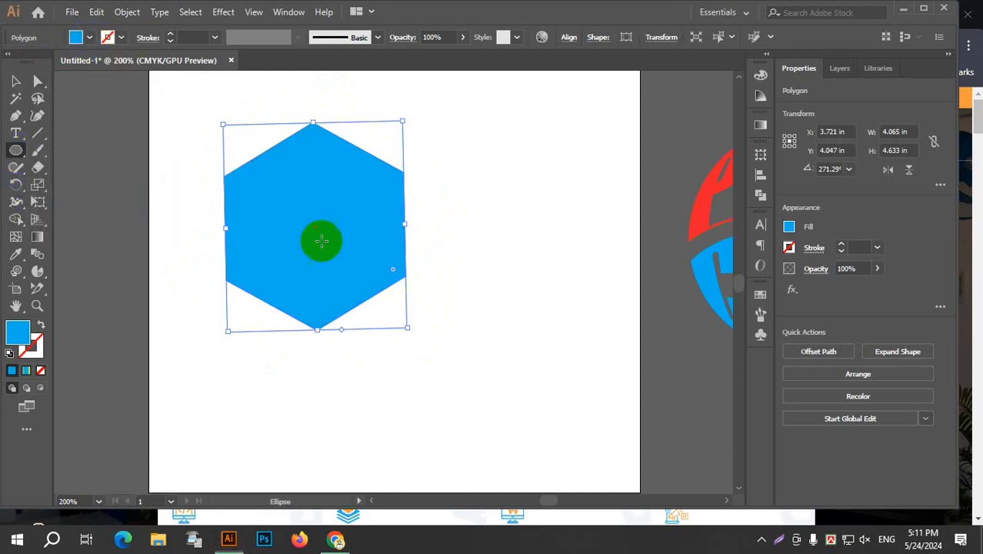
left_click_drag(431, 286, 429, 284)
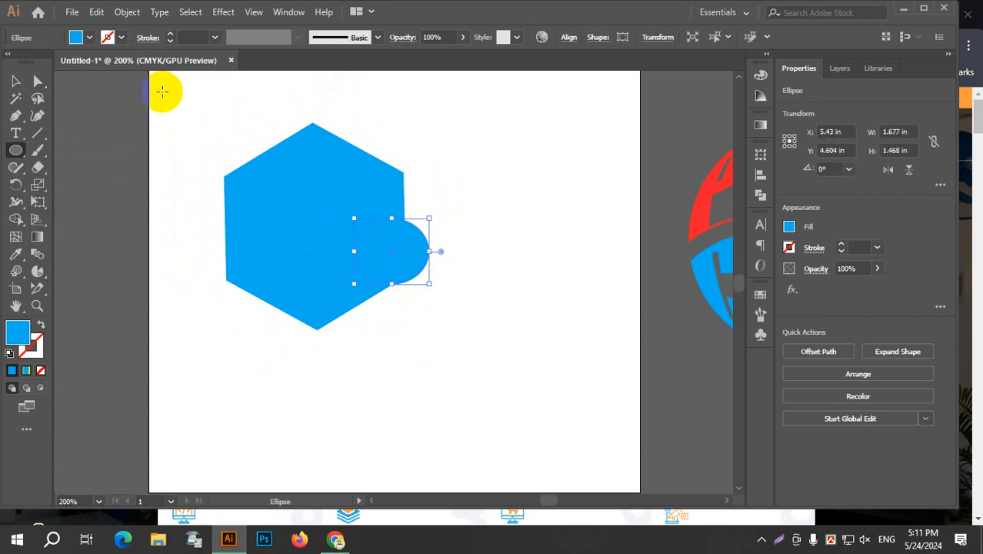
left_click(89, 37)
left_click(110, 61)
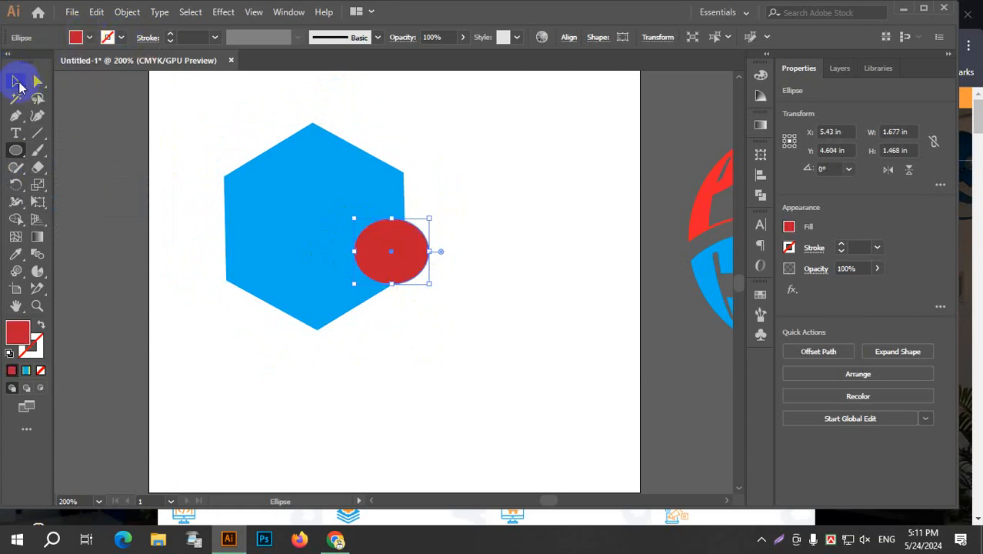
Select the hexagon and the red ellipse together and combine them into a compound path.
left_click(15, 81)
left_click(272, 146)
left_click_drag(198, 108, 440, 361)
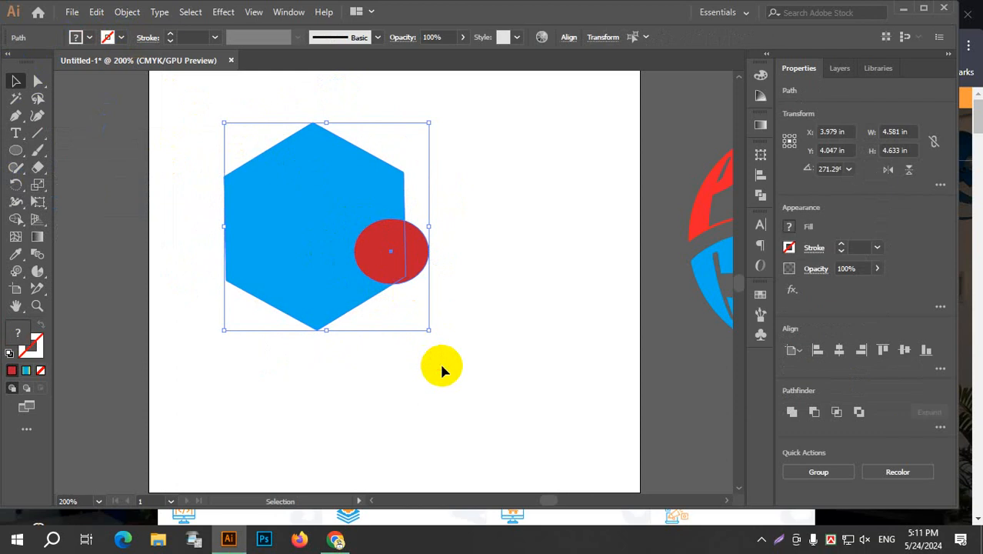
key("a")
key("ctrl+8")
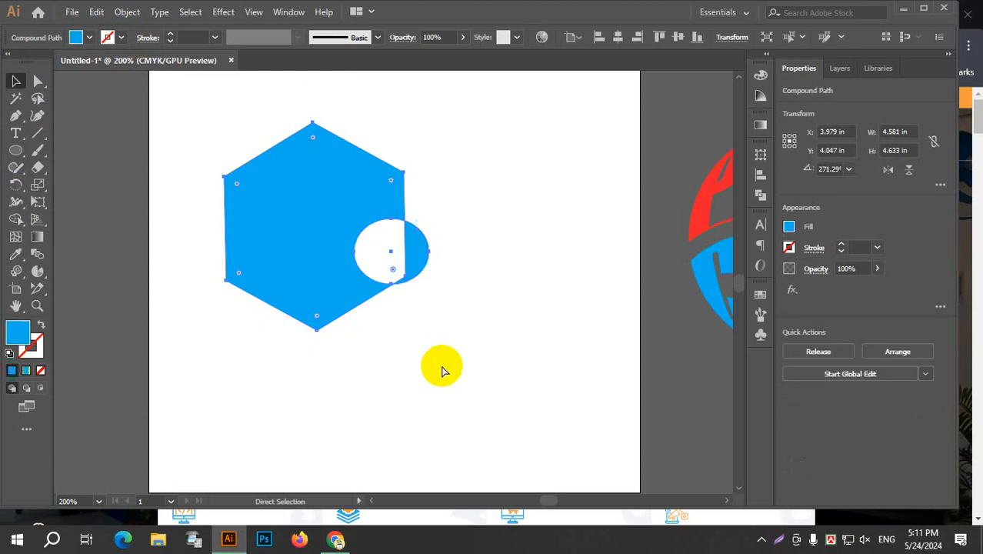
key("v")
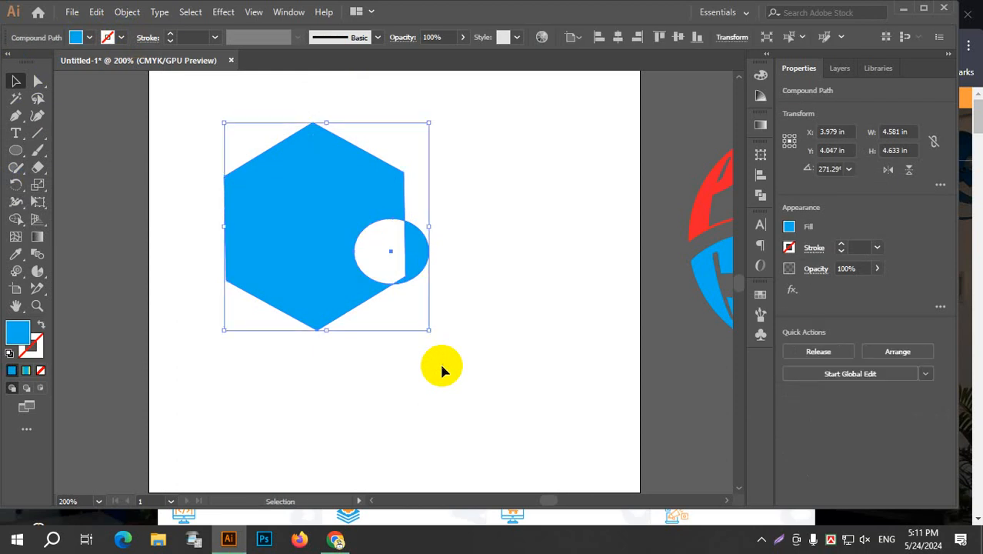
Isolate the compound path and move its ellipse to the hexagon's upper-left edge, then onto its top corner.
left_click(335, 257)
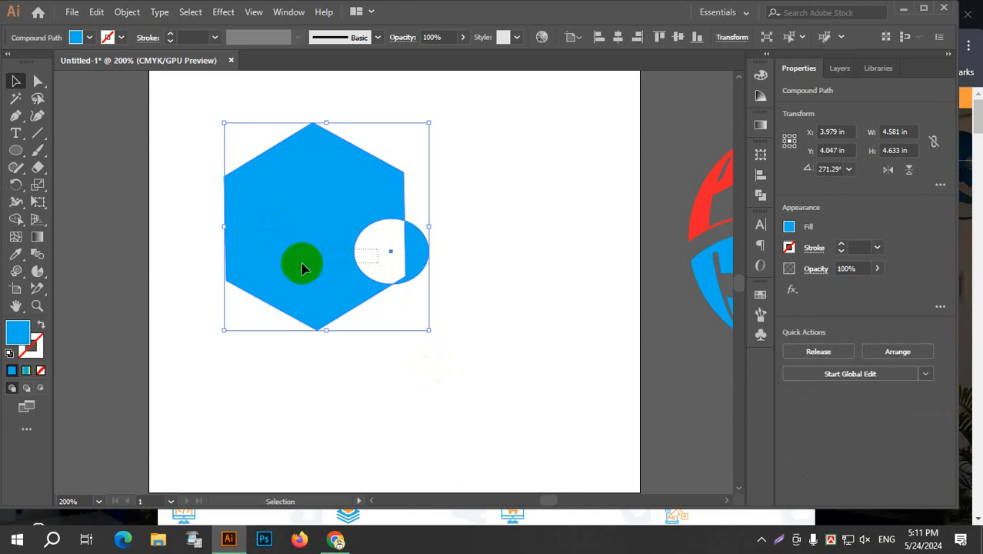
left_click(369, 254)
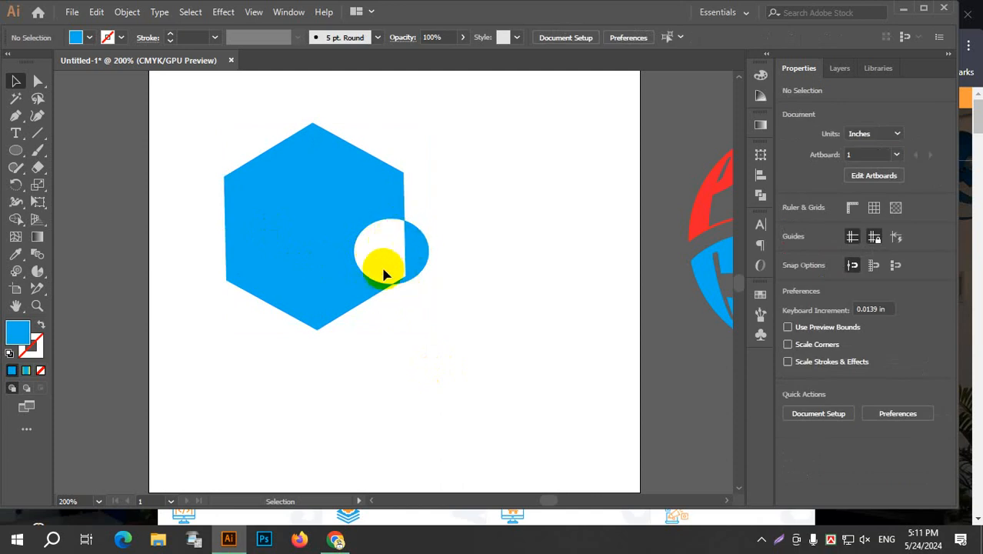
left_click(341, 202)
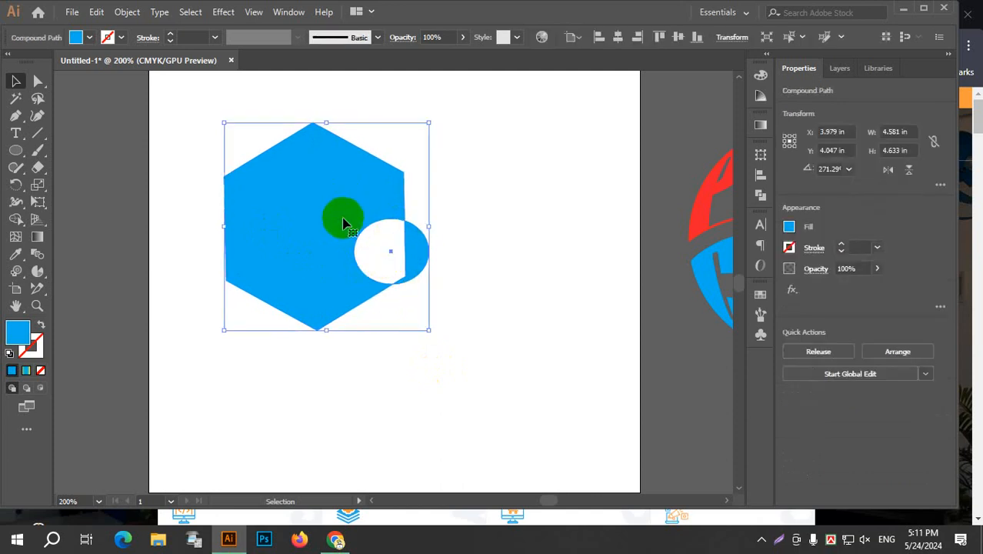
double_click(335, 203)
left_click(378, 287)
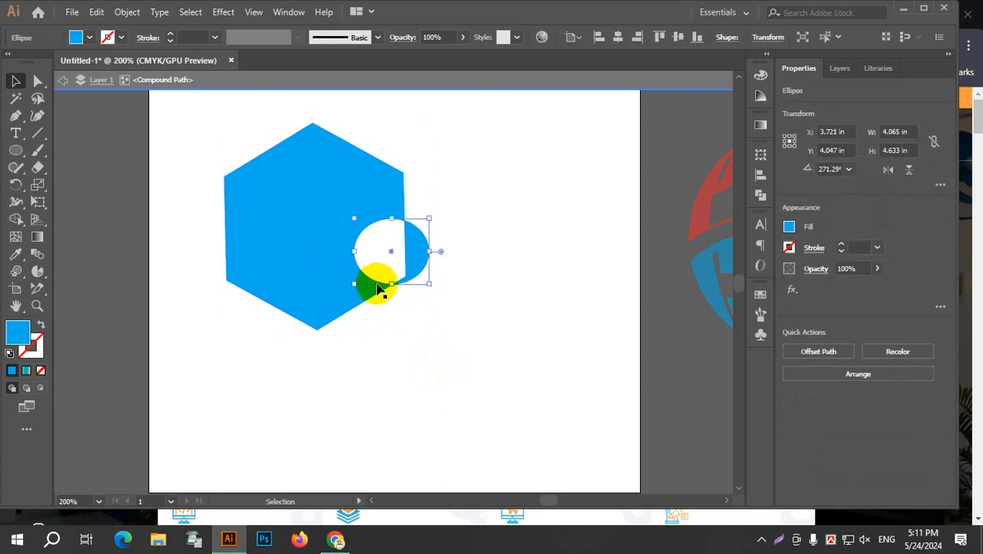
left_click_drag(378, 285, 254, 223)
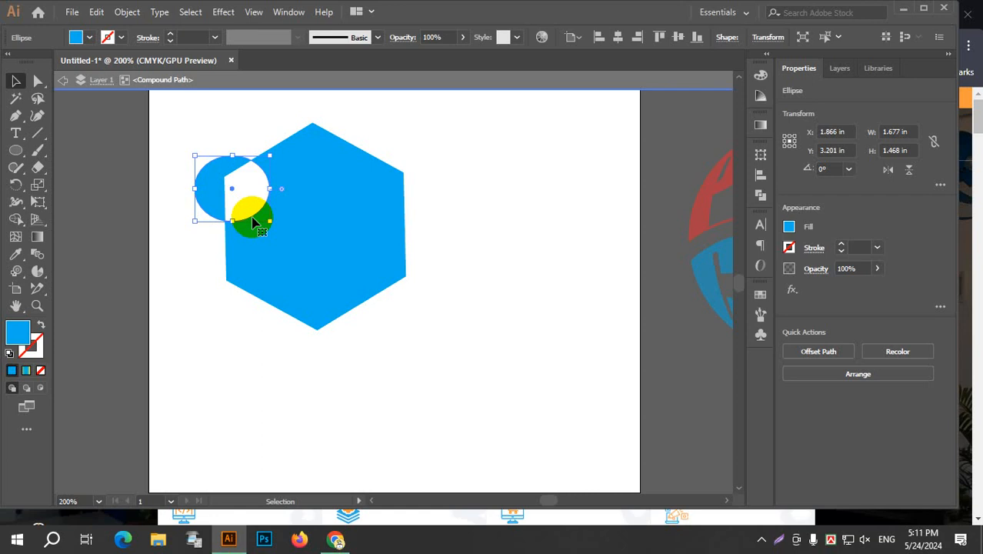
left_click_drag(254, 221, 325, 170)
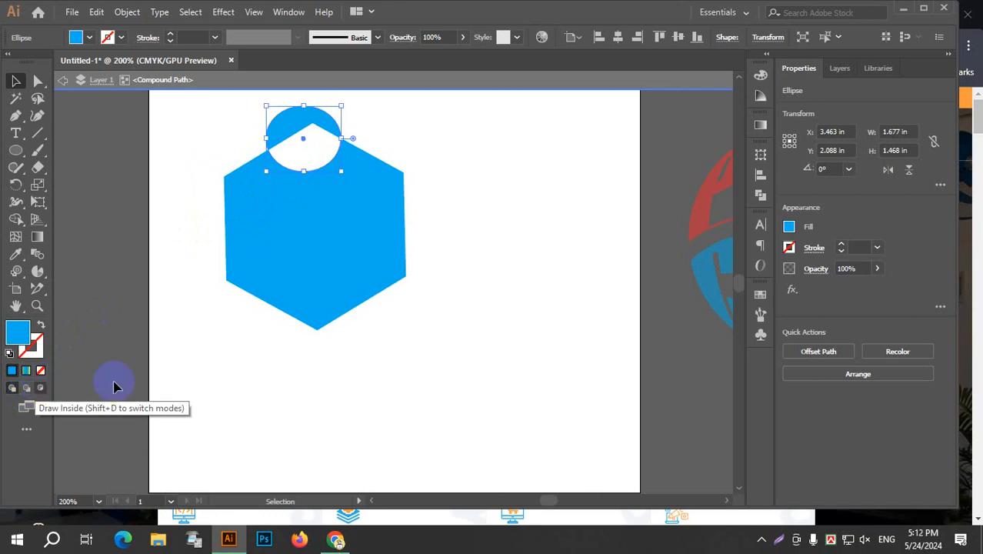
Move the whole compound path nearer the artboard's centre, leaving isolation mode to make the last adjustment.
left_click(345, 179)
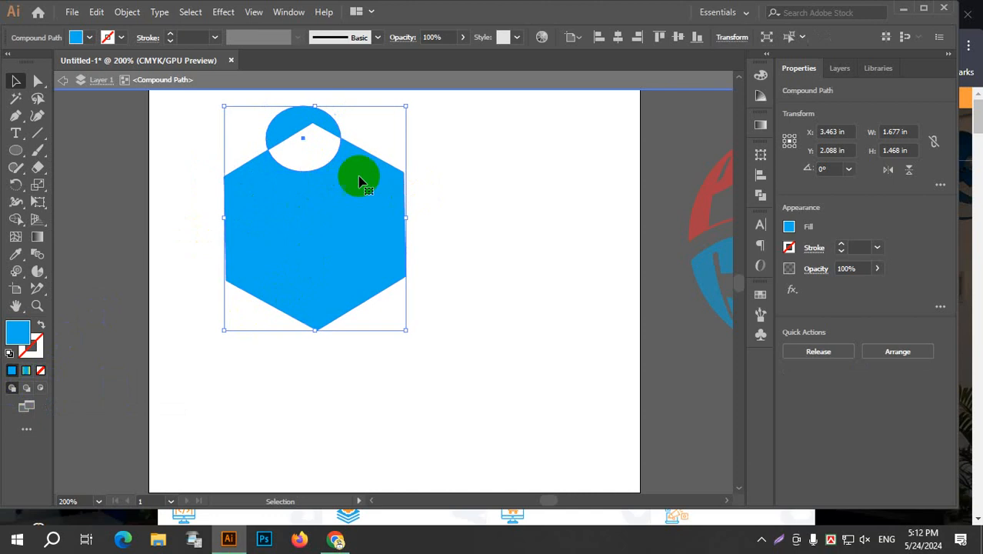
left_click_drag(331, 164, 372, 202)
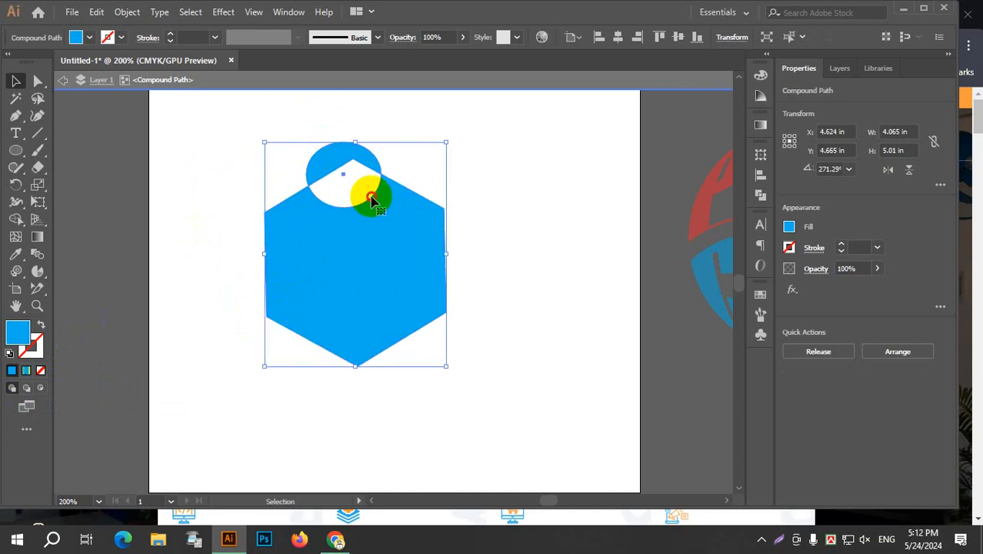
left_click(63, 80)
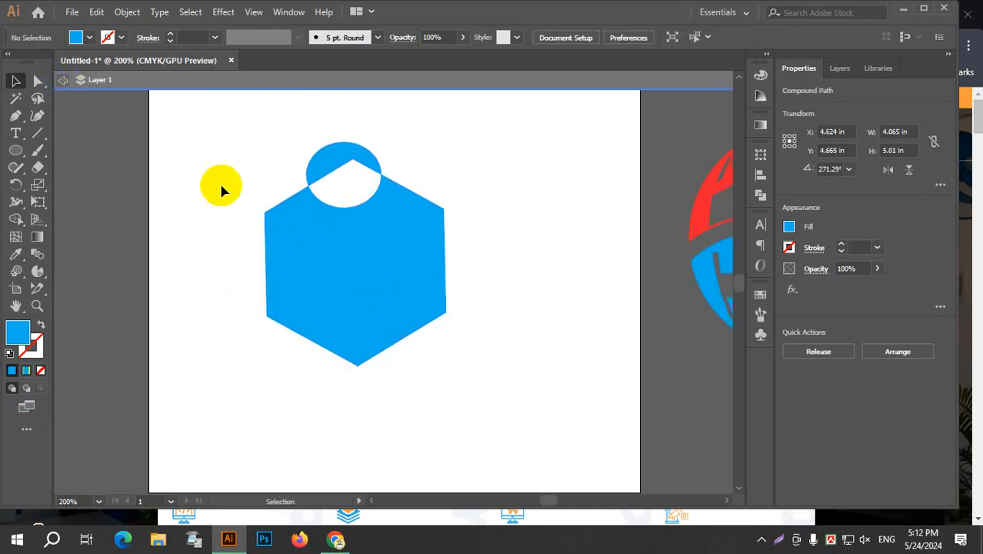
mouse_move(351, 205)
left_mouse_down()
mouse_move(353, 240)
mouse_move(340, 213)
left_mouse_up()
Isolate the compound path again, move the ellipse fully inside the hexagon near its centre, and exit isolation mode.
double_click(356, 158)
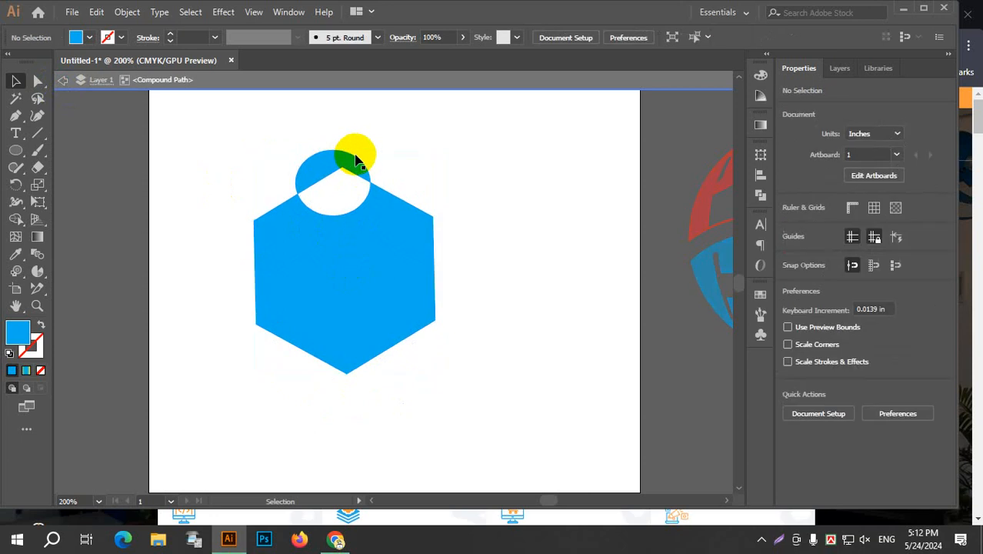
left_click_drag(356, 158, 367, 240)
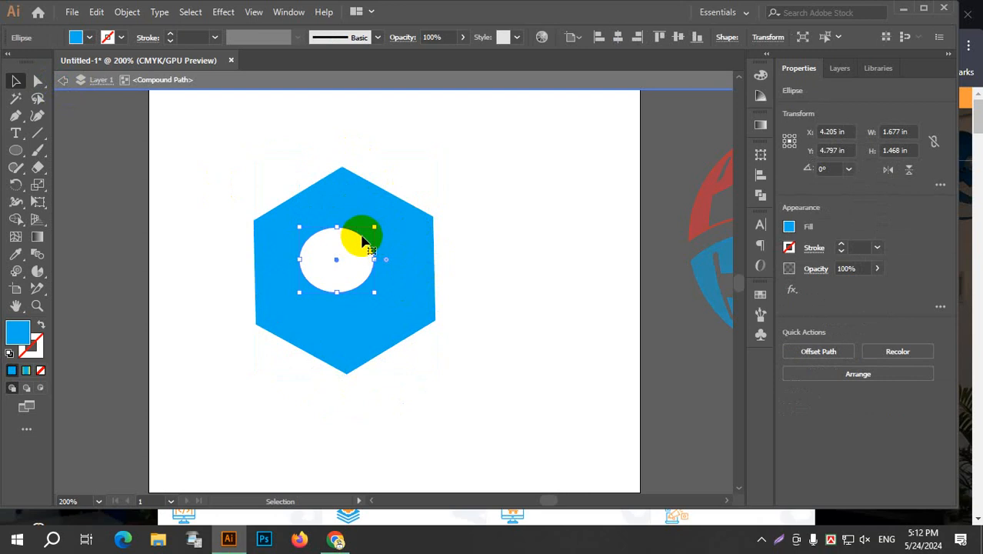
left_click_drag(366, 241, 382, 261)
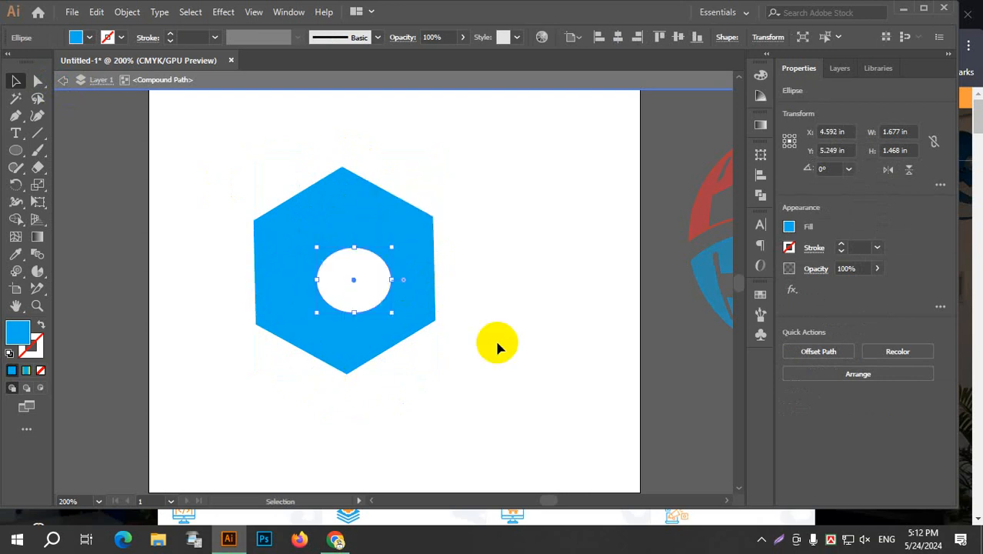
left_click(504, 260)
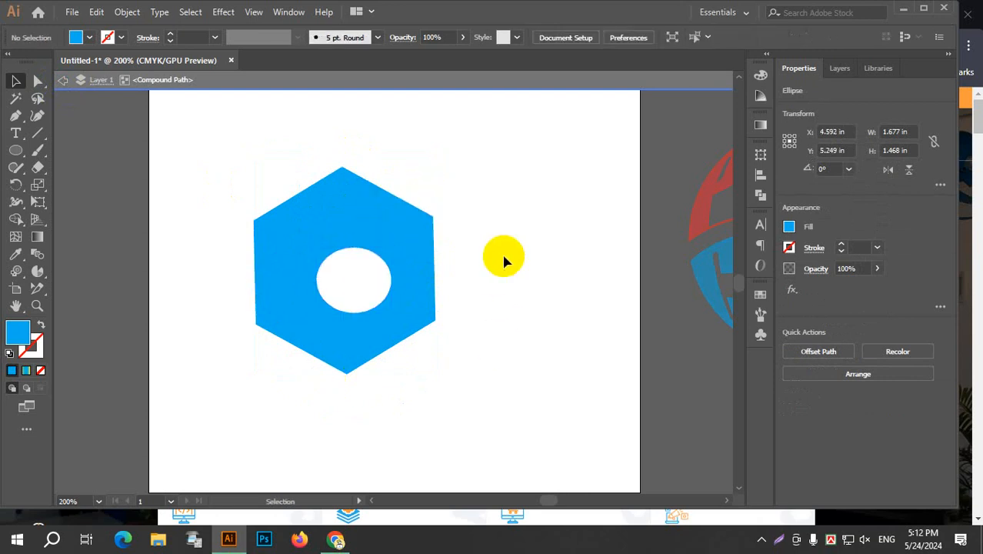
left_click(67, 80)
Delete the hexagon with the hole and the Pepsi Cola logo beside the artboard.
left_click_drag(283, 147, 504, 444)
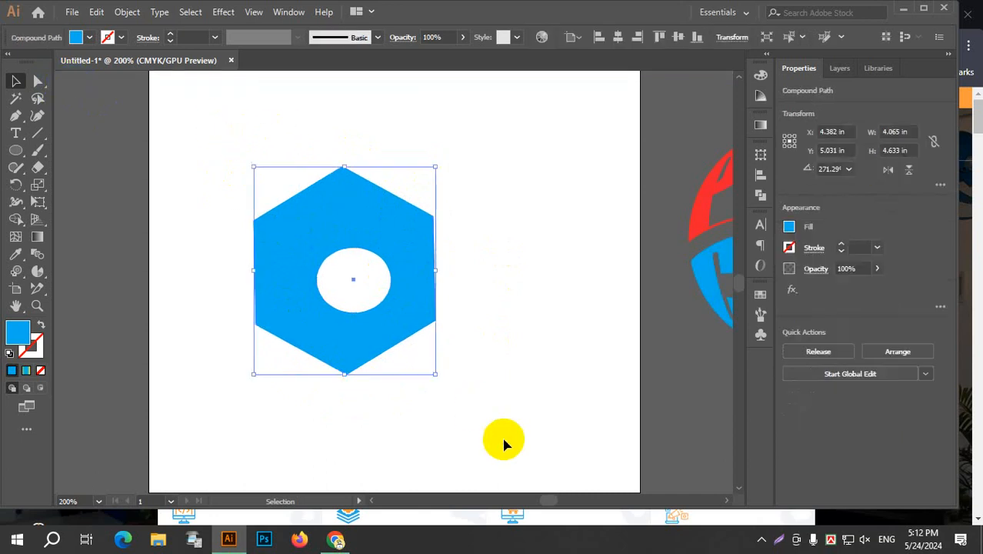
key("Delete")
scroll(483, 399, "down", 2)
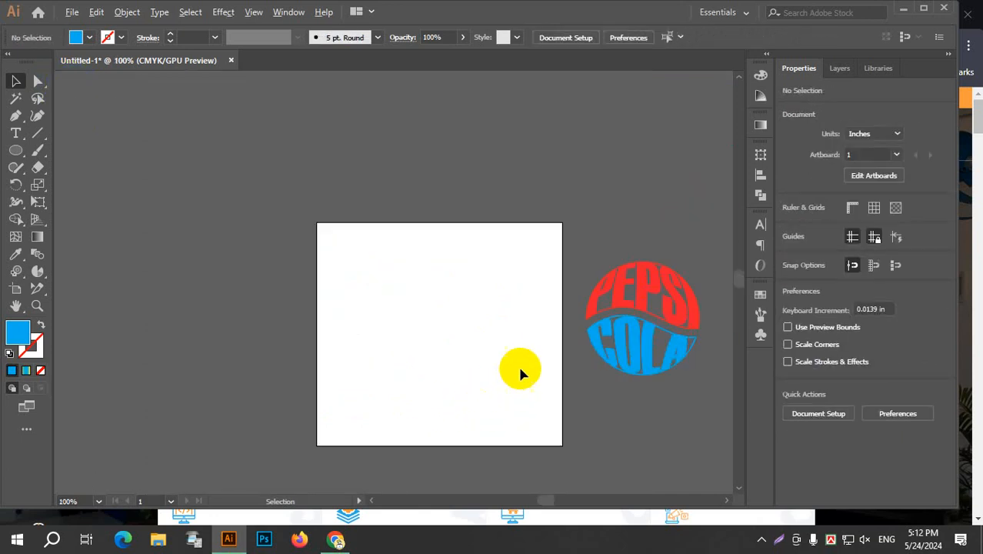
scroll(522, 369, "up", 1)
key("space")
left_click_drag(536, 309, 477, 270)
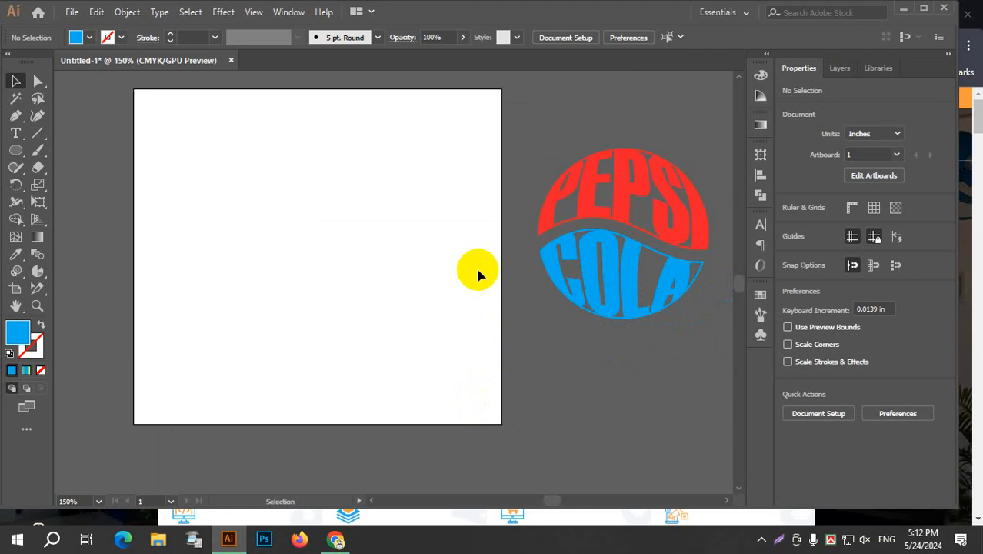
left_click_drag(536, 103, 742, 487)
key("Delete")
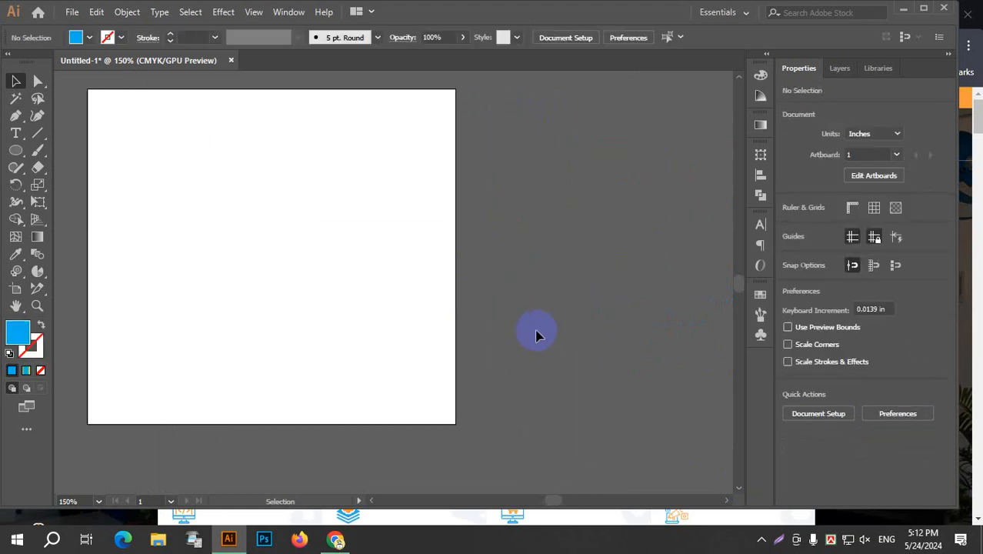
Draw a 2 by 2 in blue square near the artboard's centre with the Rectangle tool and rotate it 45°.
key("space")
left_click_drag(358, 280, 470, 310)
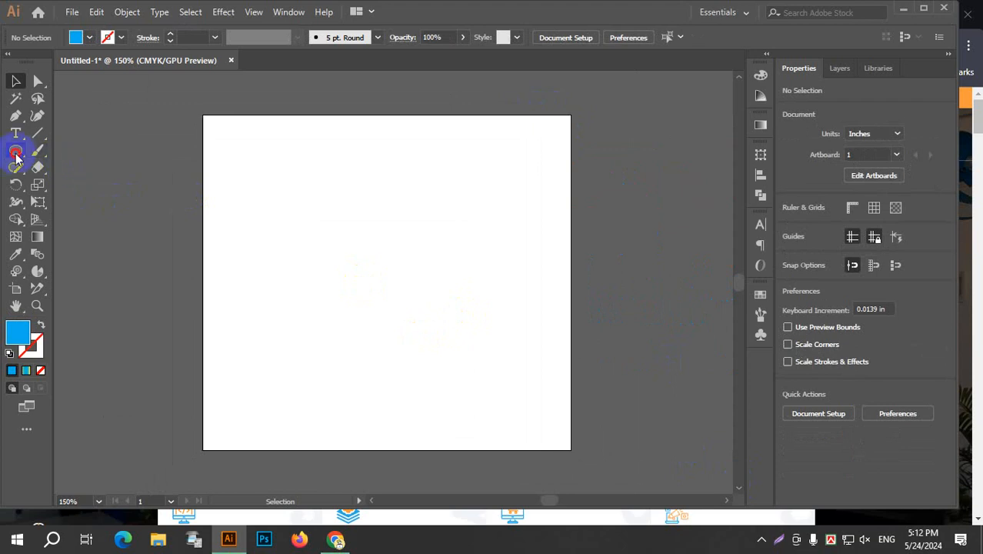
left_click_drag(16, 156, 77, 207)
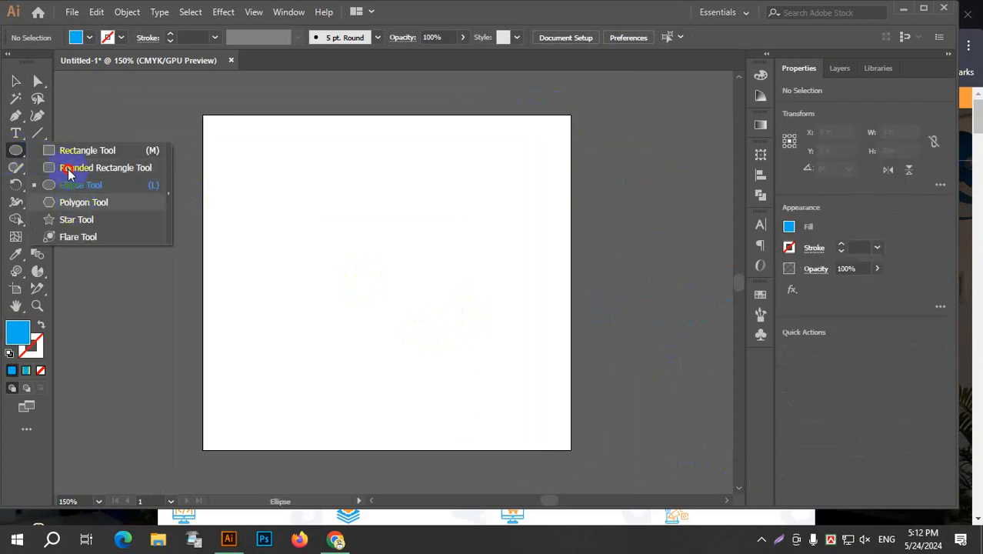
left_click_drag(69, 174, 66, 150)
left_click_drag(330, 217, 398, 285)
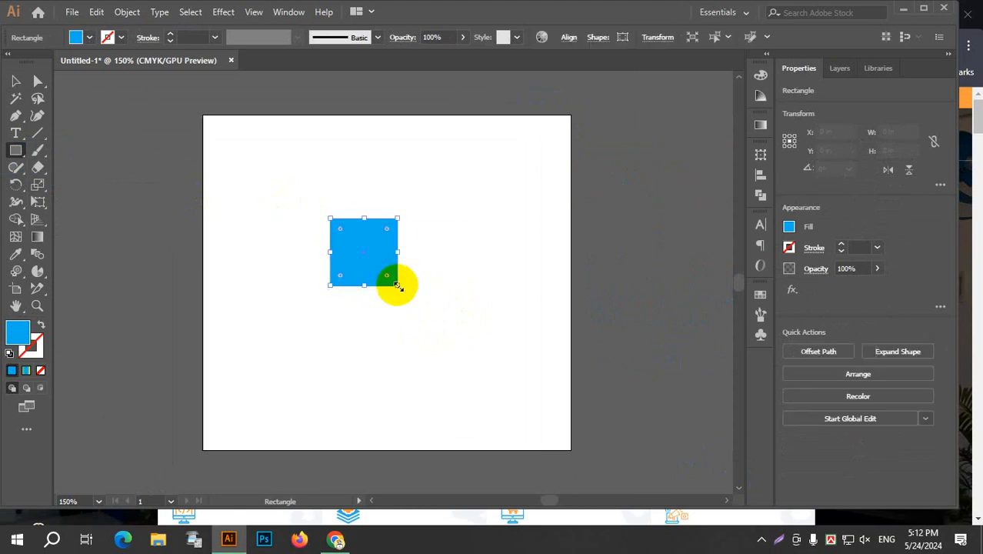
left_click(15, 81)
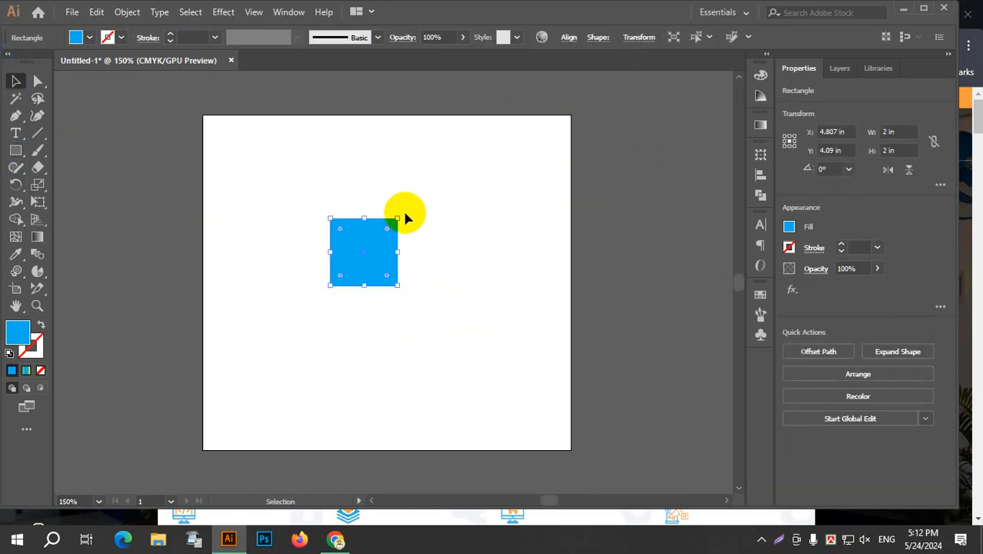
left_click_drag(397, 214, 356, 206)
Duplicate the diamond twice straight downward so that three overlapping diamonds form a vertical stack.
left_click_drag(370, 244, 370, 273)
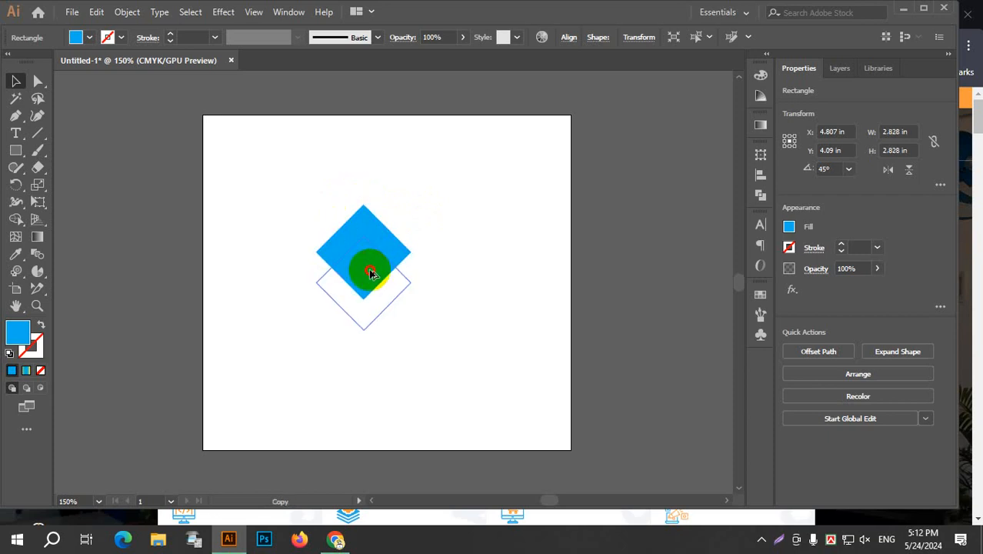
mouse_move(370, 273)
left_mouse_down()
mouse_move(371, 260)
mouse_move(369, 285)
left_mouse_up()
left_click(481, 265)
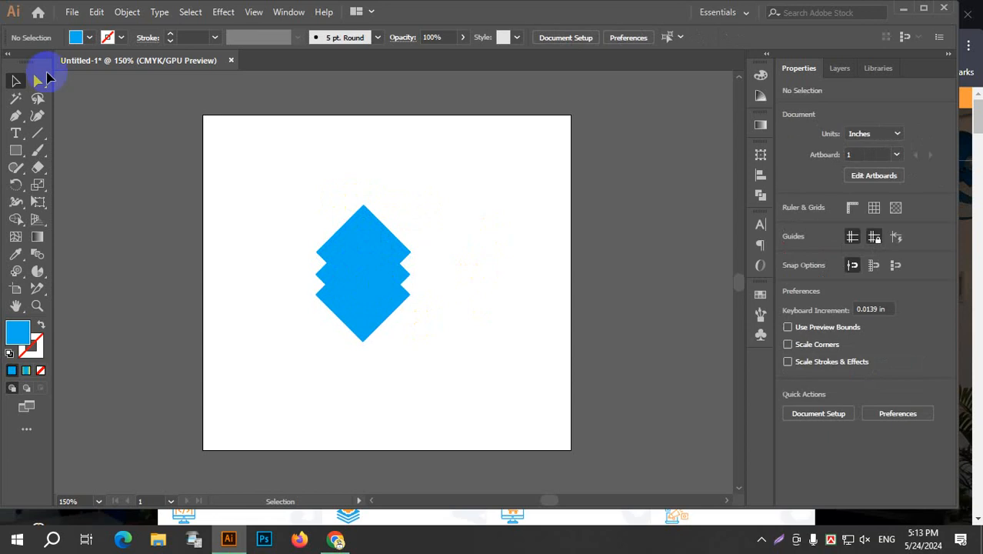
Select the three diamonds, undo a trial Shape Builder merge, and remove the bands around the central diamond to leave a chevron above and below it.
left_click_drag(291, 165, 351, 358)
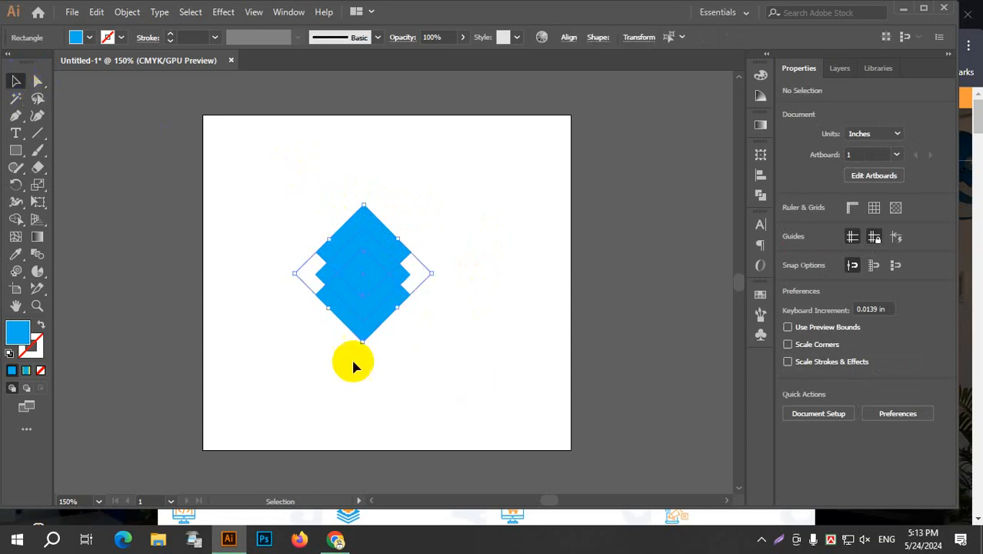
left_click(17, 222)
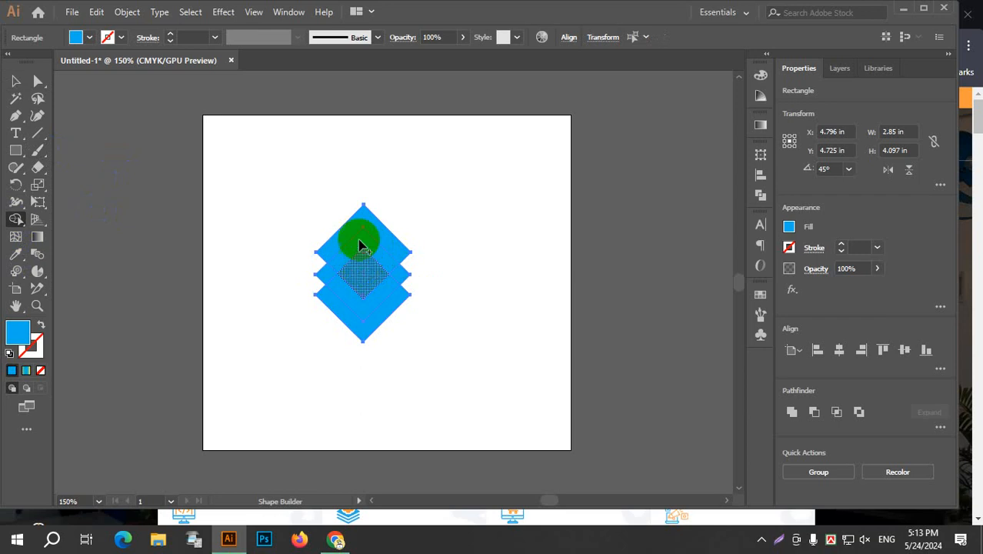
left_click_drag(365, 245, 377, 257)
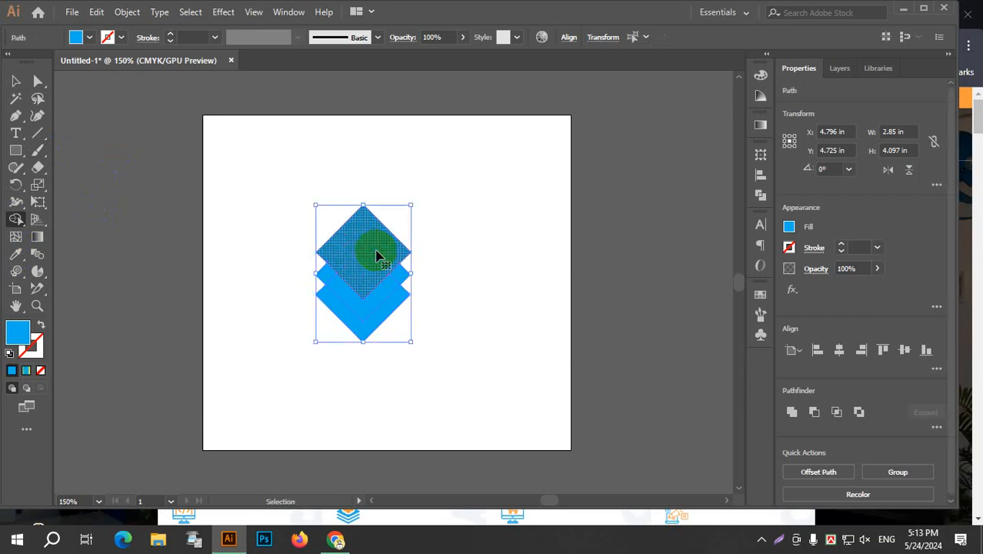
key("ctrl+z")
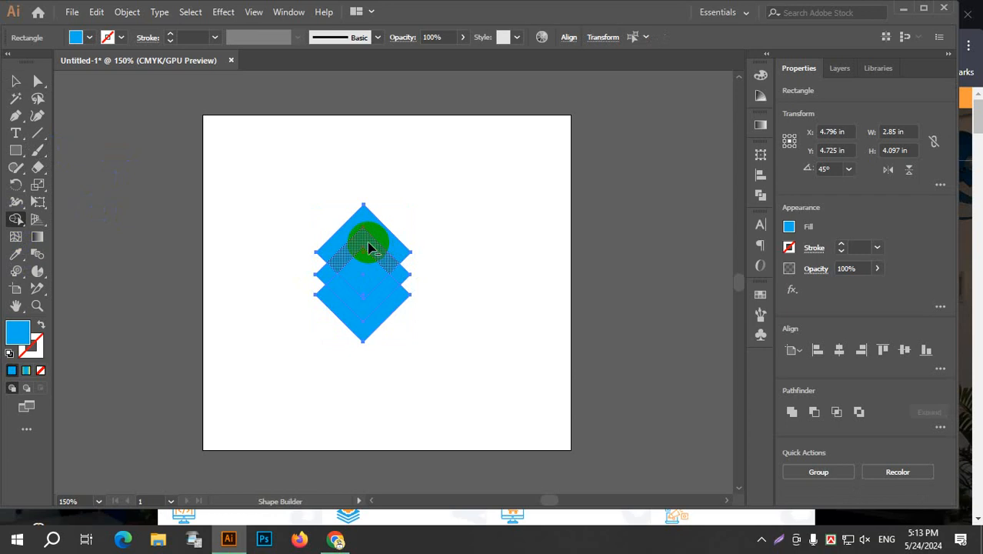
left_click_drag(368, 246, 408, 285)
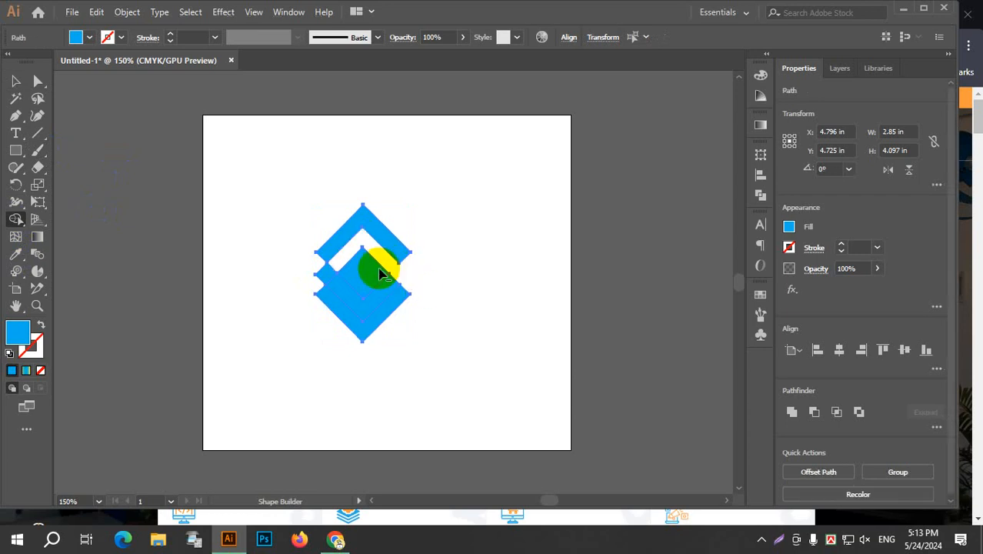
left_click(338, 262, "alt")
mouse_move(359, 348)
left_mouse_down()
mouse_move(326, 274)
mouse_move(364, 308)
mouse_move(408, 268)
left_mouse_up()
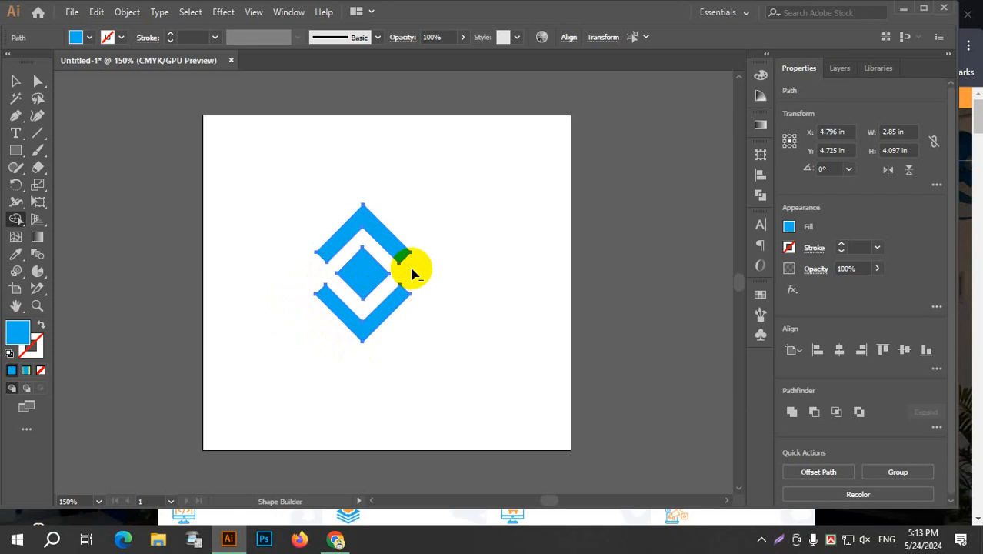
Group the two chevrons with the central diamond and move the group off the artboard onto the grey canvas beside it.
left_click(15, 82)
left_click(241, 281)
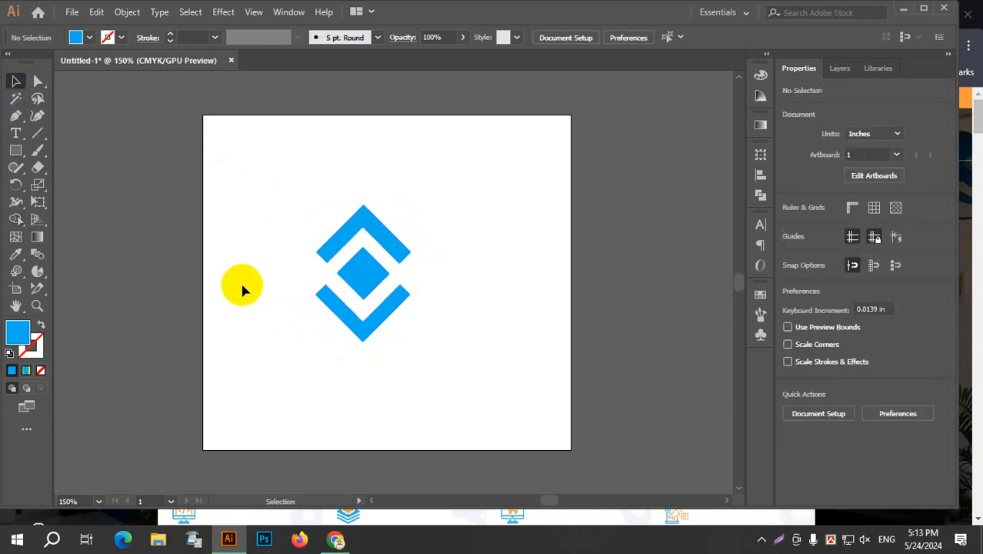
left_click_drag(255, 183, 455, 369)
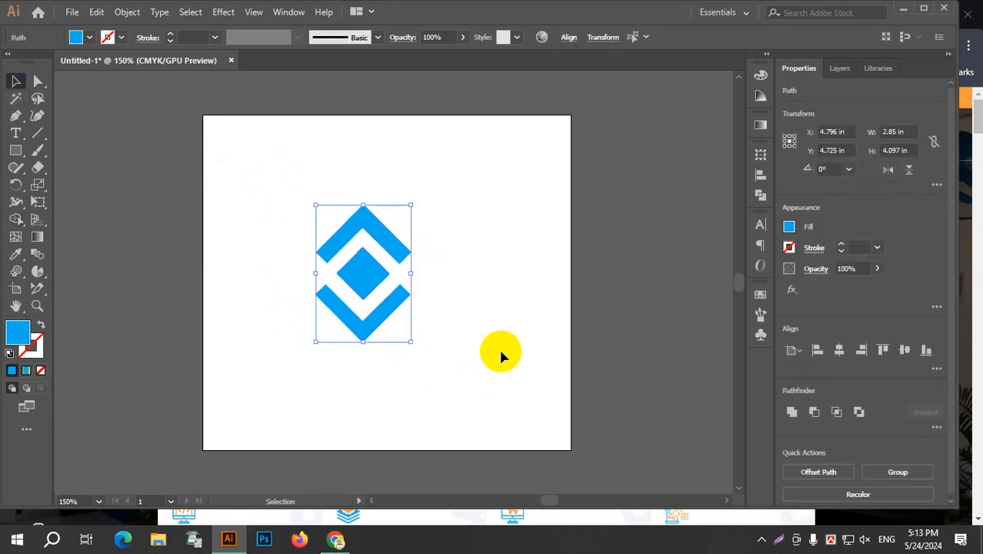
key("ctrl+g")
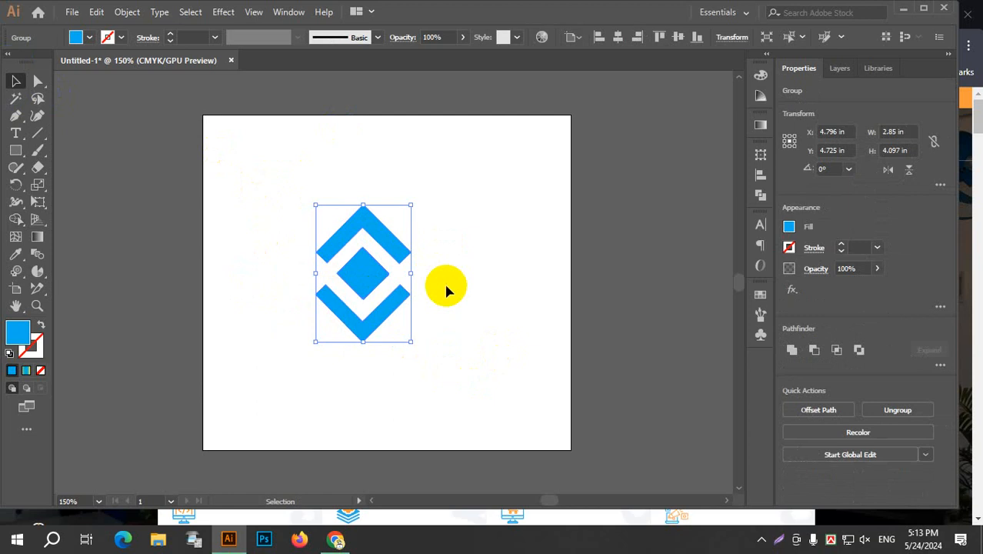
left_click_drag(470, 267, 420, 213)
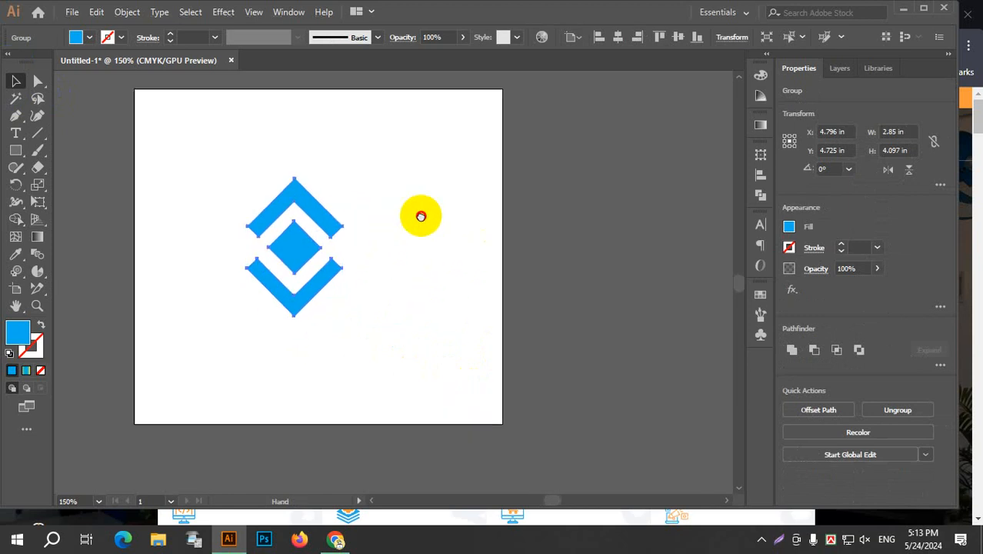
left_click(299, 212)
left_click_drag(298, 211, 576, 166)
Show the Pattern Options panel and place it over the artboard, beside the grouped logo mark.
left_click(283, 13)
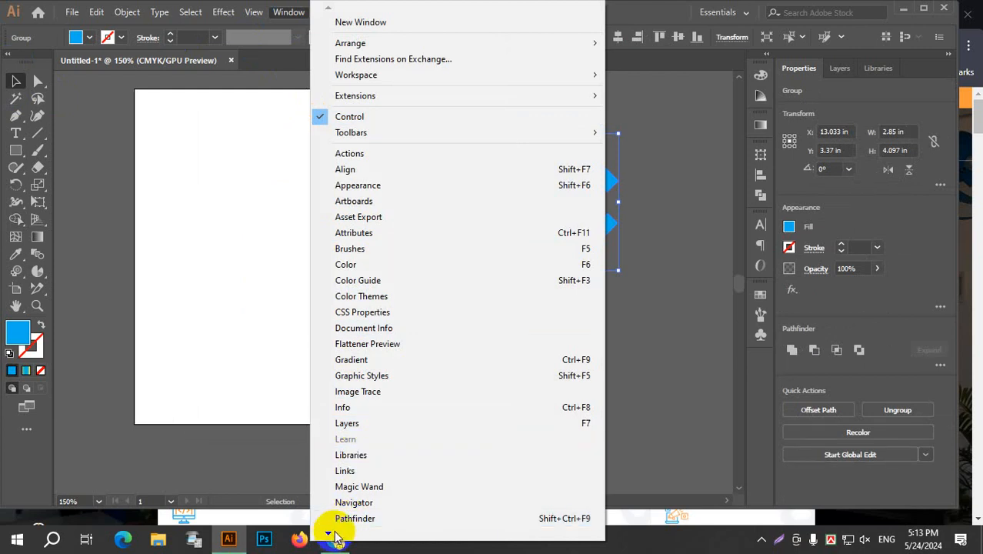
mouse_move(336, 536)
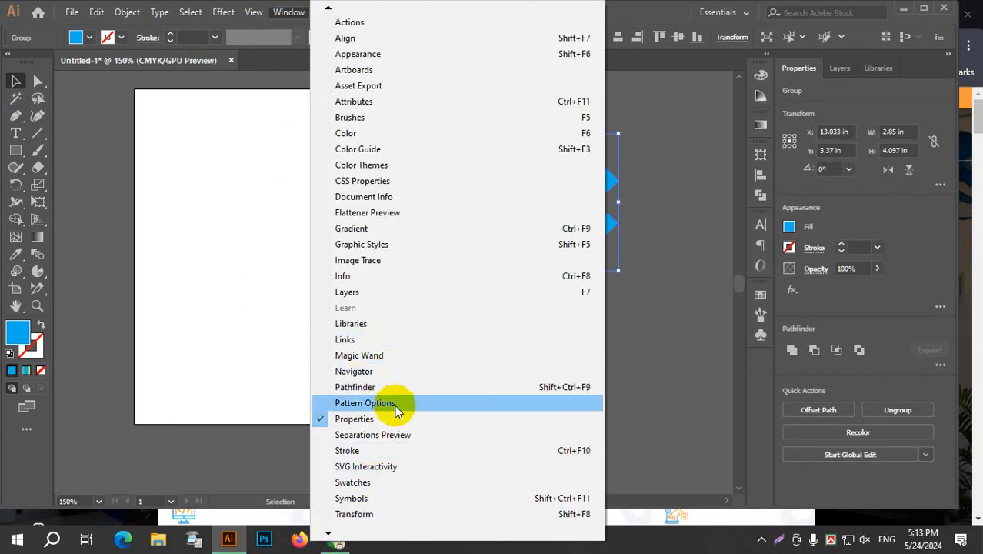
left_click(364, 403)
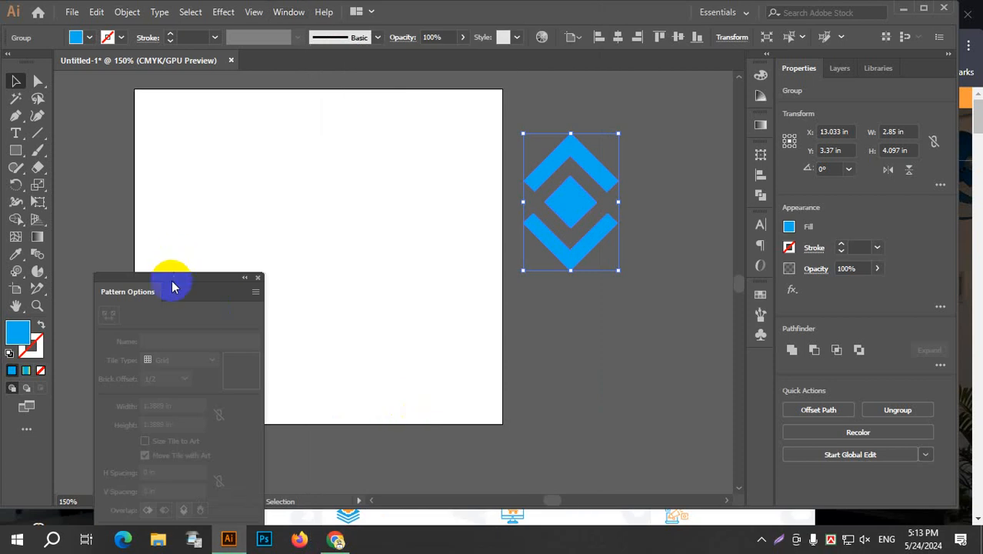
left_click_drag(201, 276, 347, 120)
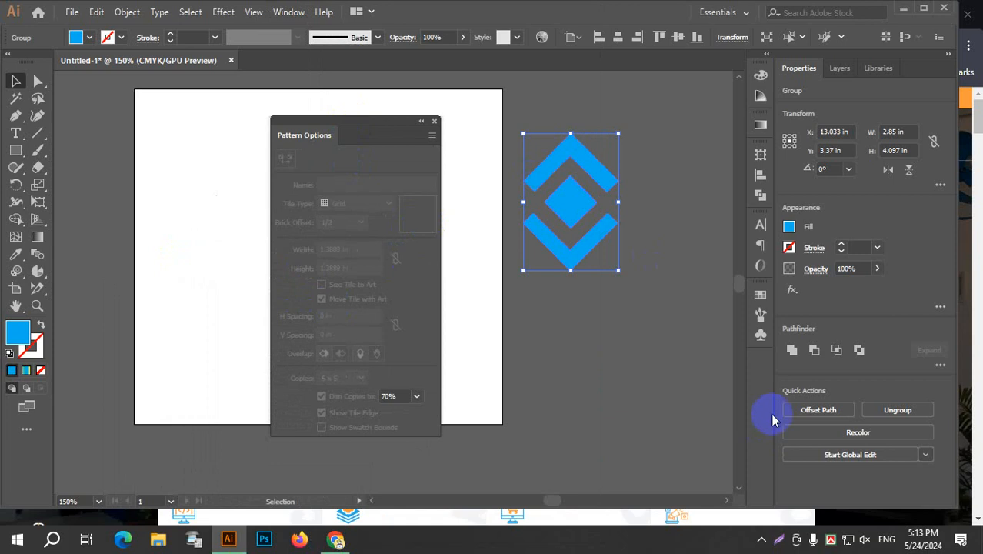
Save the grouped logo mark as a new dynamic symbol with the Graphic export type.
left_click(758, 335)
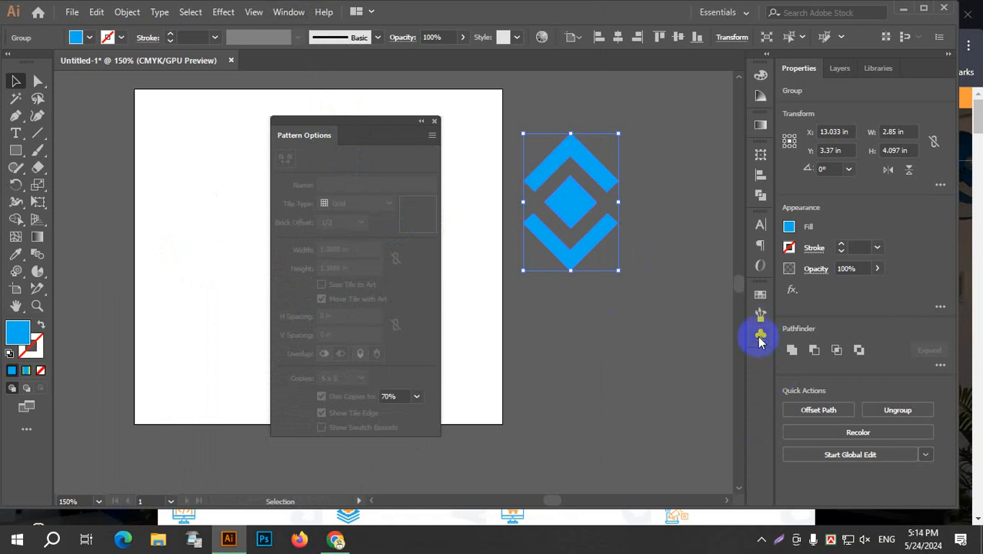
left_click_drag(577, 223, 680, 373)
left_click(494, 232)
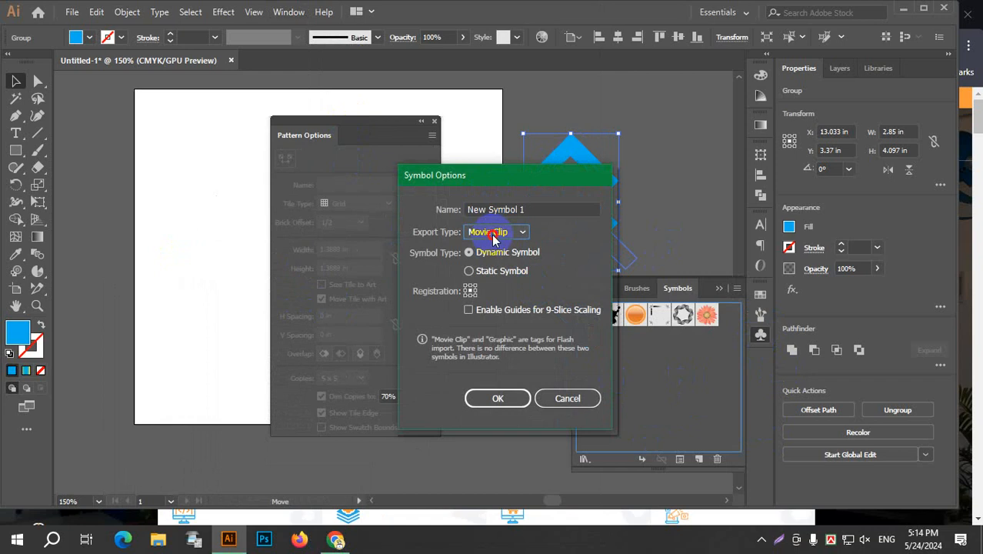
left_click(504, 266)
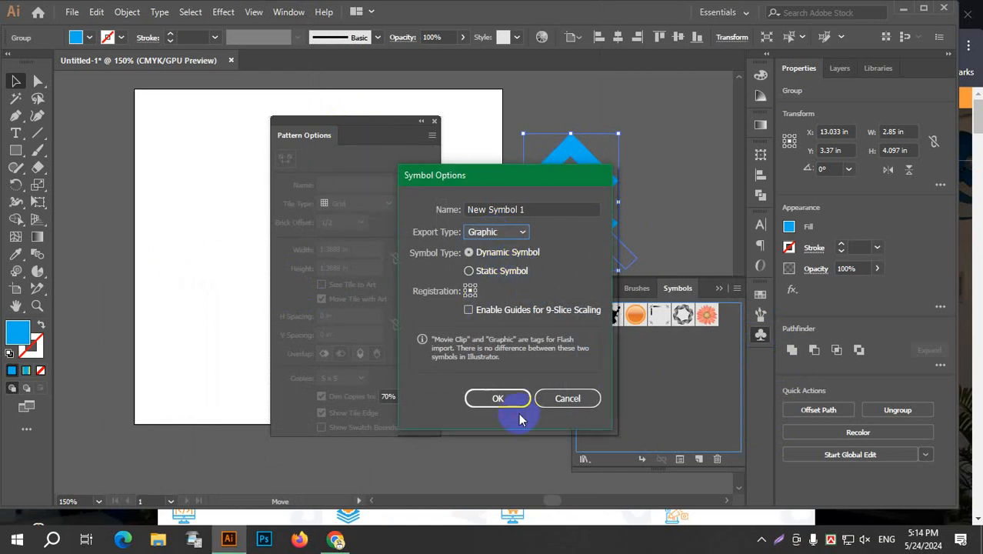
left_click(497, 398)
left_click(635, 399)
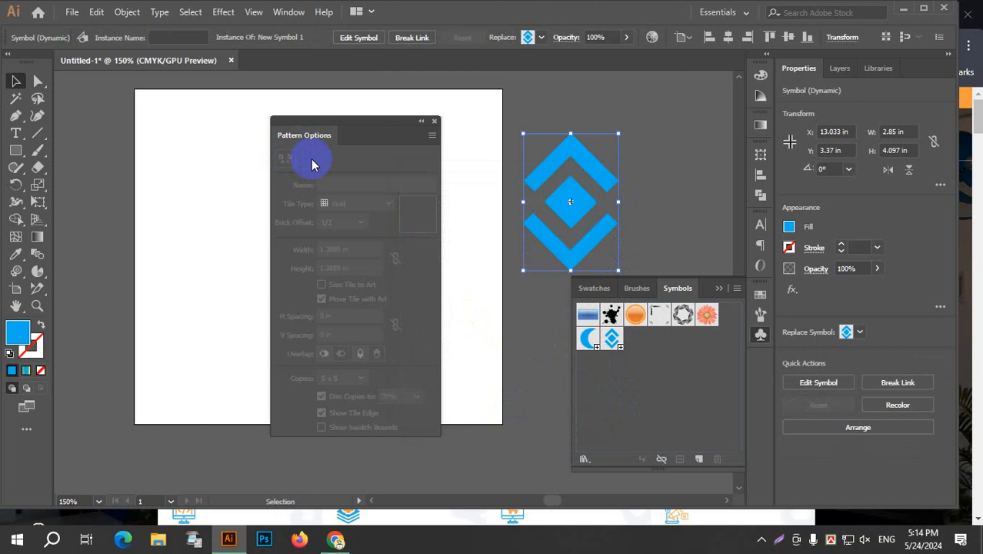
Make a new pattern from the logo mark symbol and dismiss the notice about the added swatch.
left_click(667, 215)
left_click(594, 197)
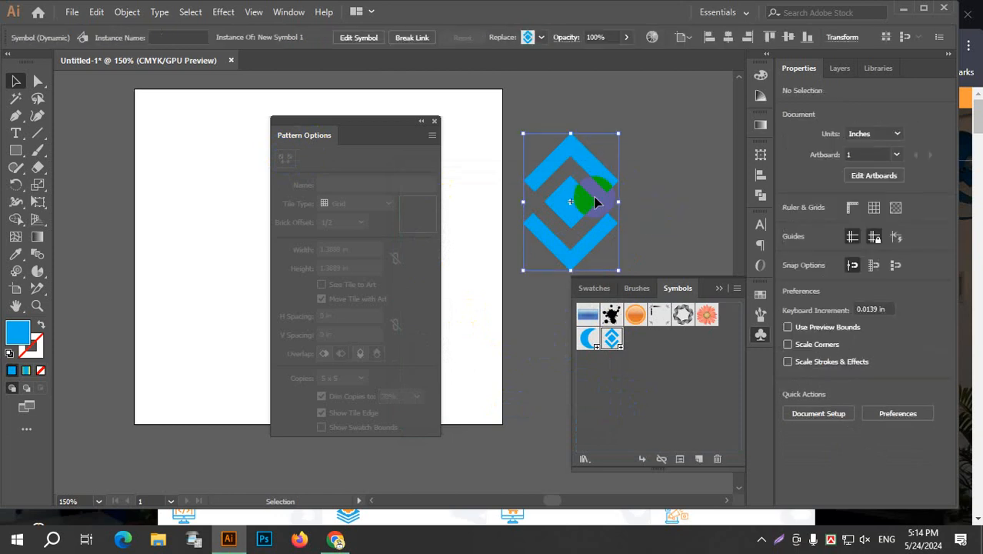
left_click(99, 12)
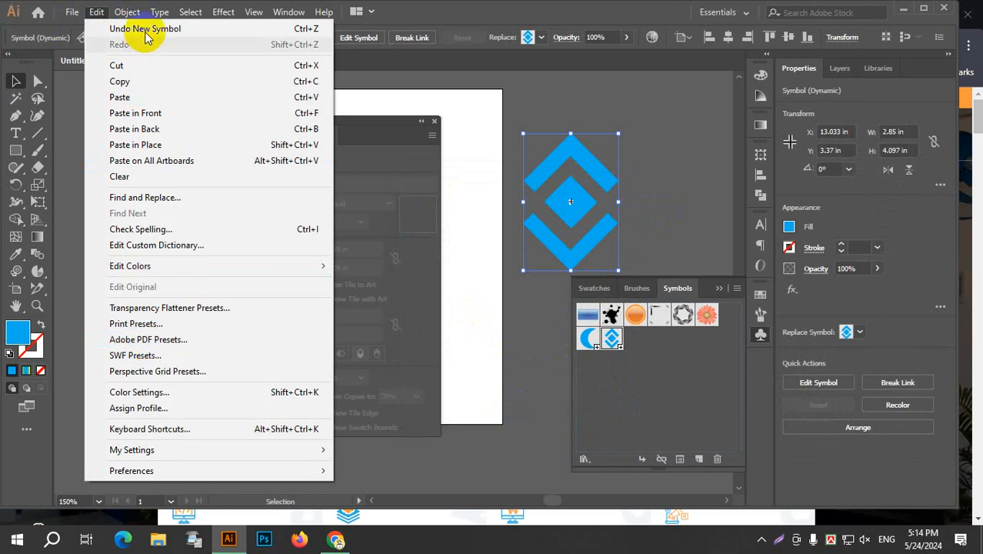
mouse_move(127, 12)
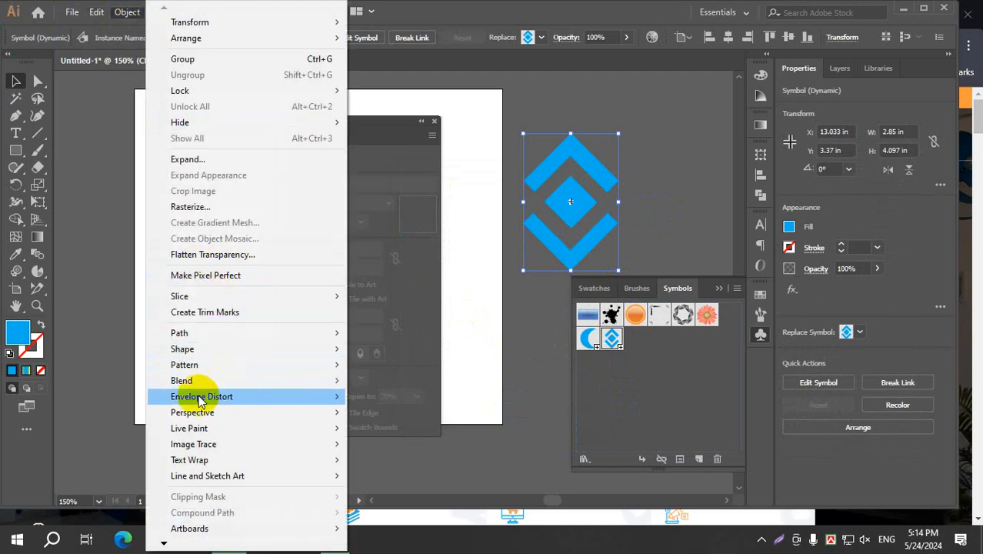
mouse_move(215, 415)
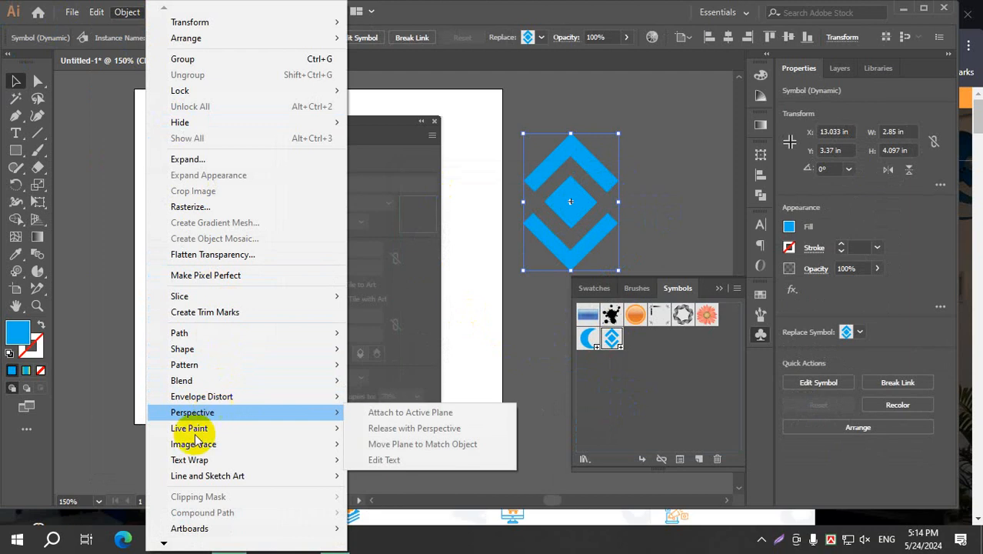
mouse_move(163, 543)
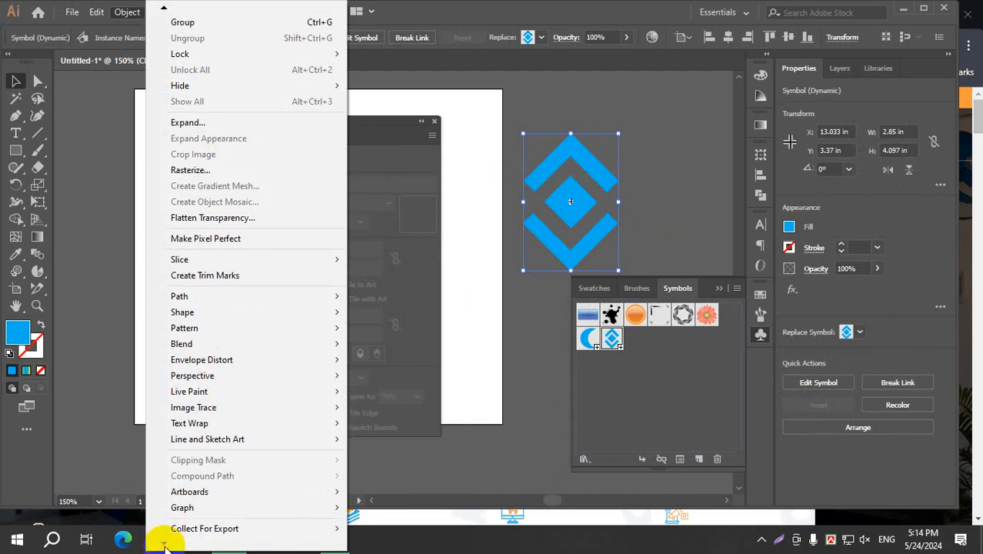
mouse_move(227, 512)
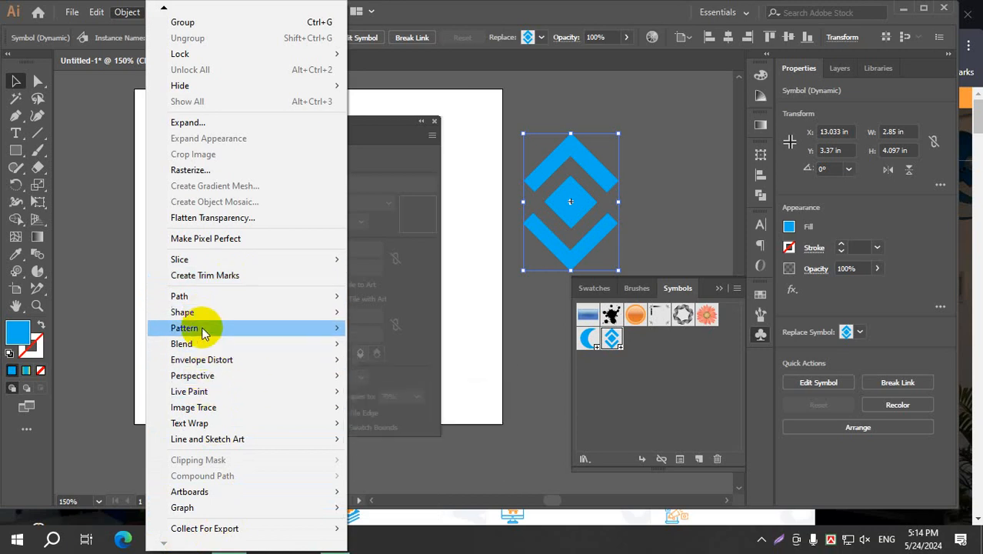
mouse_move(202, 328)
left_click(395, 328)
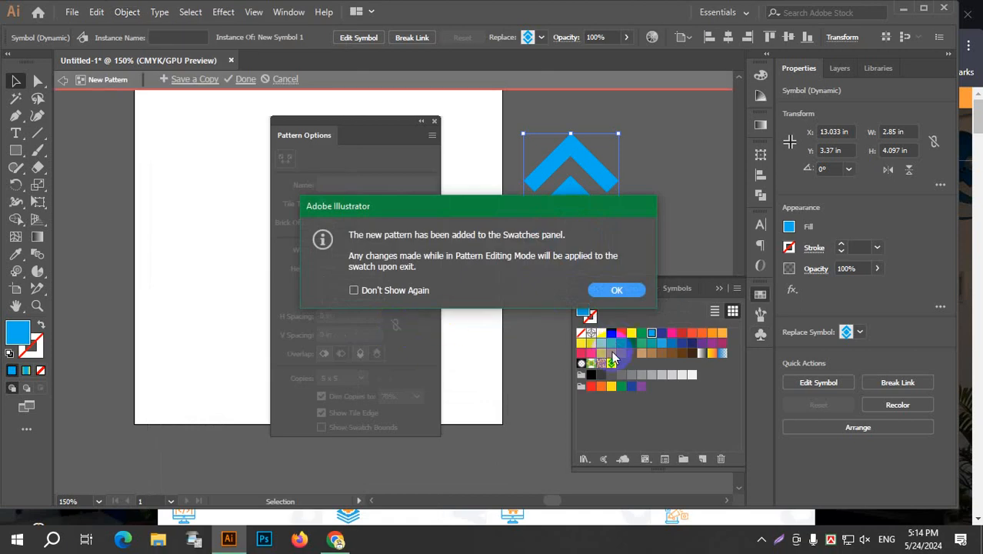
left_click(619, 290)
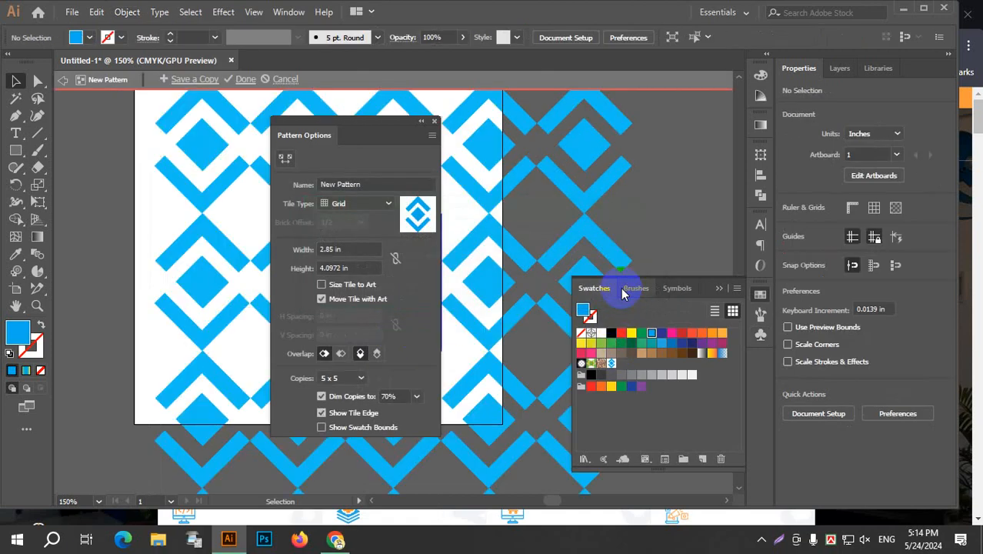
Move the Pattern Options panel clear of the central pattern tile and collapse the Swatches panel.
left_click_drag(358, 123, 580, 129)
left_click(762, 299)
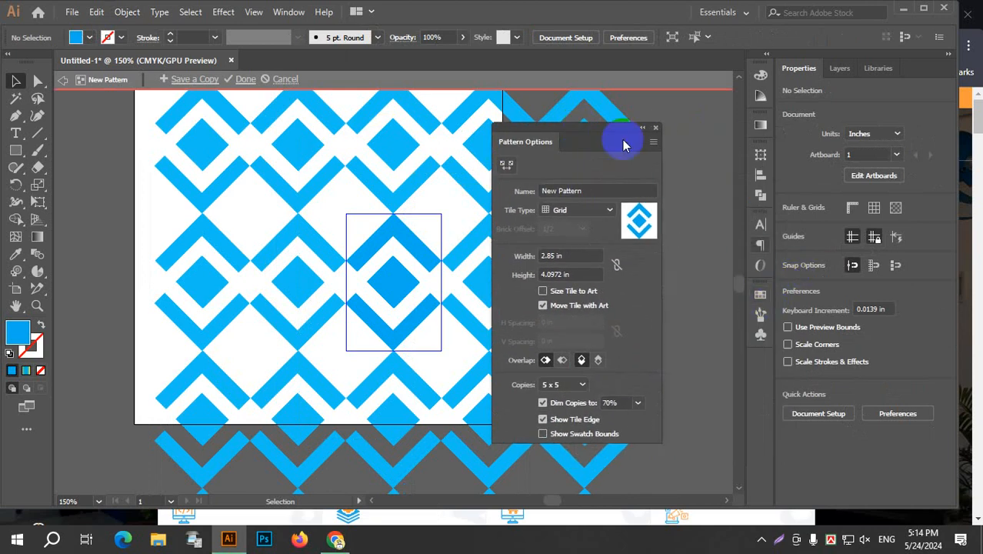
left_click_drag(603, 129, 686, 106)
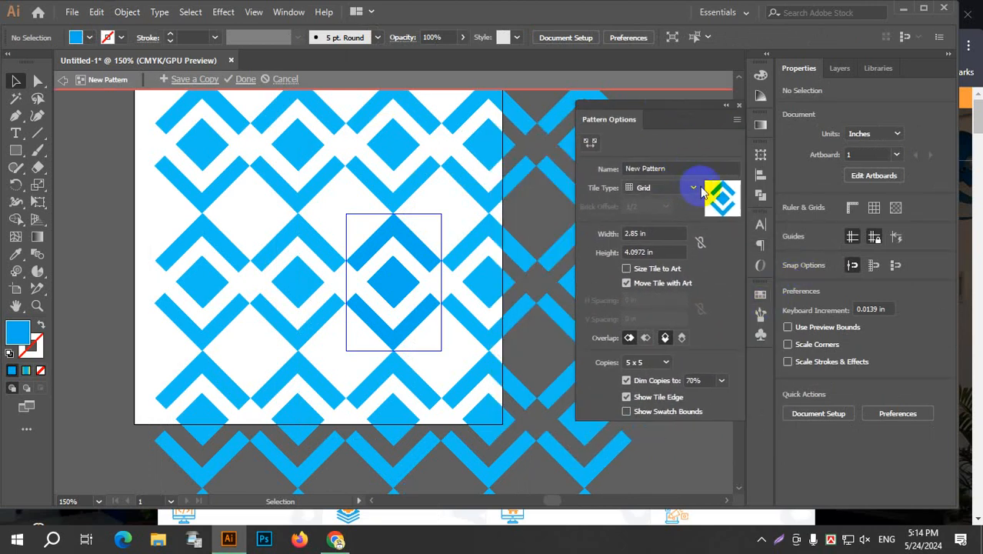
Try the Brick by Row tile type with a 2/3 brick offset for the pattern.
left_click(693, 189)
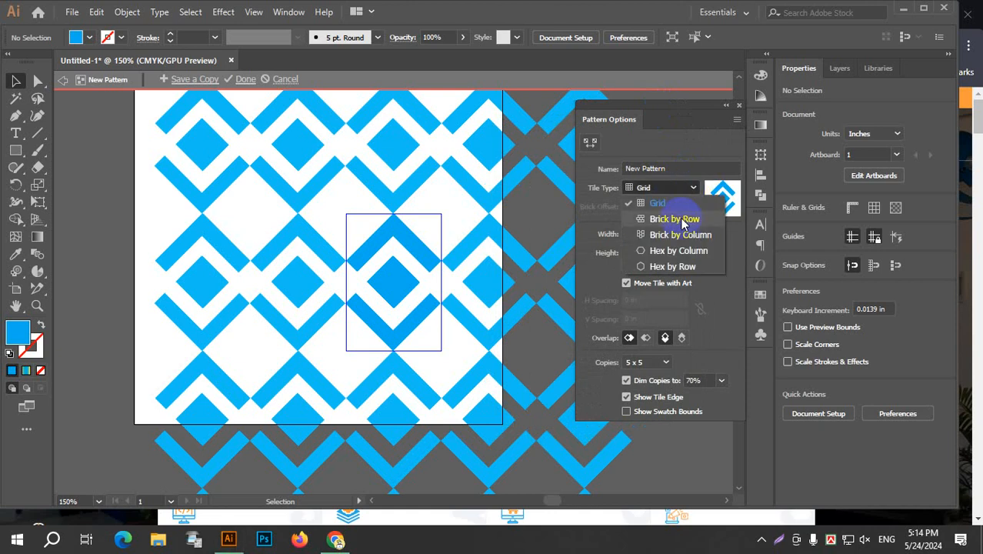
left_click(677, 219)
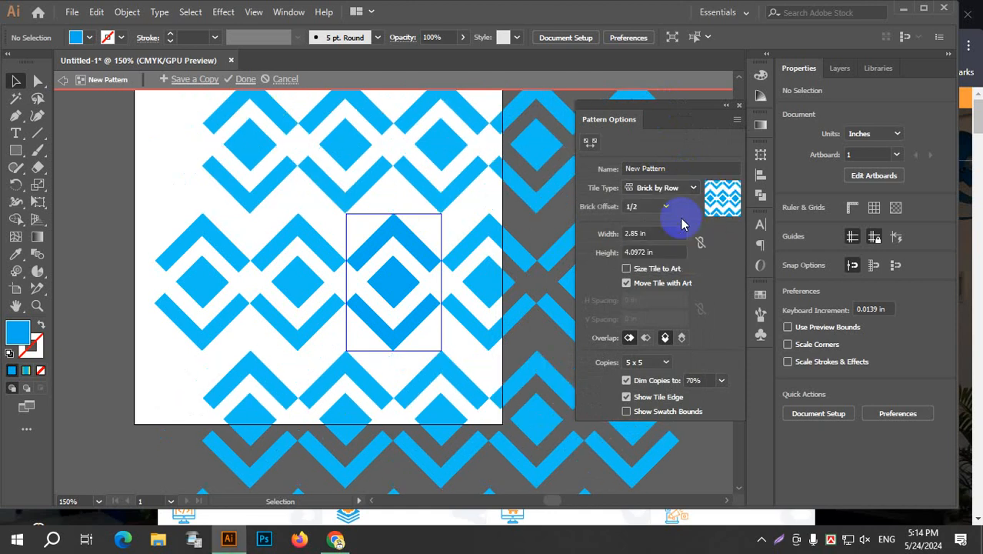
left_click(664, 206)
left_click(645, 279)
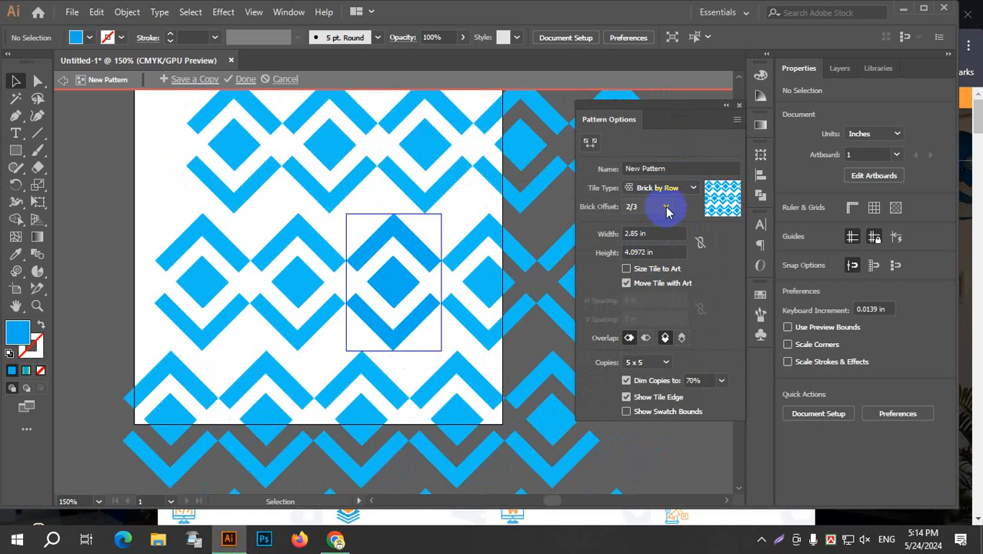
Try the Hex by Column, Brick by Row and Brick by Column tile types on the pattern in turn.
left_click(692, 189)
left_click(679, 248)
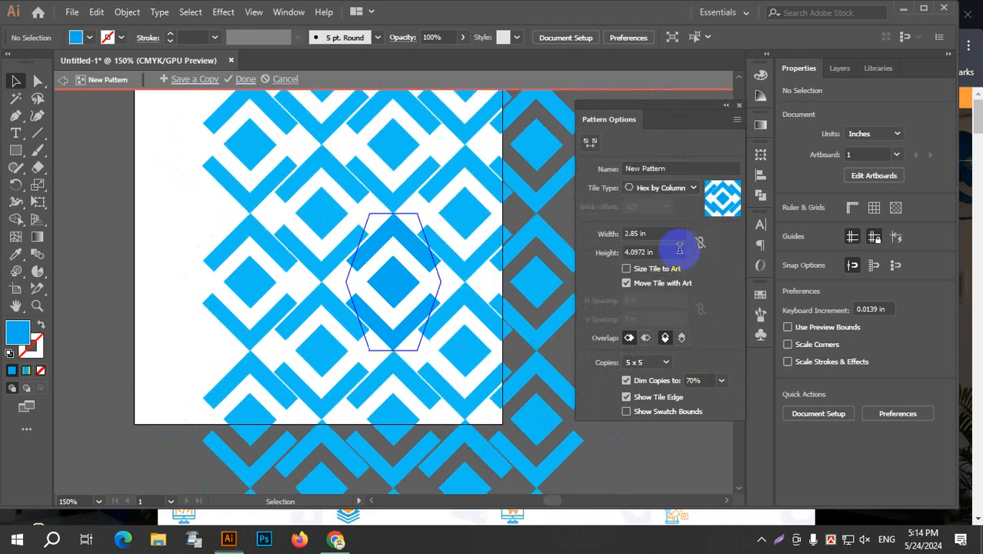
left_click(693, 188)
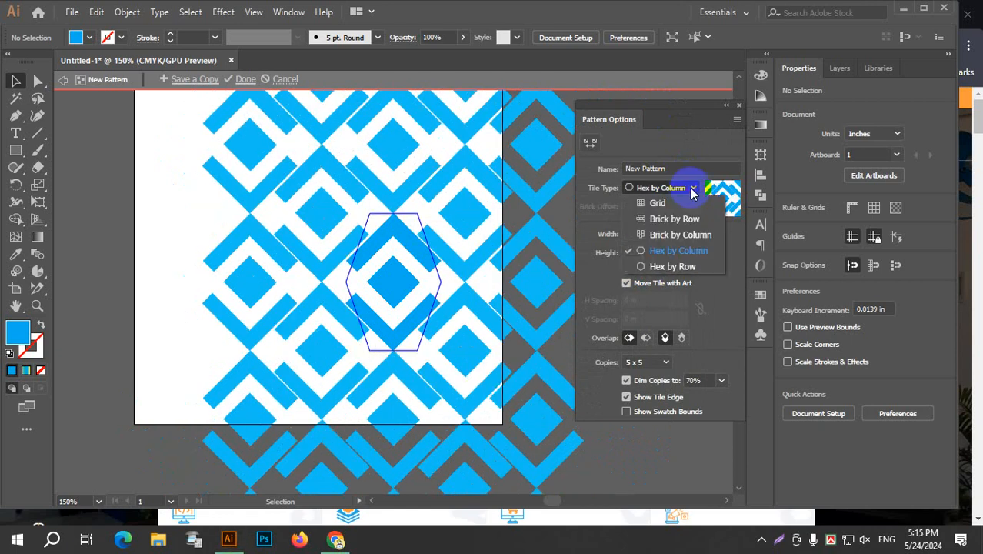
left_click(674, 220)
left_click(686, 189)
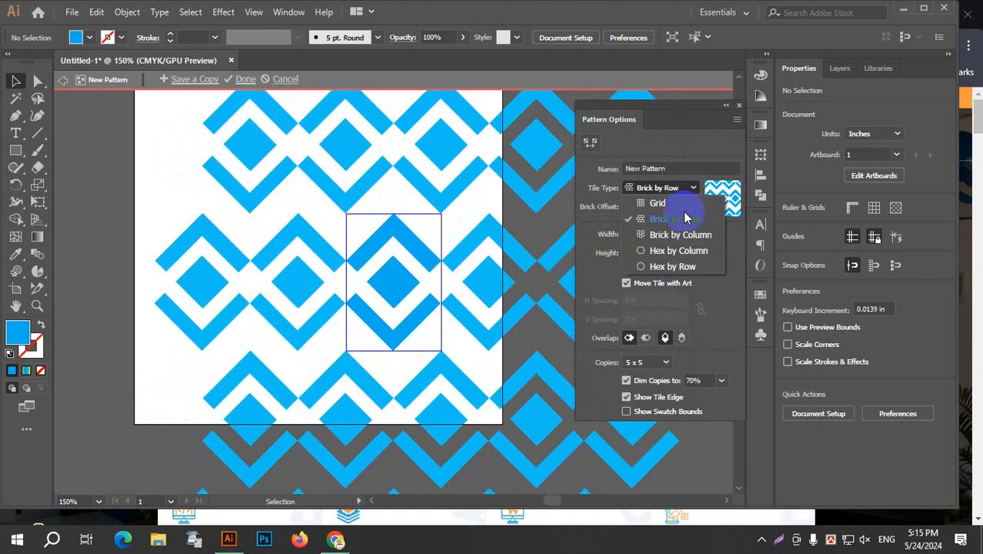
left_click(680, 233)
Set the tile type to Brick by Row, try brick offsets of 1/4 and 1/3, and settle on 1/2.
left_click(682, 189)
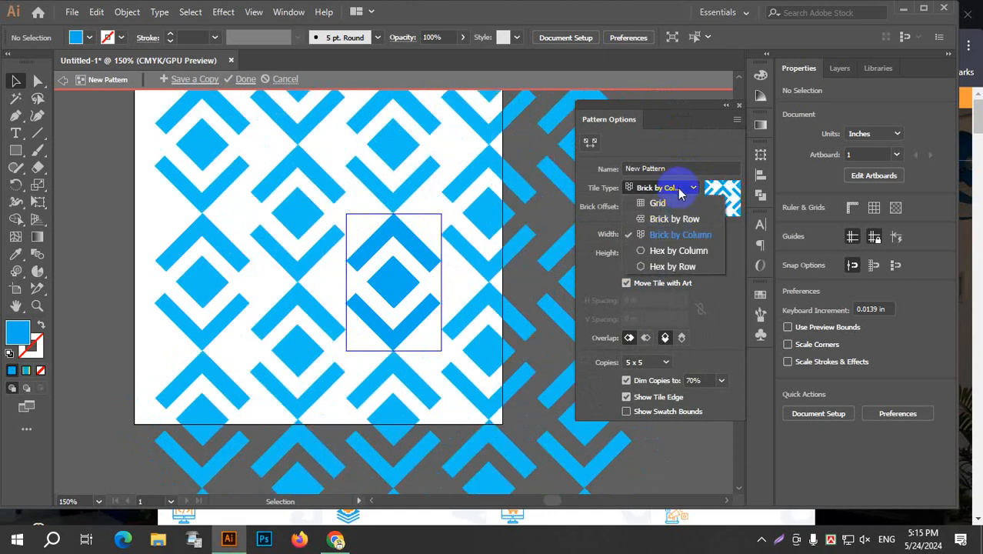
left_click(674, 220)
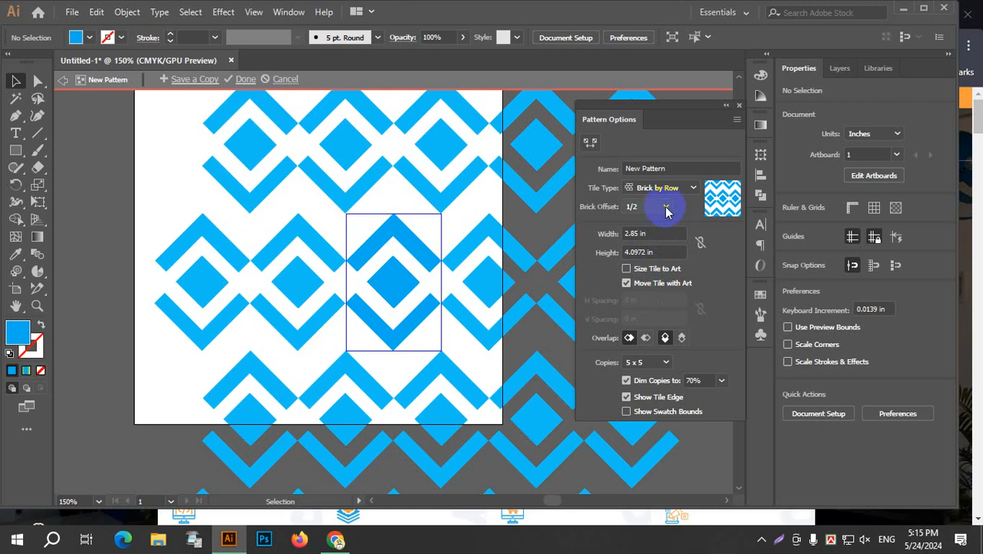
left_click(664, 207)
left_click(653, 226)
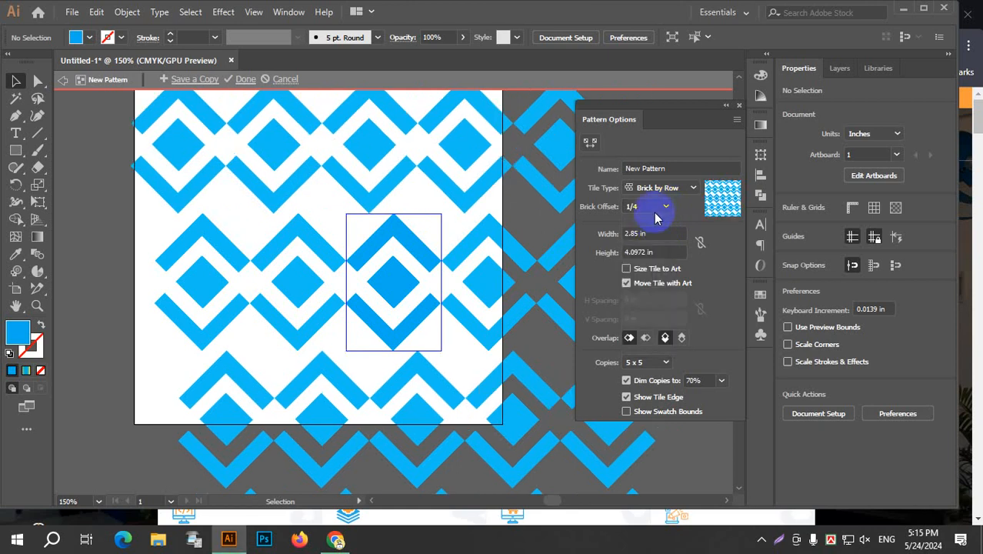
left_click(656, 215)
left_click(646, 241)
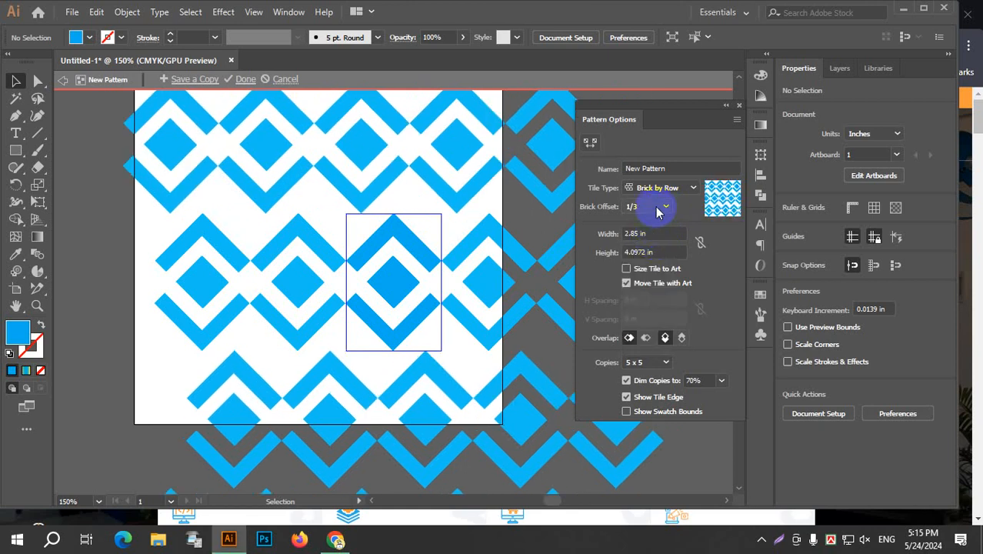
left_click(657, 212)
left_click(648, 257)
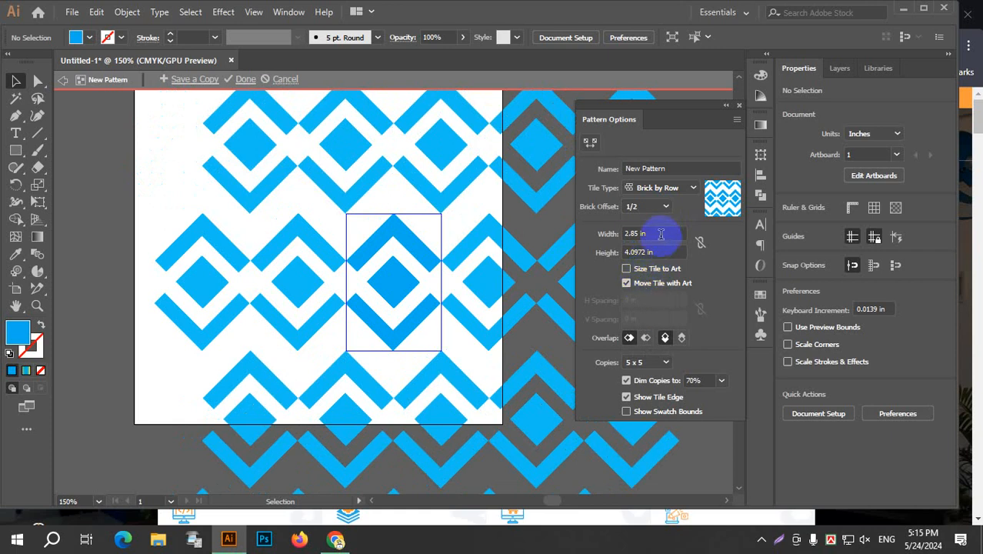
Set the pattern tile's width to 3.5 in, and reduce it to 3.375 in.
double_click(661, 234)
type("3.5")
key("Return")
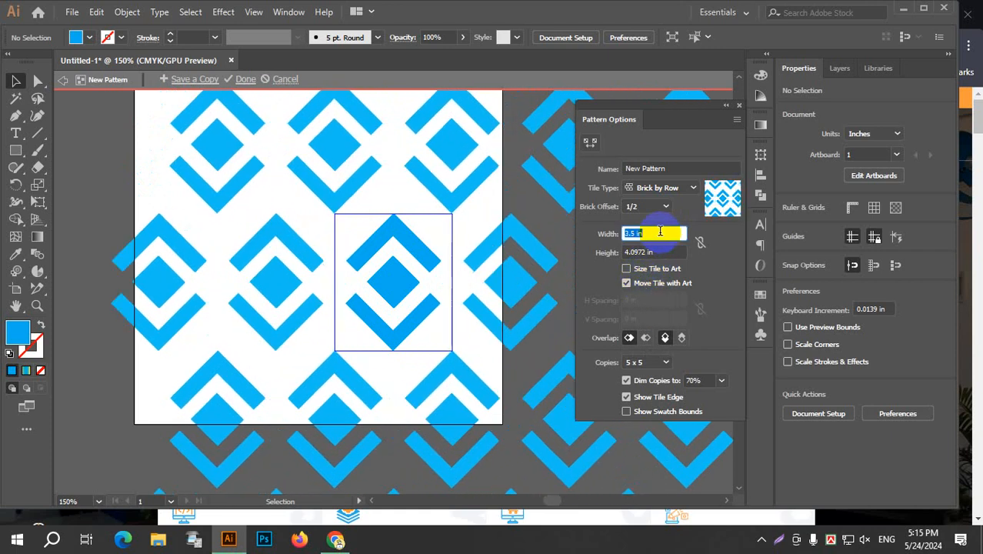
key("Down")
key("Down")
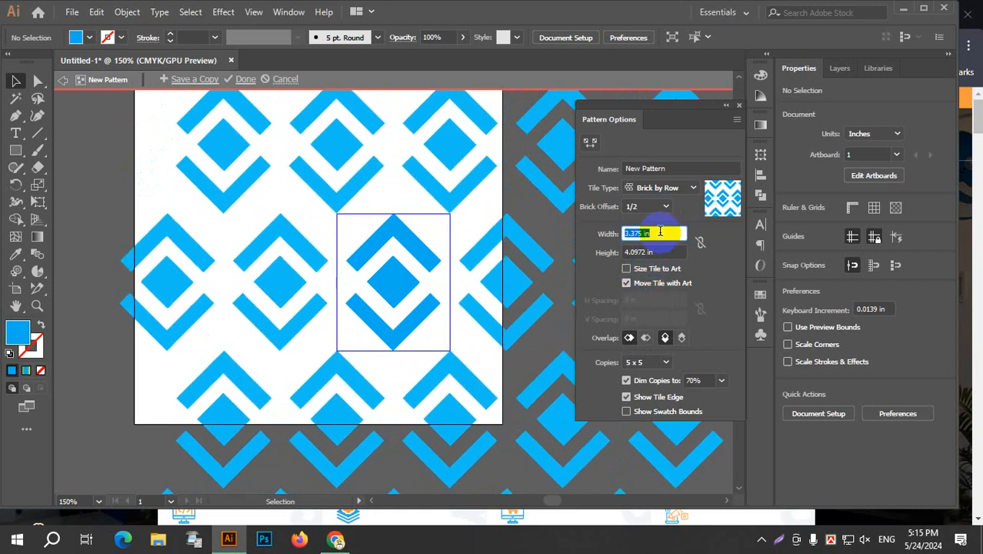
Set the pattern tile's height to 3 in and fine-tune it to 2.75 in.
double_click(659, 252)
type("3")
key("Return")
key("Down")
key("Down")
key("Down")
key("Down")
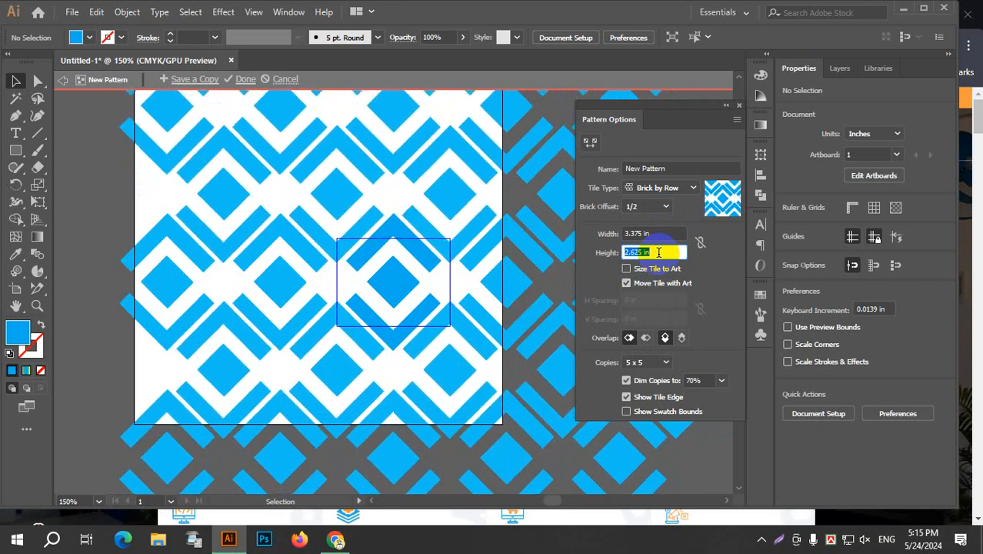
key("Down")
key("Down")
key("Up")
key("Up")
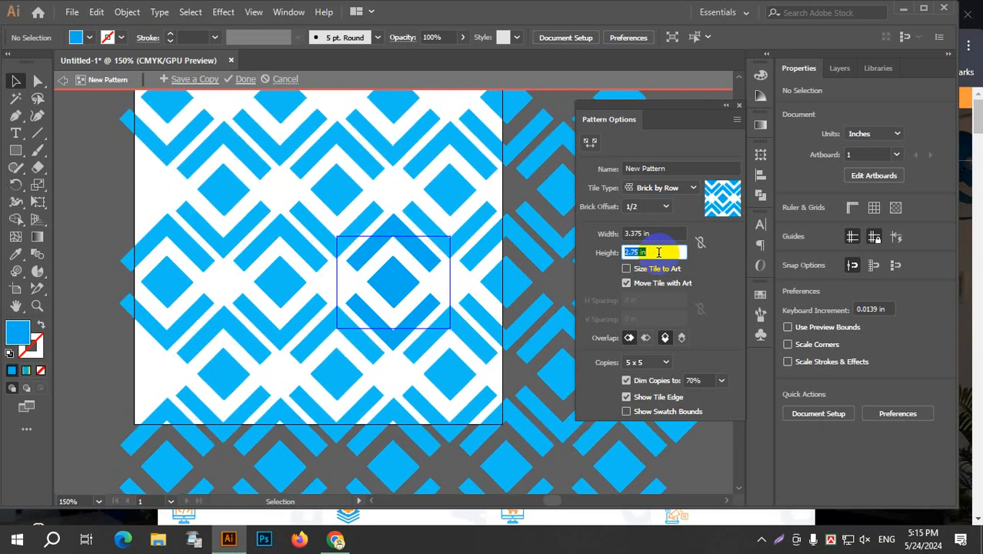
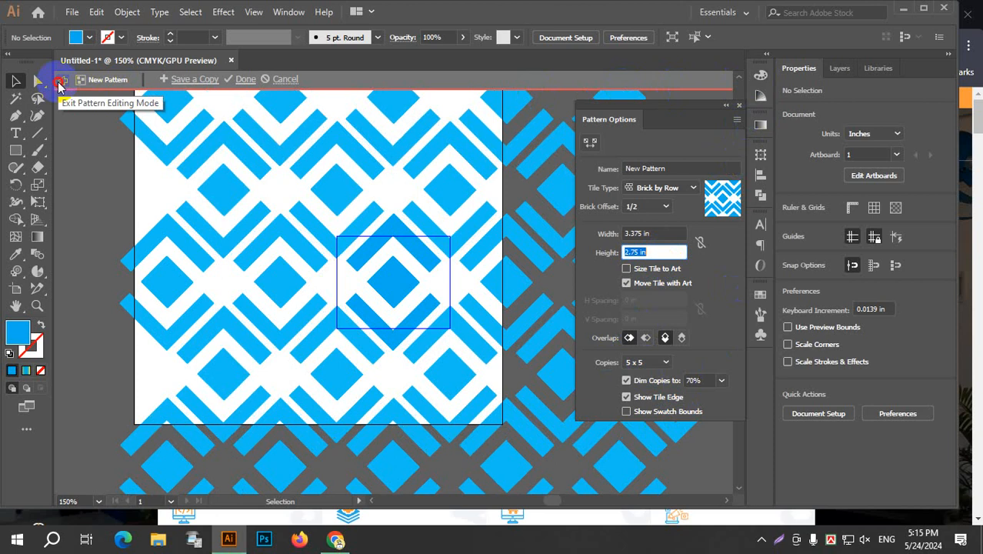
Exit editing of the current pattern and make another new pattern from the diamond symbol.
left_click(60, 81)
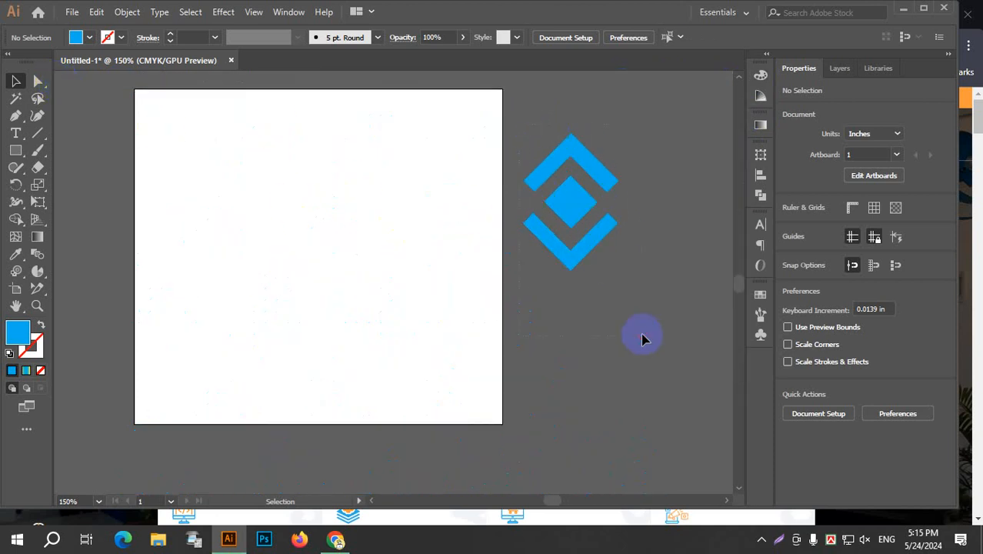
left_click_drag(644, 340, 510, 121)
left_click(127, 13)
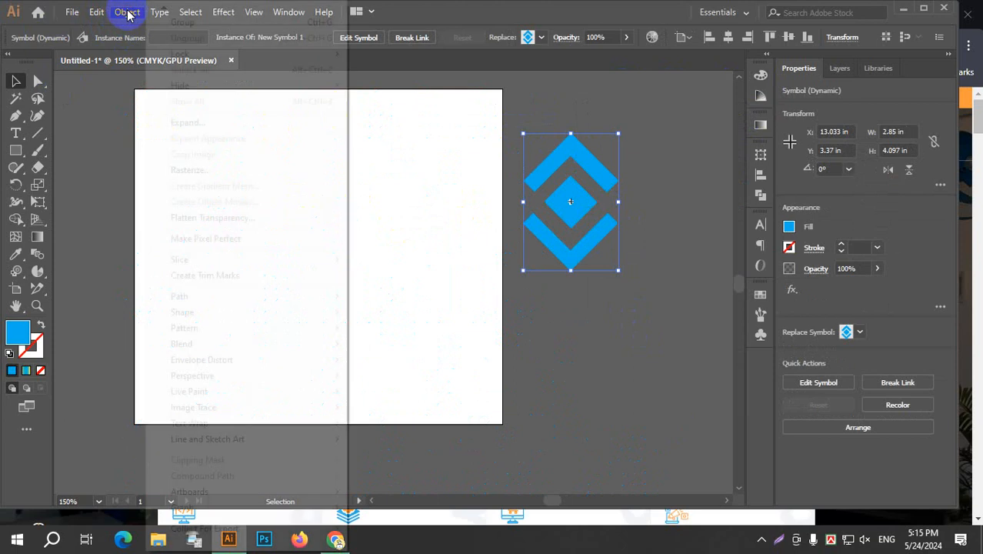
mouse_move(200, 328)
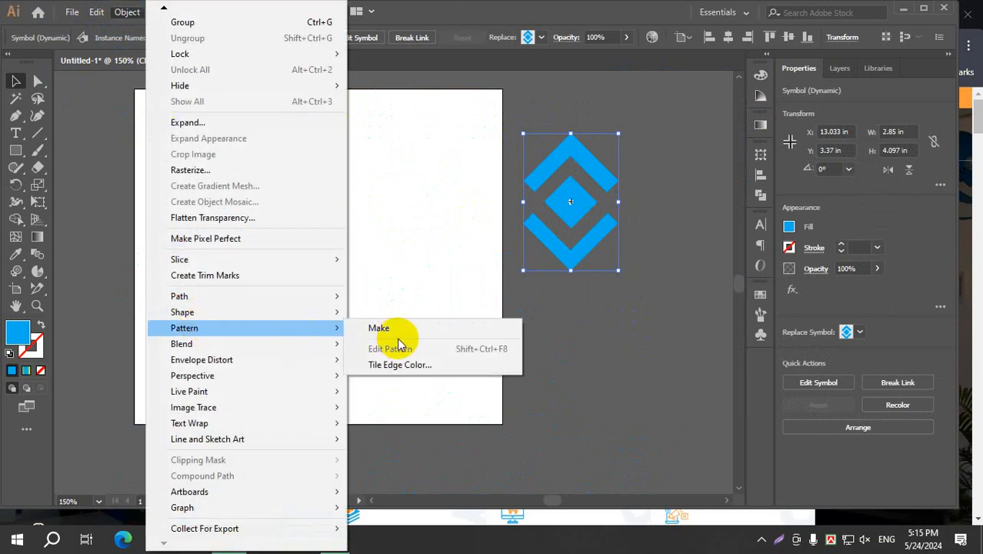
left_click(408, 330)
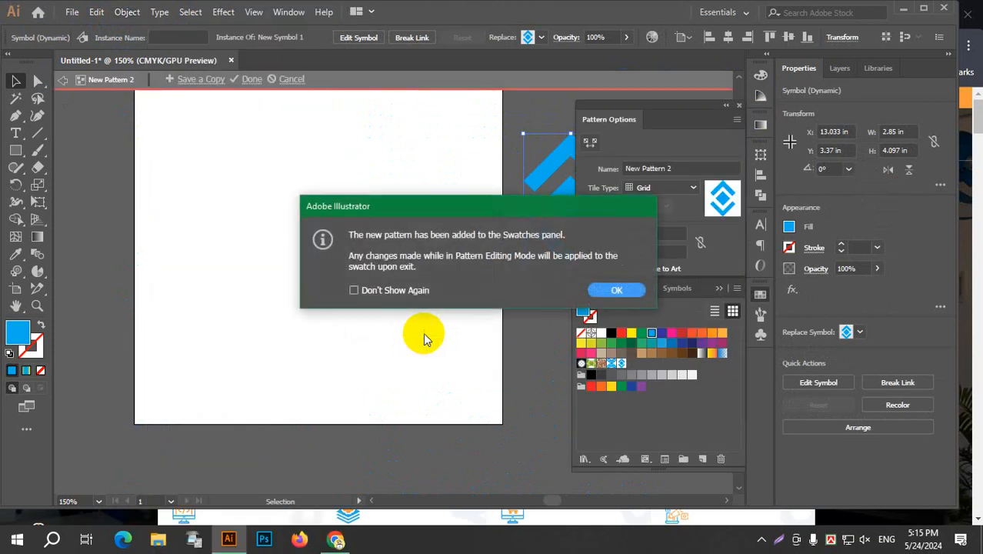
left_click(616, 290)
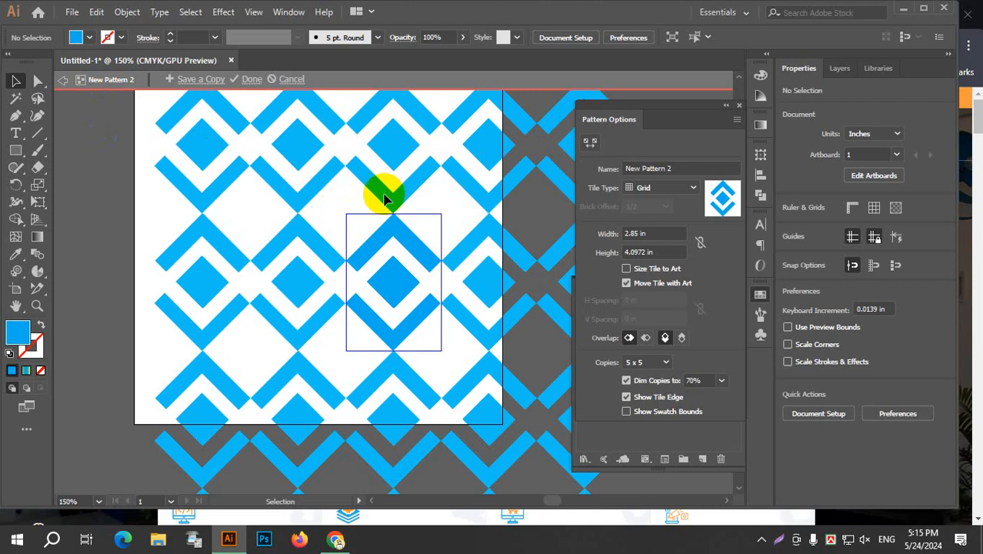
Set the tile type to Brick by Row and try tile widths up to 4.375 in, settling on 3.25 in.
left_click(692, 191)
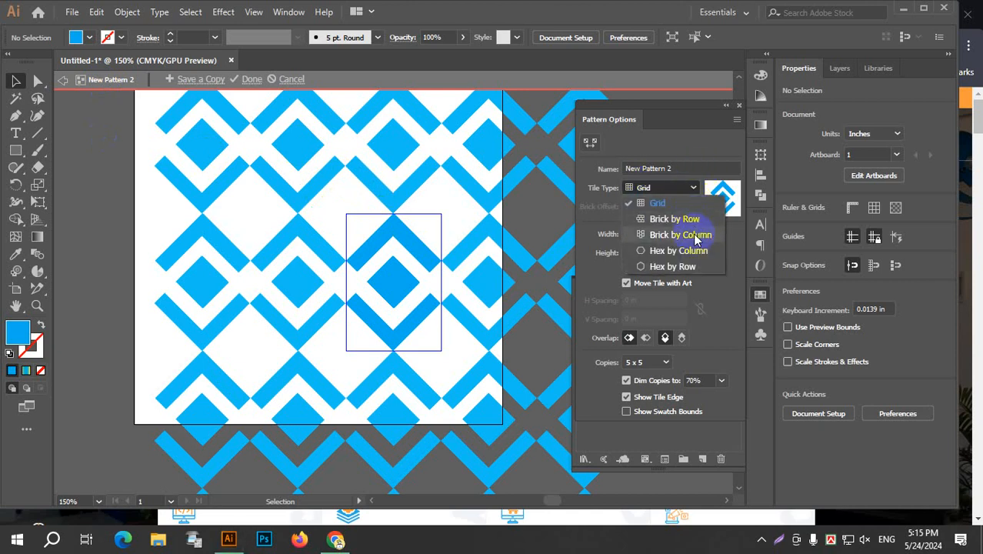
left_click(674, 219)
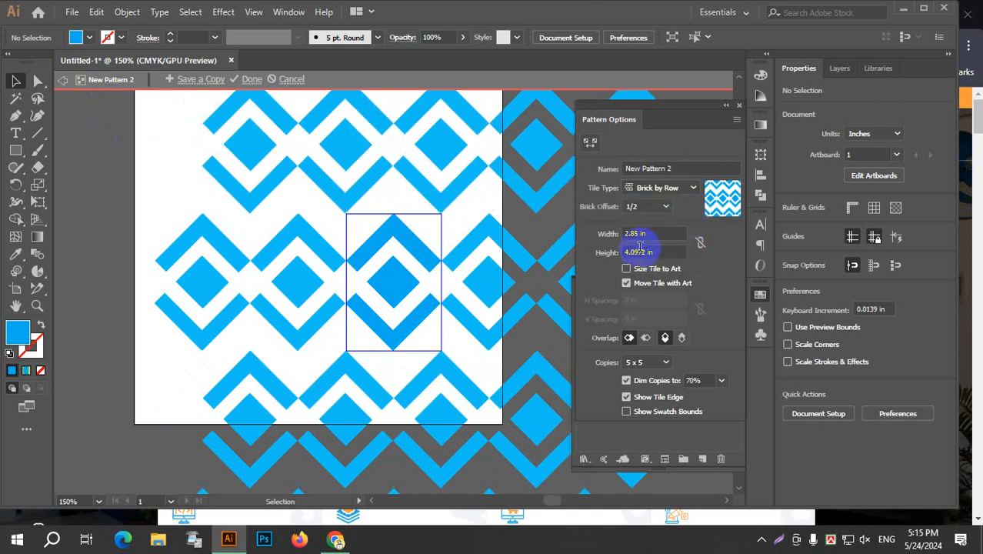
left_click(663, 233)
key("Down")
key("Down")
key("Up")
key("Up")
key("Up")
key("Up")
key("Up")
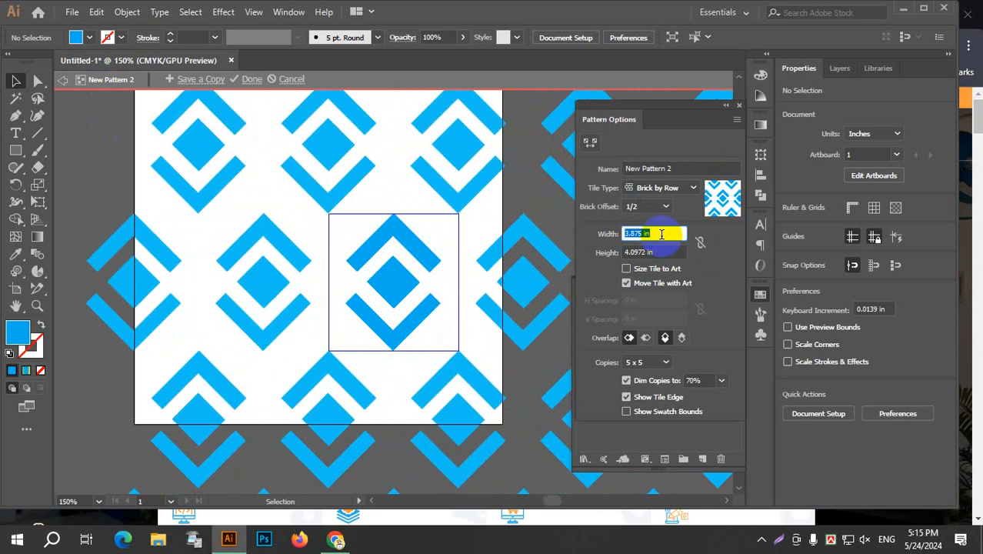
key("Up")
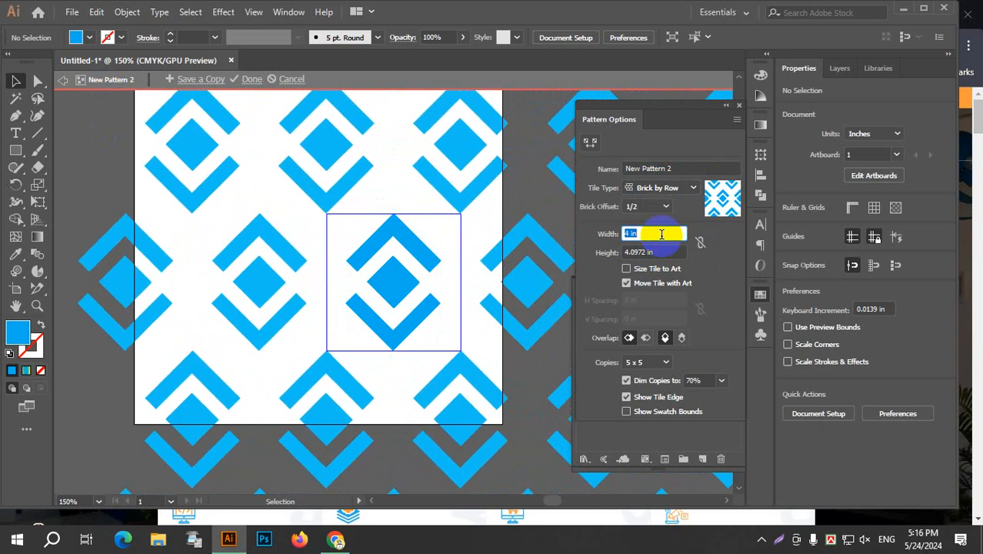
key("Down")
key("Down")
key("Down")
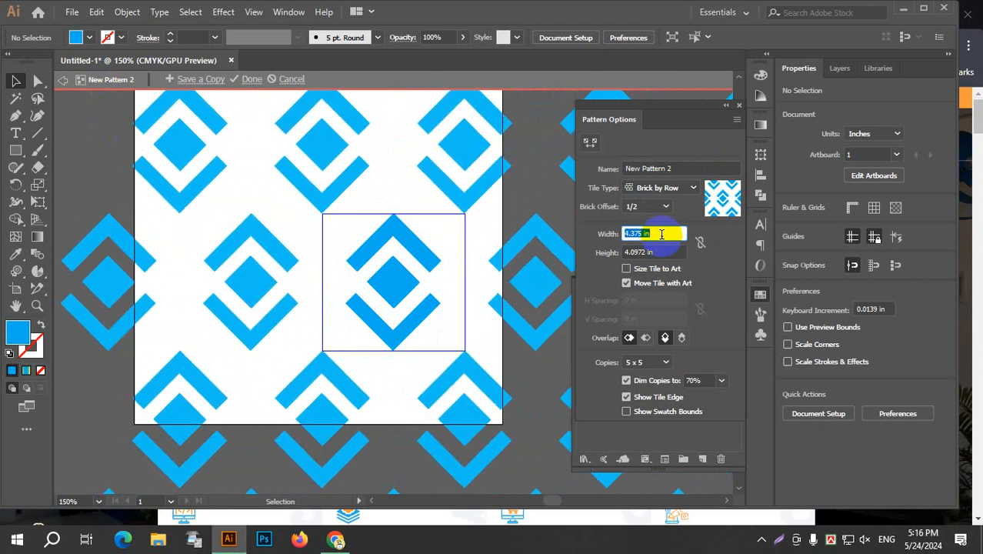
scroll(661, 234, "down", 3)
scroll(662, 234, "up", 5)
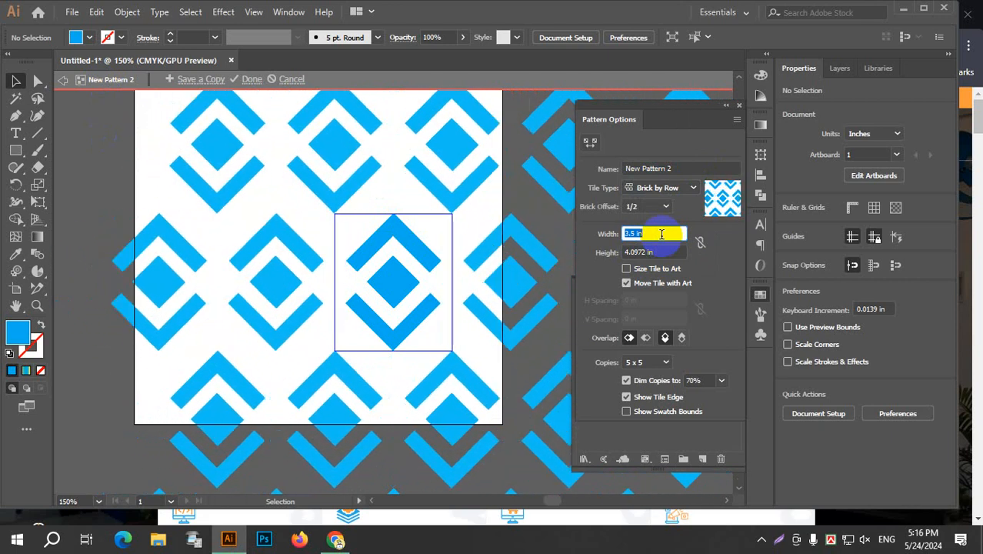
scroll(661, 234, "down", 2)
Reduce the pattern tile's height to 2.75 in.
left_click(658, 252)
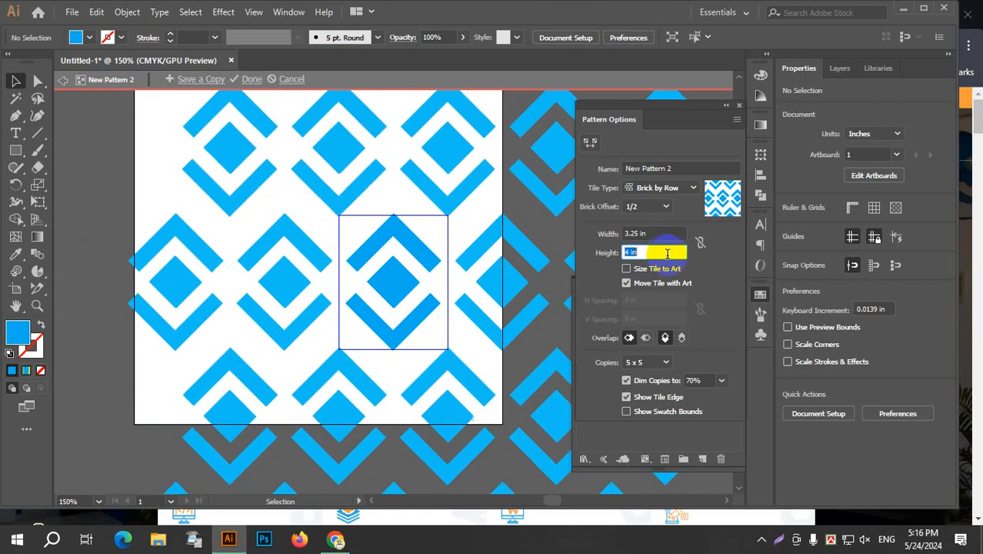
scroll(666, 253, "down", 9)
scroll(667, 253, "down", 1)
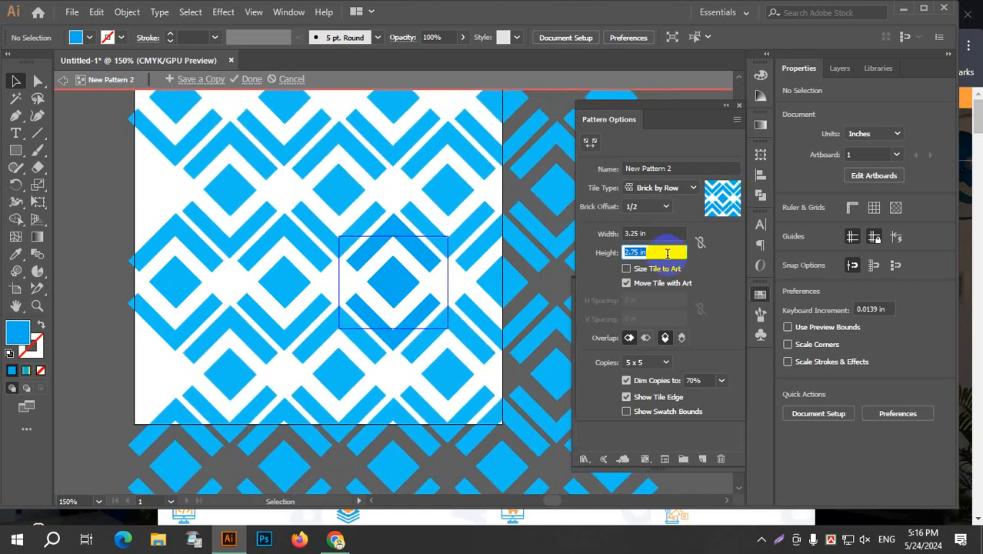
Increase the pattern tile's width to 3.5 in and finish editing the pattern.
left_click(668, 233)
scroll(668, 234, "up", 2)
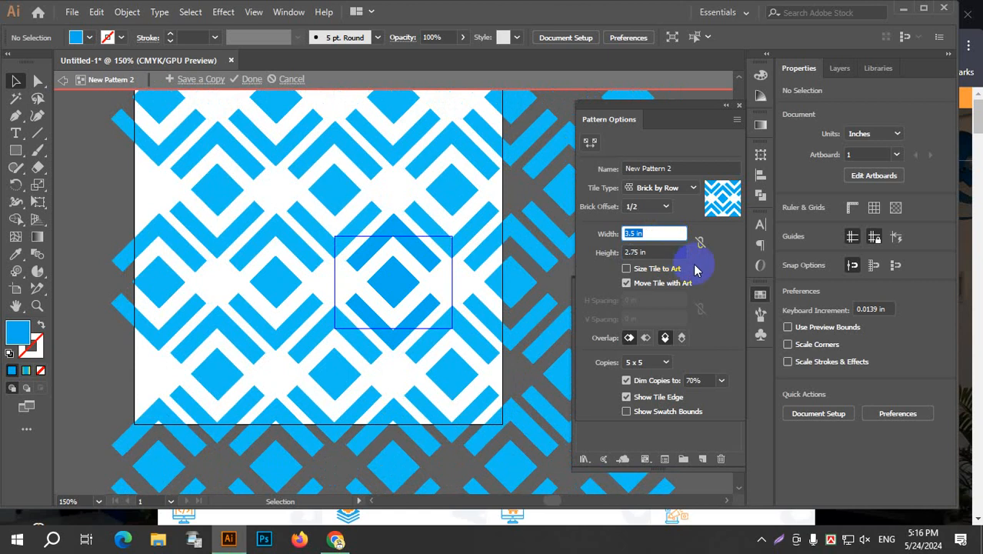
left_click(250, 79)
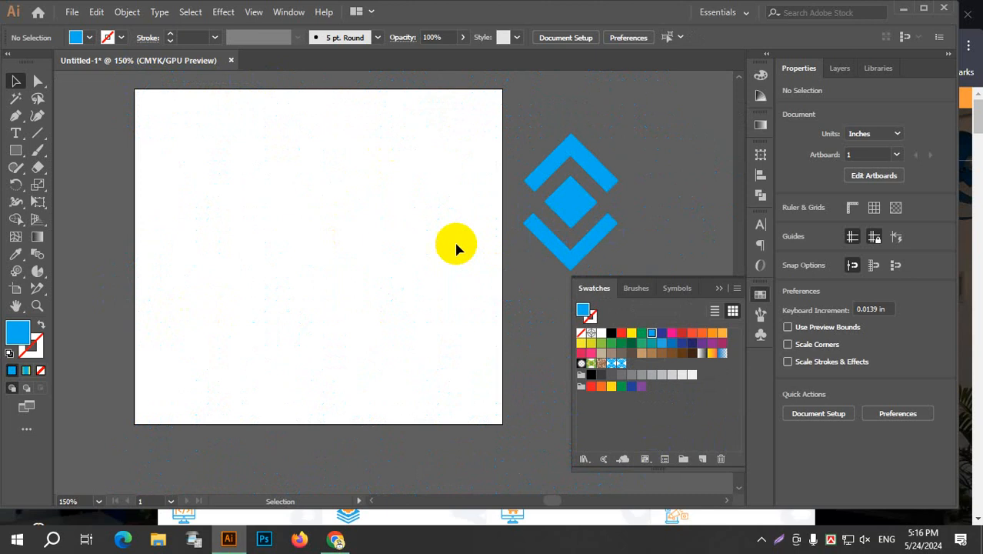
Look over the stored swatches and symbols, and close the collections.
left_click_drag(660, 329, 640, 334)
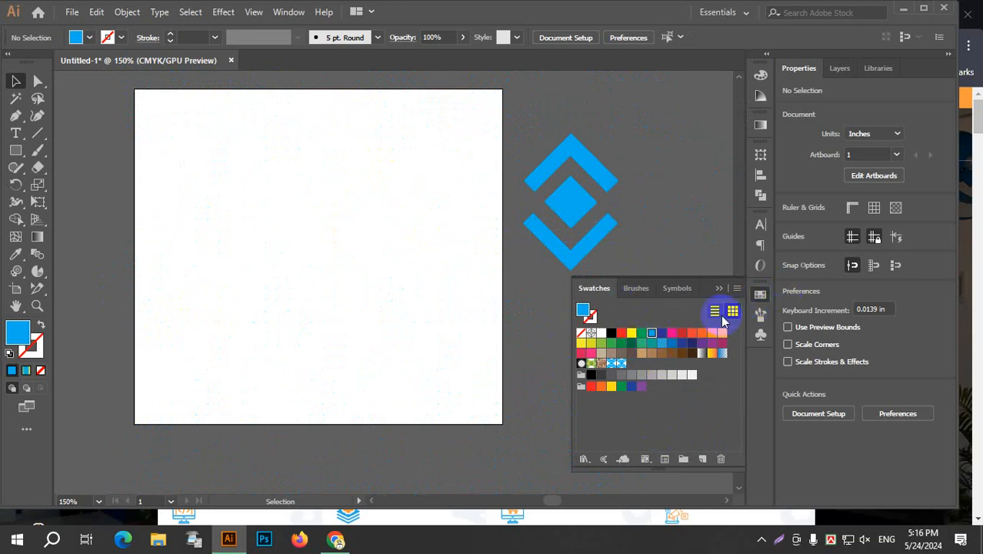
left_click(760, 298)
left_click(758, 335)
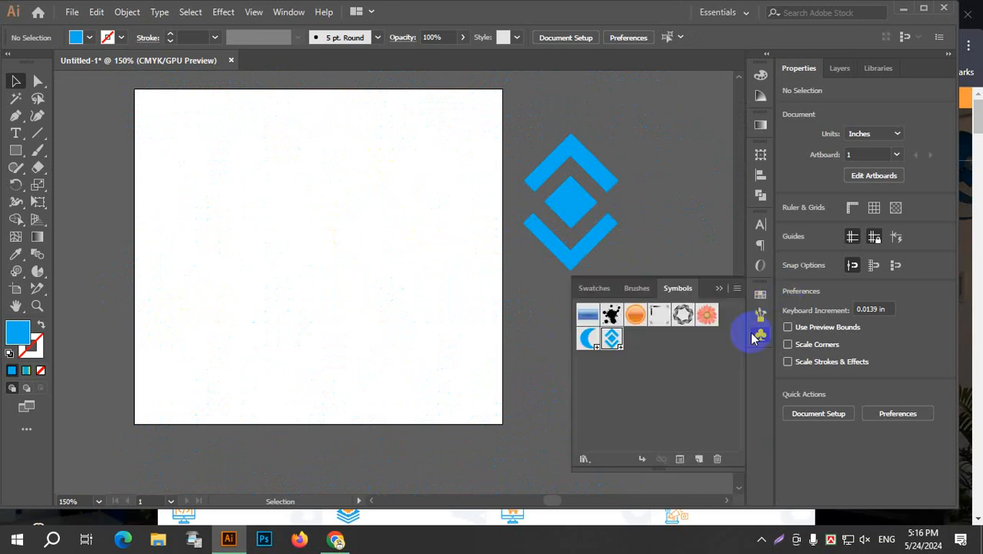
left_click(758, 337)
Make a third pattern from the diamond symbol beside the artboard.
left_click(555, 154)
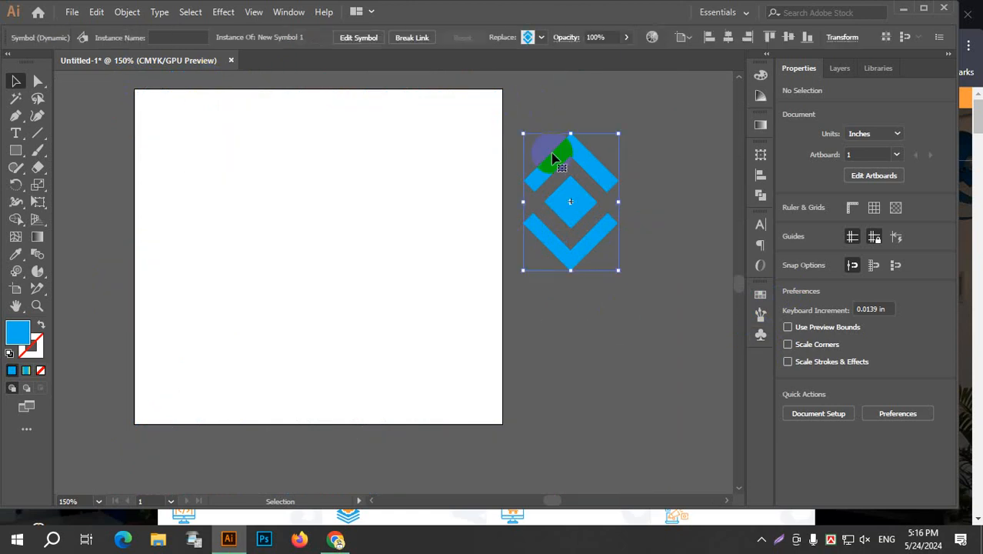
left_click(127, 12)
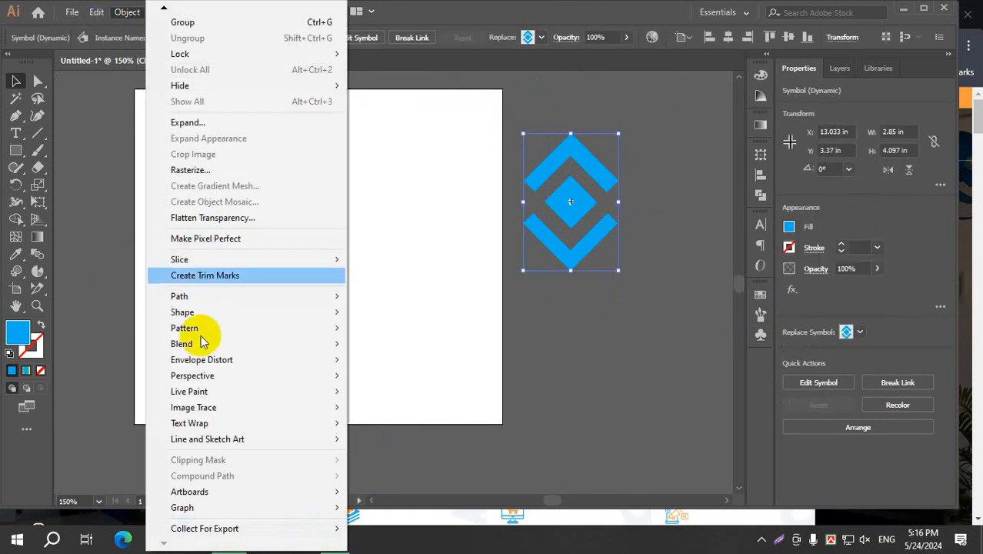
mouse_move(219, 328)
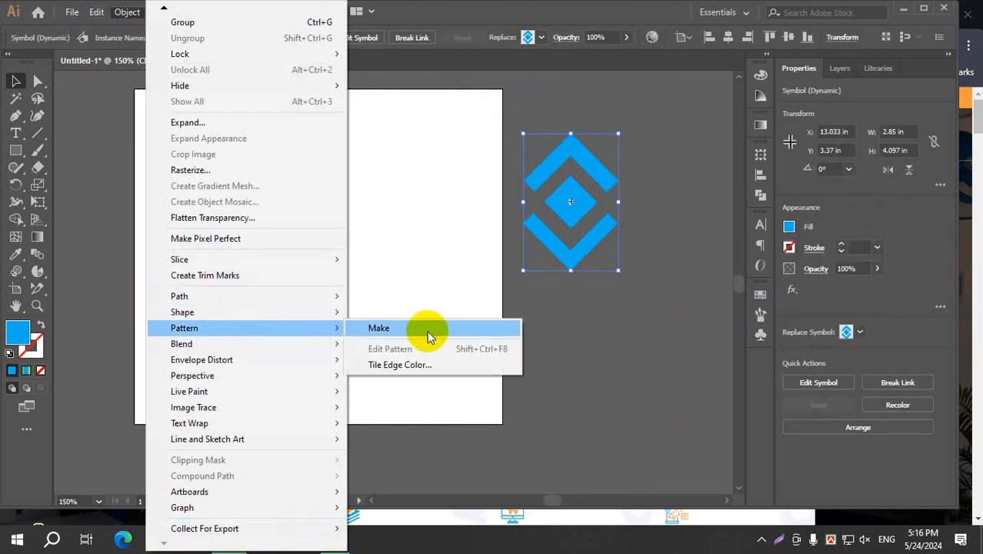
left_click(430, 336)
left_click(620, 289)
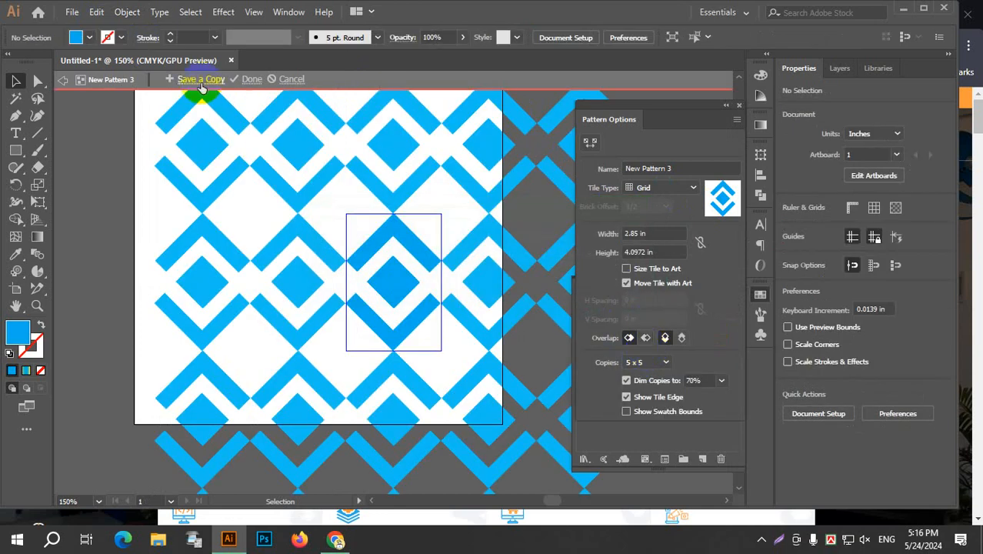
Set the third pattern's tile type to Brick by Row and its tile height to 3 in.
left_click(680, 194)
left_click(661, 220)
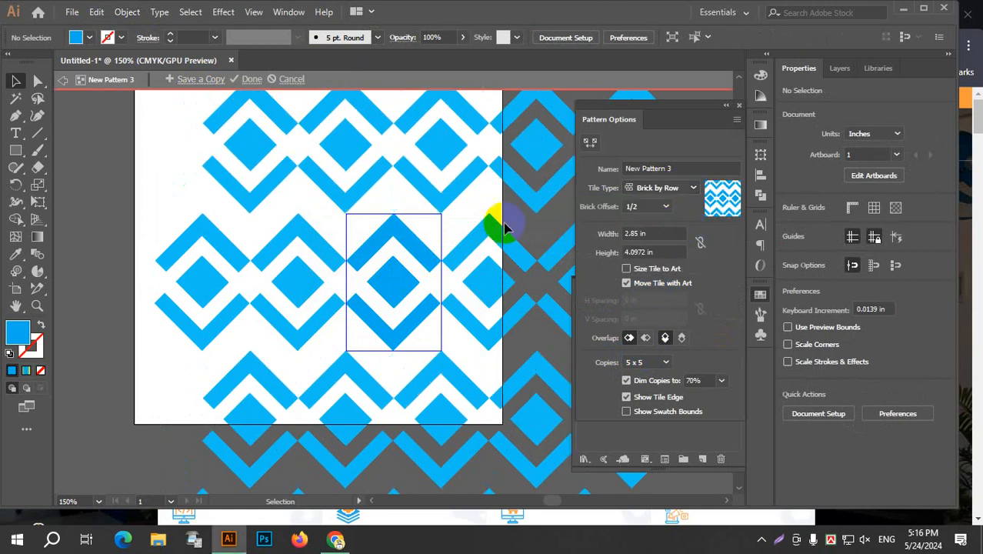
left_click(662, 251)
type("3")
key("Return")
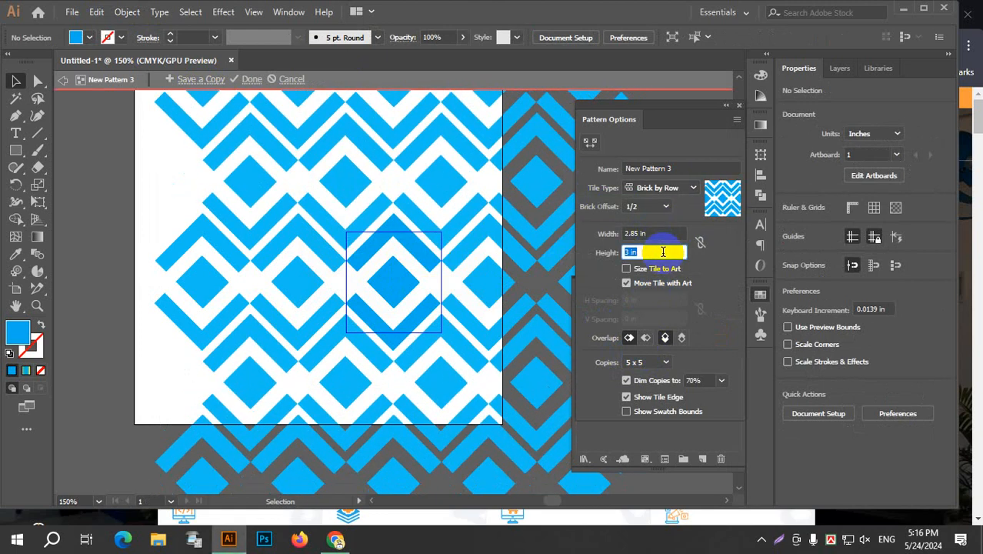
Set the third pattern's tile width to 3.125 in.
left_click(671, 234)
type("3.125")
key("Return")
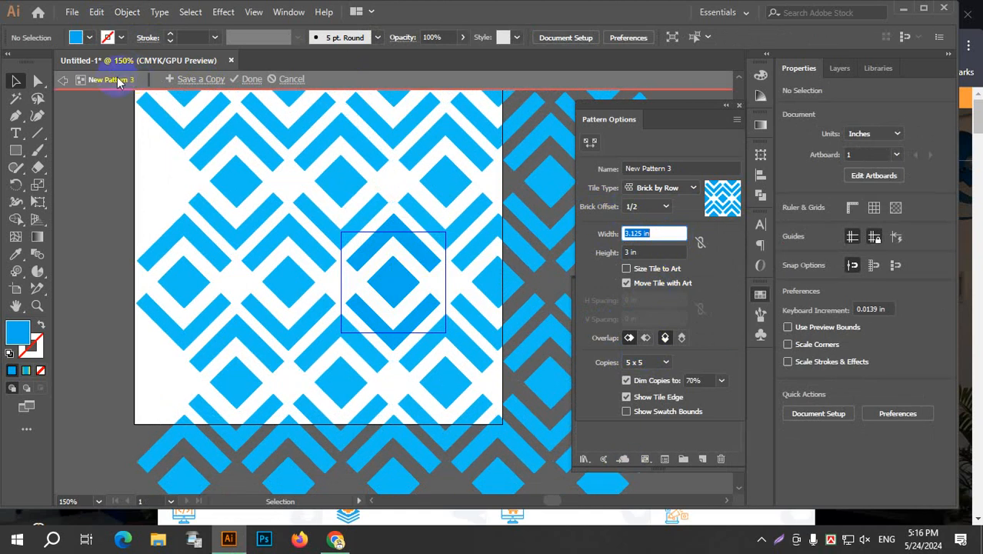
Save a copy of the edited pattern as New Pattern 4.
left_click(202, 79)
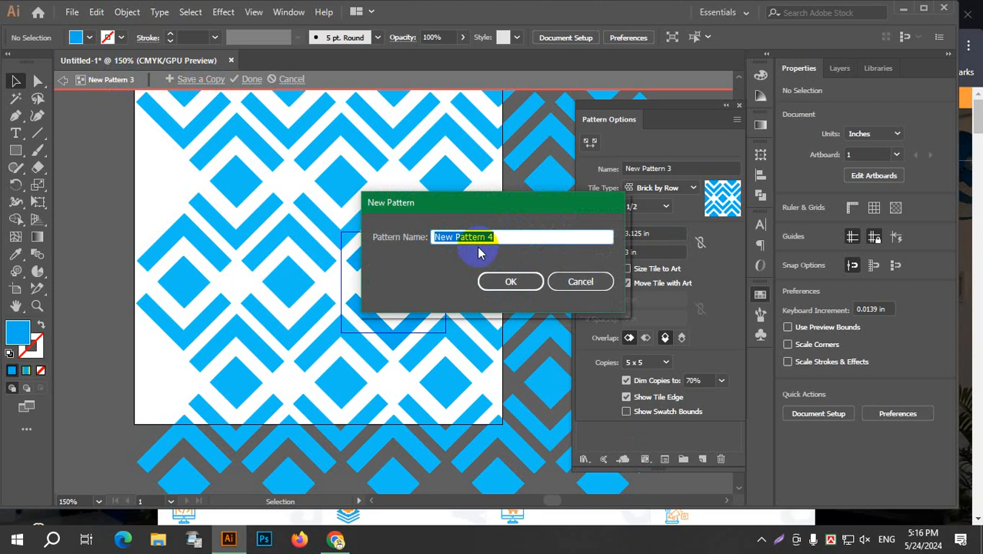
left_click(500, 283)
left_click(615, 286)
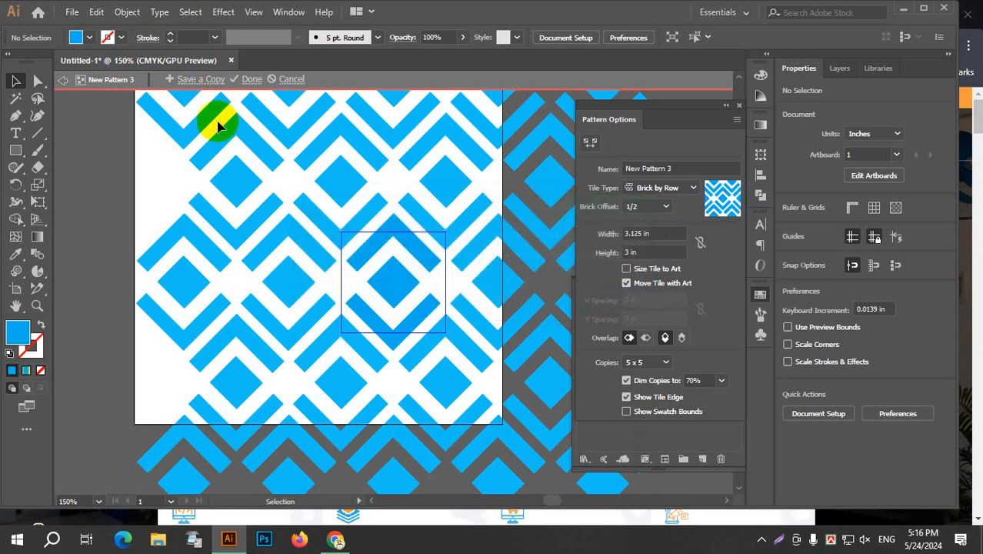
Review the whole tiled pattern and finish editing it, returning to the artwork.
scroll(432, 252, "down", 4)
scroll(442, 253, "up", 2)
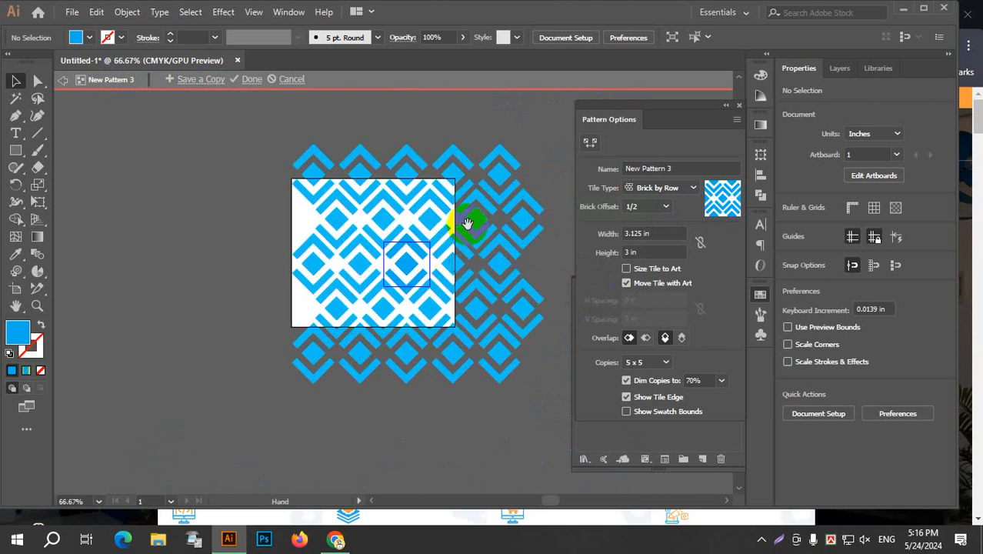
left_click_drag(469, 222, 407, 235)
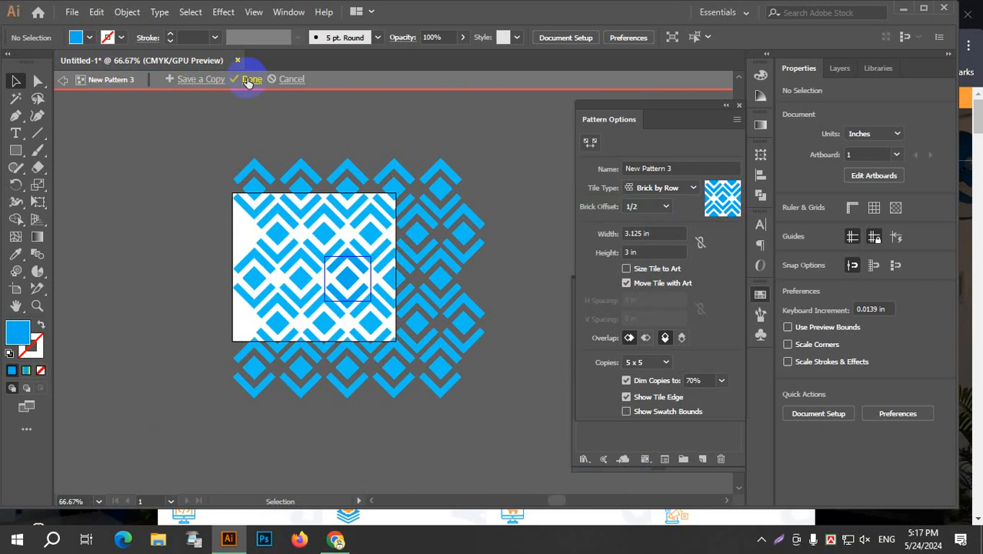
left_click(250, 80)
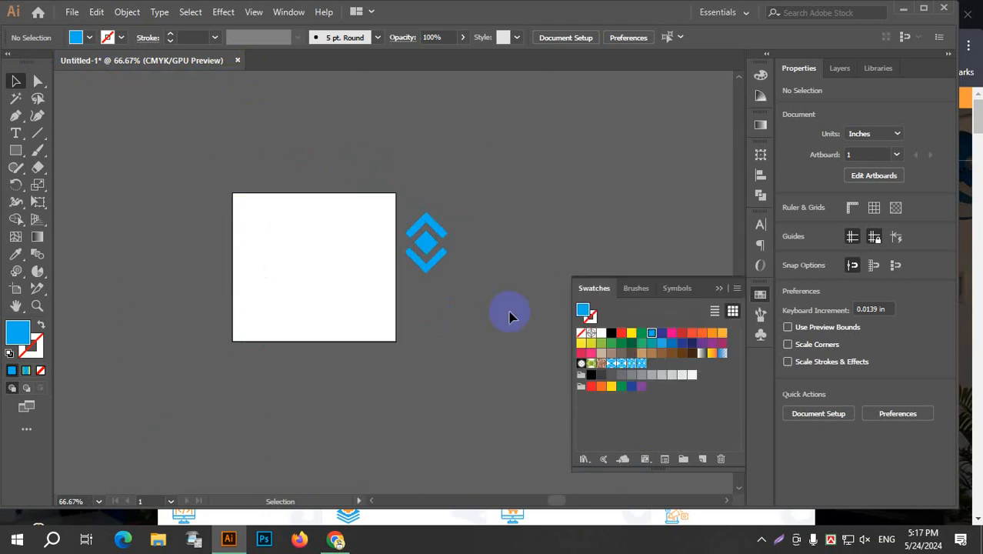
Draw a rectangle about 11.3 by 9.9 in over the artboard and fill it with New Pattern 2.
left_click(16, 154)
left_click_drag(236, 196, 398, 340)
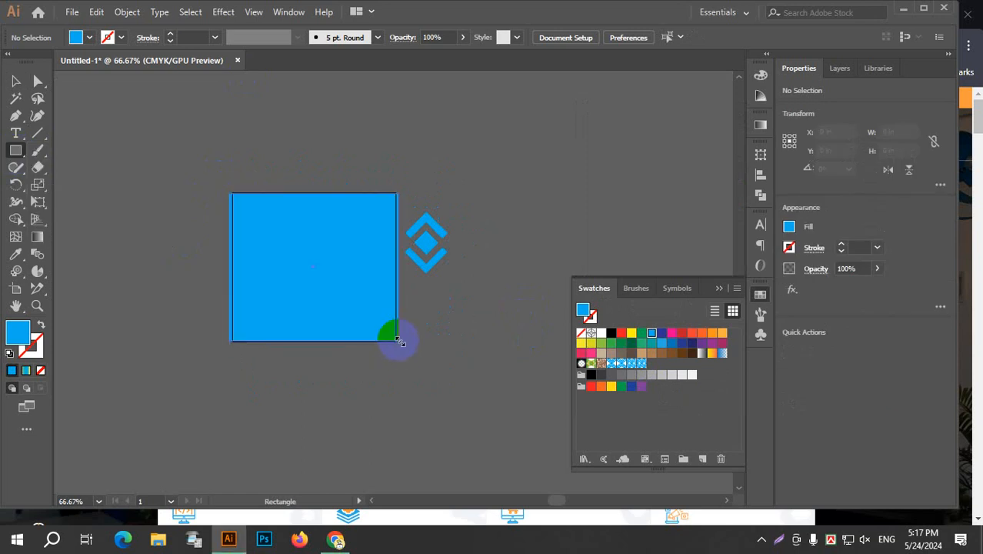
left_click(621, 363)
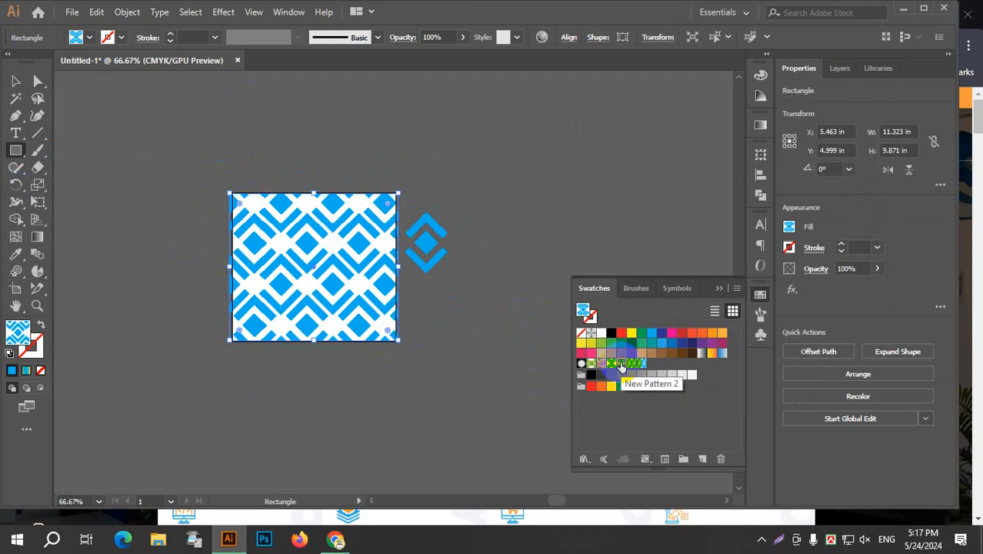
Try the saved diamond pattern swatches in turn as the rectangle's fill to compare them.
left_click(640, 363)
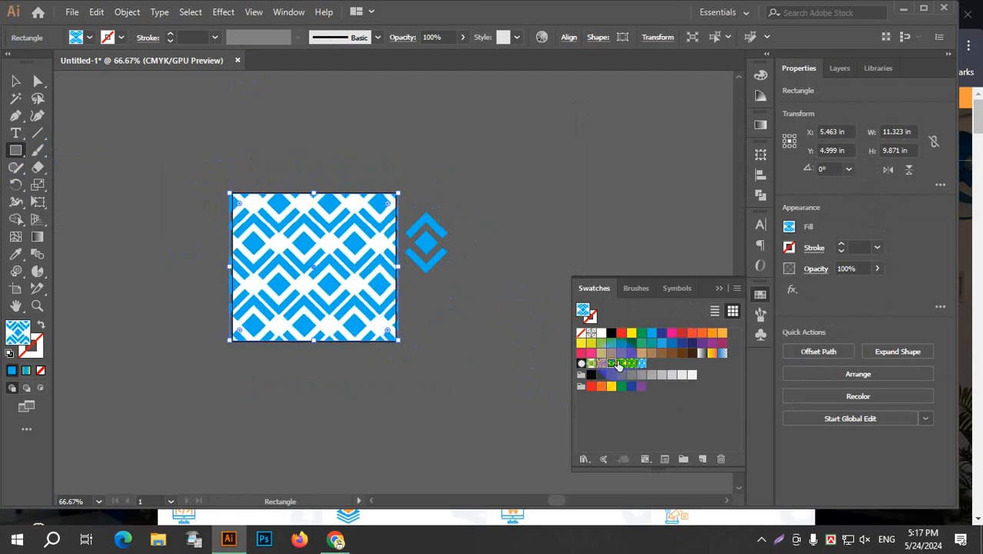
left_click(622, 363)
left_click(640, 363)
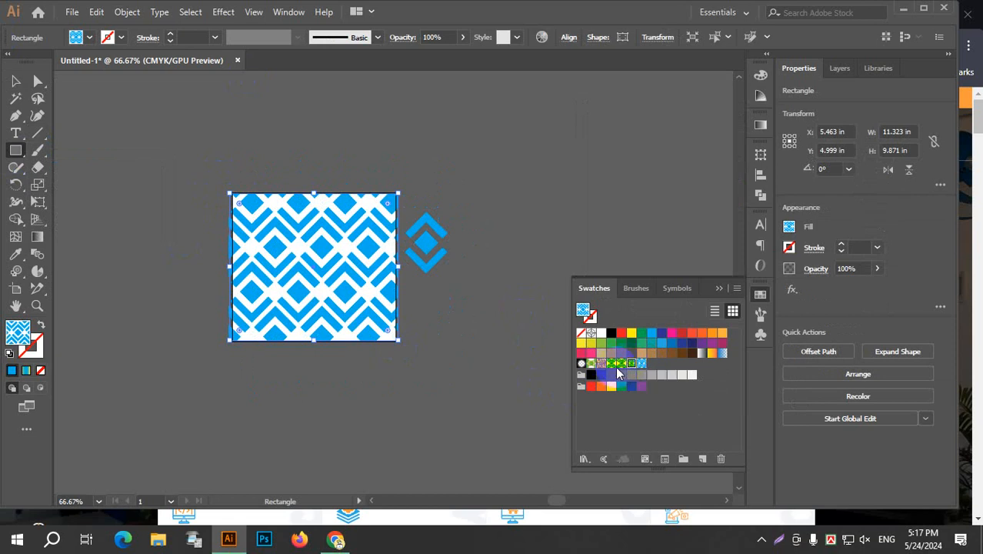
left_click(611, 367)
left_click(630, 365)
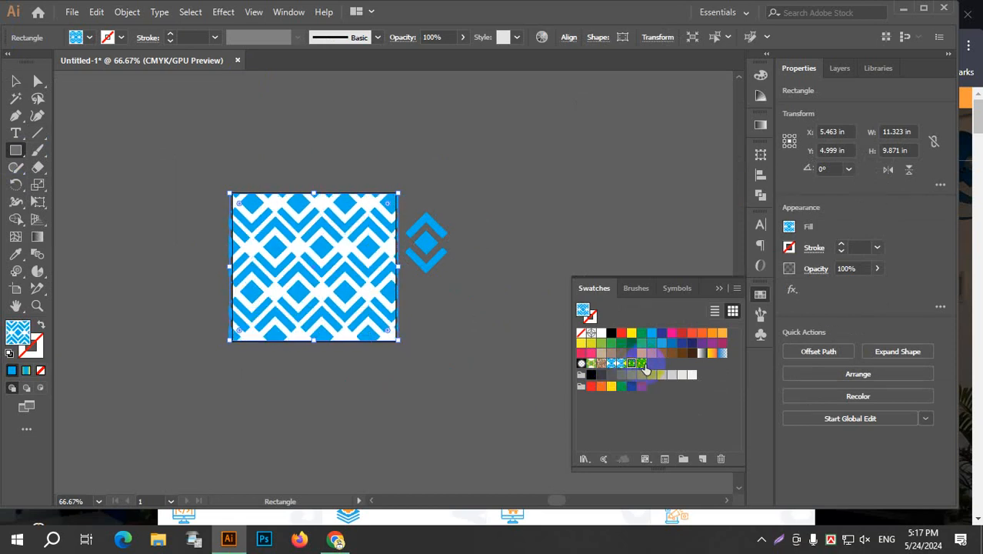
left_click(614, 365)
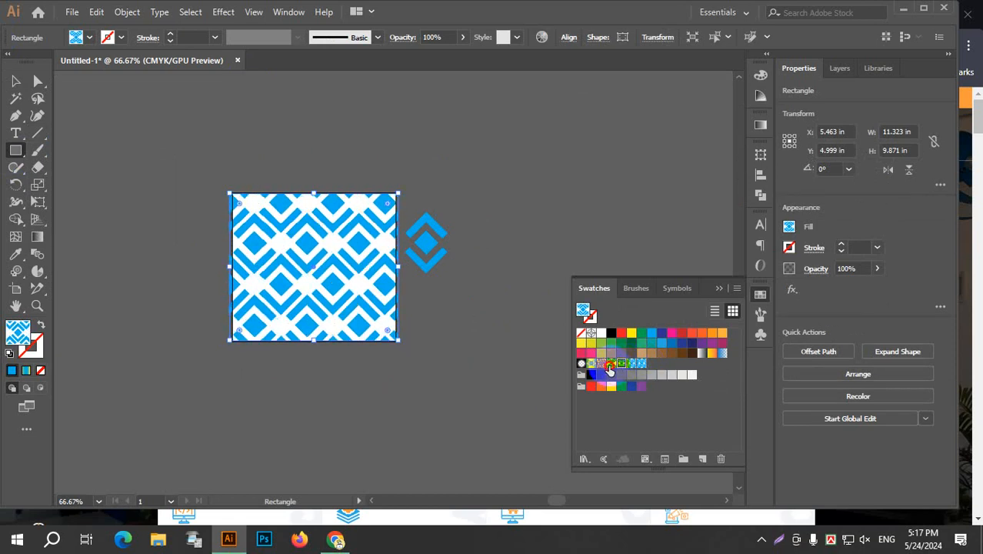
Fill the rectangle over the artboard with the New Pattern 4 swatch and deselect it.
left_click(640, 364)
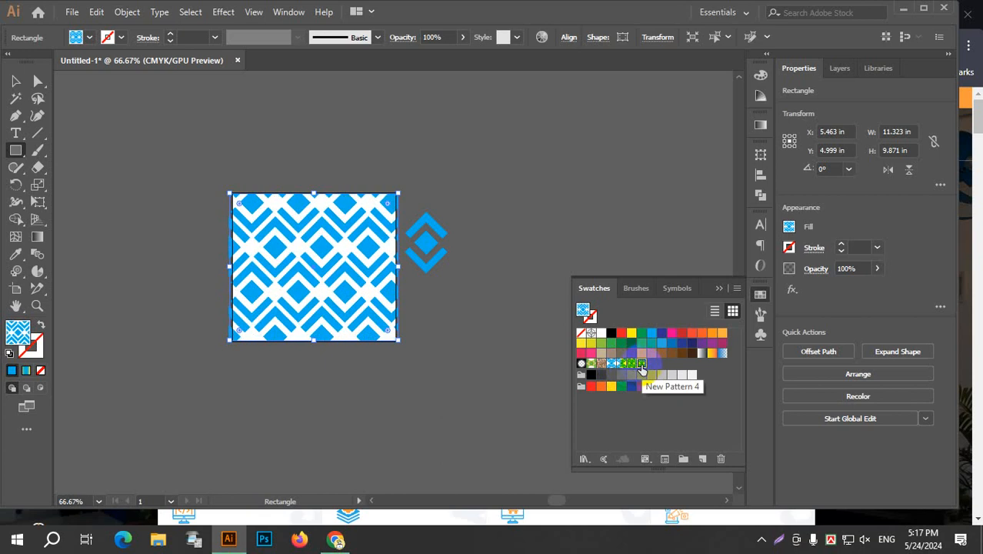
left_click(15, 81)
left_click(177, 104)
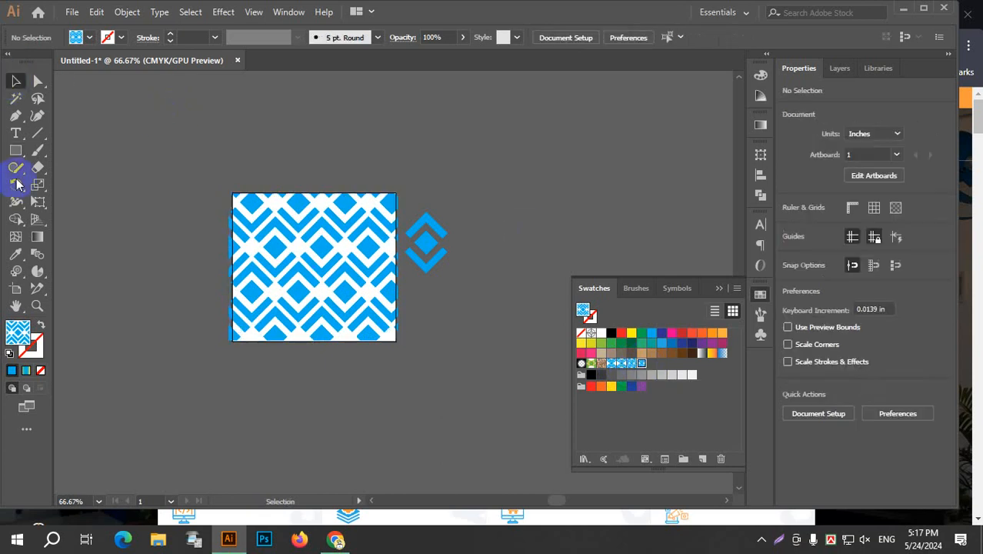
Delete the pattern-filled rectangle together with the diamond logo beside the artboard.
left_click_drag(264, 158, 500, 361)
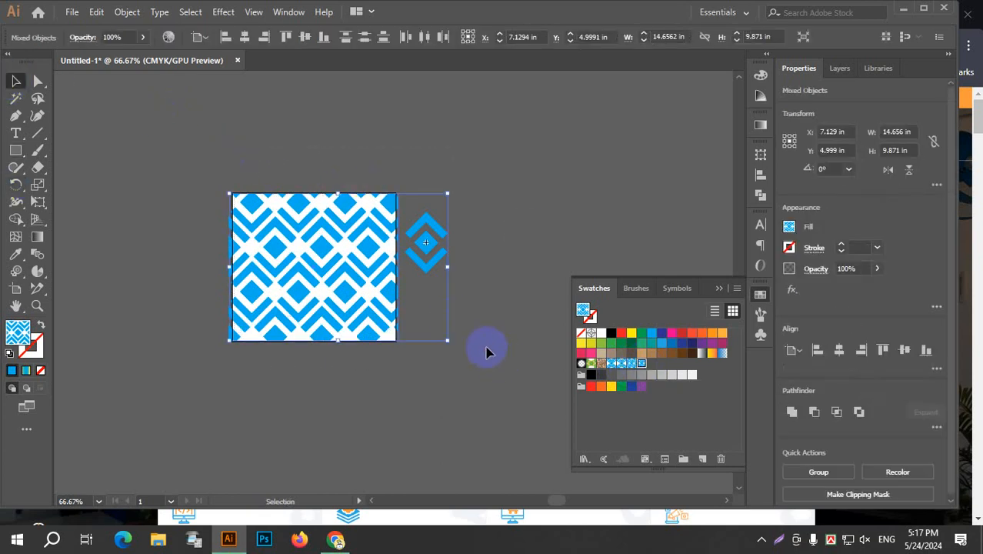
key("Delete")
Draw a circle about 7.16 in across with the Ellipse tool, filled with the current diamond pattern.
left_click(16, 150)
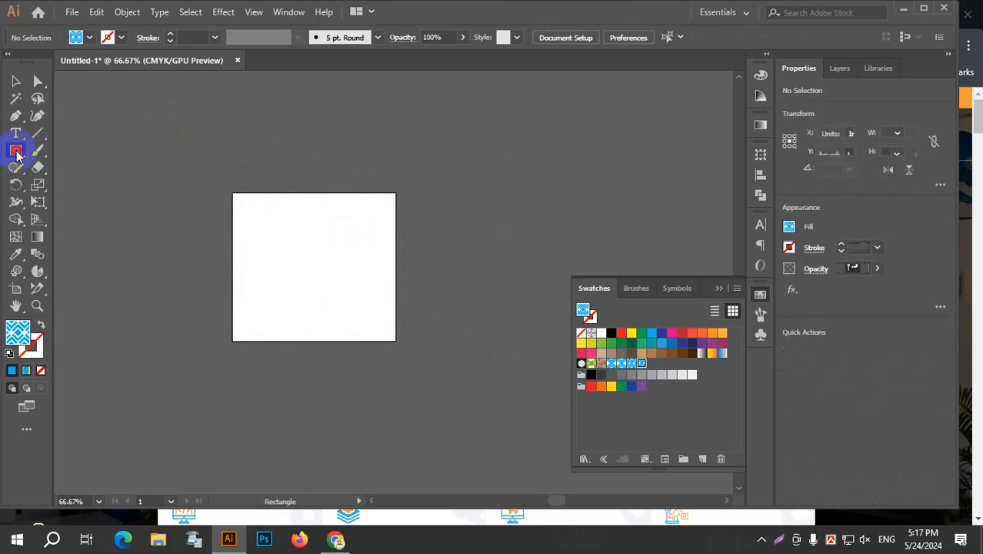
mouse_move(51, 177)
left_mouse_down()
mouse_move(77, 223)
mouse_move(60, 186)
mouse_move(69, 185)
left_mouse_up()
left_click_drag(287, 225, 325, 277)
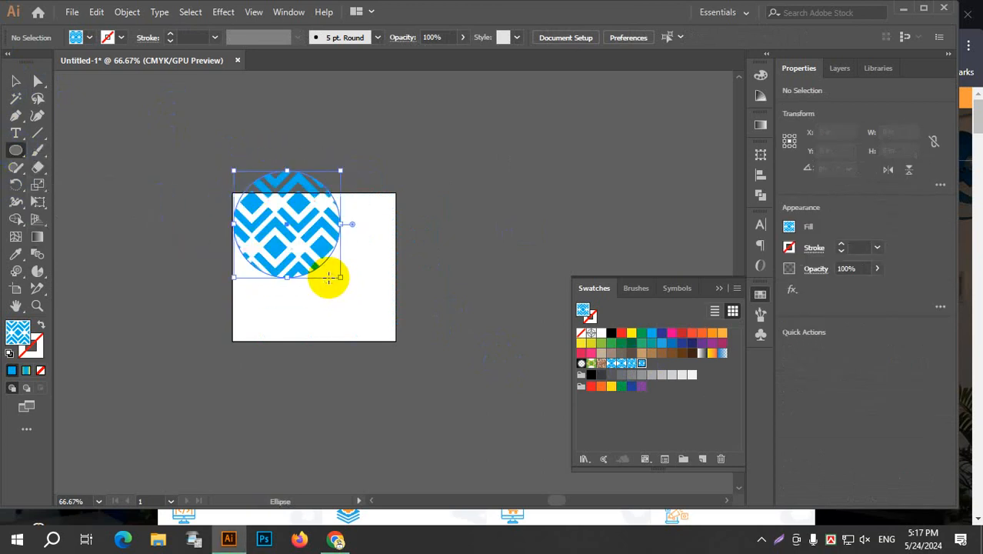
Move the patterned circle fully onto the artboard, placing its center at about X 4.66 in, Y 4.47 in.
scroll(370, 243, "up", 1)
scroll(370, 243, "up", 1)
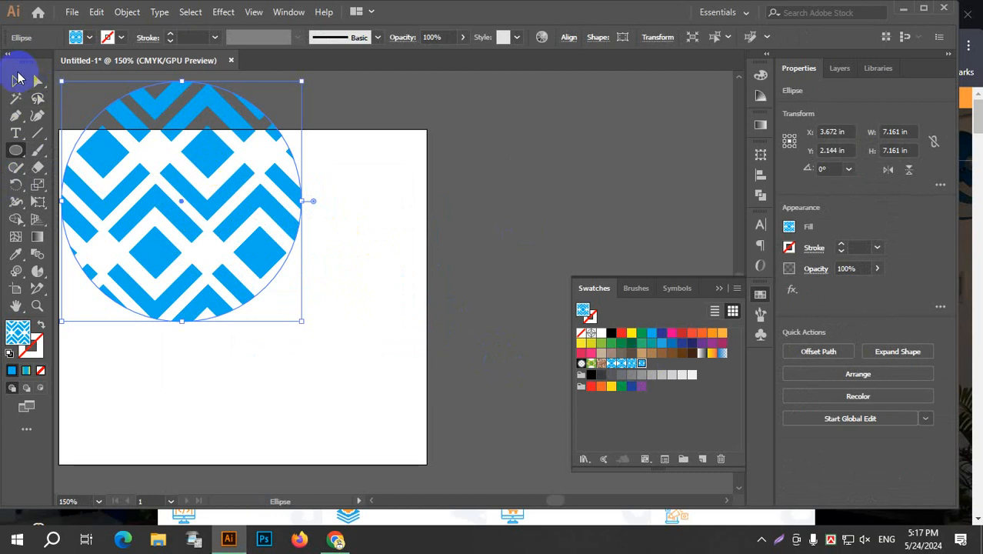
left_click(15, 81)
left_click_drag(148, 156, 214, 230)
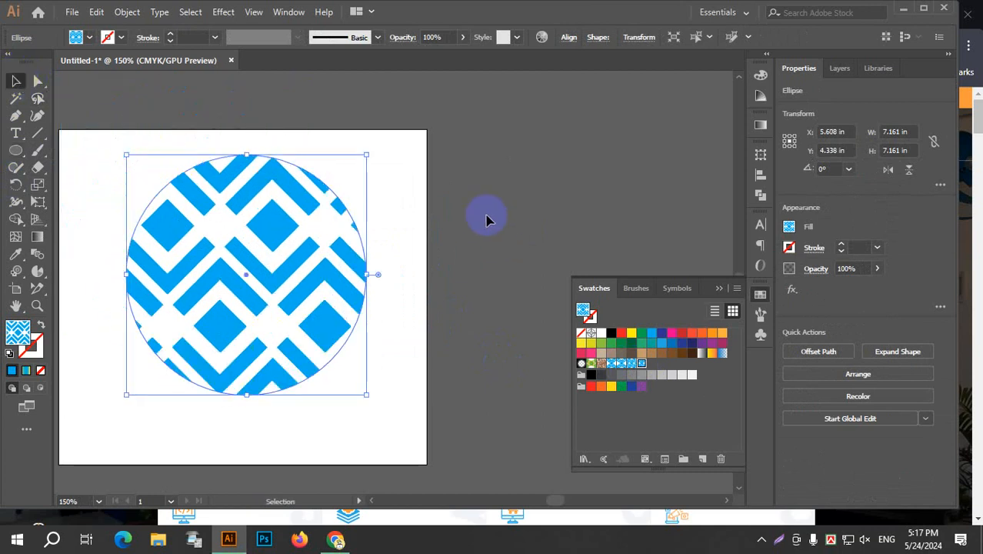
left_click(475, 215)
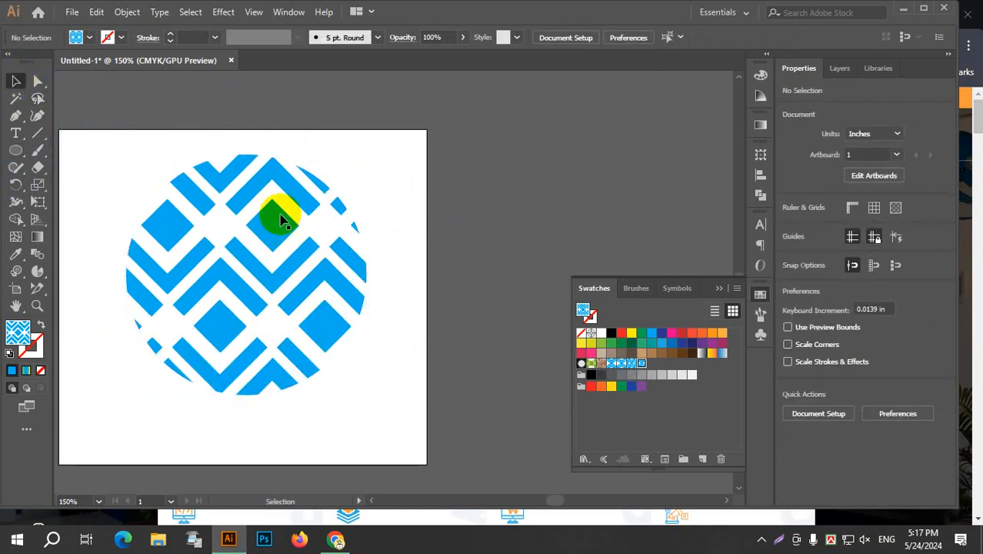
left_click_drag(280, 214, 310, 197)
key("space")
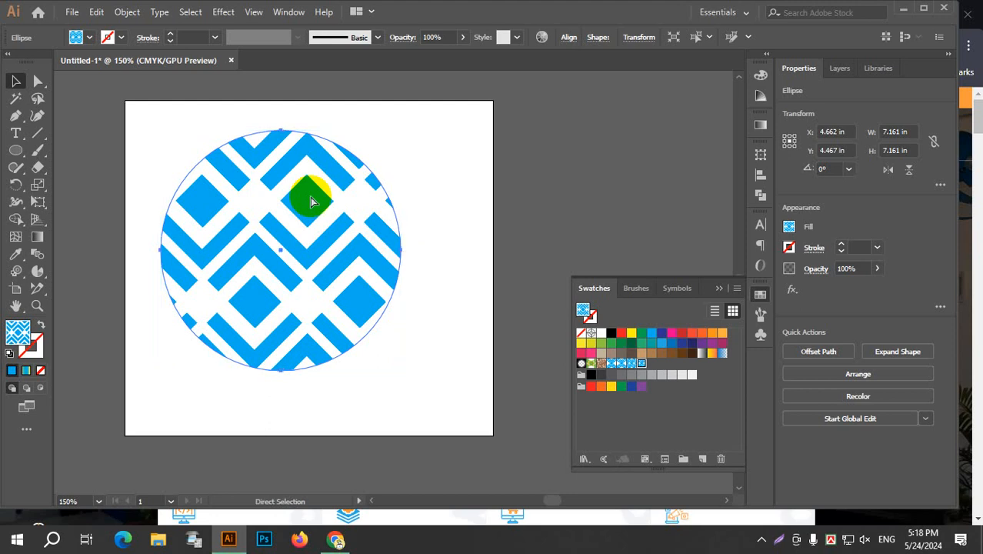
Start a 3D Extrude & Bevel effect on the patterned circle with the preview turned on.
left_click(223, 13)
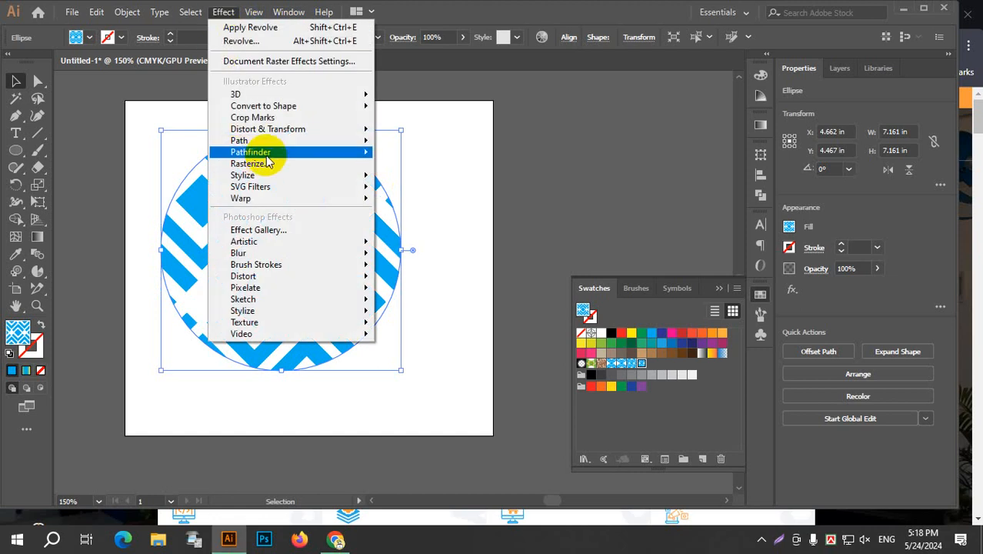
mouse_move(281, 94)
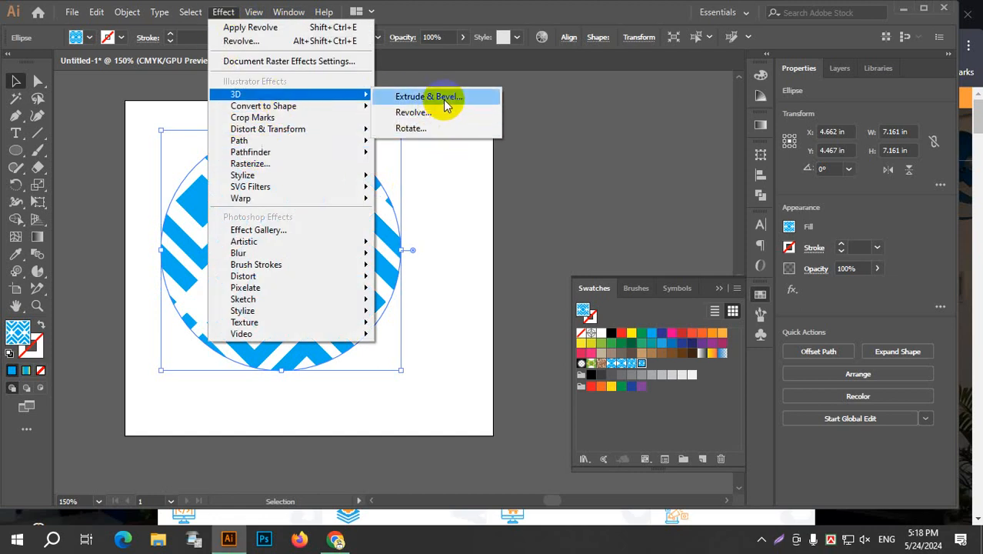
left_click(444, 96)
left_click(579, 344)
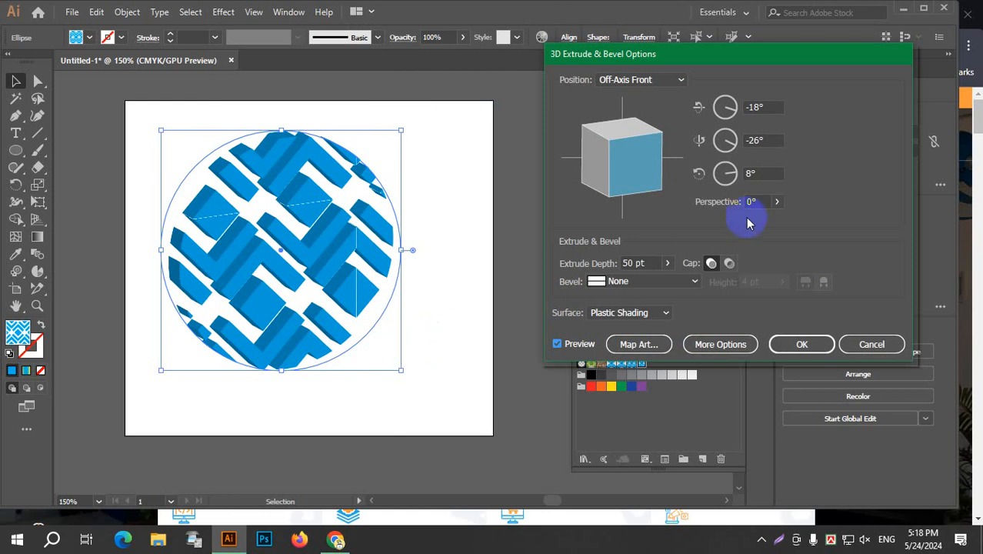
Try several extrusion depths for the circle, set the depth to 39 pt, and apply the effect.
left_click(654, 263)
scroll(654, 263, "up", 5)
scroll(654, 263, "down", 19)
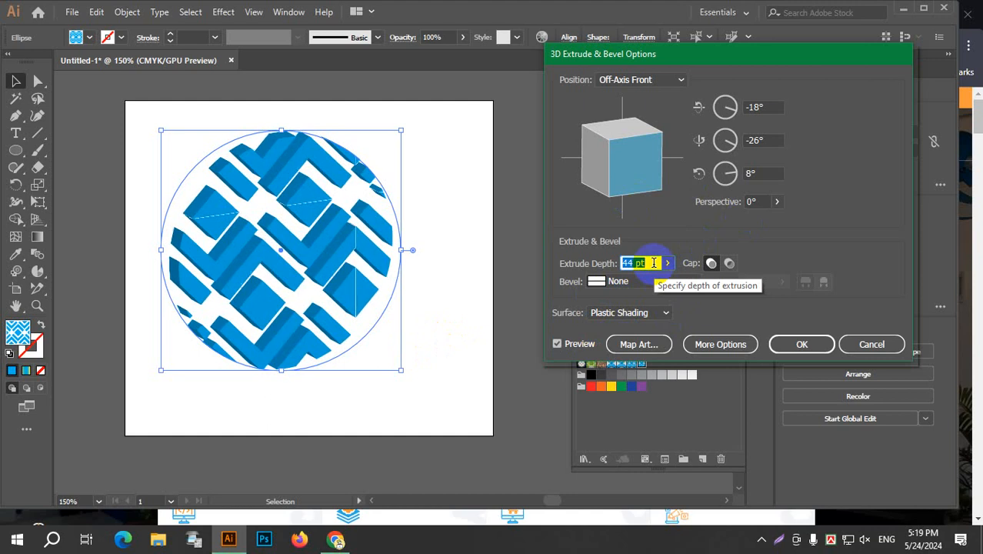
scroll(654, 263, "up", 2)
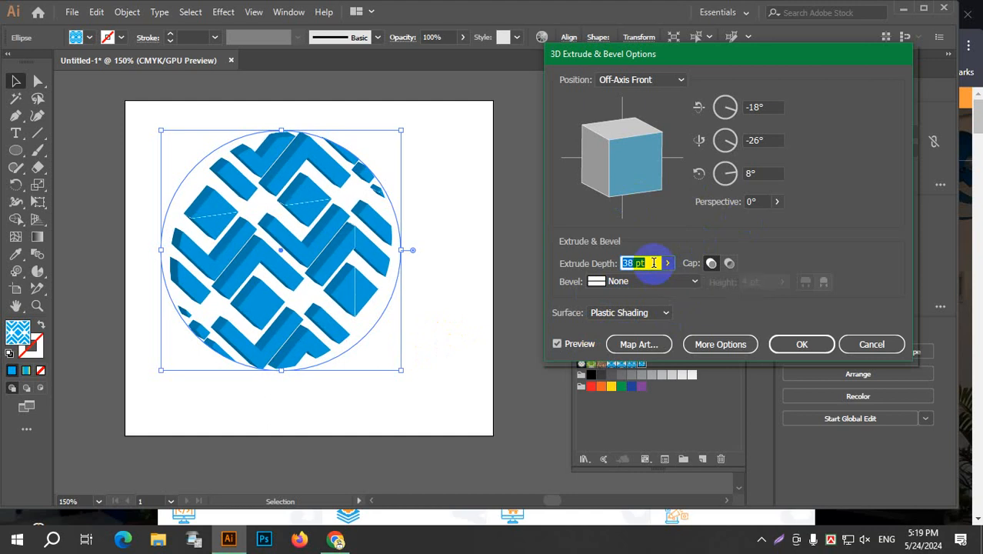
scroll(654, 263, "down", 6)
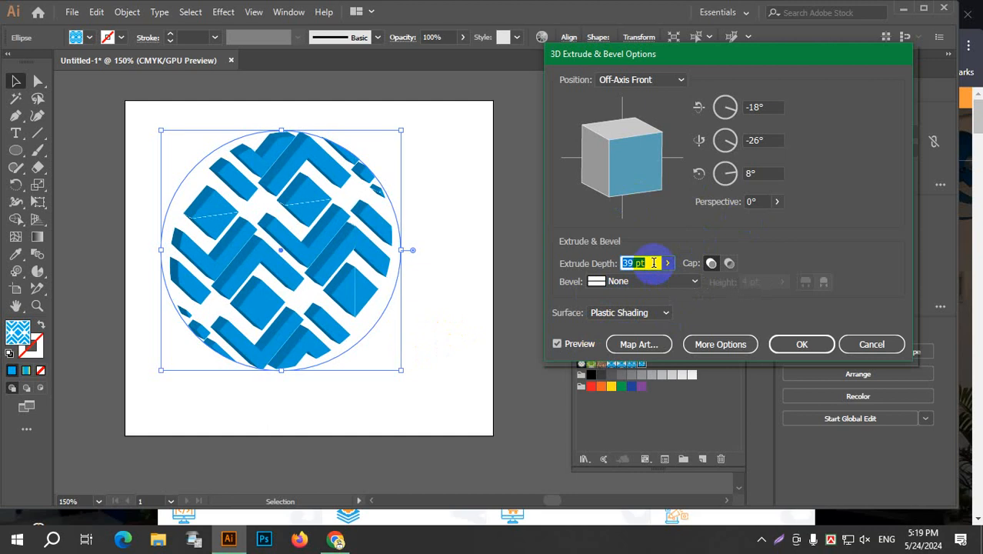
left_click(802, 344)
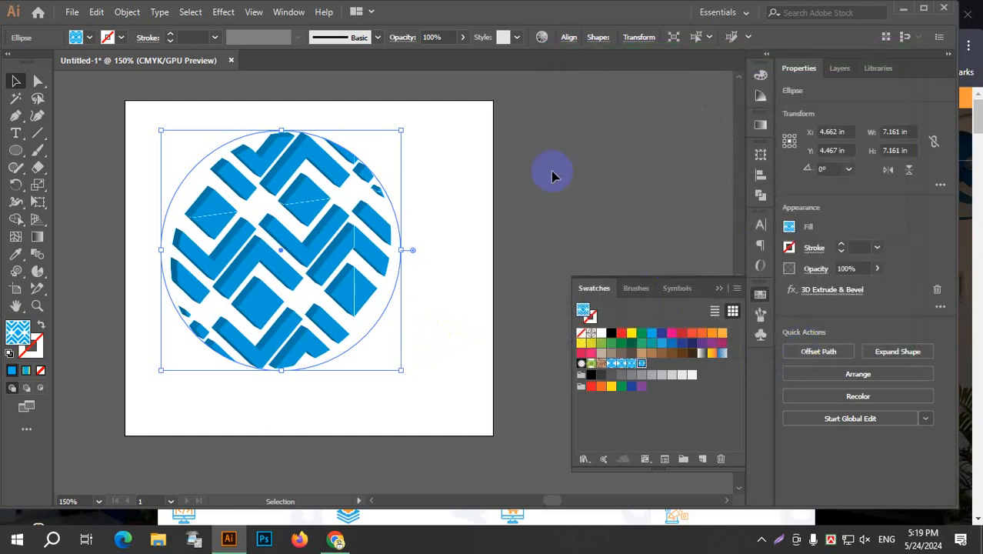
Reposition the extruded circle on the artboard at about X 4.86 in, Y 4.55 in, and deselect it.
left_click(455, 199)
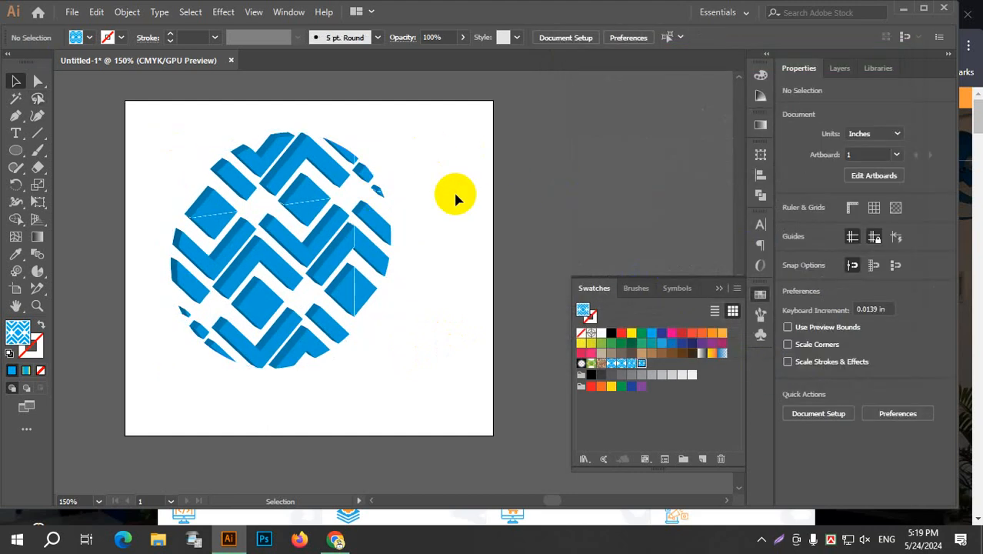
mouse_move(283, 165)
left_mouse_down()
mouse_move(388, 205)
mouse_move(297, 177)
left_mouse_up()
left_click_drag(352, 258, 300, 216)
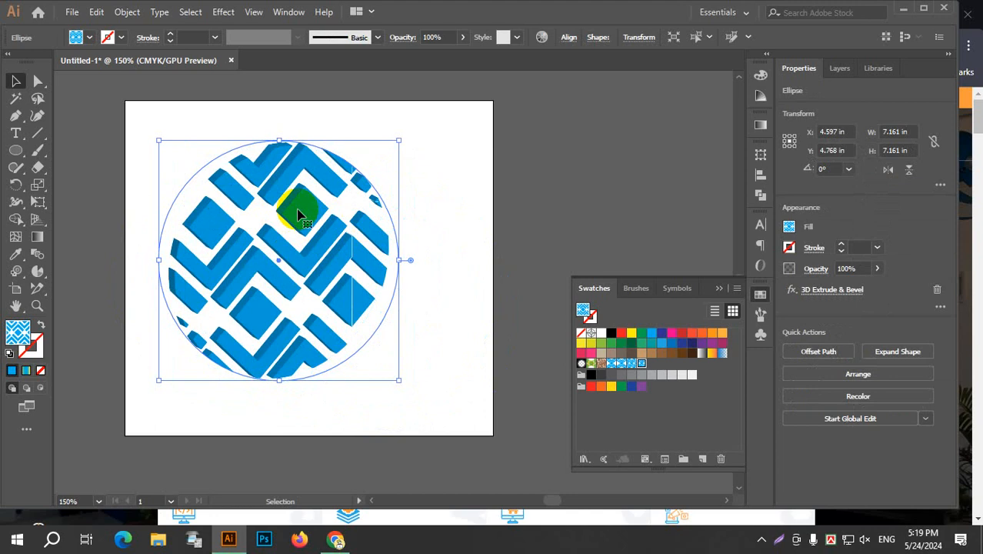
mouse_move(300, 215)
left_mouse_down()
mouse_move(345, 214)
mouse_move(308, 208)
left_mouse_up()
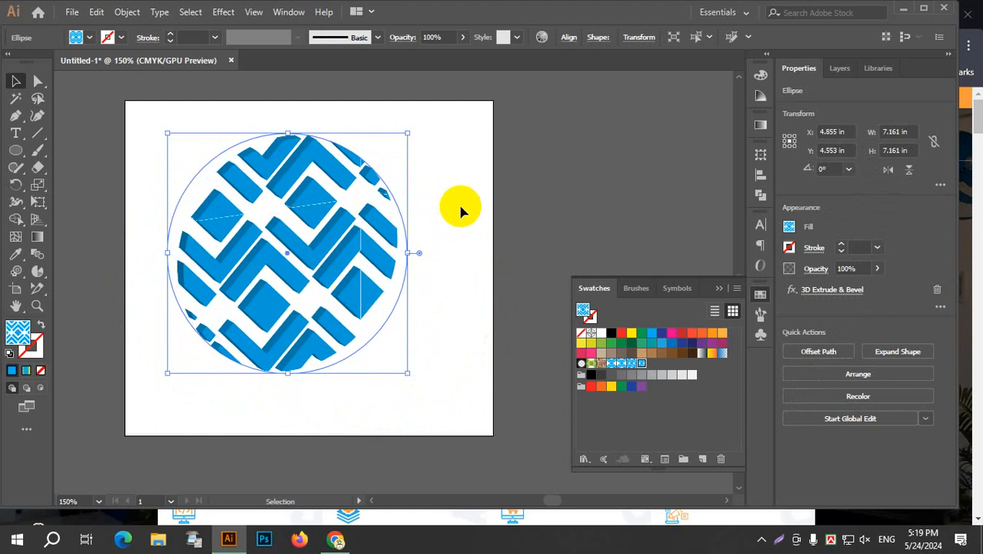
left_click(460, 211)
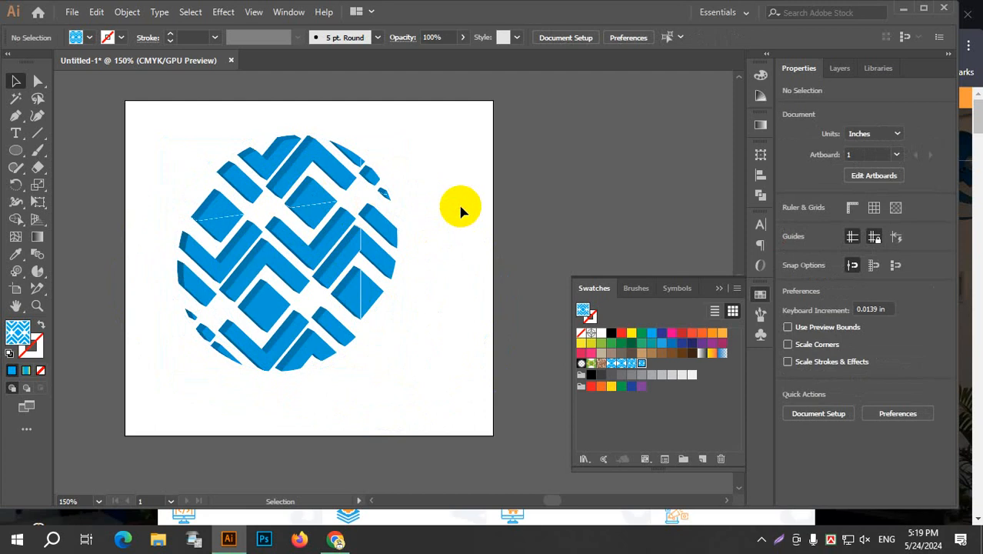
right_click(278, 183)
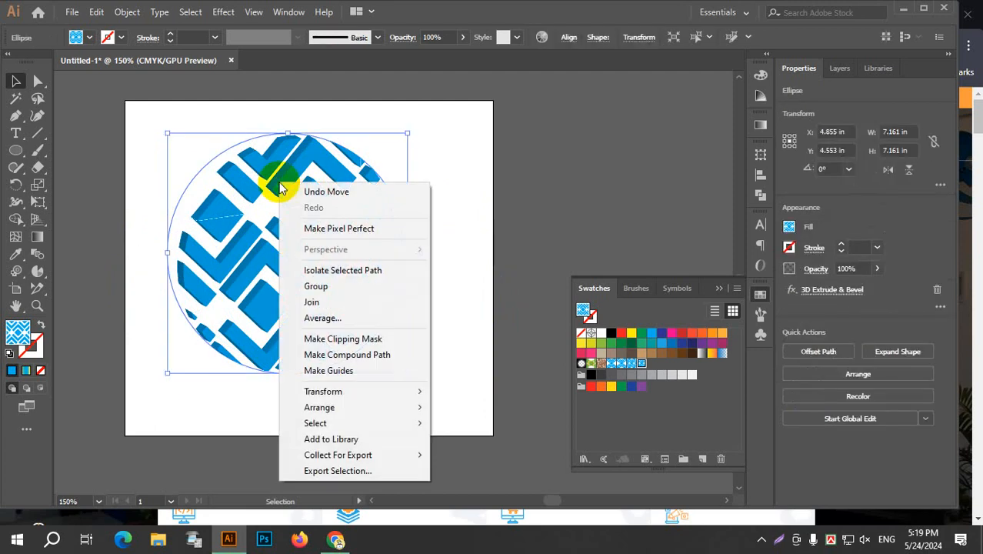
left_click(465, 177)
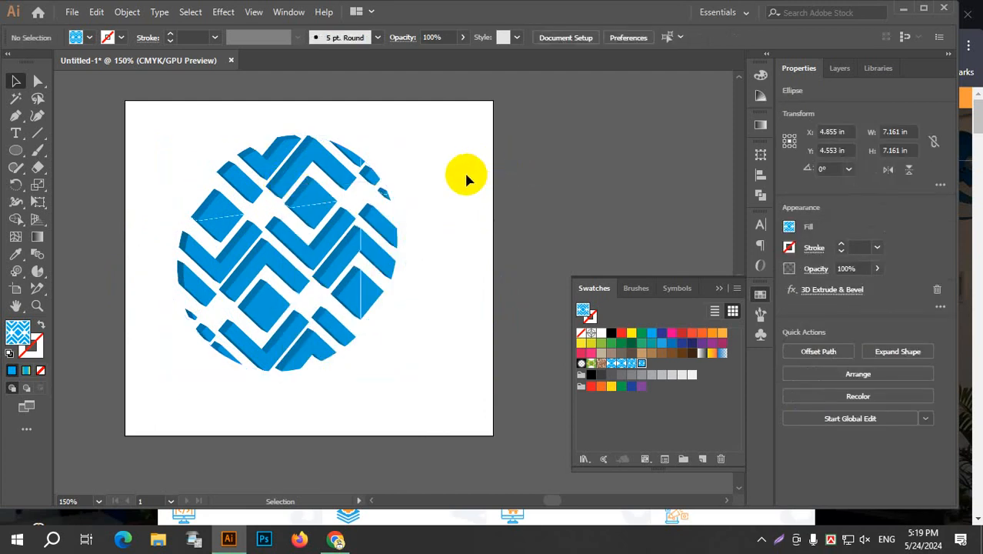